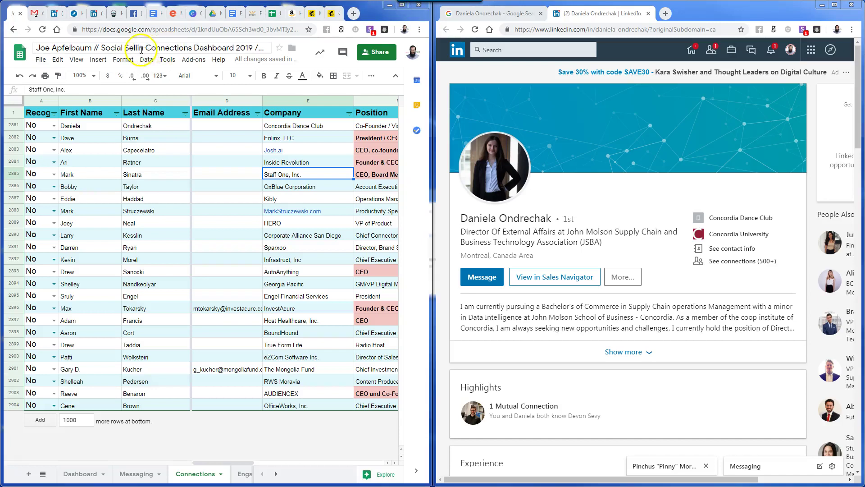
# Maximize the spreadsheet window and check the value filter on the Month column, keeping only 2019-01 selected
pyautogui.doubleClick(403, 13)
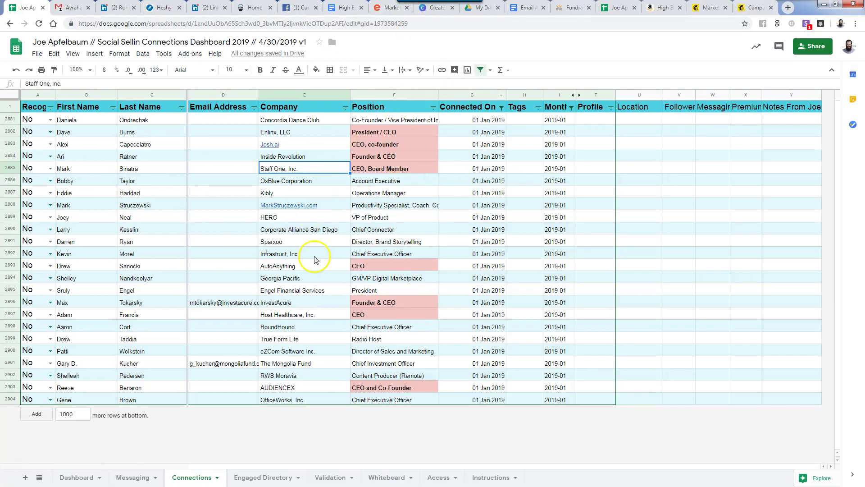
pyautogui.click(502, 108)
pyautogui.click(562, 132)
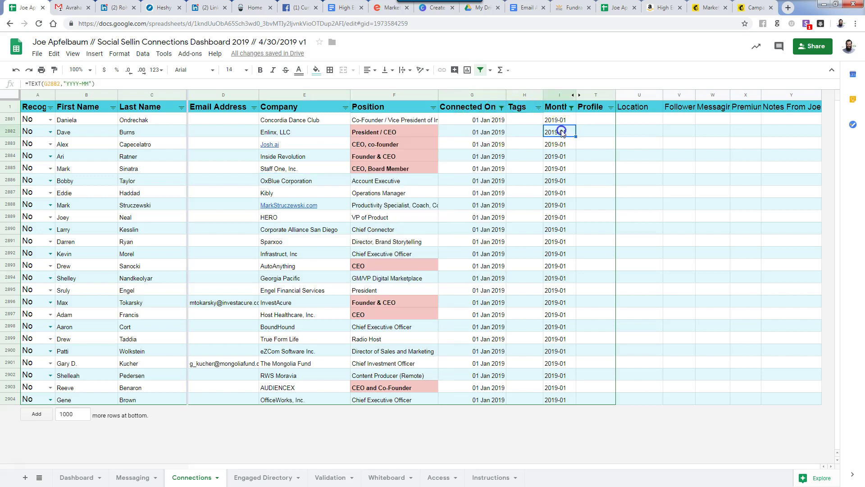
pyautogui.click(570, 109)
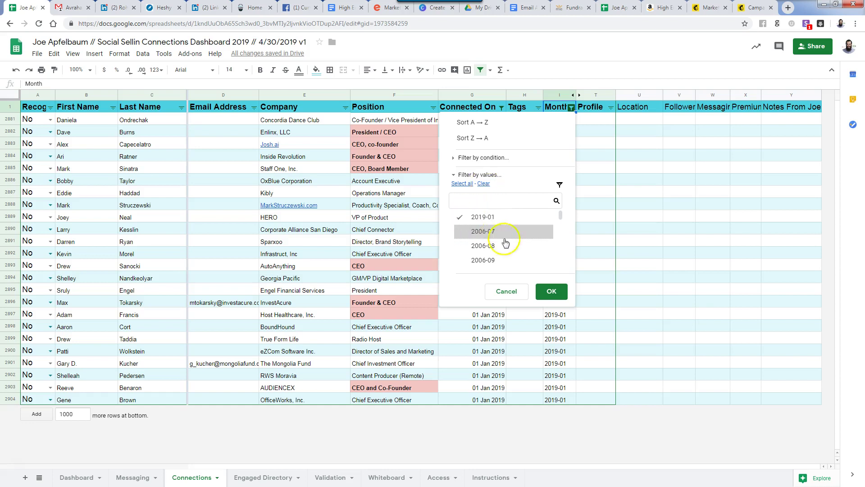
pyautogui.click(544, 292)
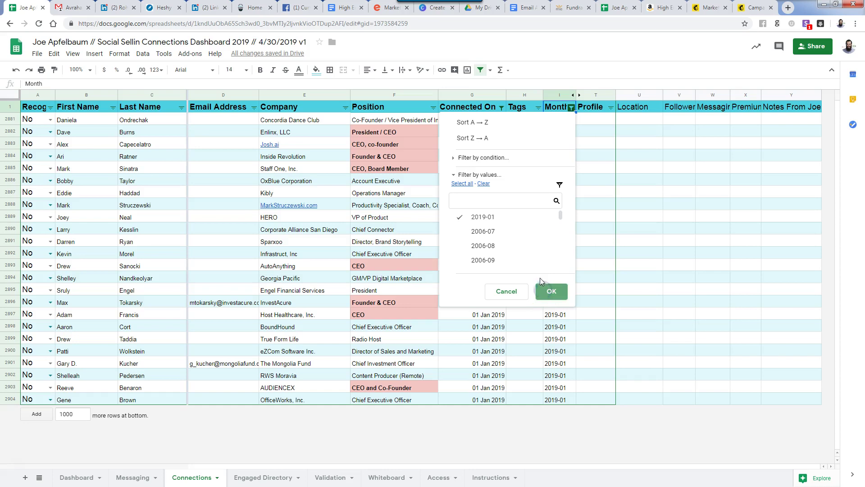
# Filter the Connected On column to 02 Jan 2019 only and look through the listed connections
pyautogui.click(501, 107)
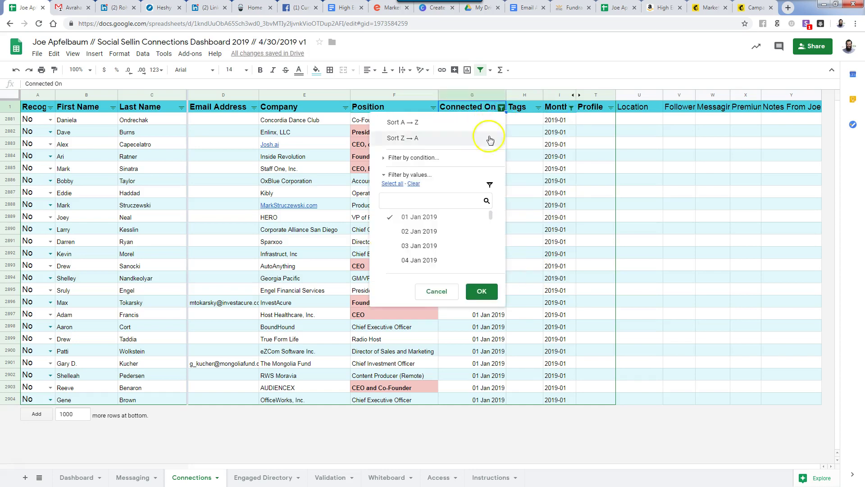
pyautogui.click(428, 231)
pyautogui.click(428, 217)
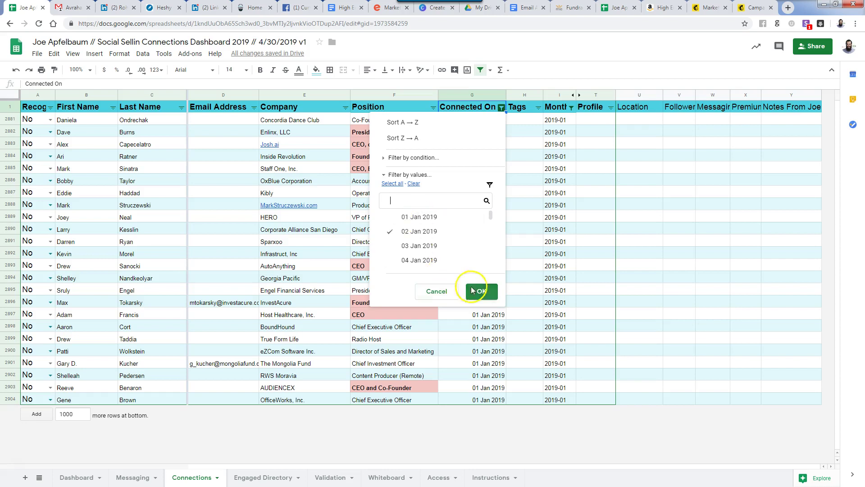
pyautogui.click(490, 293)
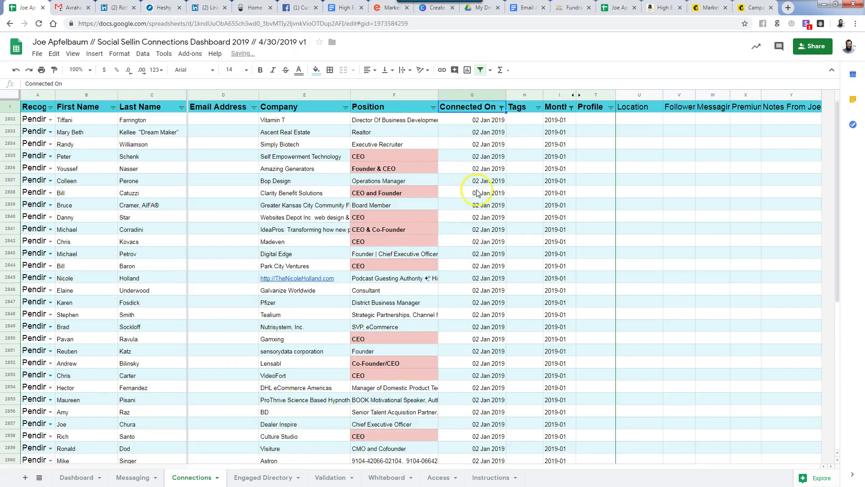
pyautogui.scroll(-8, 479, 194)
pyautogui.scroll(7, 480, 217)
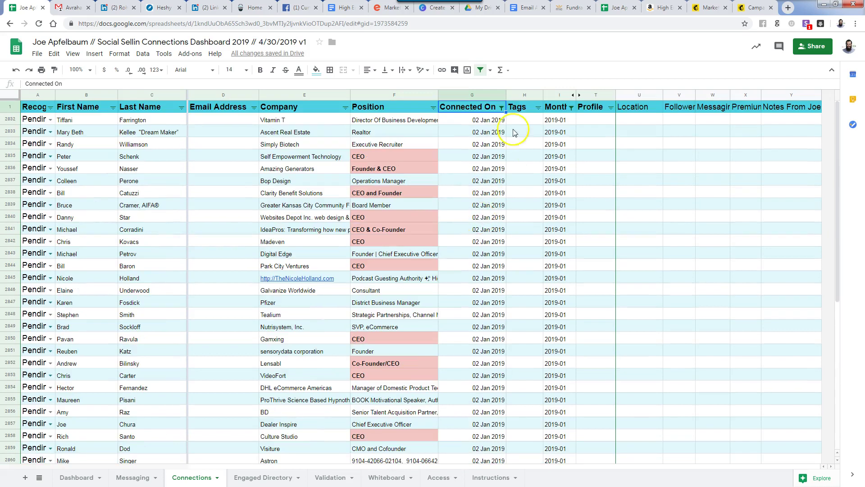
# Switch the Connected On filter back to 01 Jan 2019 only
pyautogui.click(504, 109)
pyautogui.click(428, 216)
pyautogui.click(429, 231)
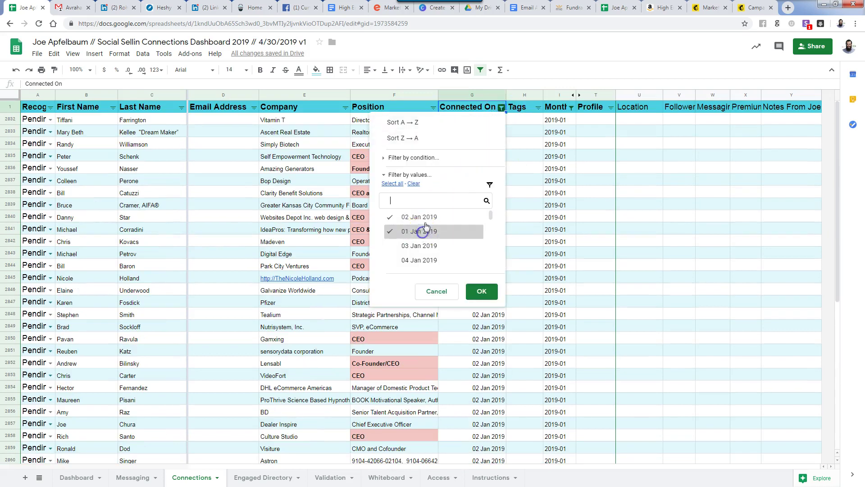
pyautogui.click(481, 292)
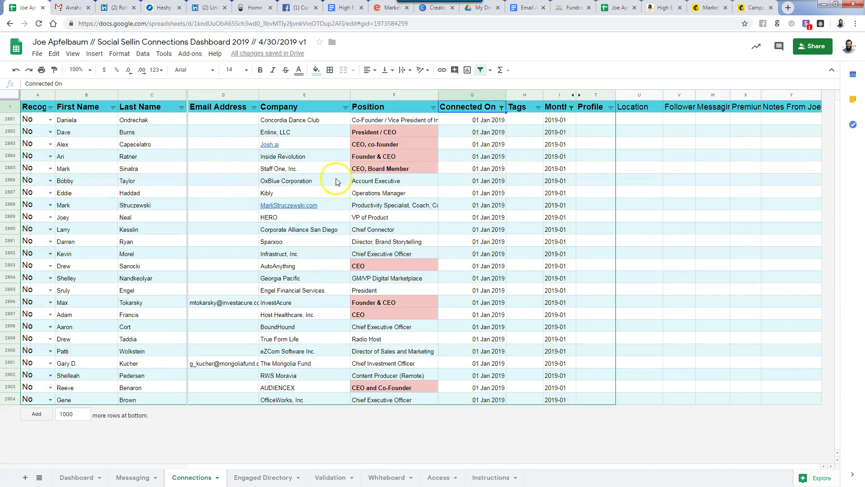
# Select the name cells in row 2881 and dock the spreadsheet window beside the LinkedIn profile window
pyautogui.moveTo(88, 120); pyautogui.dragTo(123, 122)
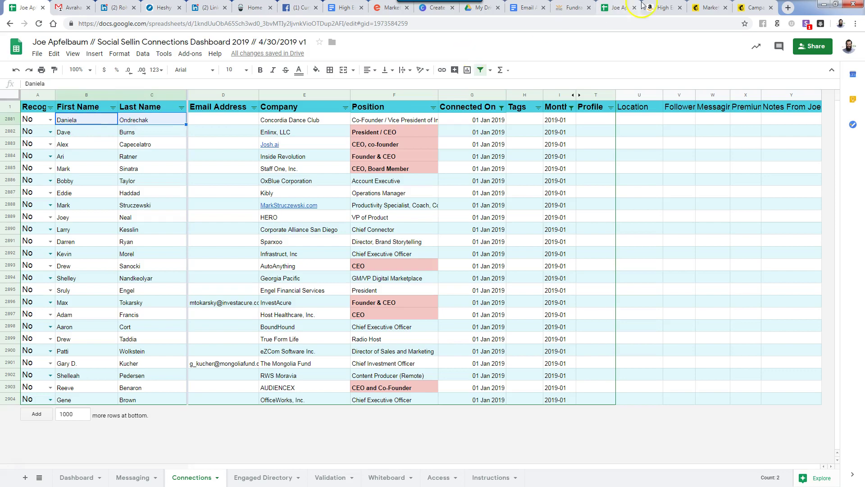
pyautogui.click(836, 4)
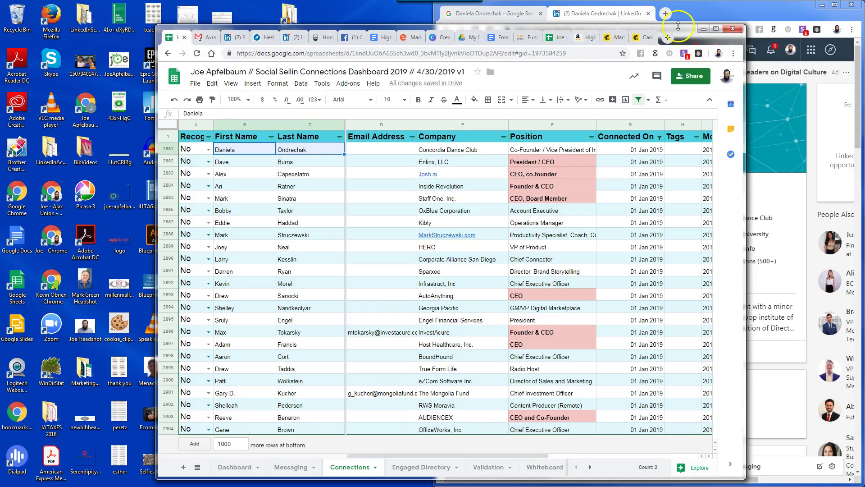
pyautogui.press('super+Left')
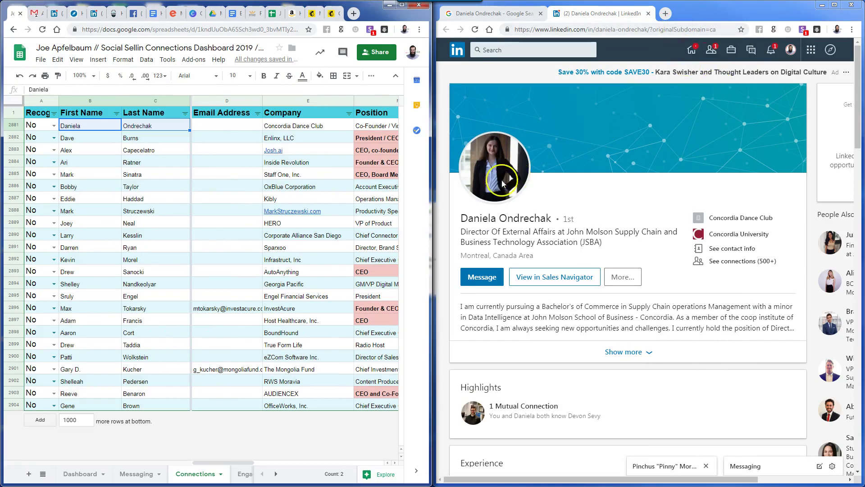
pyautogui.click(224, 128)
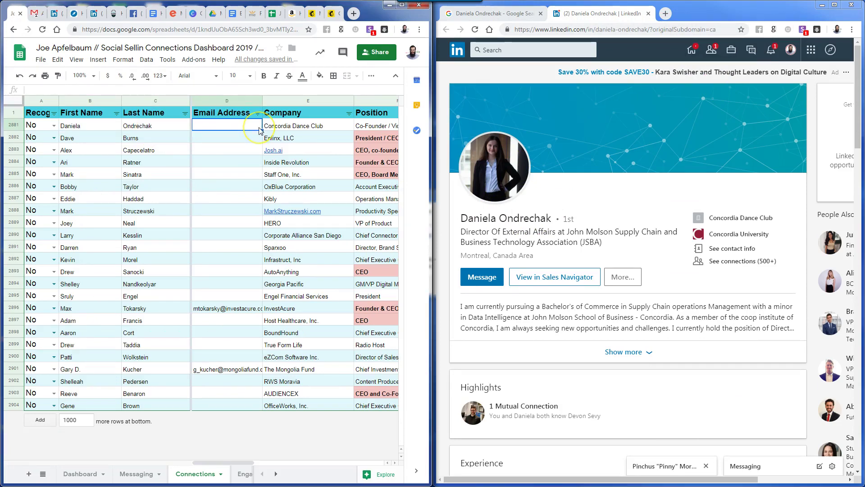
pyautogui.press('Left')
pyautogui.press('Left')
pyautogui.press('Left')
pyautogui.press('Down')
pyautogui.press('Down')
pyautogui.press('Down')
pyautogui.press('Down')
pyautogui.press('Down')
pyautogui.press('Down')
pyautogui.press('Down')
pyautogui.press('Down')
pyautogui.press('Down')
pyautogui.press('Down')
pyautogui.press('Down')
pyautogui.press('Down')
pyautogui.press('Down')
pyautogui.press('Down')
pyautogui.press('Down')
pyautogui.press('Down')
pyautogui.press('Down')
pyautogui.press('Down')
pyautogui.press('Down')
pyautogui.press('Down')
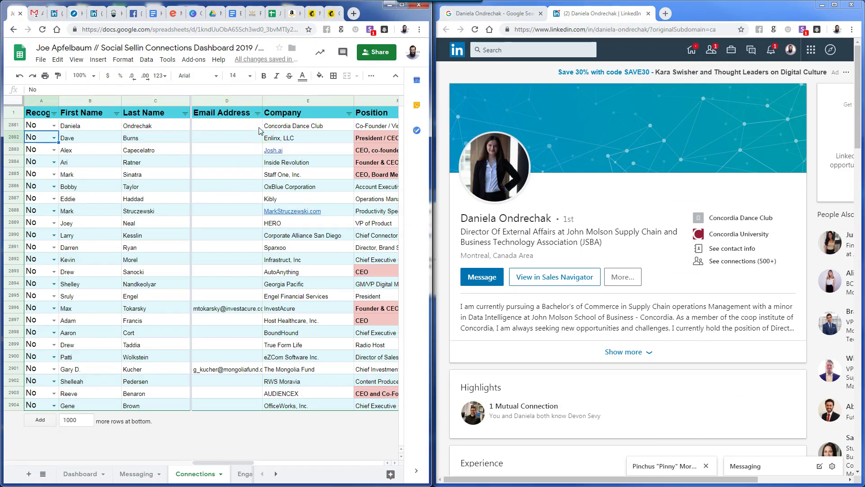
pyautogui.press('Up')
pyautogui.press('Up')
pyautogui.press('Up')
pyautogui.press('Up')
pyautogui.press('Up')
pyautogui.press('Up')
pyautogui.press('Up')
pyautogui.press('Up')
pyautogui.press('Up')
pyautogui.press('Up')
pyautogui.press('Up')
pyautogui.press('Up')
pyautogui.press('Up')
pyautogui.press('Up')
pyautogui.press('Up')
pyautogui.press('Up')
pyautogui.press('Up')
pyautogui.press('Up')
pyautogui.press('Up')
pyautogui.press('Up')
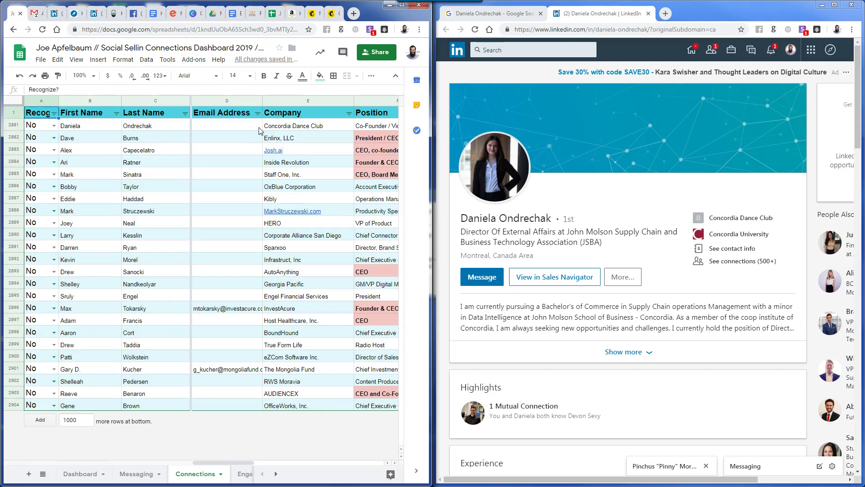
pyautogui.press('Right')
pyautogui.press('Right')
pyautogui.press('Right')
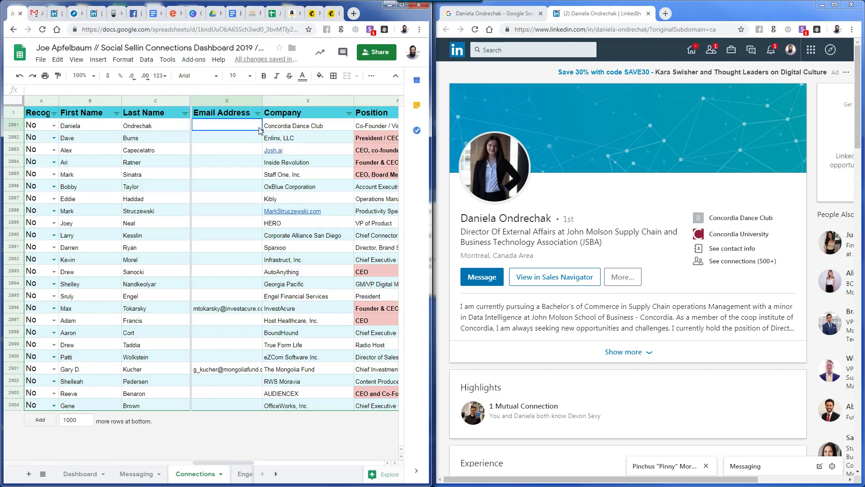
# Copy the first and last name in row 2881 and review the headline and experience on the matching LinkedIn profile
pyautogui.moveTo(88, 126); pyautogui.dragTo(156, 132)
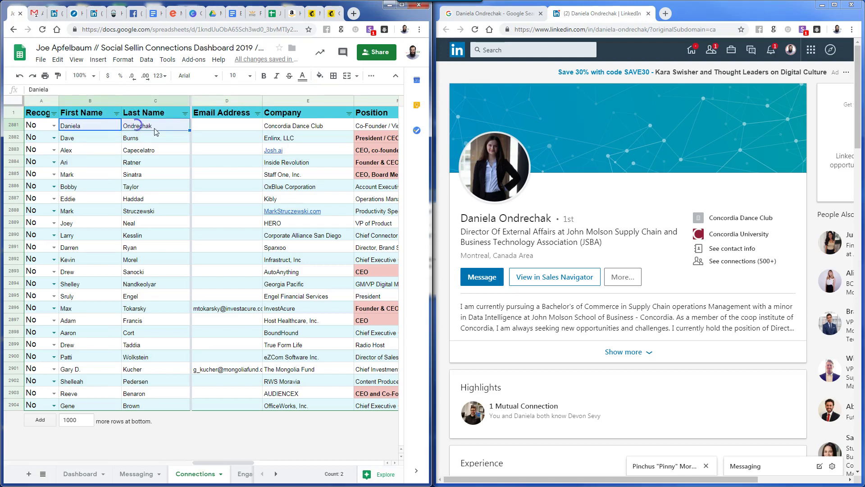
pyautogui.hotkey('ctrl', 'c')
pyautogui.moveTo(490, 235); pyautogui.dragTo(555, 232)
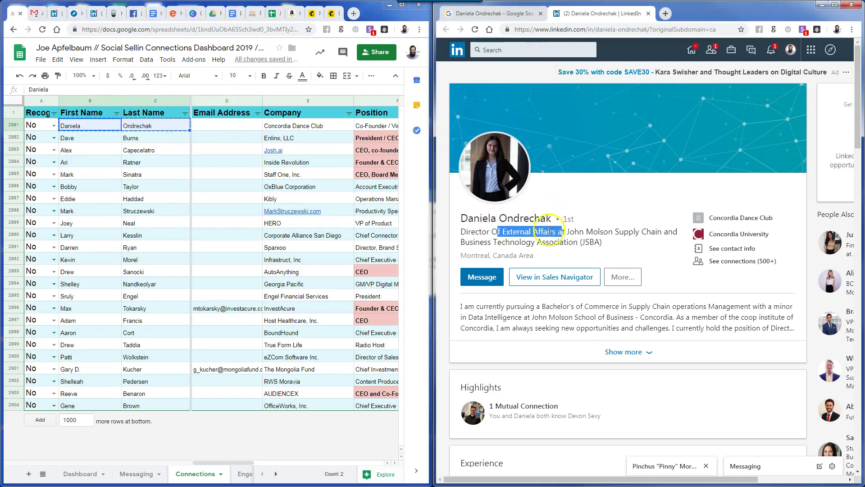
pyautogui.scroll(-5, 548, 230)
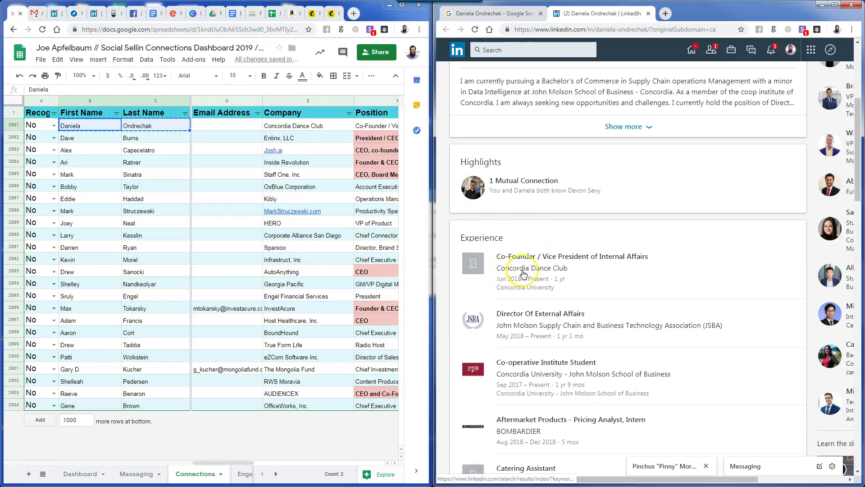
pyautogui.scroll(6, 530, 242)
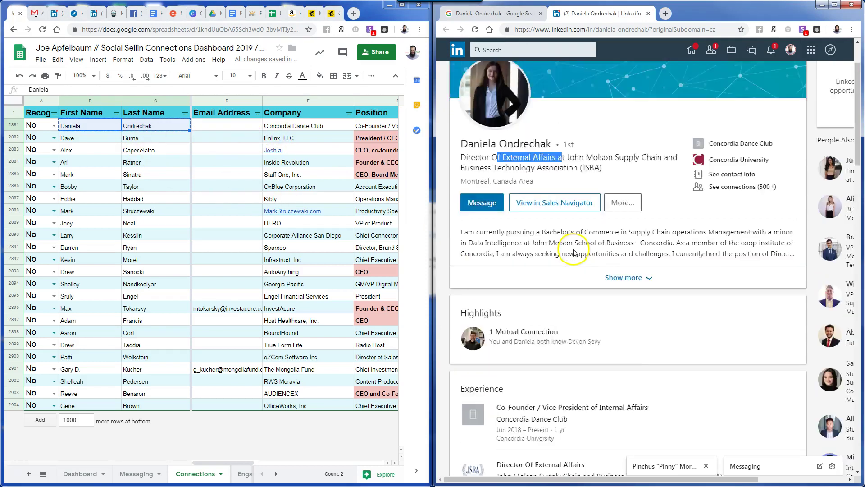
# Copy the e-mail from the LinkedIn profile's contact info into the Email Address cell of row 2881, and close the contact info
pyautogui.click(740, 249)
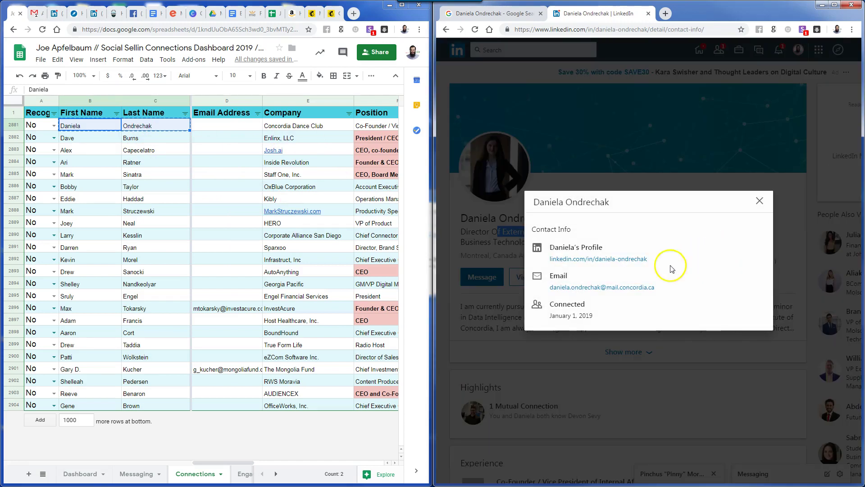
pyautogui.moveTo(549, 316); pyautogui.dragTo(572, 318)
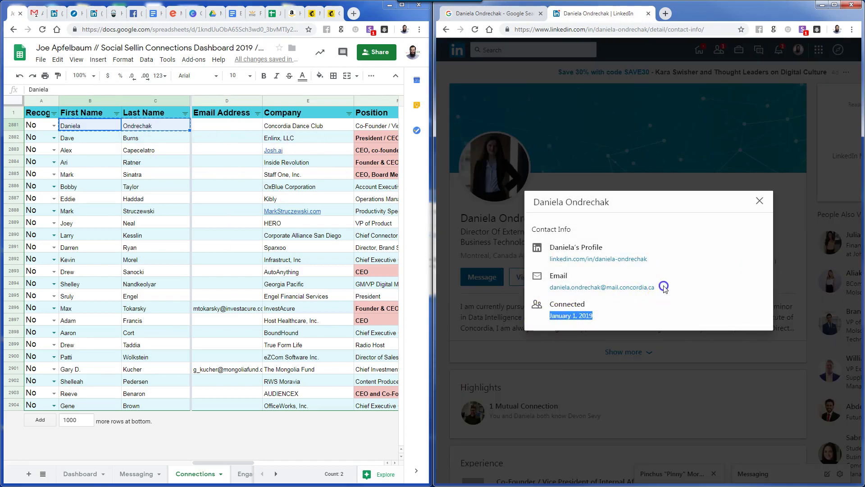
pyautogui.moveTo(656, 288); pyautogui.dragTo(521, 279)
pyautogui.hotkey('ctrl', 'c')
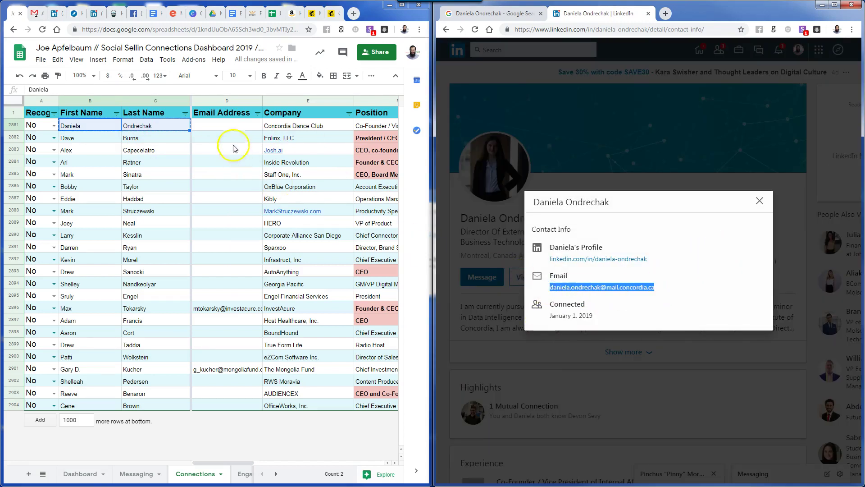
pyautogui.doubleClick(236, 125)
pyautogui.hotkey('ctrl', 'v')
pyautogui.press('Return')
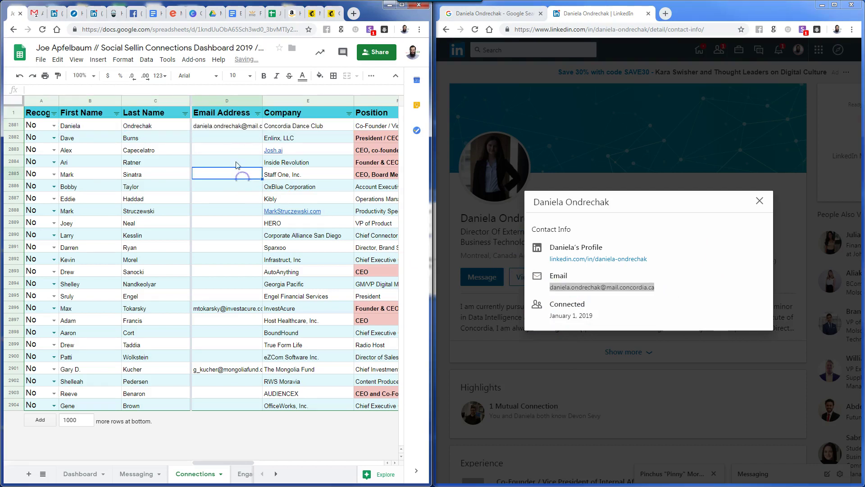
pyautogui.click(141, 126)
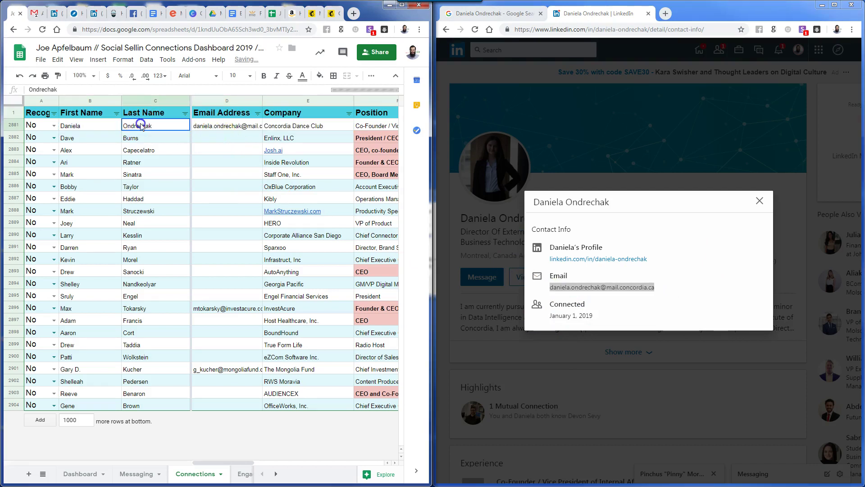
pyautogui.click(760, 201)
# Copy the location "Montreal, Canada Area" from the LinkedIn profile into cell V2881 of the spreadsheet
pyautogui.click(227, 127)
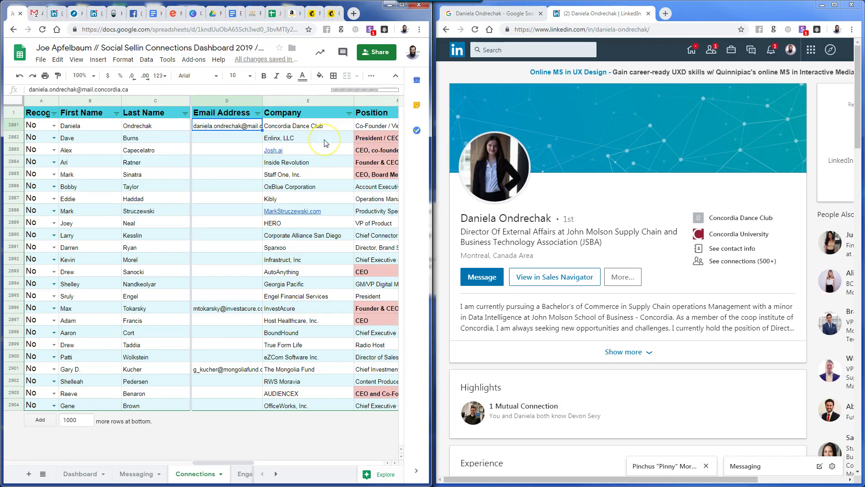
pyautogui.press('Right')
pyautogui.press('Right')
pyautogui.press('Right')
pyautogui.press('Right')
pyautogui.press('Right')
pyautogui.press('Right')
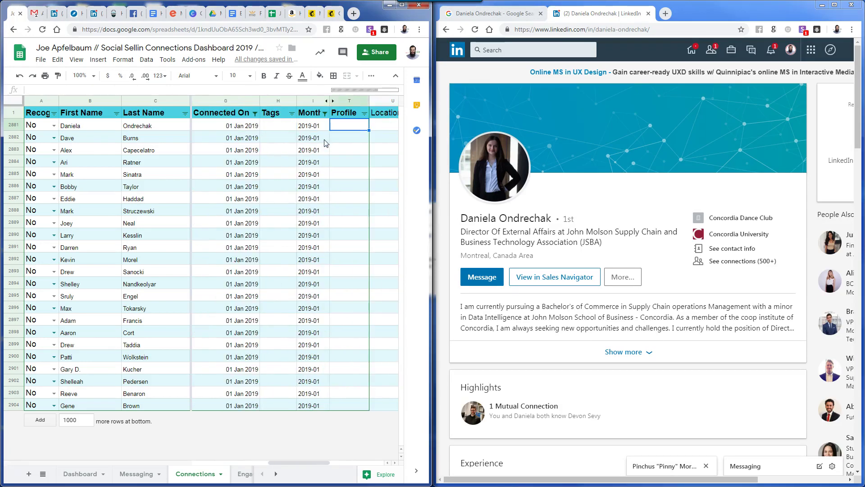
pyautogui.press('Right')
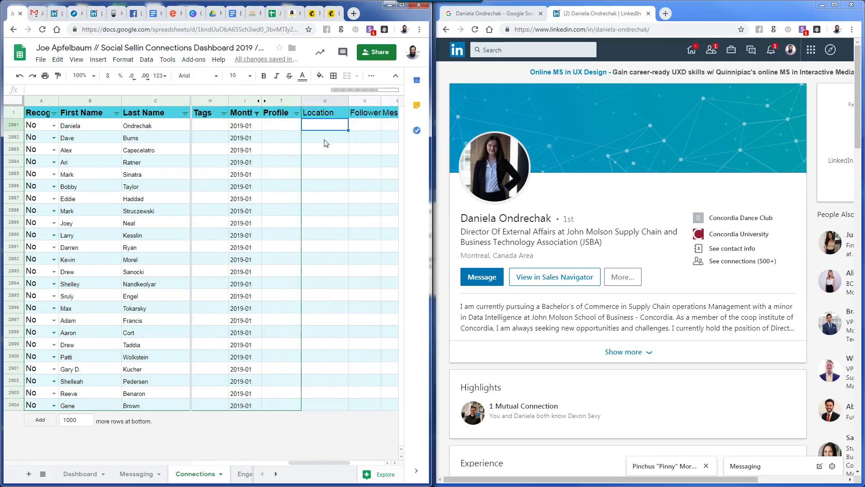
pyautogui.moveTo(534, 255); pyautogui.dragTo(458, 255)
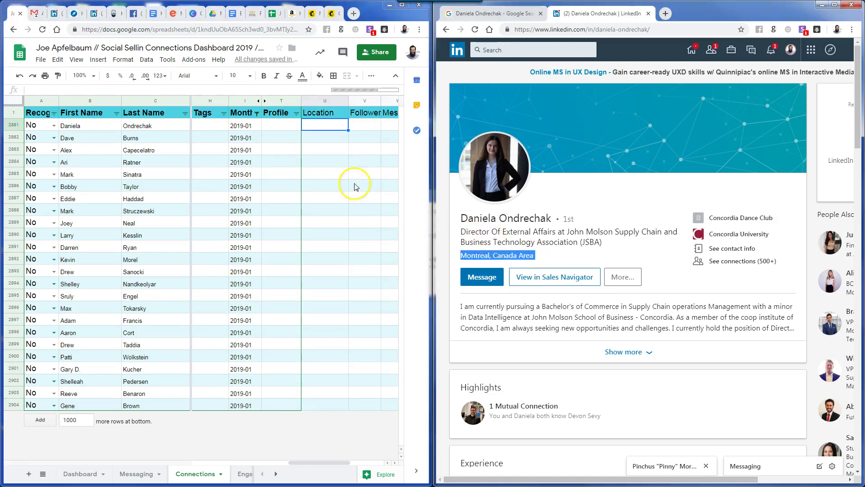
pyautogui.click(324, 125)
pyautogui.hotkey('ctrl', 'v')
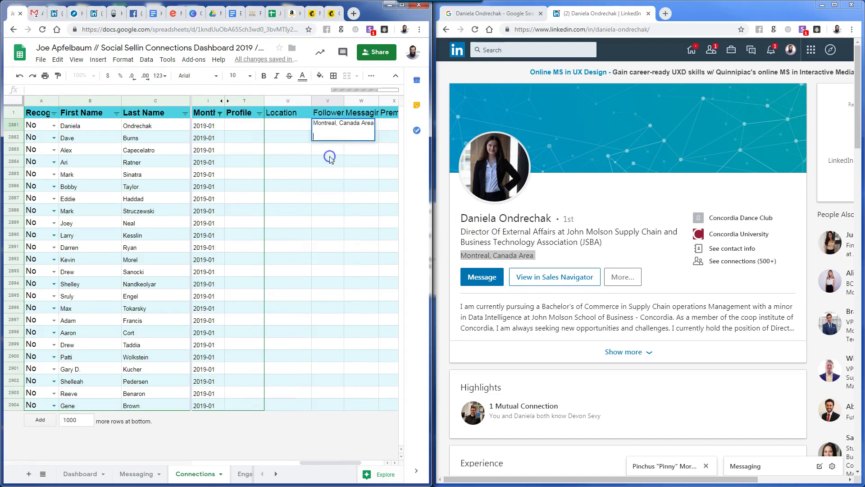
pyautogui.click(331, 159)
pyautogui.doubleClick(328, 134)
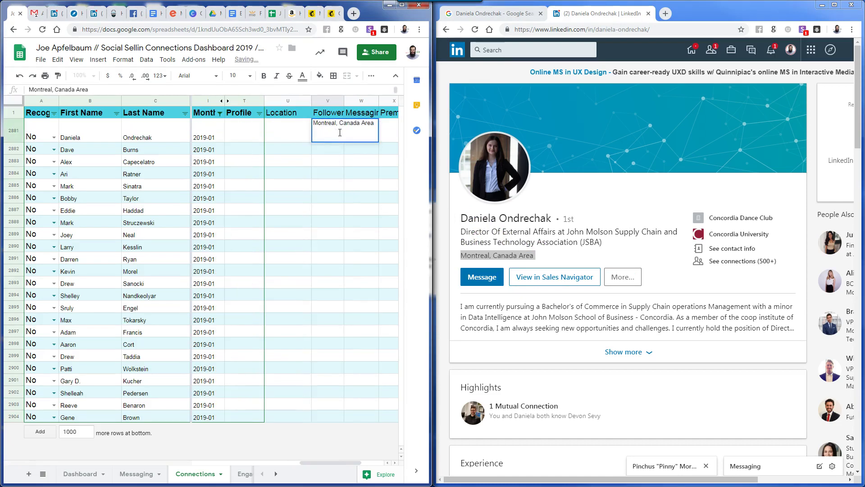
pyautogui.press('Return')
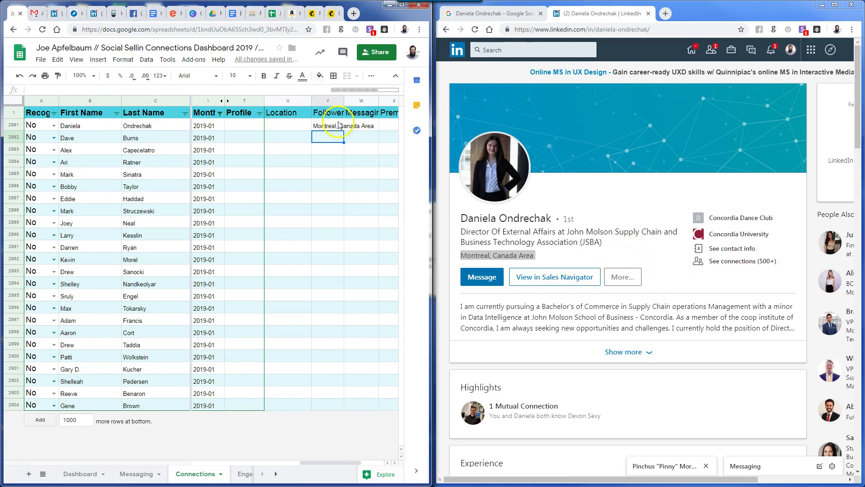
# Move "Montreal, Canada Area" from cell V2881 to the Location cell U2881
pyautogui.click(332, 126)
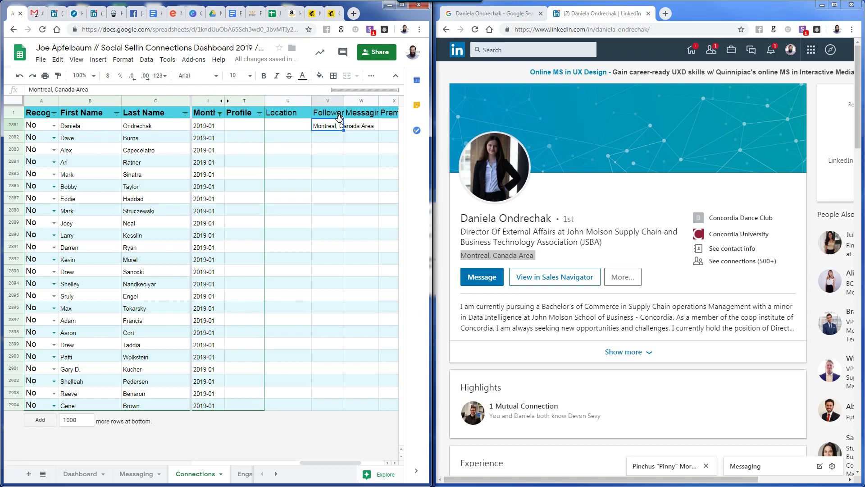
pyautogui.hotkey('ctrl', 'c')
pyautogui.click(270, 127)
pyautogui.hotkey('ctrl', 'v')
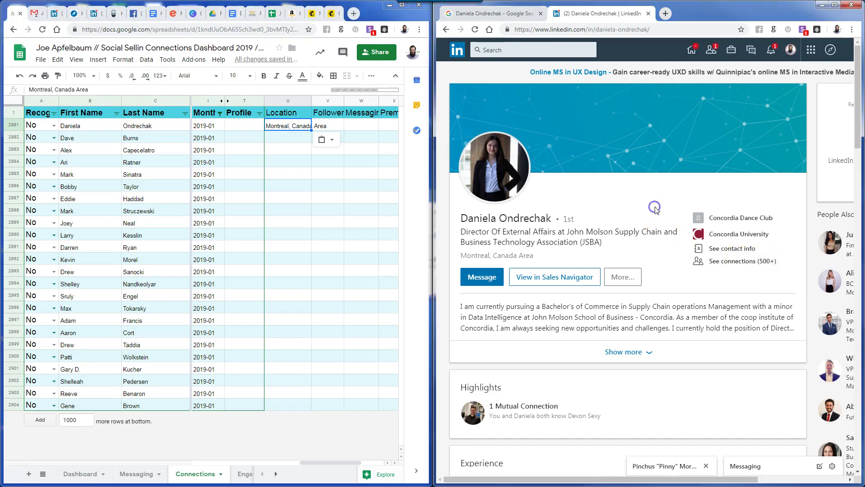
# Check the LinkedIn profile for followers, and enter NA in the Follower cell V2881 and NO in the Premium cell X2881
pyautogui.scroll(-6, 603, 228)
pyautogui.scroll(-20, 559, 274)
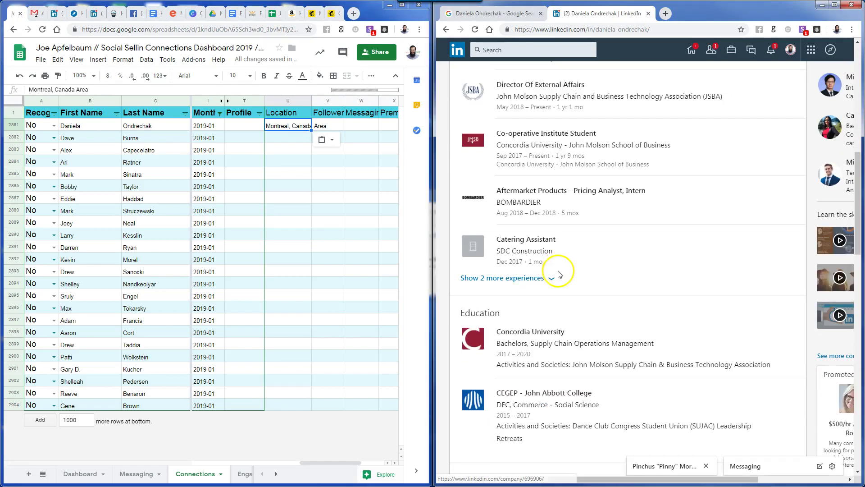
pyautogui.scroll(20, 560, 274)
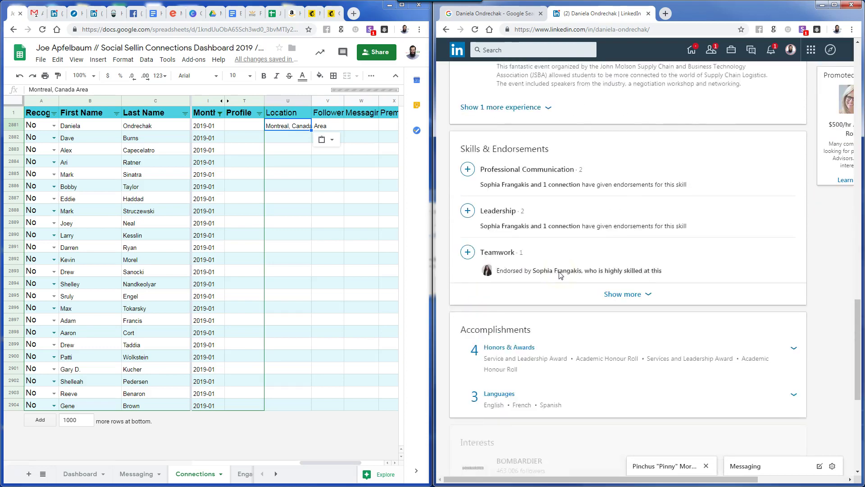
pyautogui.scroll(8, 560, 274)
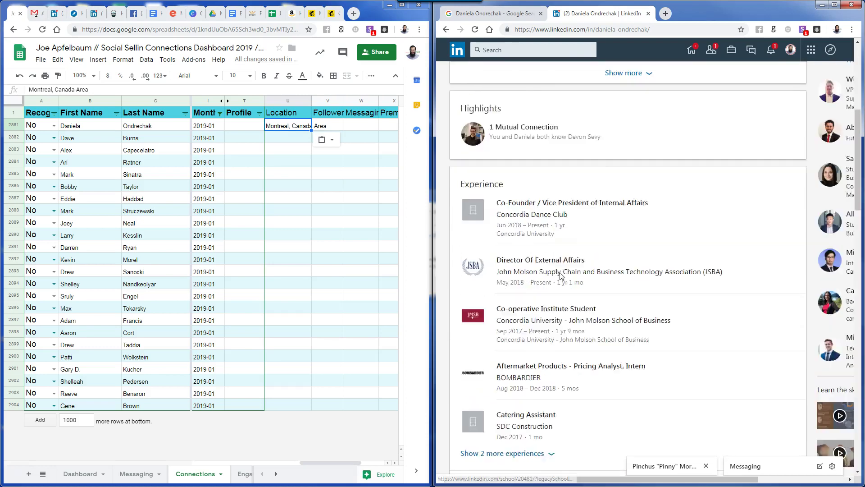
pyautogui.click(331, 126)
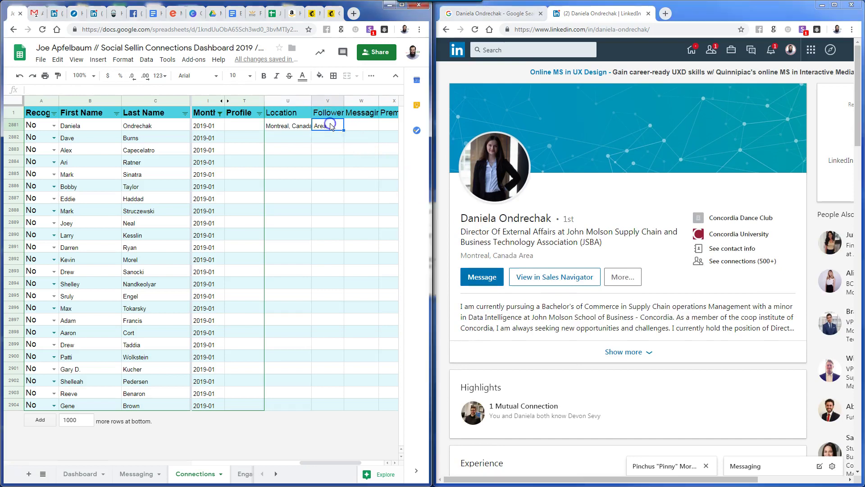
pyautogui.click(358, 132)
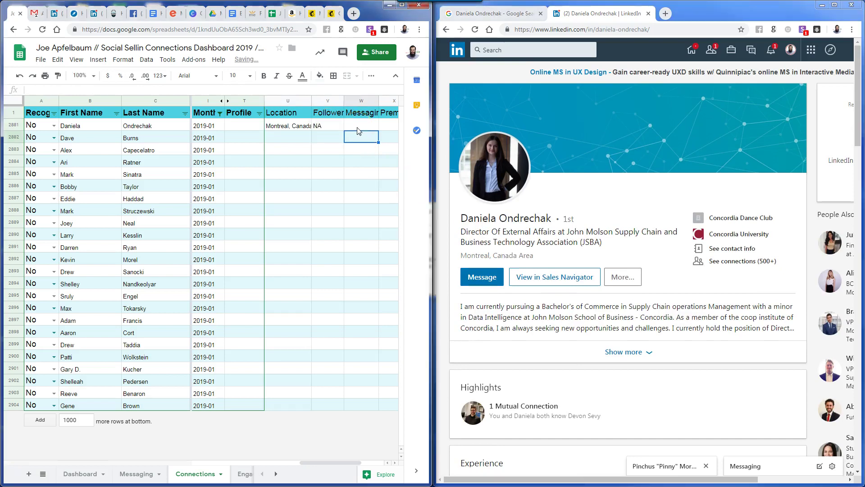
pyautogui.click(365, 124)
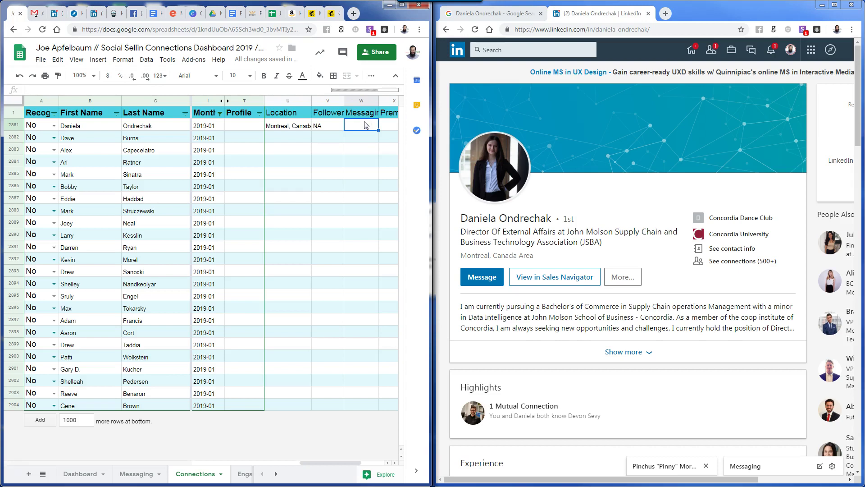
pyautogui.press('Right')
pyautogui.write('NO')
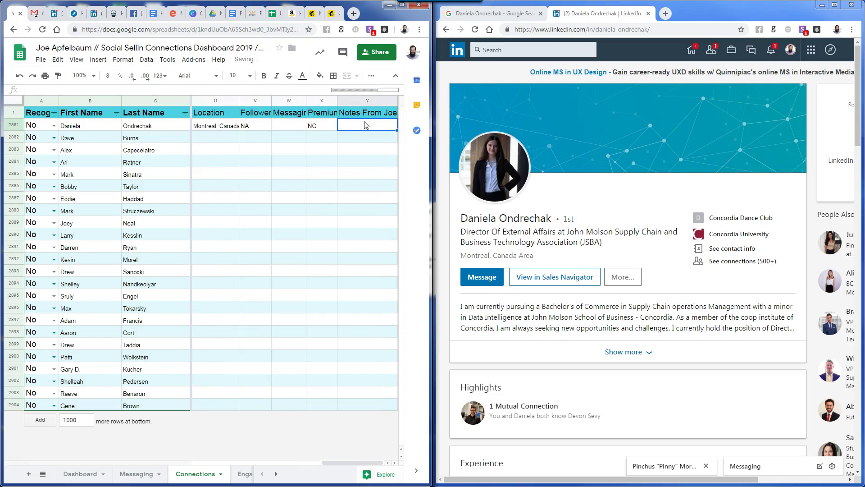
# Copy the LinkedIn profile's web address into the Profile cell T2881 of the spreadsheet
pyautogui.press('Left')
pyautogui.press('Left')
pyautogui.press('Left')
pyautogui.press('Left')
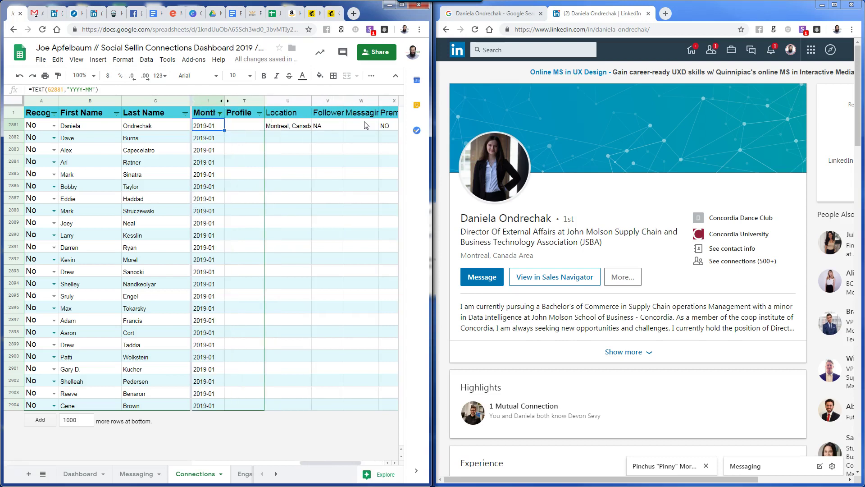
pyautogui.click(654, 33)
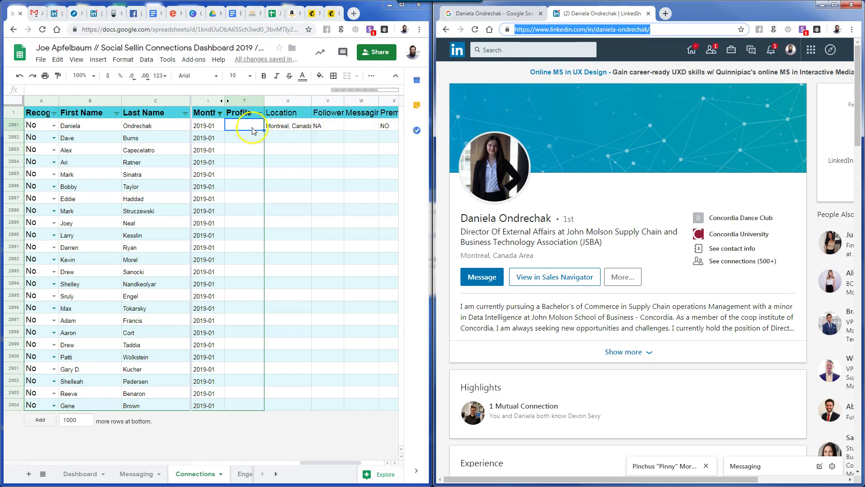
pyautogui.click(239, 125)
pyautogui.hotkey('ctrl', 'v')
pyautogui.click(346, 172)
pyautogui.click(361, 136)
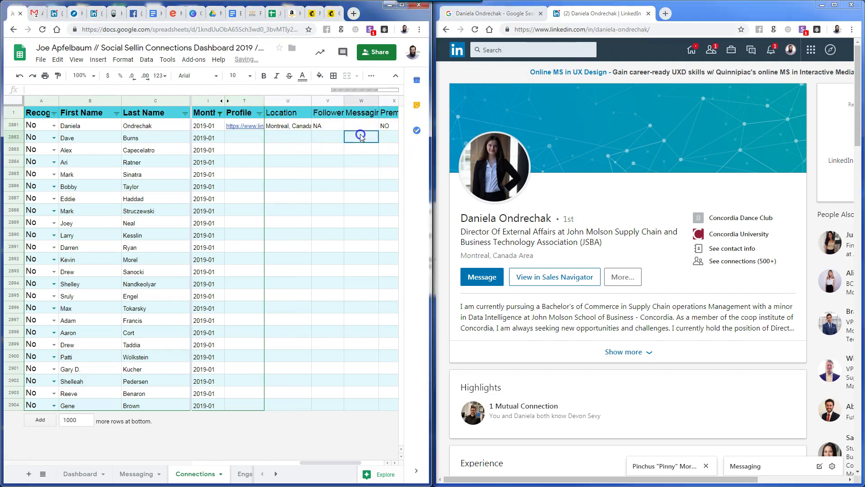
# Copy the first and last name in row 2882, search LinkedIn for them, and open the matching first-degree connection's profile
pyautogui.press('Right')
pyautogui.press('Up')
pyautogui.press('Left')
pyautogui.press('Left')
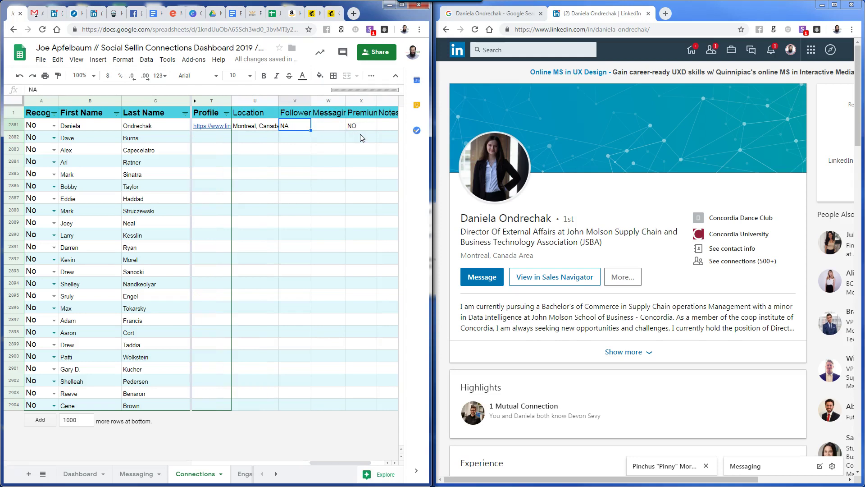
pyautogui.press('Right')
pyautogui.press('Left')
pyautogui.press('Left')
pyautogui.press('Left')
pyautogui.press('Left')
pyautogui.press('Left')
pyautogui.press('Left')
pyautogui.press('Left')
pyautogui.press('Left')
pyautogui.press('Left')
pyautogui.press('Left')
pyautogui.press('Left')
pyautogui.press('Left')
pyautogui.press('Left')
pyautogui.press('Left')
pyautogui.press('Left')
pyautogui.press('Left')
pyautogui.press('Left')
pyautogui.press('Left')
pyautogui.press('Left')
pyautogui.press('Left')
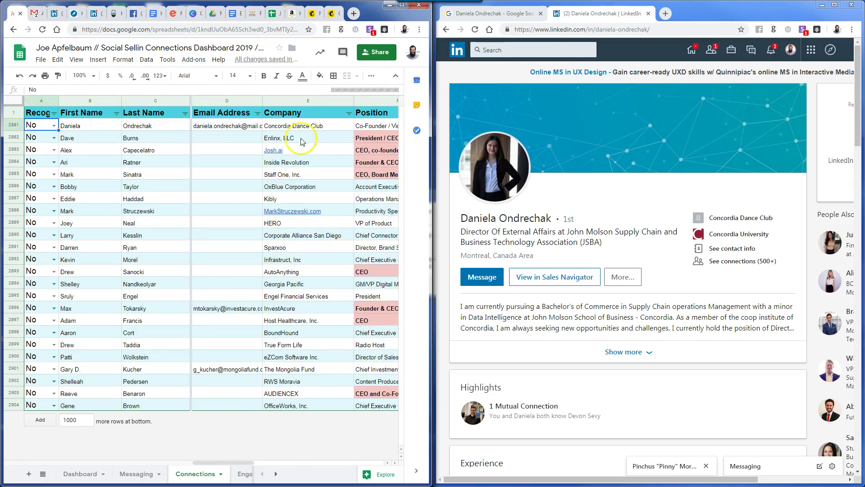
pyautogui.moveTo(102, 138); pyautogui.dragTo(131, 143)
pyautogui.hotkey('ctrl', 'c')
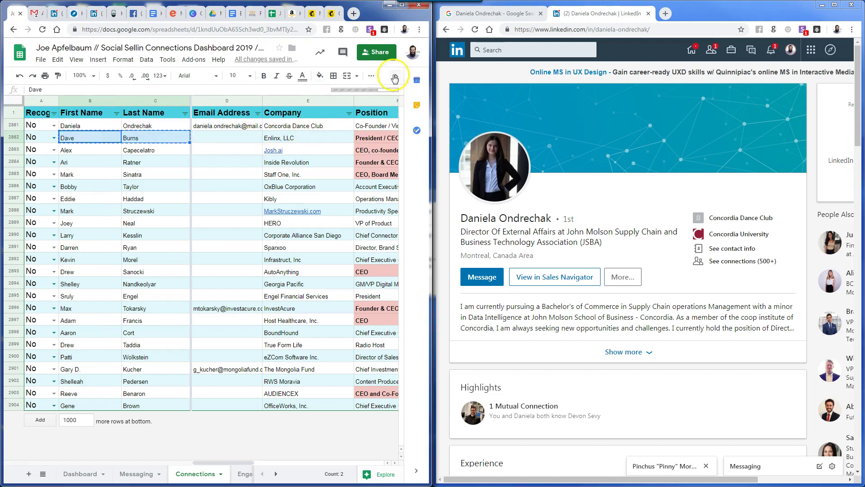
pyautogui.click(514, 50)
pyautogui.hotkey('ctrl', 'v')
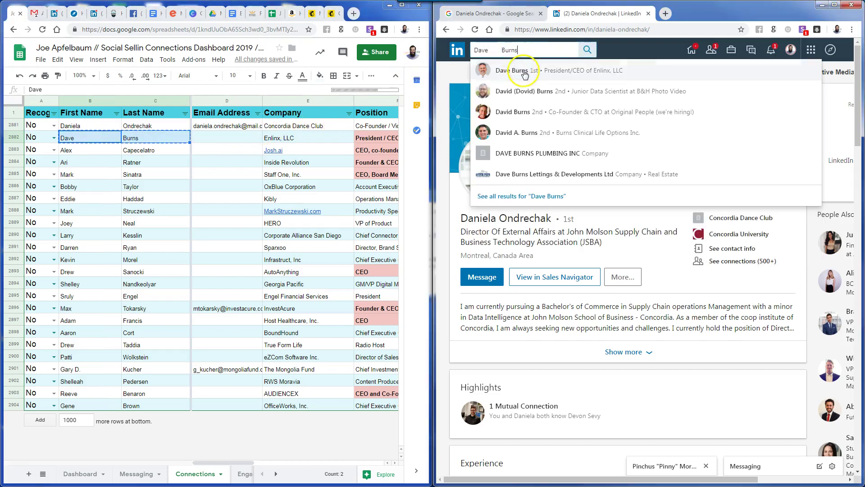
pyautogui.click(517, 68)
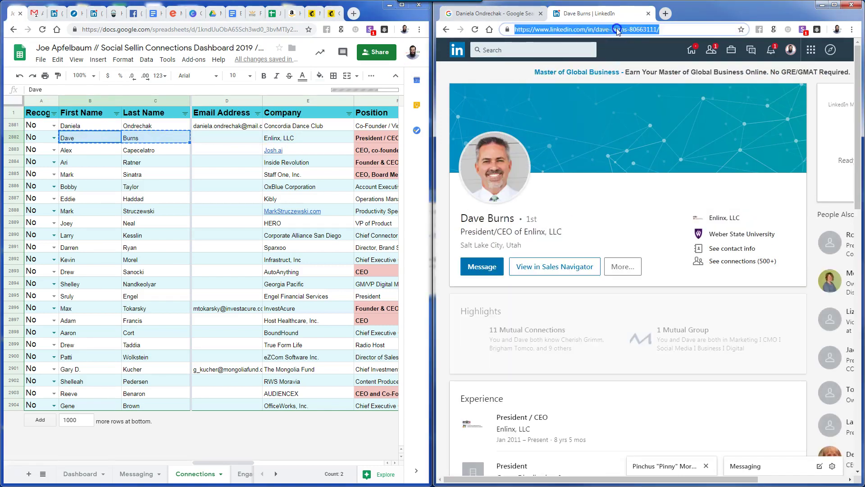
# Copy the web address of the opened LinkedIn profile into the Profile cell T2882
pyautogui.click(300, 151)
pyautogui.press('Up')
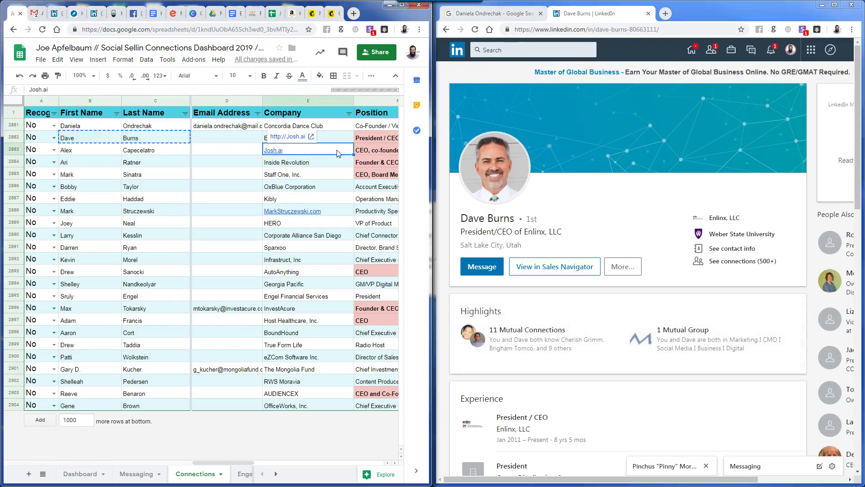
pyautogui.press('Right')
pyautogui.press('Right')
pyautogui.press('Right')
pyautogui.press('Right')
pyautogui.press('Right')
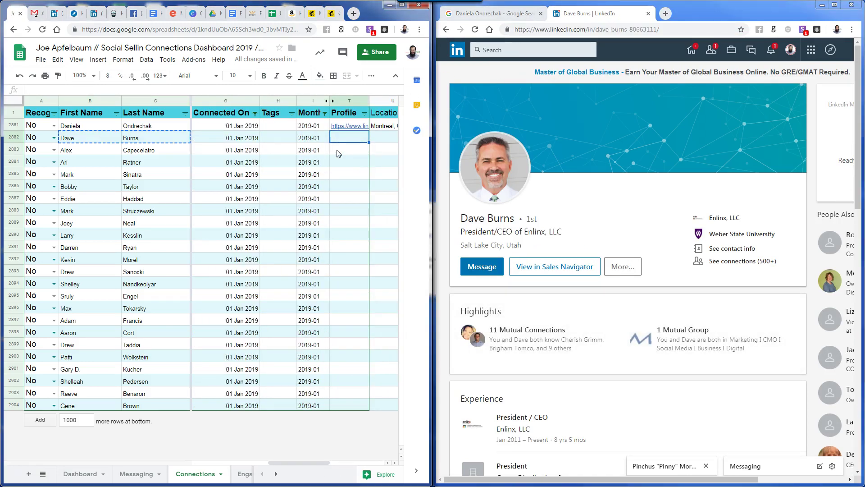
pyautogui.hotkey('ctrl', 'v')
# Copy the location "Salt Lake City, Utah" from the LinkedIn profile into the Location cell U2882
pyautogui.press('Right')
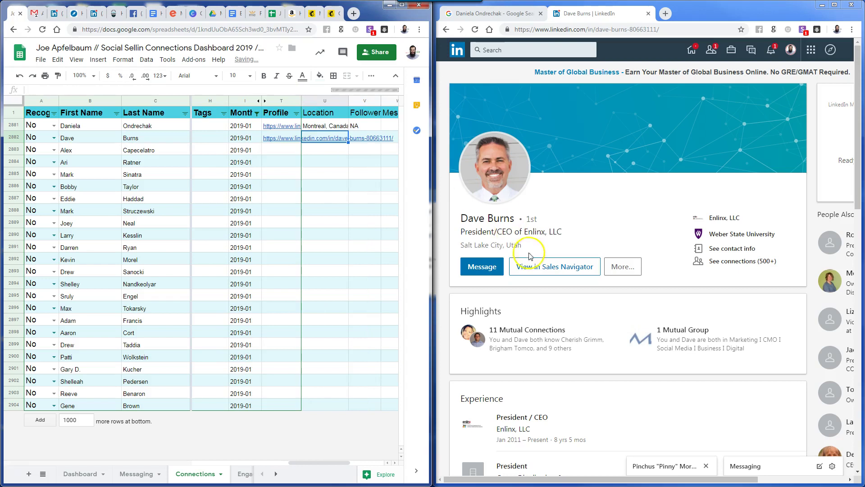
pyautogui.moveTo(523, 245); pyautogui.dragTo(461, 246)
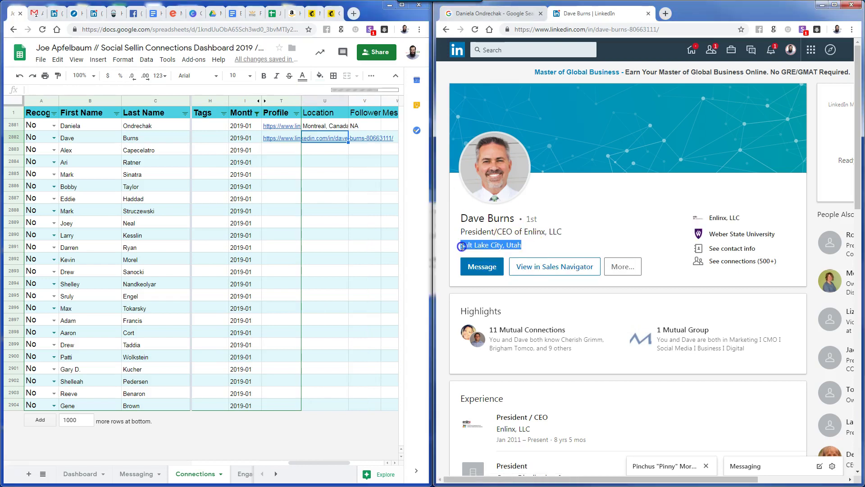
pyautogui.click(326, 137)
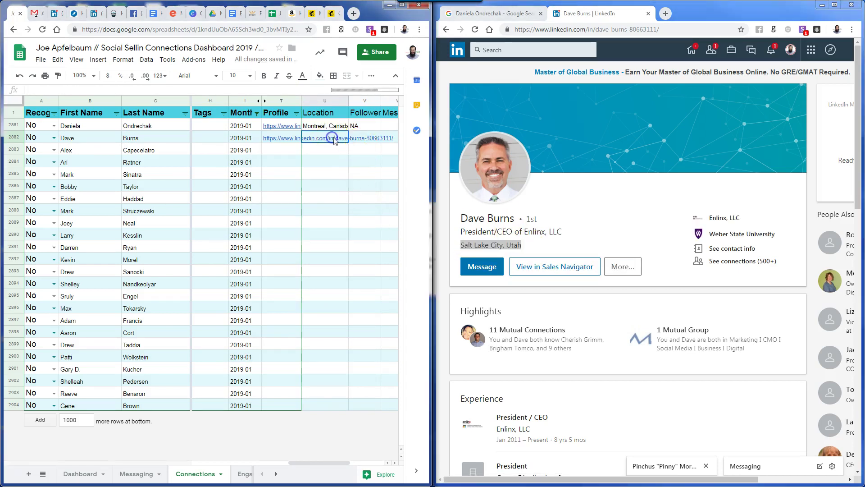
pyautogui.hotkey('ctrl', 'v')
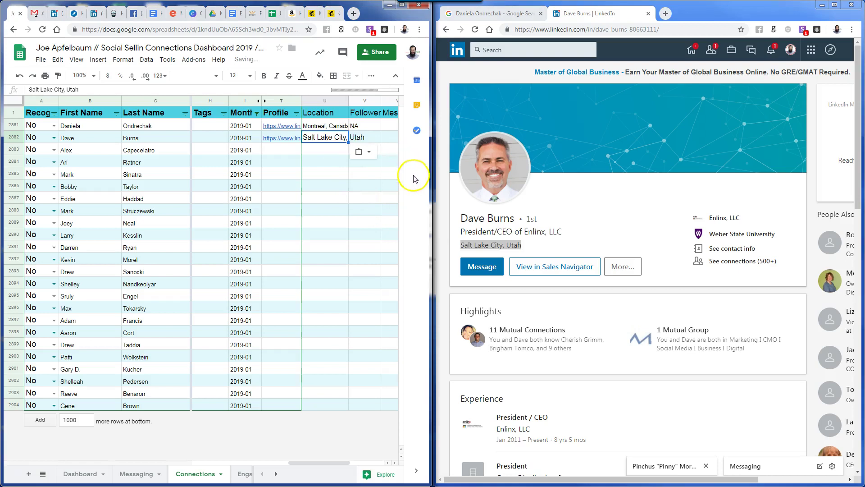
pyautogui.click(364, 185)
# Review the LinkedIn profile's experience, and enter NA in the Follower cell V2882 and NO in the Premium cell X2882
pyautogui.scroll(-15, 546, 311)
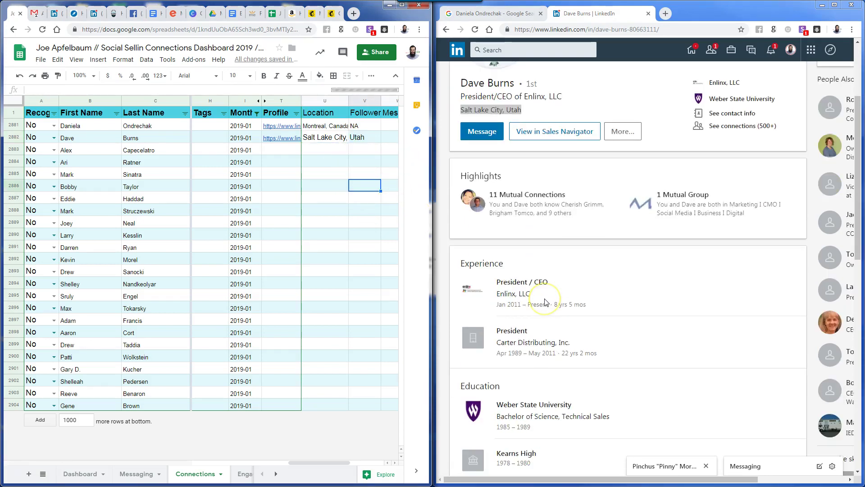
pyautogui.scroll(15, 547, 304)
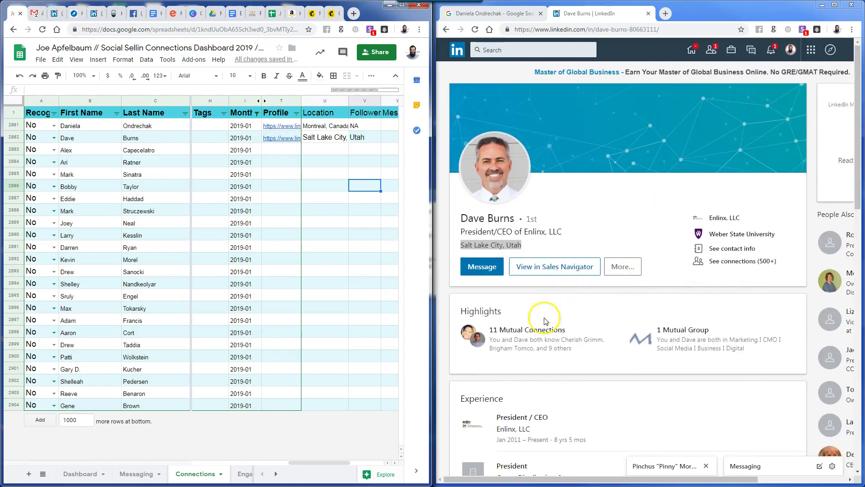
pyautogui.click(369, 141)
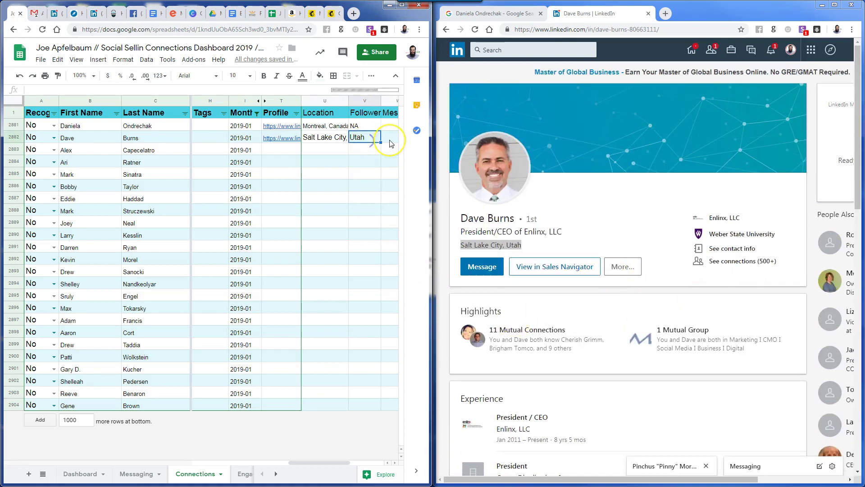
pyautogui.write('NA')
pyautogui.press('Tab')
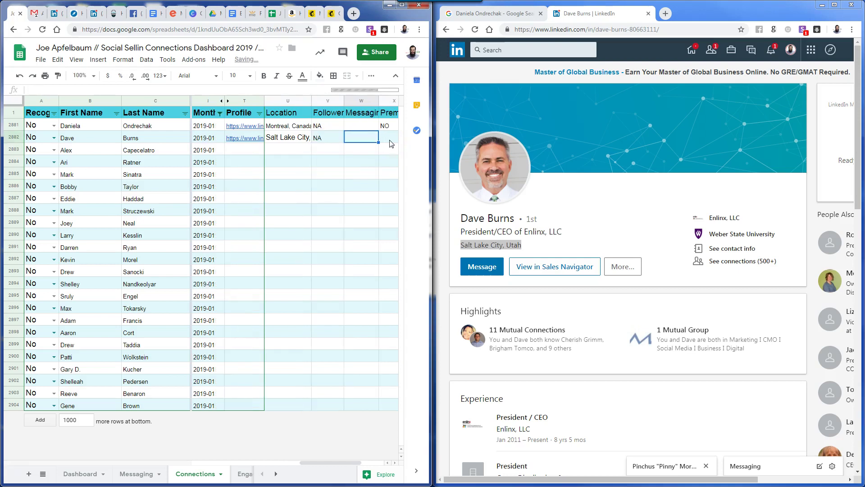
pyautogui.press('Tab')
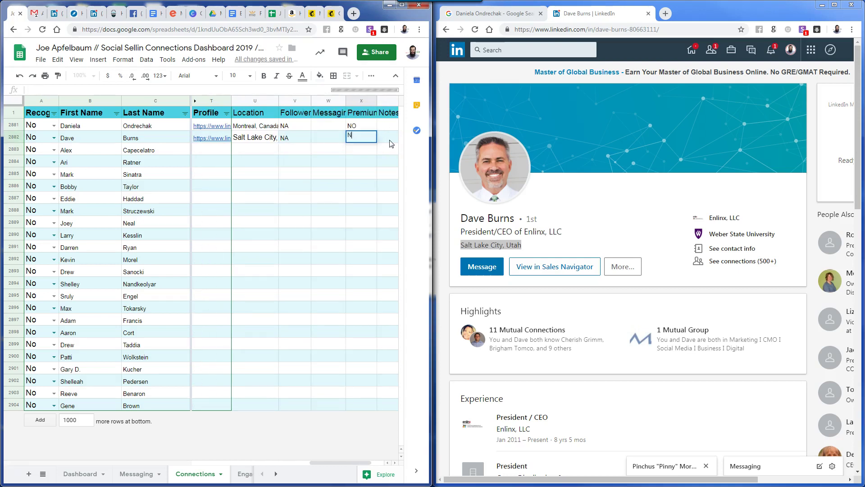
pyautogui.write('NO')
pyautogui.press('Return')
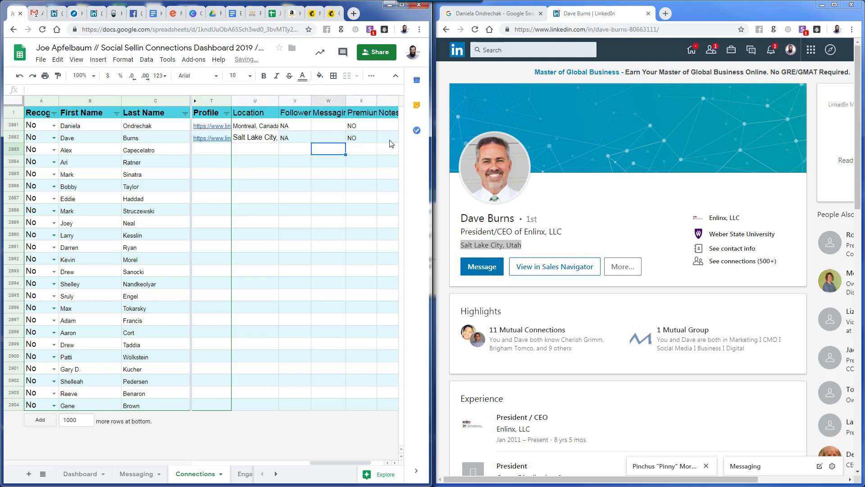
# Copy the e-mail from the LinkedIn profile's contact info into the Email Address cell D2882
pyautogui.press('Up')
pyautogui.press('Up')
pyautogui.press('Left')
pyautogui.press('Left')
pyautogui.press('Left')
pyautogui.press('Left')
pyautogui.press('Left')
pyautogui.press('Left')
pyautogui.press('Left')
pyautogui.press('Left')
pyautogui.press('Left')
pyautogui.press('Left')
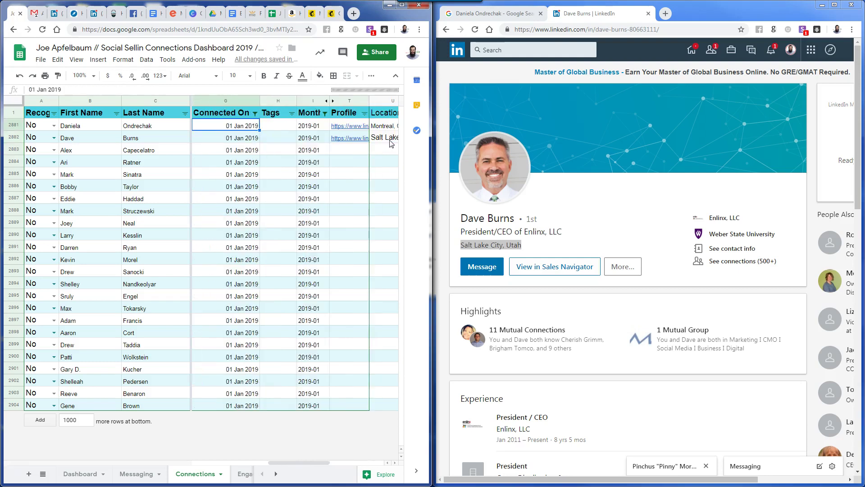
pyautogui.press('Down')
pyautogui.press('Right')
pyautogui.press('Right')
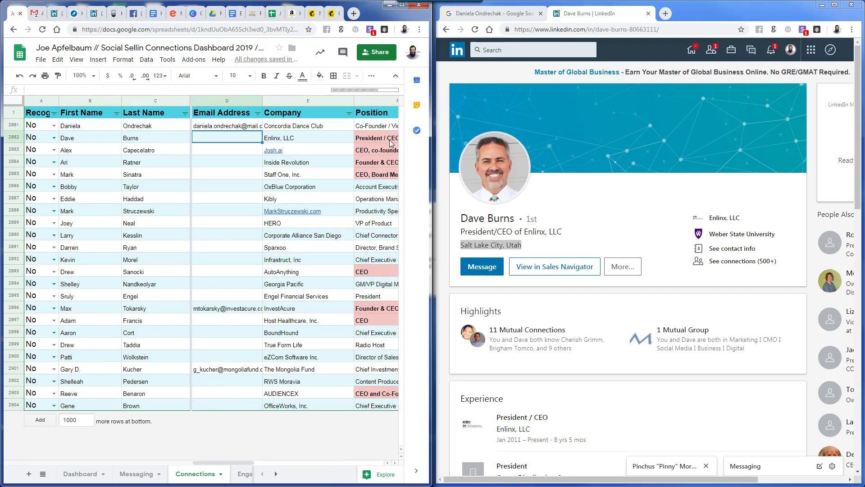
pyautogui.click(741, 253)
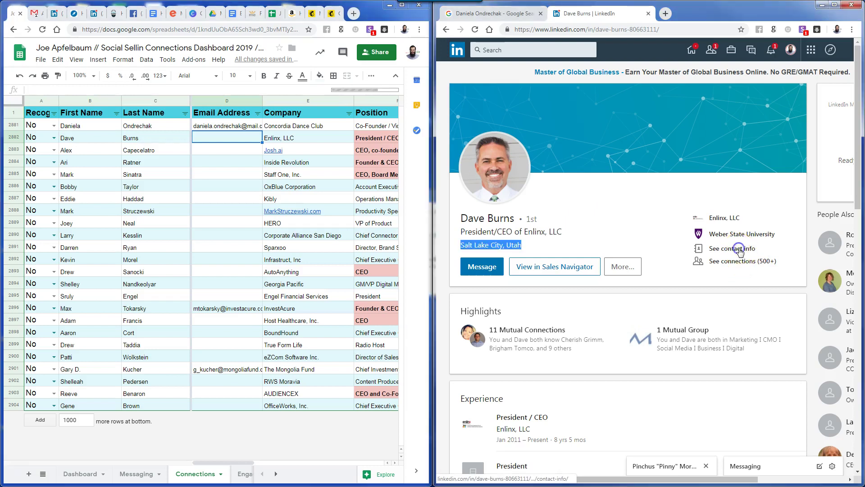
pyautogui.moveTo(610, 303); pyautogui.dragTo(547, 302)
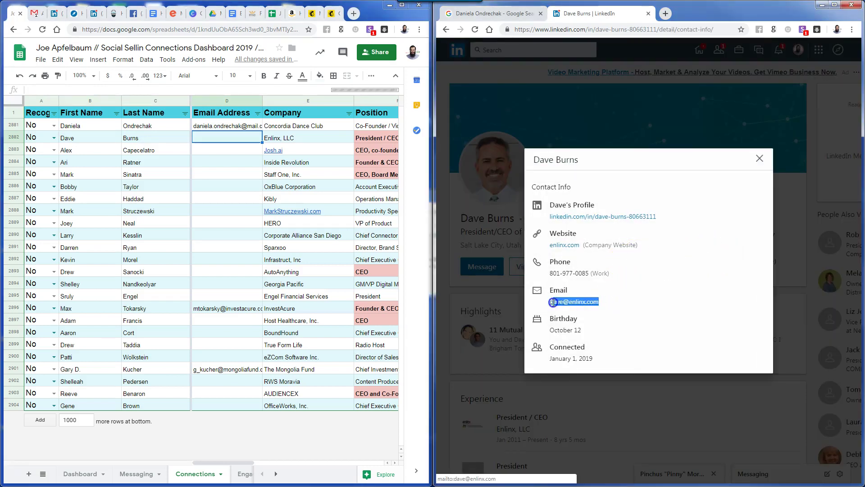
pyautogui.click(263, 152)
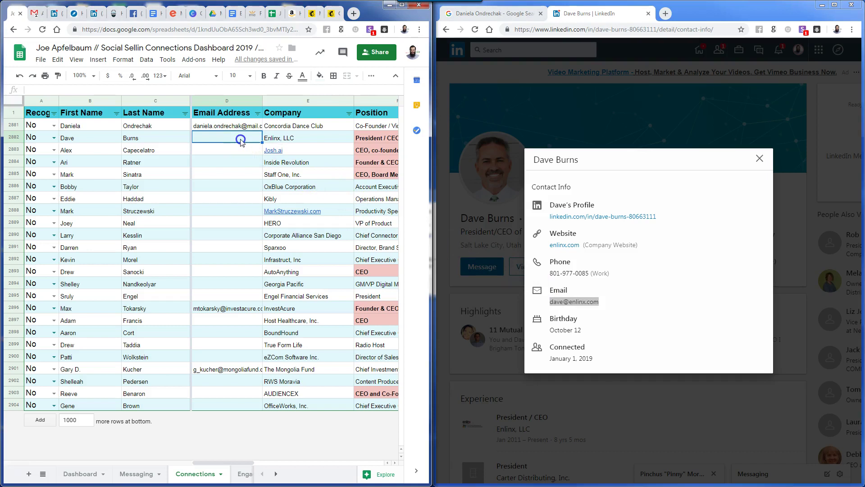
pyautogui.hotkey('ctrl', 'v')
pyautogui.click(237, 161)
pyautogui.click(249, 141)
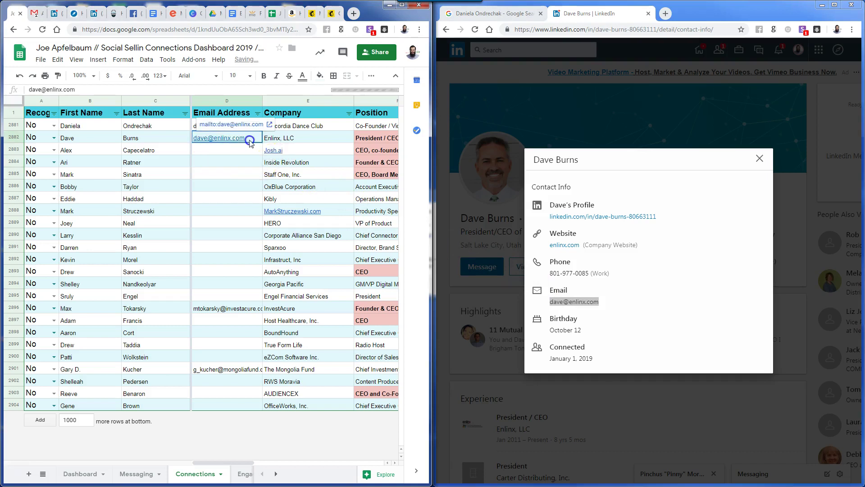
pyautogui.click(247, 145)
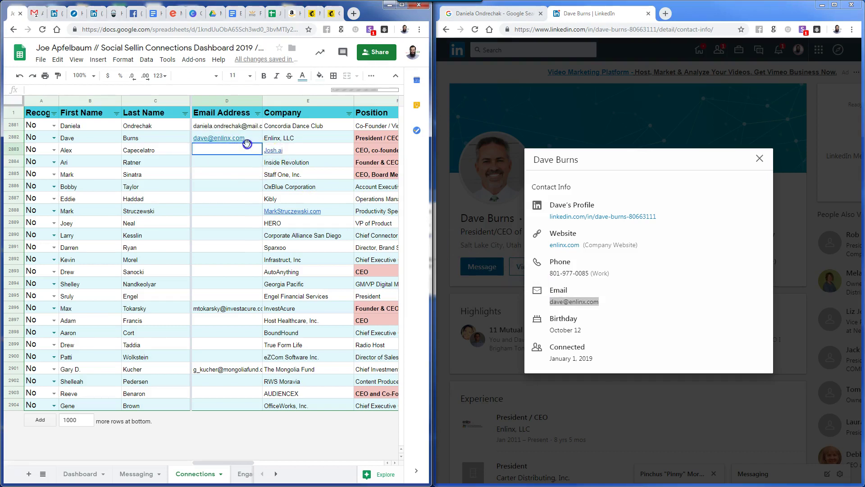
# Search LinkedIn for the contact named in row 2883 and open the matching profile
pyautogui.moveTo(94, 151); pyautogui.dragTo(134, 154)
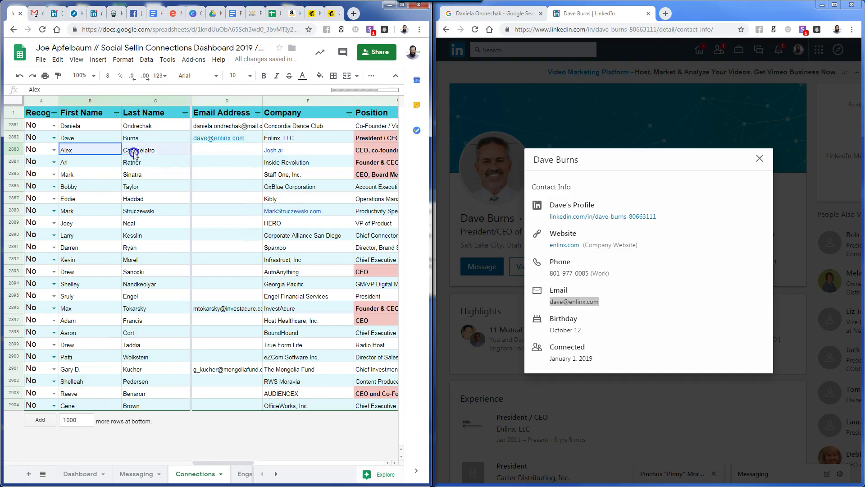
pyautogui.hotkey('ctrl', 'c')
pyautogui.click(599, 160)
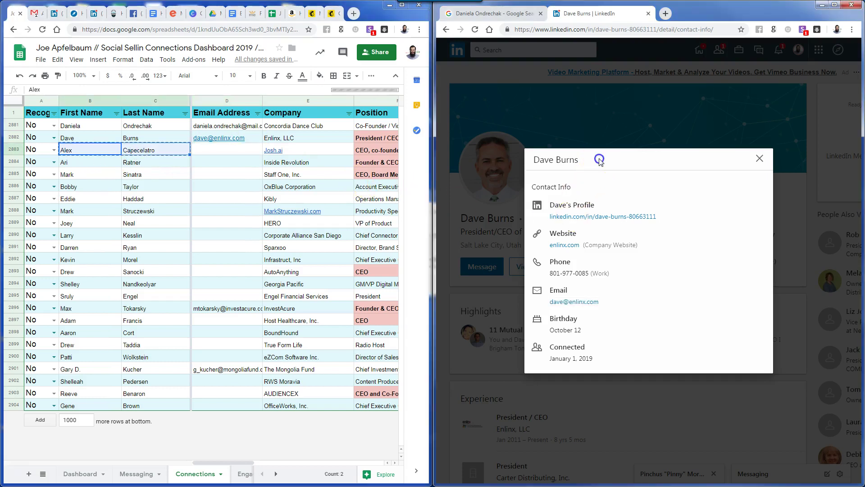
pyautogui.click(592, 131)
pyautogui.click(523, 50)
pyautogui.hotkey('ctrl', 'v')
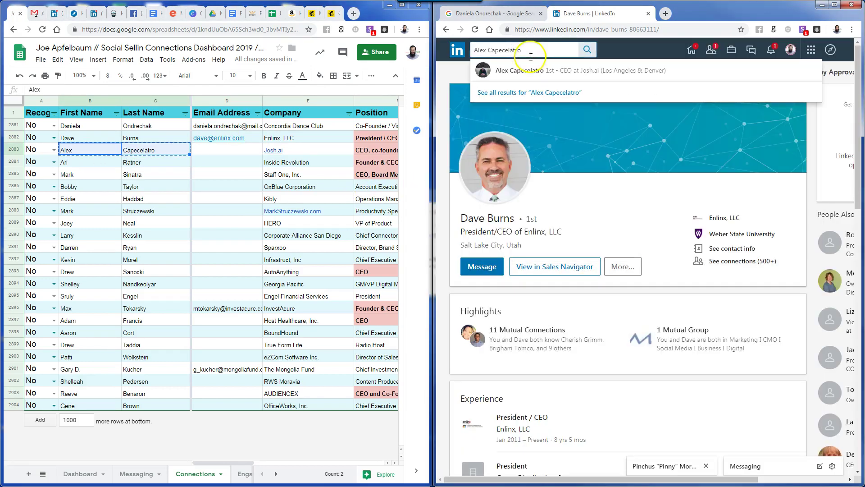
pyautogui.click(525, 71)
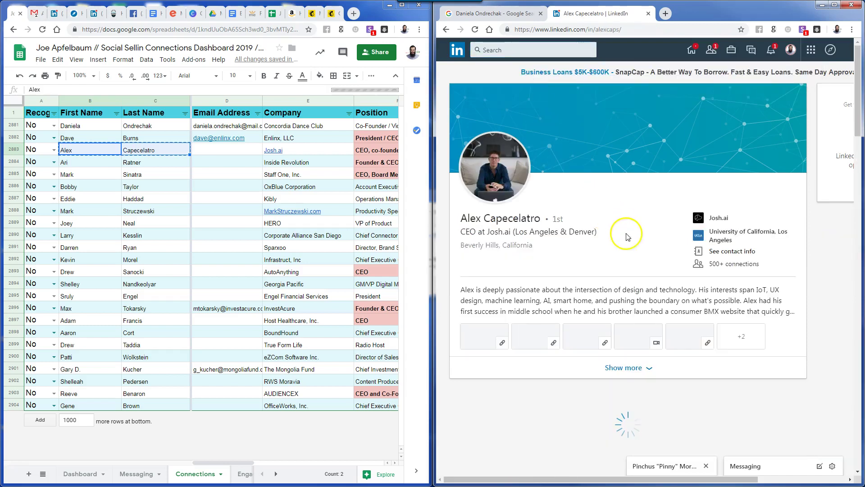
# Copy the e-mail from the LinkedIn profile's contact info into the Email Address cell D2883, and close the contact info
pyautogui.click(721, 251)
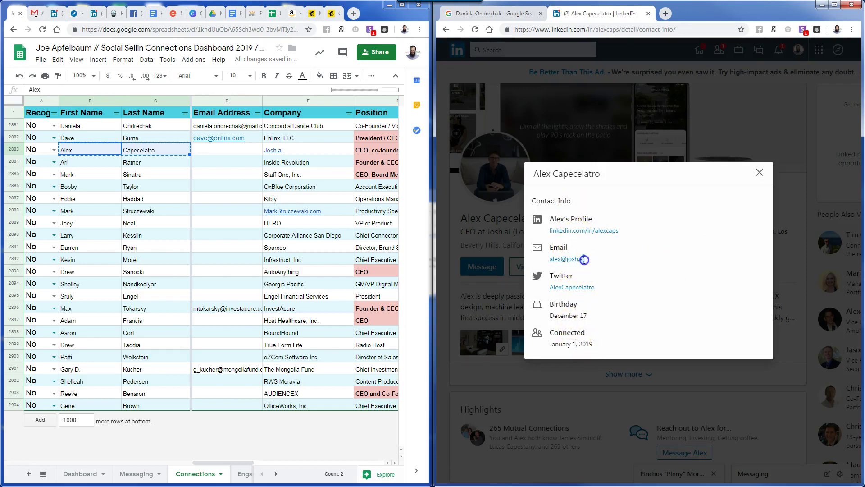
pyautogui.moveTo(584, 260); pyautogui.dragTo(545, 260)
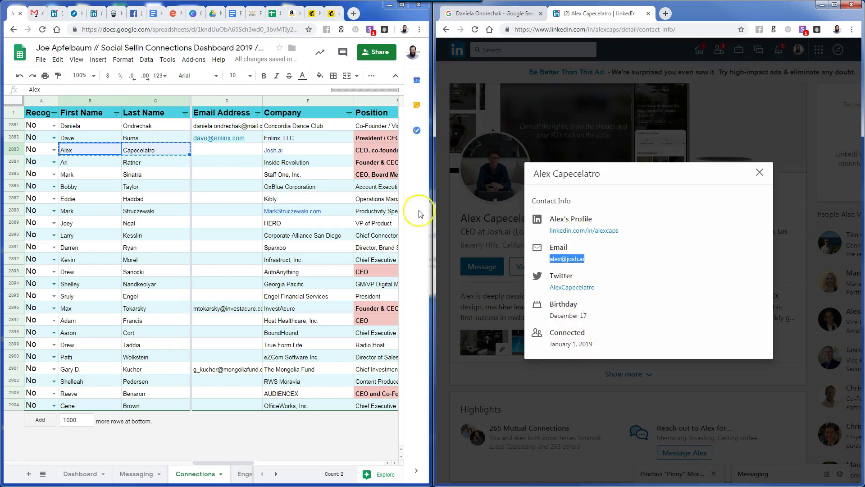
pyautogui.click(221, 153)
pyautogui.hotkey('ctrl', 'v')
pyautogui.click(240, 184)
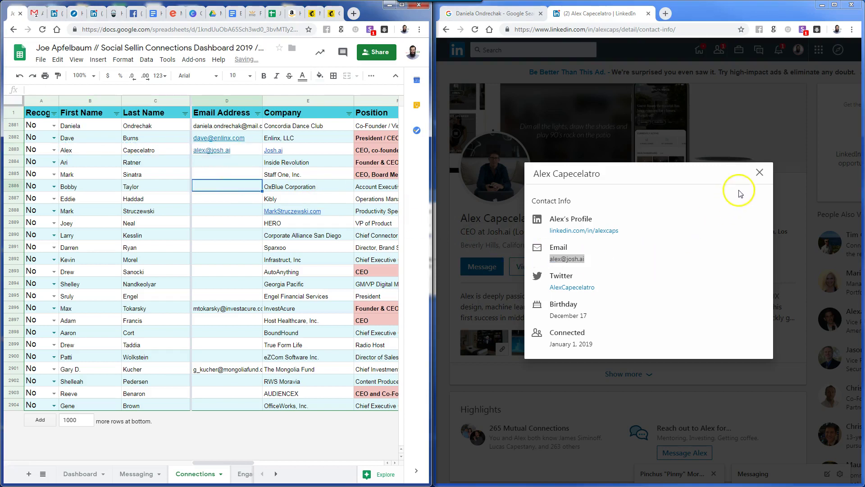
pyautogui.click(760, 173)
pyautogui.click(759, 173)
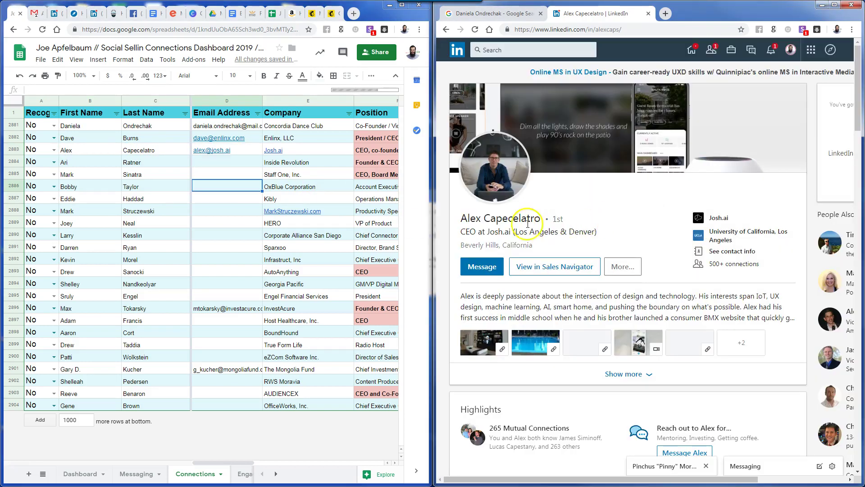
# Copy the web address of the opened LinkedIn profile into the Profile cell T2883
pyautogui.click(350, 151)
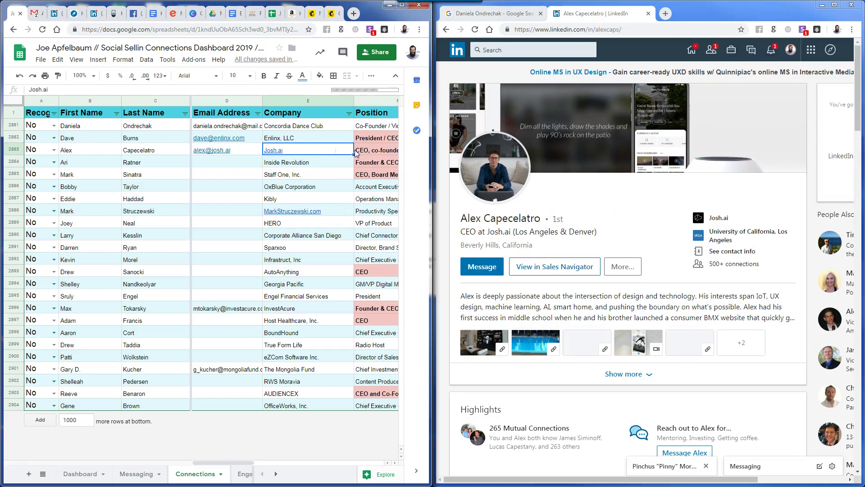
pyautogui.press('Right')
pyautogui.press('Right')
pyautogui.press('Right')
pyautogui.press('Right')
pyautogui.press('Right')
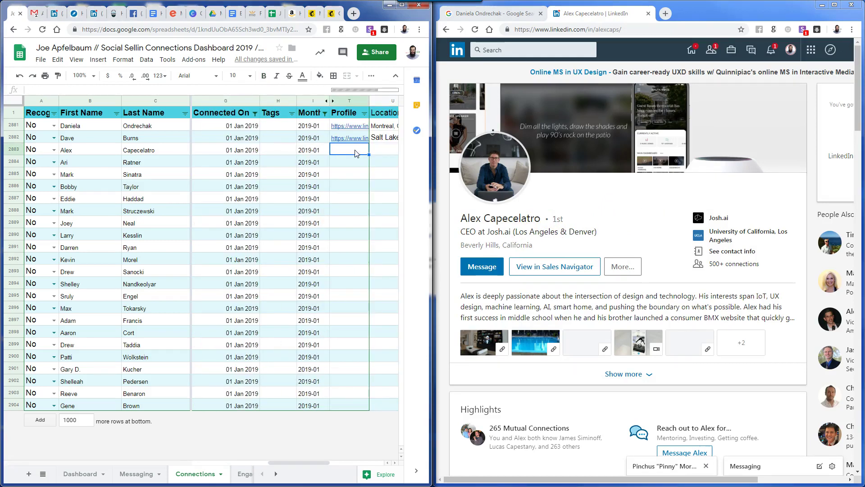
pyautogui.click(599, 32)
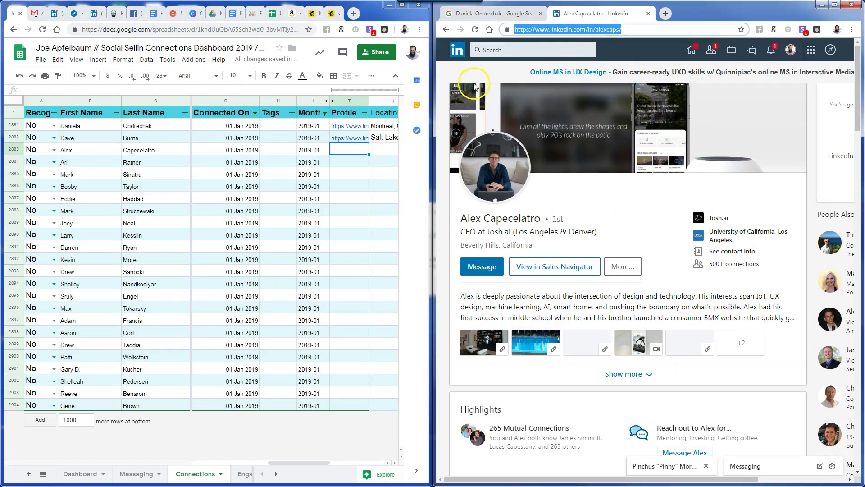
pyautogui.click(342, 150)
pyautogui.hotkey('ctrl', 'v')
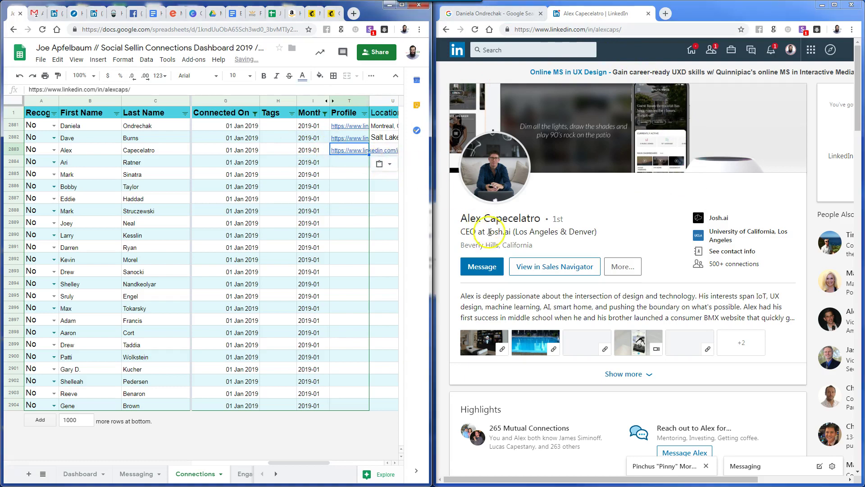
# Copy the location "Beverly Hills, California" from the LinkedIn profile into the Location cell U2883
pyautogui.moveTo(533, 245); pyautogui.dragTo(467, 250)
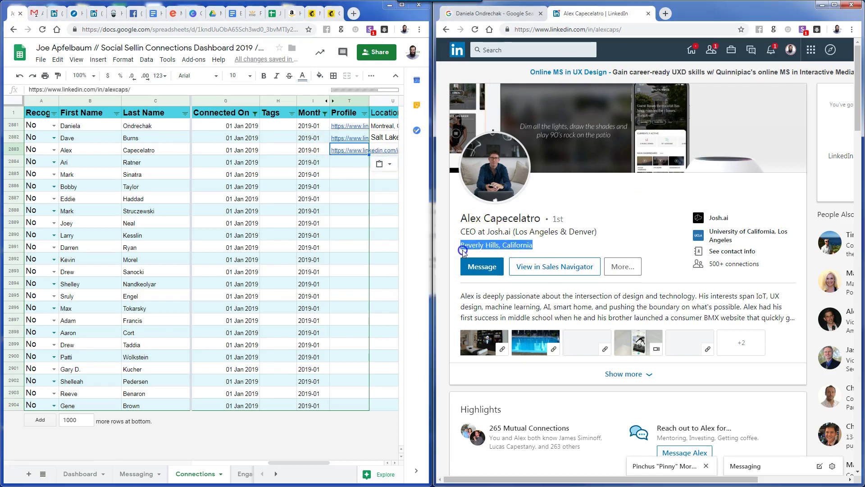
pyautogui.hotkey('ctrl', 'c')
pyautogui.click(383, 150)
pyautogui.hotkey('ctrl', 'v')
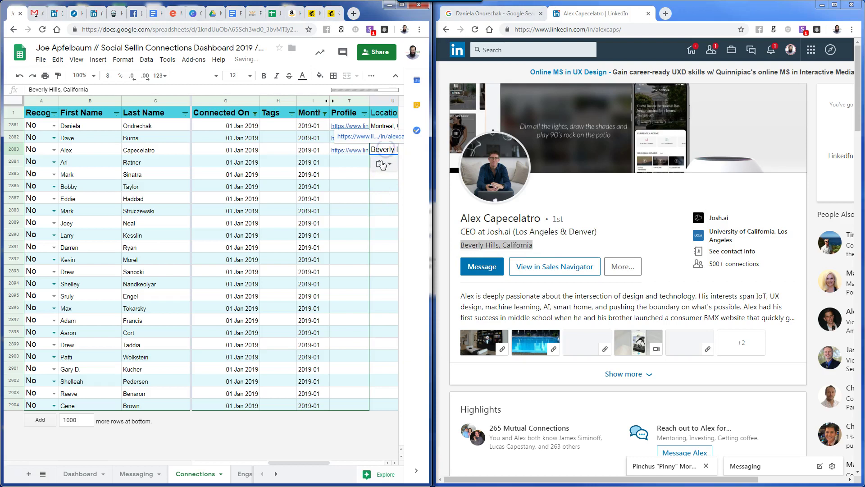
# Enter NO in the Premium cell X2883
pyautogui.press('Tab')
pyautogui.press('Tab')
pyautogui.press('Tab')
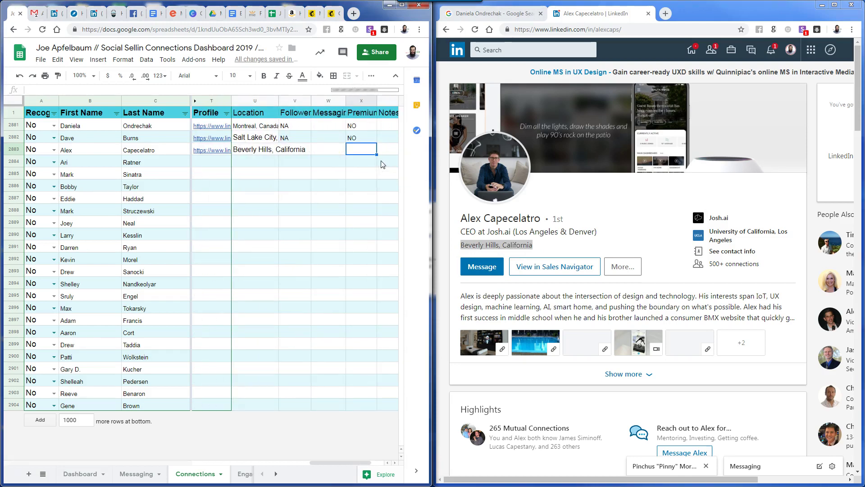
pyautogui.write('NO')
pyautogui.press('Left')
pyautogui.press('Left')
pyautogui.press('Left')
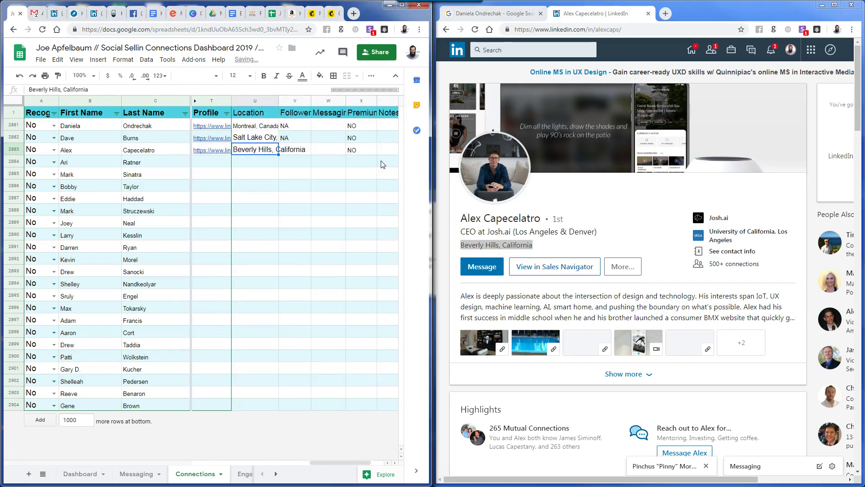
# Copy the follower count 14,453 from the profile's Articles & activity section into the Follower cell V2883
pyautogui.scroll(-6, 664, 257)
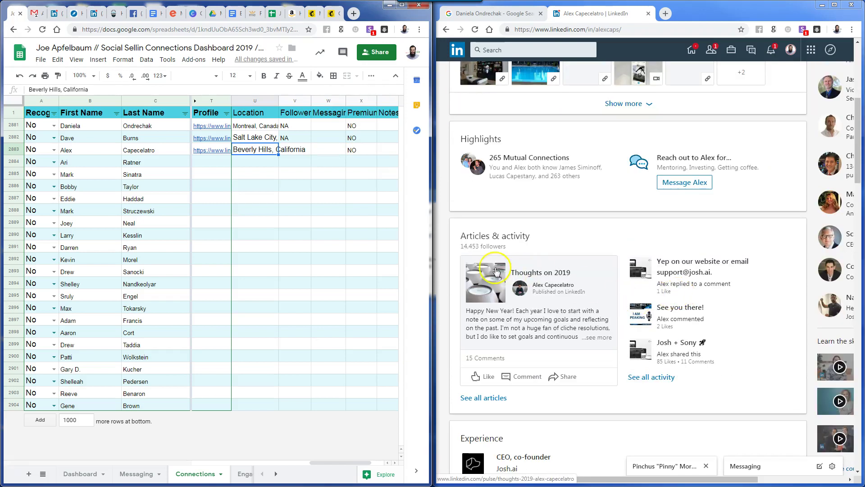
pyautogui.click(464, 245)
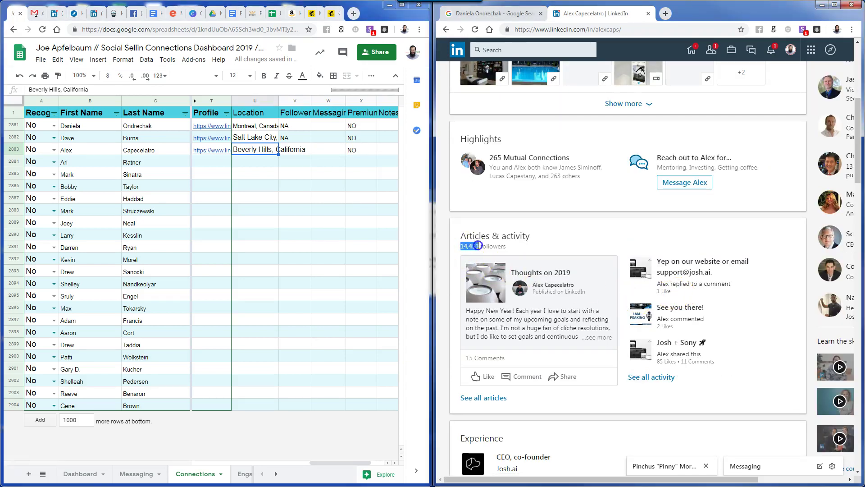
pyautogui.doubleClick(296, 150)
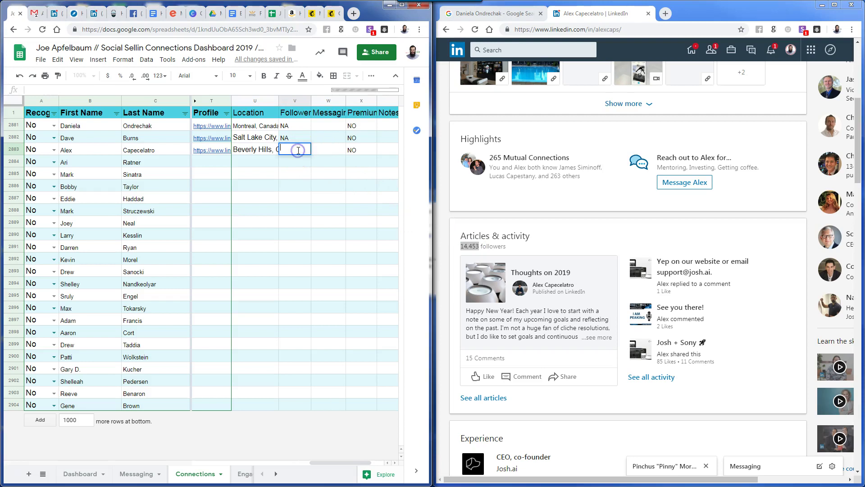
pyautogui.hotkey('ctrl', 'v')
pyautogui.click(311, 186)
pyautogui.click(296, 151)
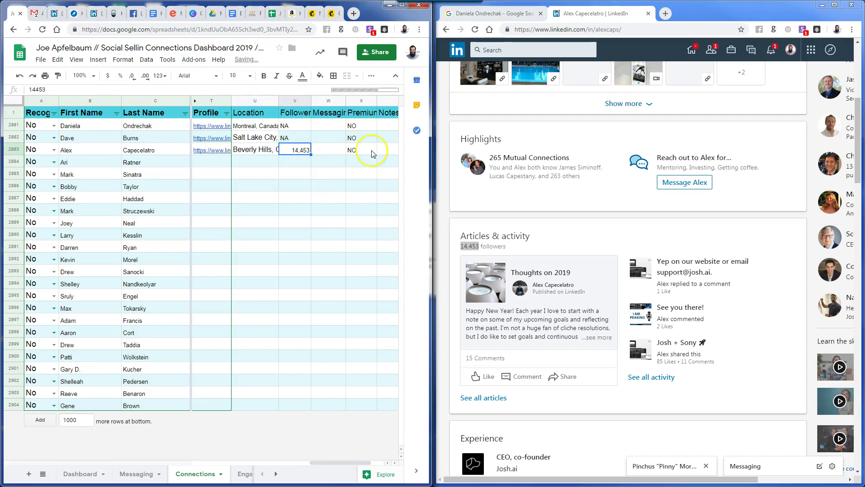
# Search LinkedIn for the contact named in row 2884 and open the matching profile
pyautogui.press('Left')
pyautogui.press('Left')
pyautogui.press('Left')
pyautogui.press('Left')
pyautogui.press('Left')
pyautogui.press('Left')
pyautogui.press('Left')
pyautogui.press('Left')
pyautogui.press('Left')
pyautogui.press('Left')
pyautogui.press('Left')
pyautogui.press('Left')
pyautogui.press('Left')
pyautogui.press('Left')
pyautogui.press('Left')
pyautogui.press('Left')
pyautogui.press('Left')
pyautogui.press('Left')
pyautogui.press('Left')
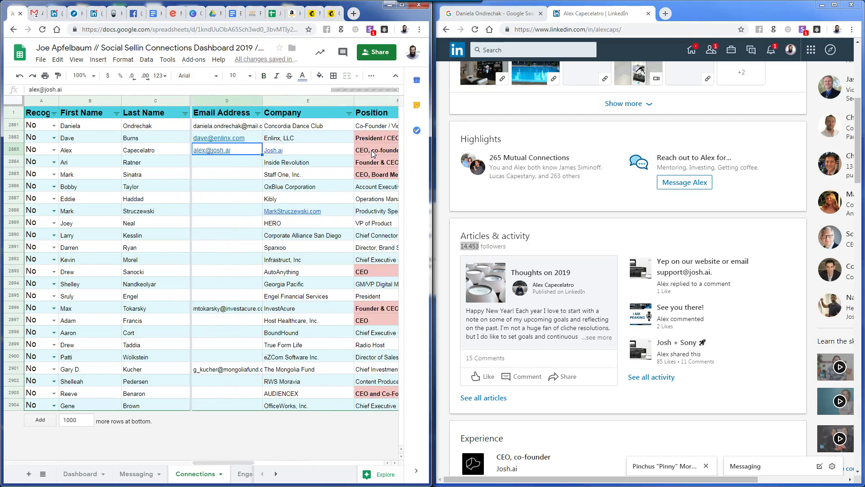
pyautogui.press('Left')
pyautogui.press('Left')
pyautogui.press('Down')
pyautogui.press('Right')
pyautogui.hotkey('shift', 'Right')
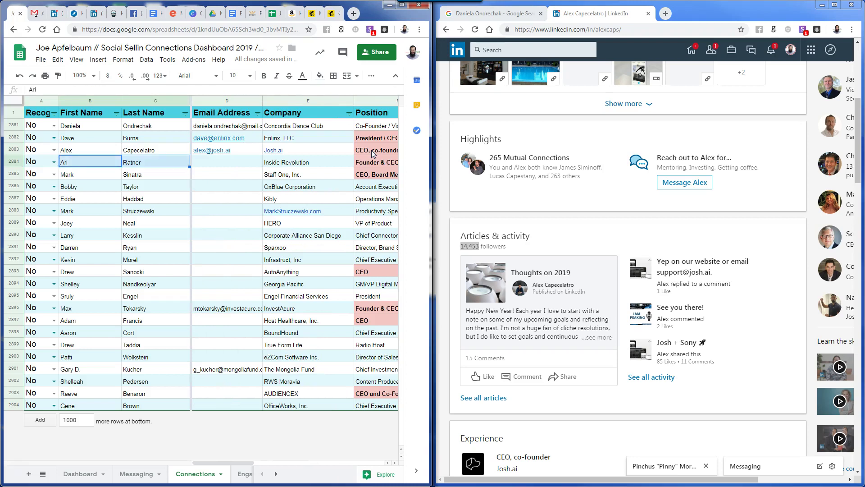
pyautogui.hotkey('ctrl', 'c')
pyautogui.click(524, 50)
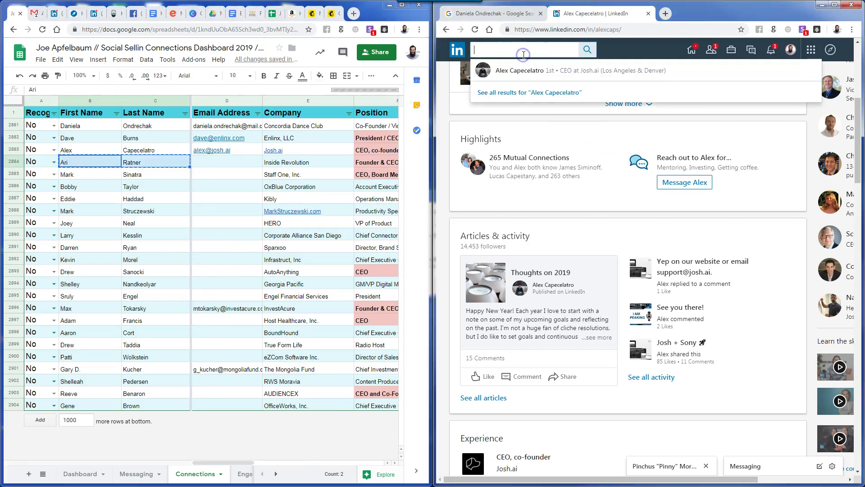
pyautogui.hotkey('ctrl', 'v')
pyautogui.click(525, 71)
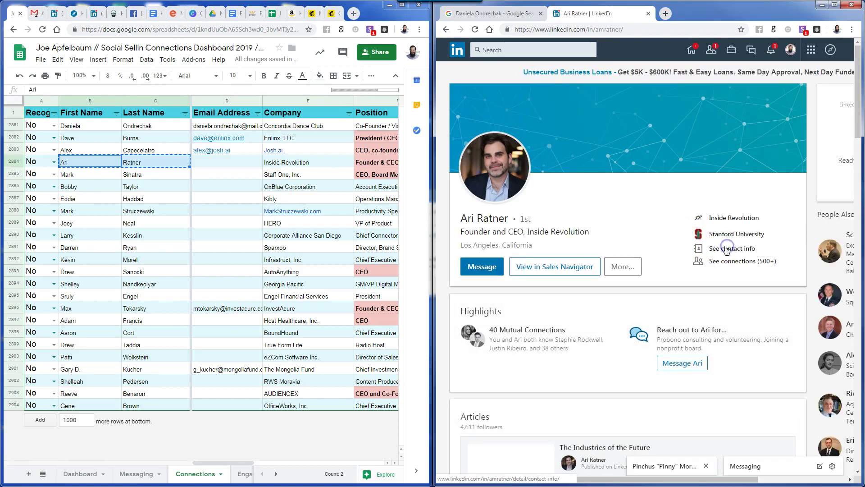
# Copy the e-mail from the LinkedIn profile's contact info into the Email Address cell D2884
pyautogui.click(712, 248)
pyautogui.moveTo(611, 273); pyautogui.dragTo(549, 274)
pyautogui.click(247, 164)
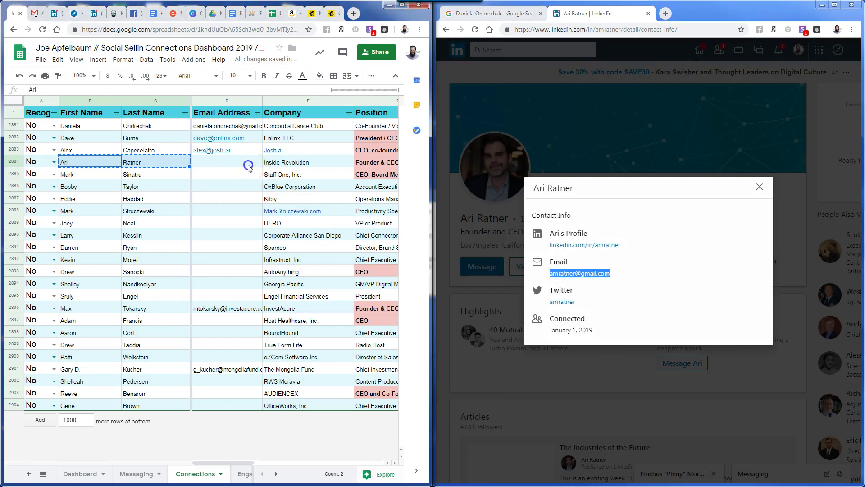
pyautogui.hotkey('ctrl', 'v')
# Copy the profile's base web address, without the contact-info ending, into the Profile cell T2884
pyautogui.click(323, 163)
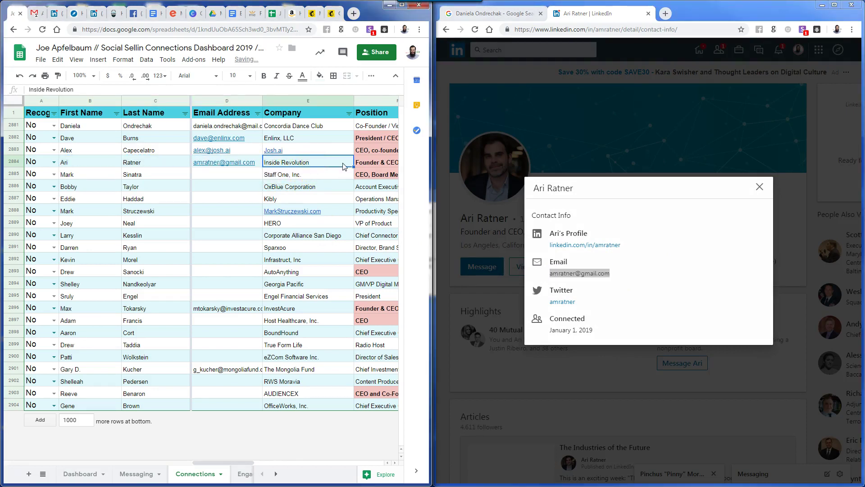
pyautogui.press('Right')
pyautogui.press('Right')
pyautogui.press('Right')
pyautogui.press('Right')
pyautogui.press('Right')
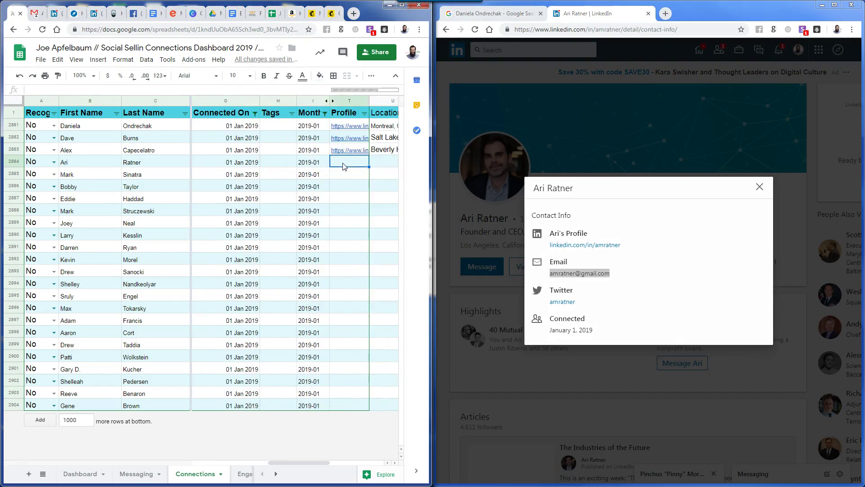
pyautogui.moveTo(623, 29); pyautogui.dragTo(496, 20)
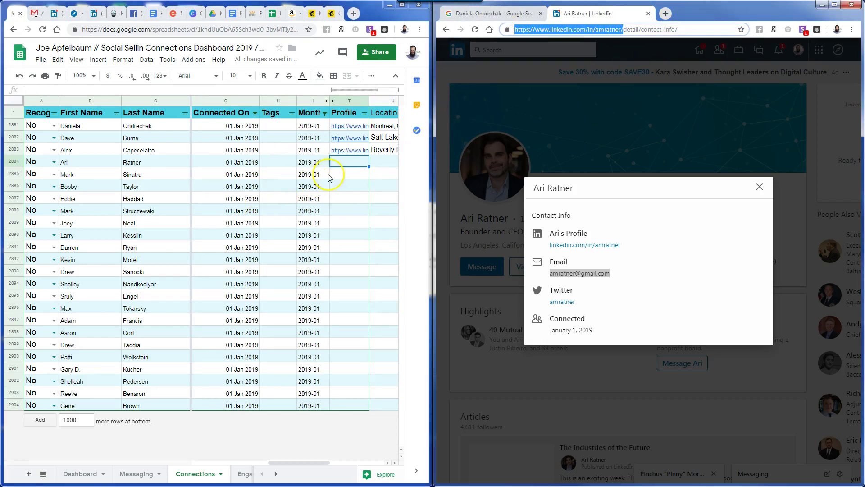
pyautogui.click(348, 164)
pyautogui.hotkey('ctrl', 'v')
# Copy the location "Los Angeles, California" from the LinkedIn profile into the Location cell U2884, removing the trailing line break
pyautogui.click(387, 165)
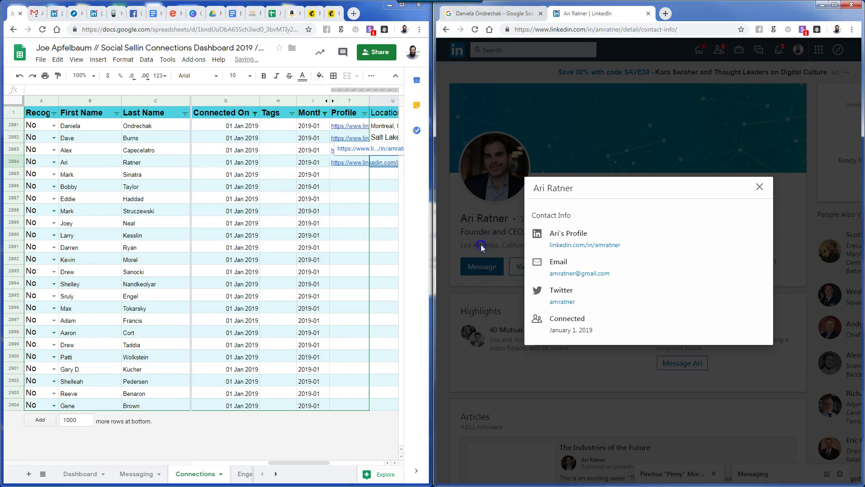
pyautogui.click(461, 245)
pyautogui.tripleClick(487, 244)
pyautogui.hotkey('ctrl', 'c')
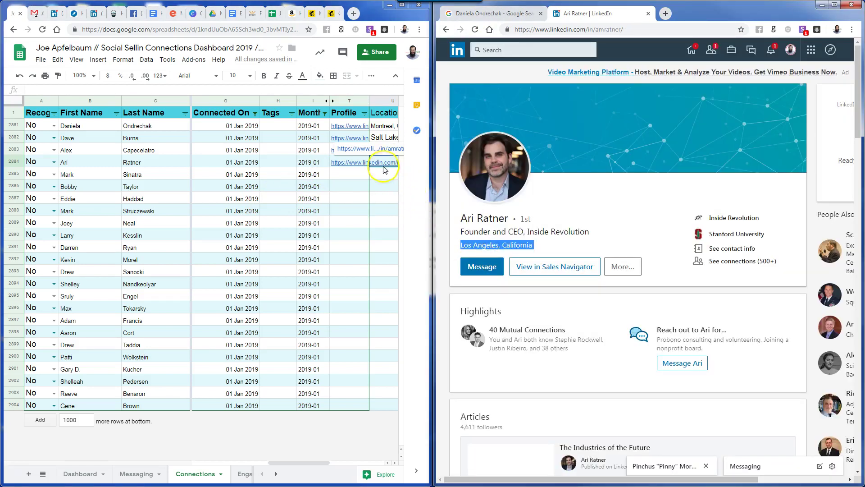
pyautogui.doubleClick(386, 163)
pyautogui.hotkey('ctrl', 'v')
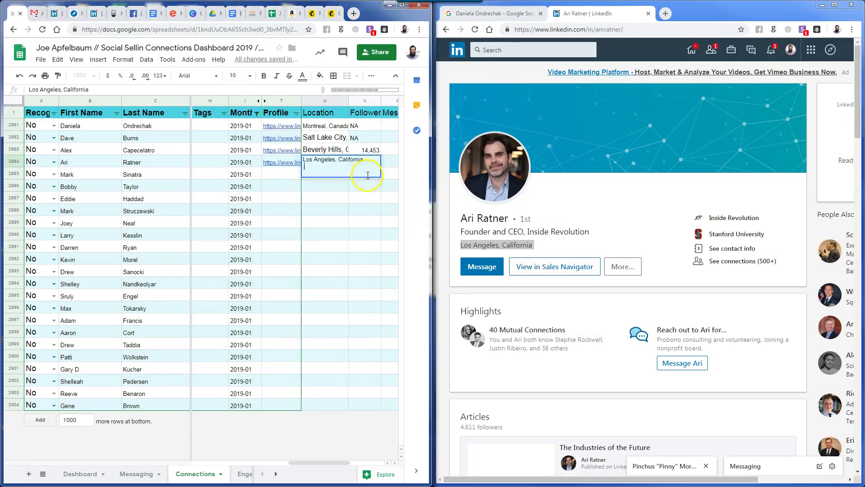
pyautogui.press('Return')
pyautogui.press('Up')
pyautogui.press('Return')
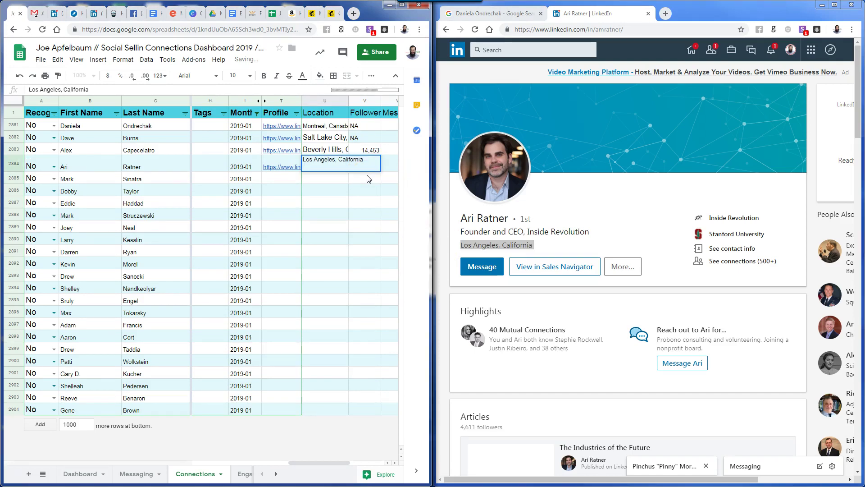
pyautogui.press('BackSpace')
pyautogui.press('Tab')
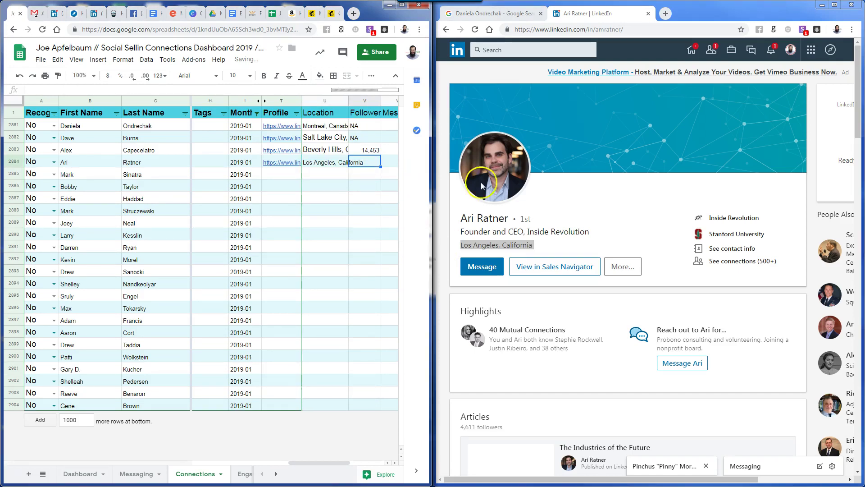
# Copy the follower count 4,611 from the LinkedIn profile into cell V2884 and enter NO in the Premium cell X2884
pyautogui.doubleClick(464, 430)
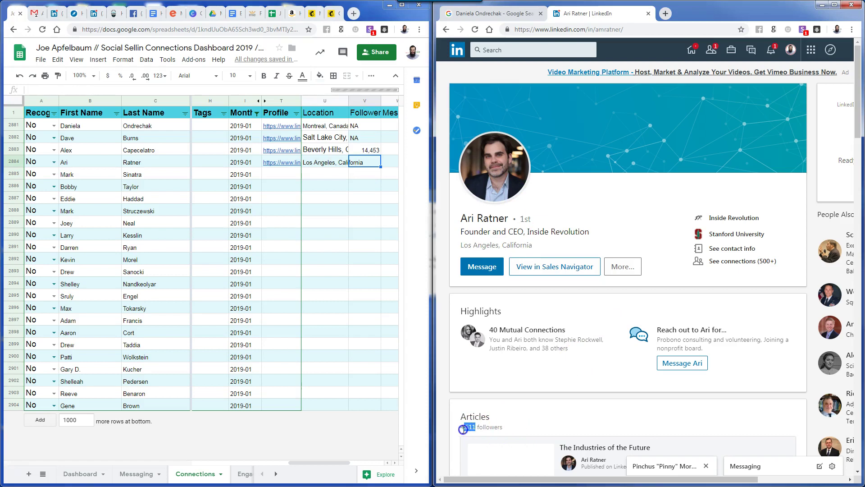
pyautogui.hotkey('ctrl', 'c')
pyautogui.click(378, 163)
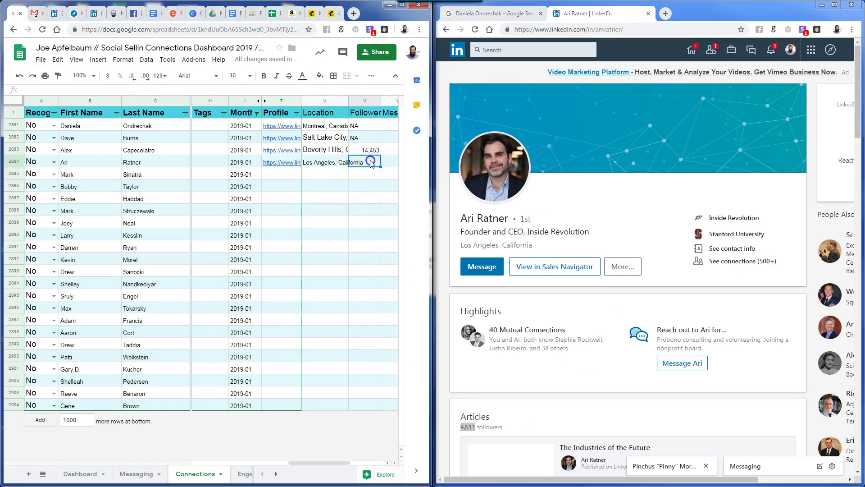
pyautogui.hotkey('ctrl', 'v')
pyautogui.press('Tab')
pyautogui.press('Tab')
pyautogui.press('Tab')
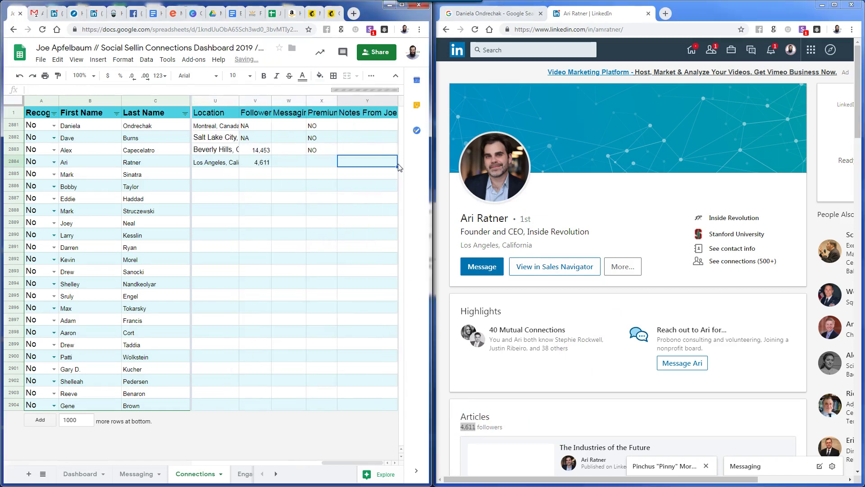
pyautogui.hotkey('shift', 'Tab')
pyautogui.press('Left')
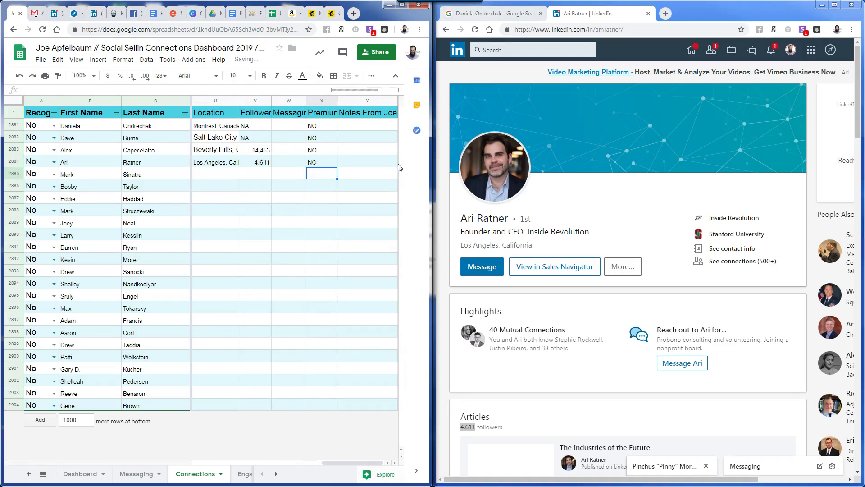
# Search LinkedIn for the contact named in row 2885 and open the matching profile
pyautogui.press('Home')
pyautogui.press('Down')
pyautogui.press('Right')
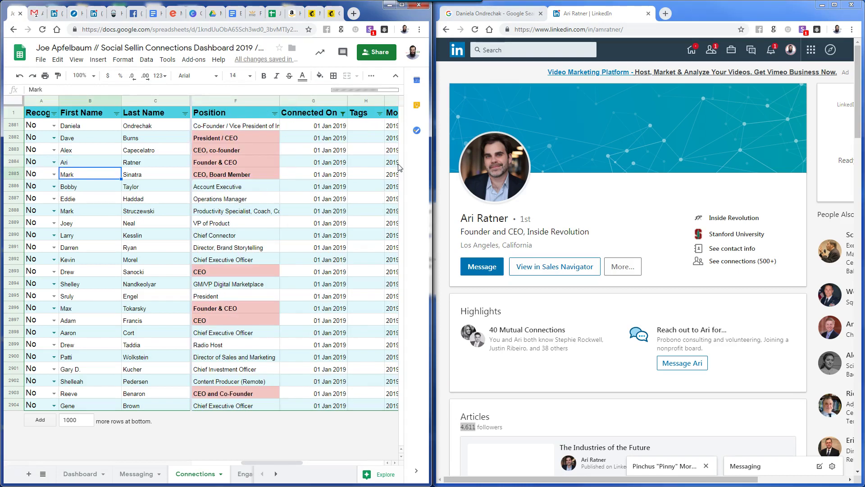
pyautogui.hotkey('shift', 'Right')
pyautogui.hotkey('ctrl', 'c')
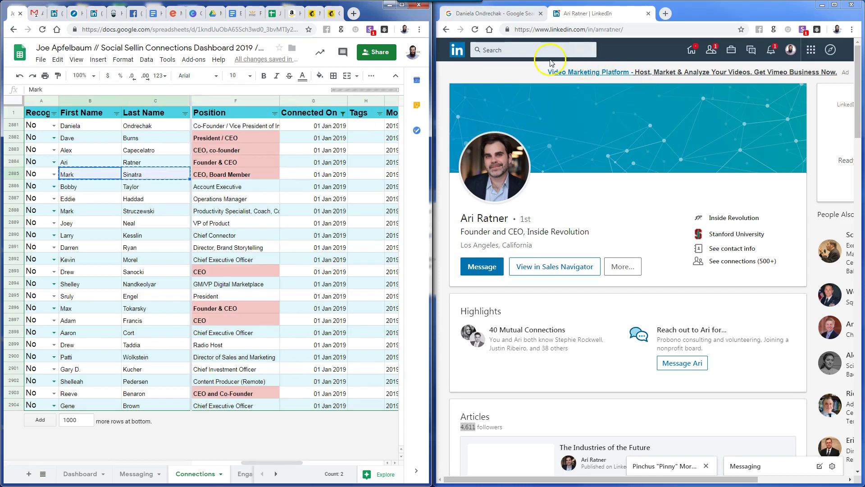
pyautogui.click(544, 51)
pyautogui.hotkey('ctrl', 'v')
pyautogui.click(554, 70)
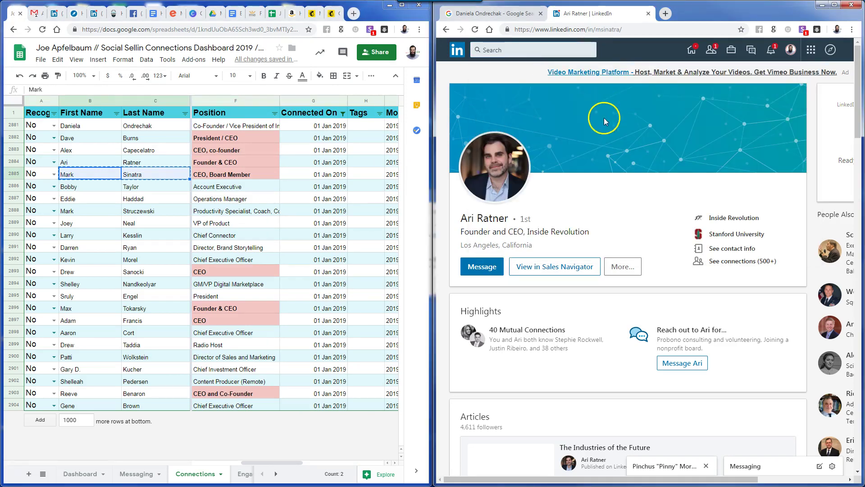
# Copy the e-mail from the LinkedIn profile's contact info into the Email Address cell D2885
pyautogui.click(730, 248)
pyautogui.moveTo(613, 282); pyautogui.dragTo(548, 282)
pyautogui.click(263, 176)
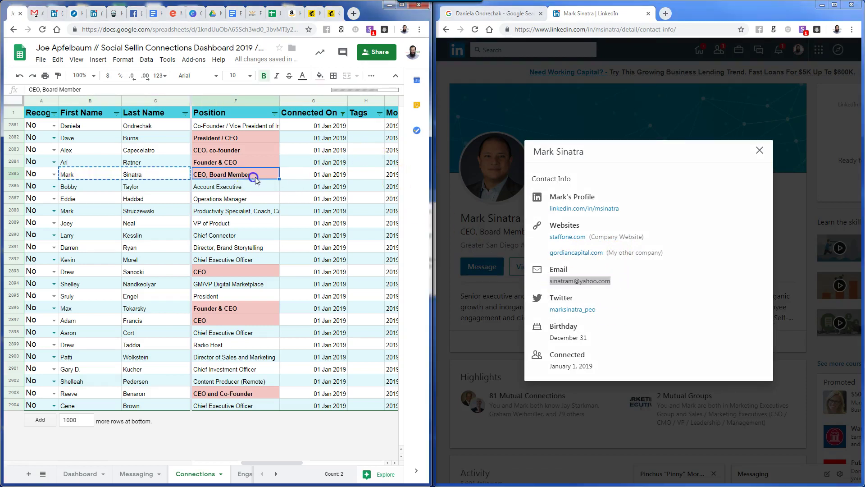
pyautogui.press('Right')
pyautogui.press('Right')
pyautogui.press('Right')
pyautogui.press('Right')
pyautogui.press('Right')
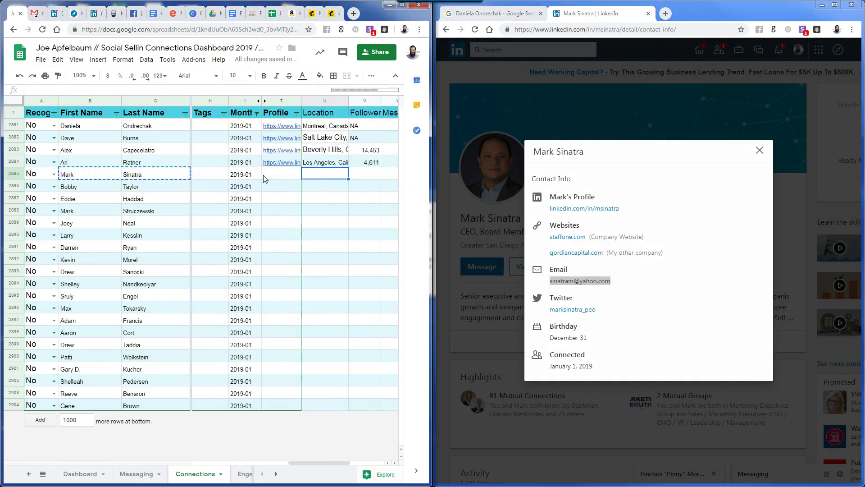
pyautogui.press('Left')
pyautogui.press('Left')
pyautogui.press('Left')
pyautogui.press('Left')
pyautogui.press('Left')
pyautogui.press('Left')
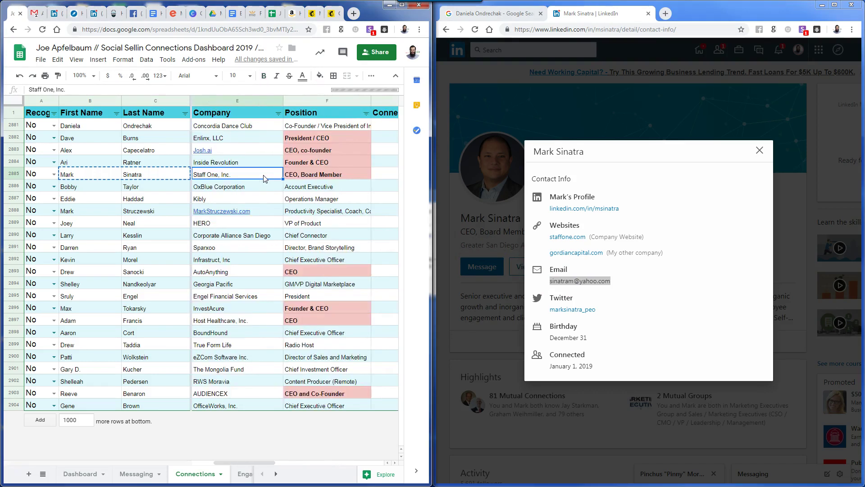
pyautogui.press('Left')
# Copy the profile's base web address, without the contact-info ending, into the Profile cell T2885
pyautogui.press('Right')
pyautogui.press('Right')
pyautogui.press('Right')
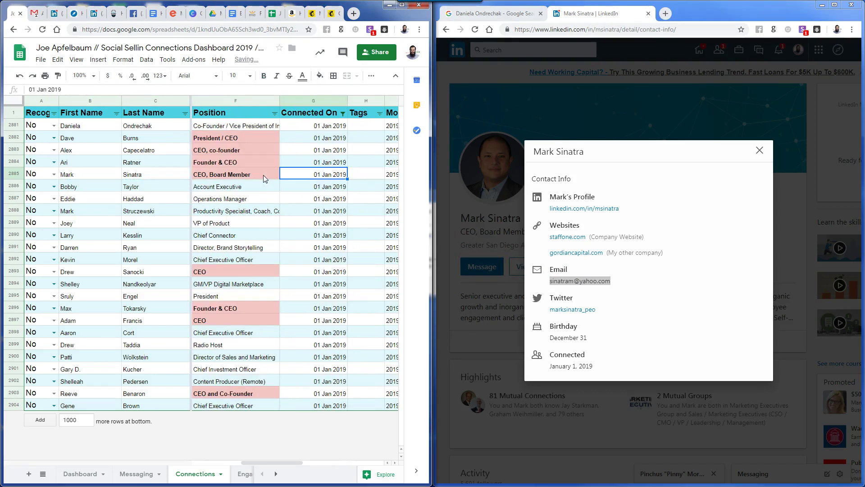
pyautogui.press('Right')
pyautogui.press('Right')
pyautogui.press('Right')
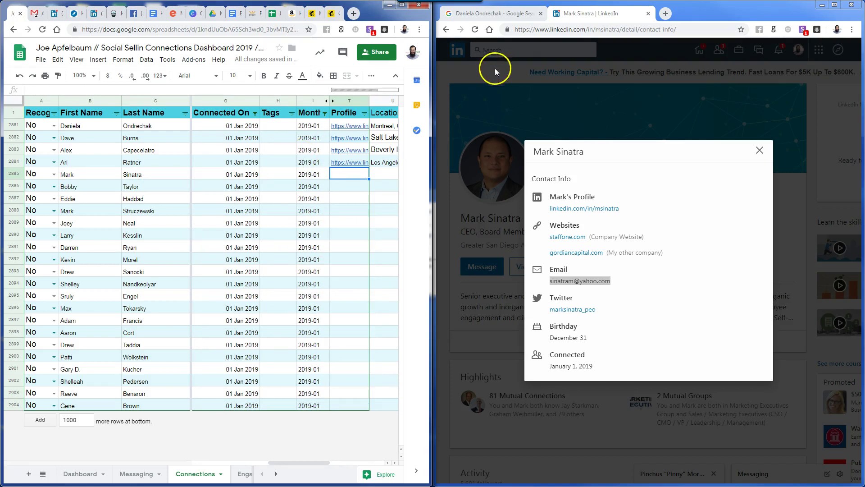
pyautogui.moveTo(623, 29); pyautogui.dragTo(556, 30)
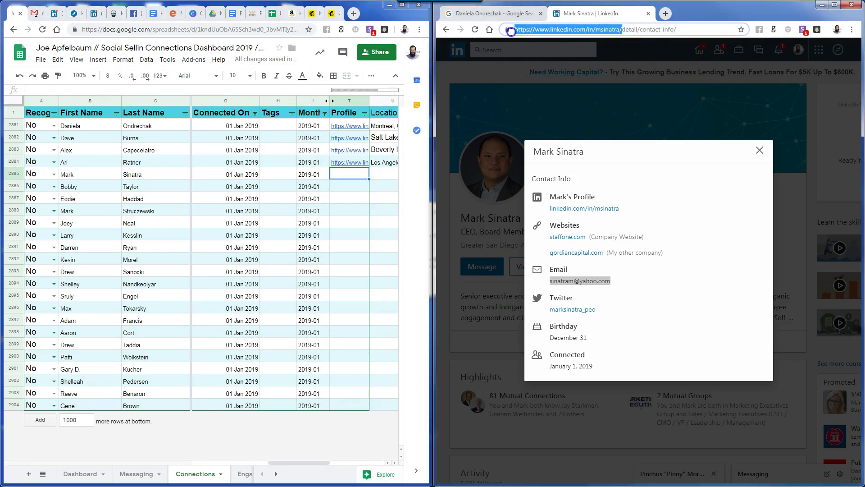
pyautogui.click(350, 175)
pyautogui.hotkey('ctrl', 'v')
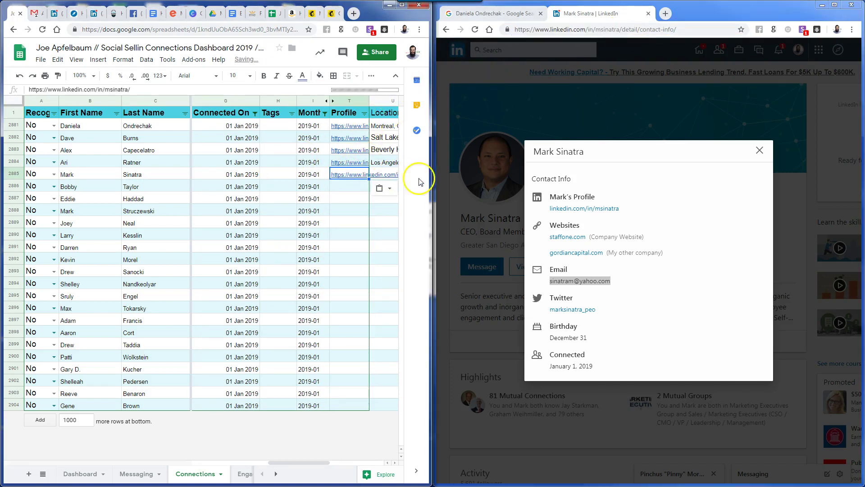
# Close the contact info and copy the location "Greater San Diego Area" from the profile into the Location cell U2885
pyautogui.click(480, 236)
pyautogui.tripleClick(491, 242)
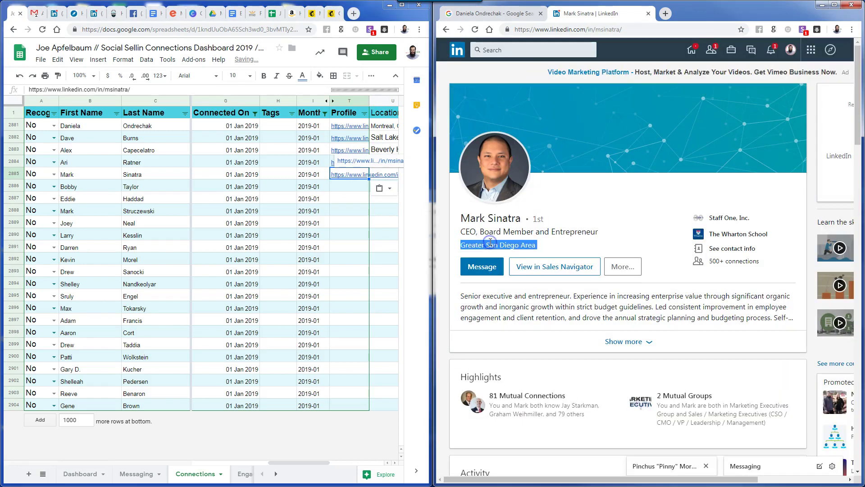
pyautogui.hotkey('ctrl', 'c')
pyautogui.click(383, 175)
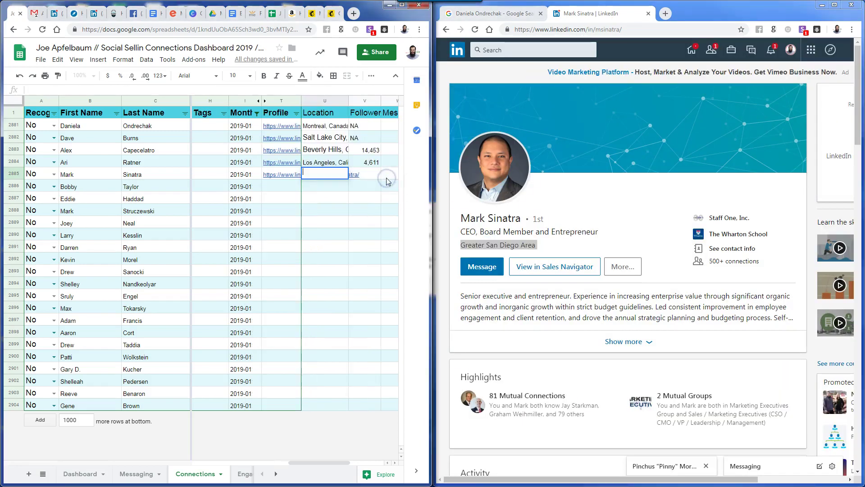
pyautogui.hotkey('ctrl', 'v')
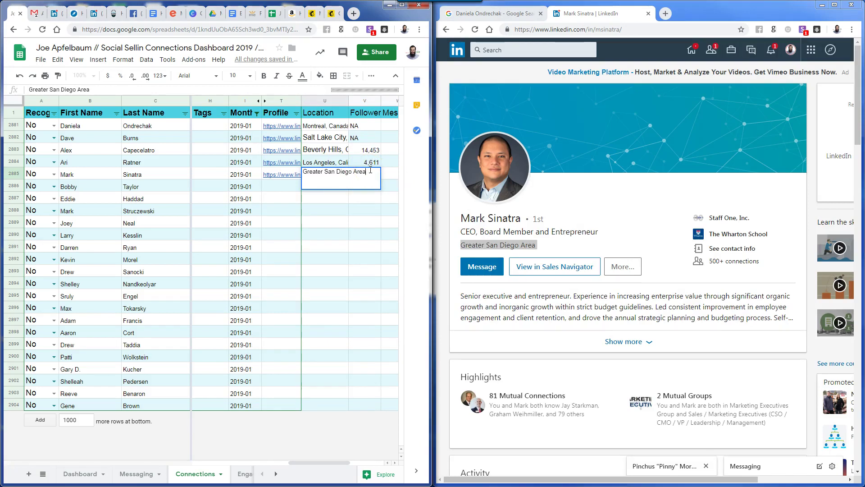
pyautogui.press('Return')
# Copy the follower count 5,691 from the profile's Activity section into cell V2885 and enter NO in the Premium cell X2885
pyautogui.scroll(-2, 550, 271)
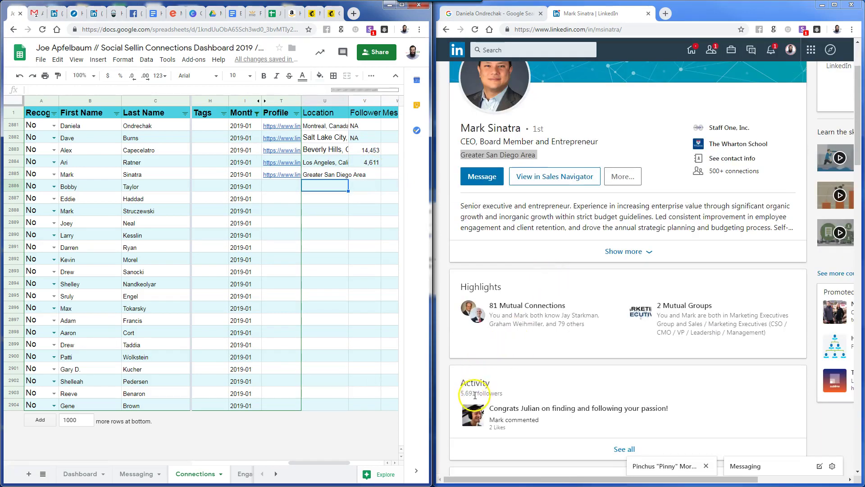
pyautogui.moveTo(475, 396); pyautogui.dragTo(460, 395)
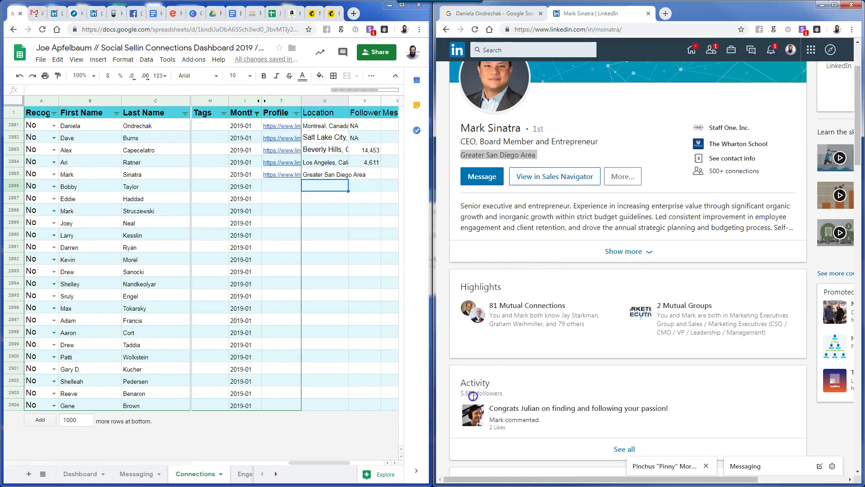
pyautogui.click(364, 178)
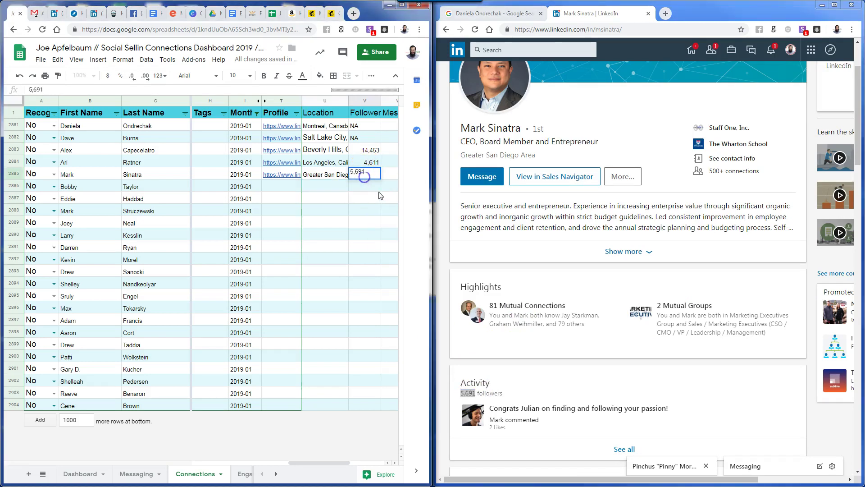
pyautogui.click(385, 173)
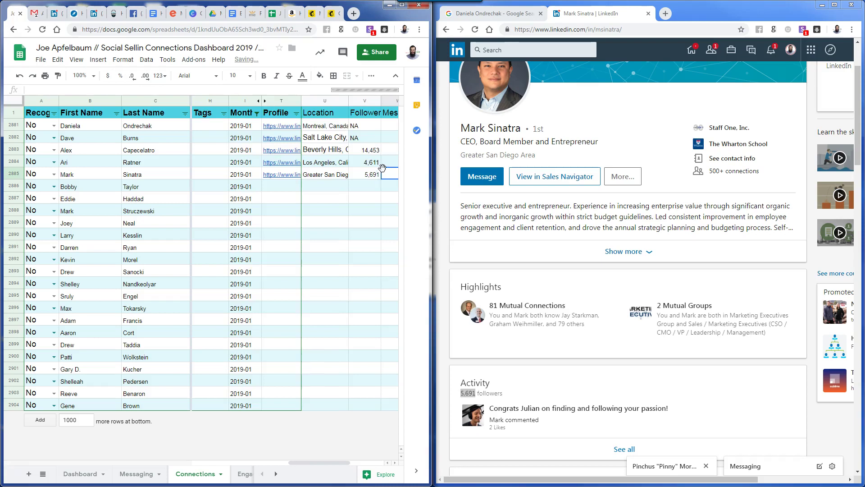
pyautogui.press('Tab')
pyautogui.write('NO')
pyautogui.press('Return')
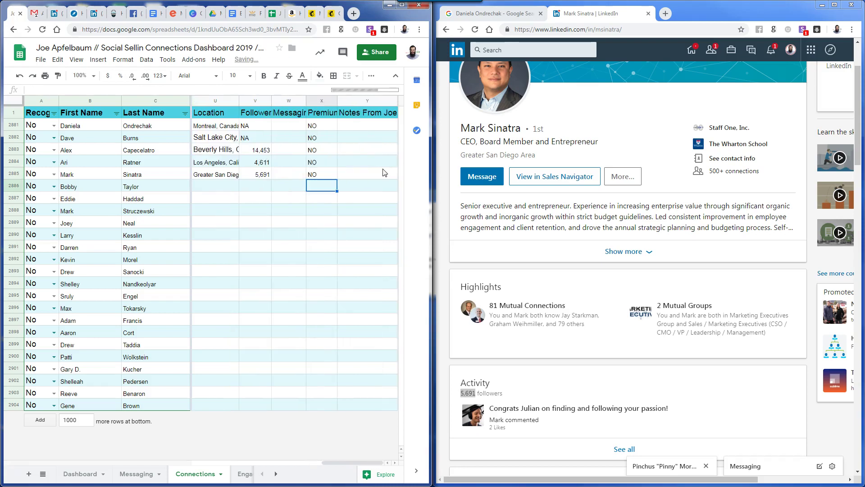
# Search LinkedIn for the contact named in row 2886 and open the matching profile
pyautogui.press('Home')
pyautogui.press('Right')
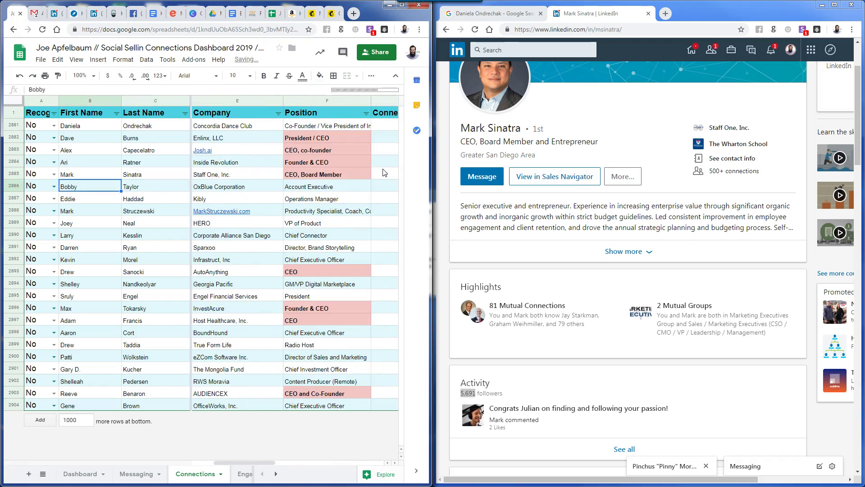
pyautogui.hotkey('shift', 'Right')
pyautogui.click(553, 52)
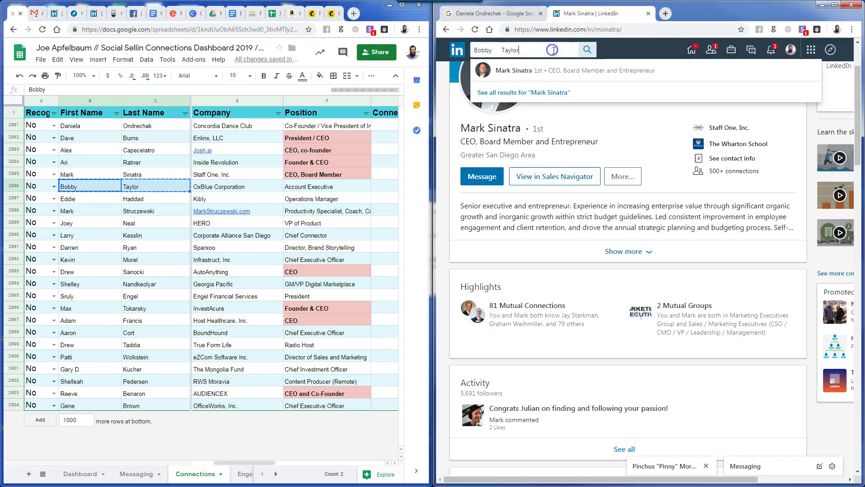
pyautogui.hotkey('ctrl', 'v')
pyautogui.click(582, 70)
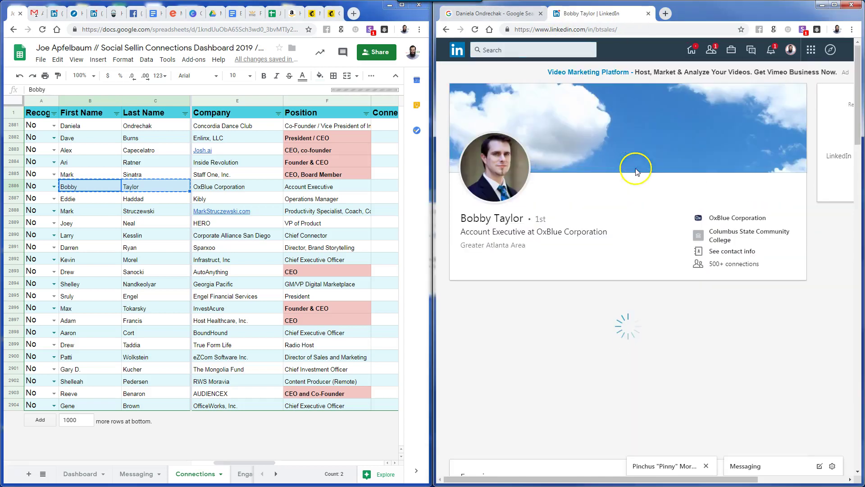
# Copy the e-mail from the LinkedIn profile's contact info into the Email Address cell D2886
pyautogui.click(734, 251)
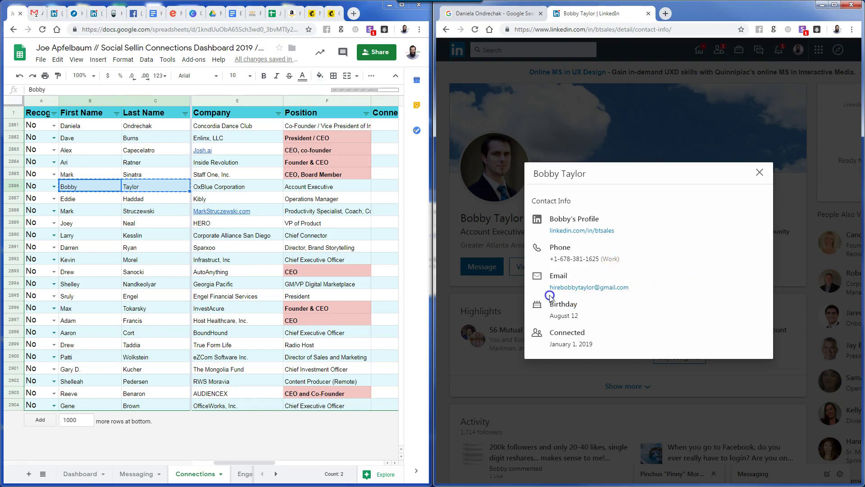
pyautogui.moveTo(549, 296); pyautogui.dragTo(545, 280)
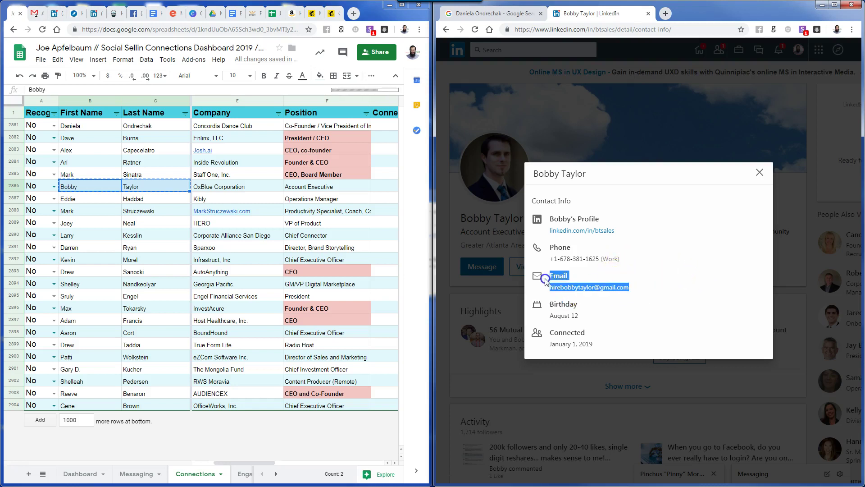
pyautogui.click(760, 173)
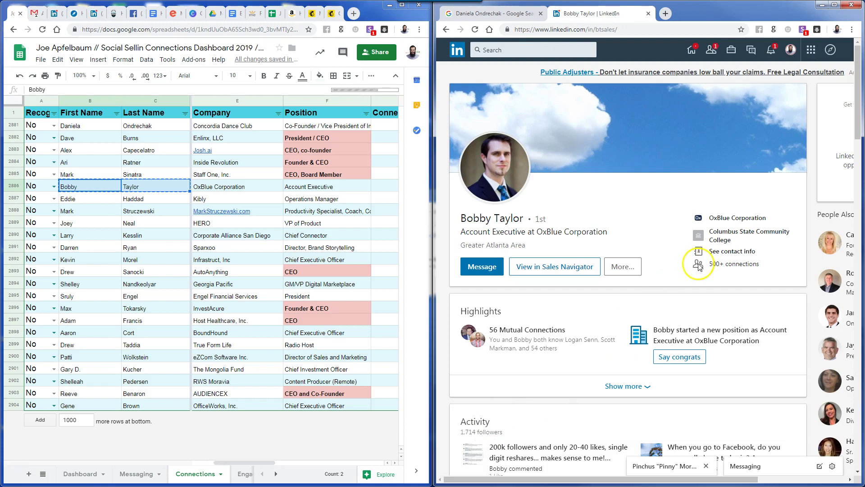
pyautogui.click(347, 176)
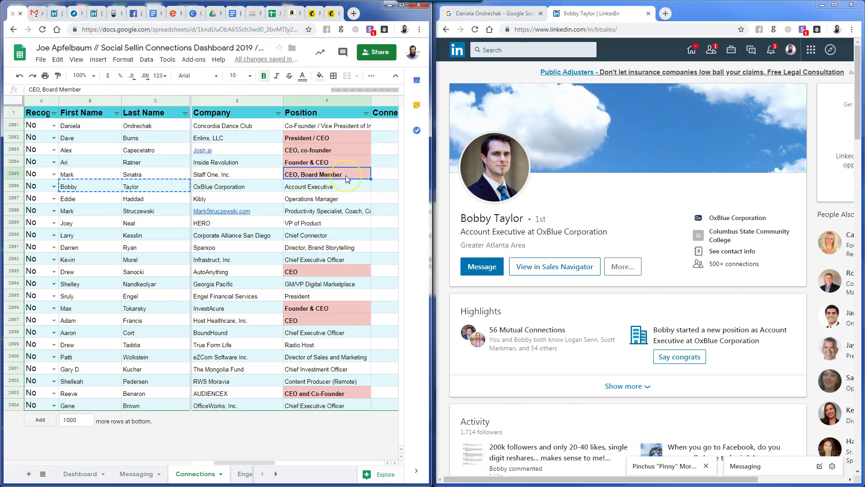
pyautogui.hotkey('ctrl', 'z')
pyautogui.hotkey('ctrl', 'z')
pyautogui.hotkey('ctrl', 'z')
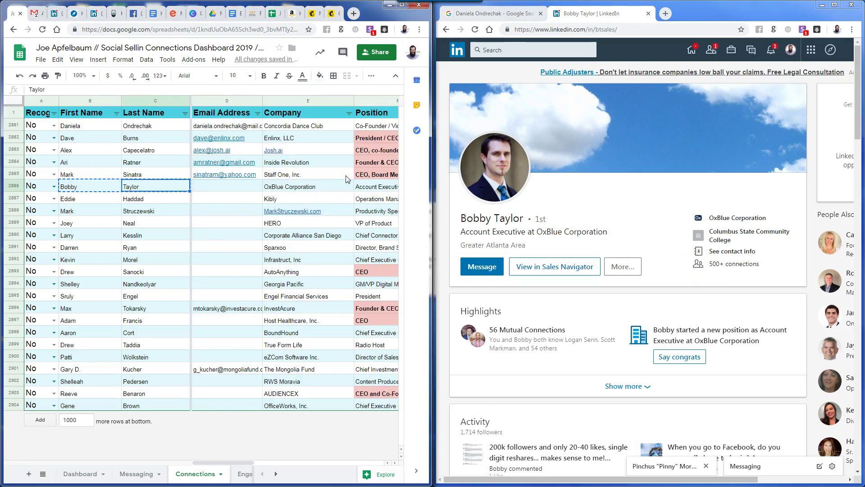
pyautogui.hotkey('ctrl', 'y')
pyautogui.hotkey('ctrl', 'y')
pyautogui.hotkey('ctrl', 'y')
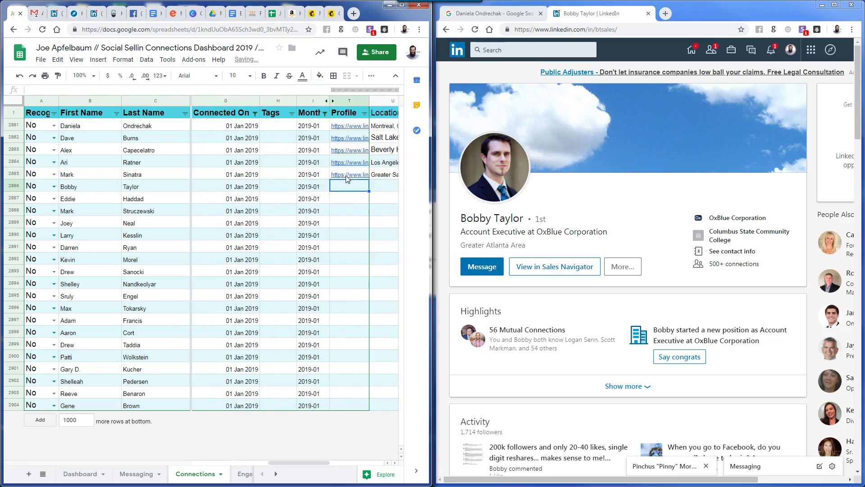
# Enter the profile's follower count 1714 in the Followers cell V2886
pyautogui.press('Right')
pyautogui.press('Right')
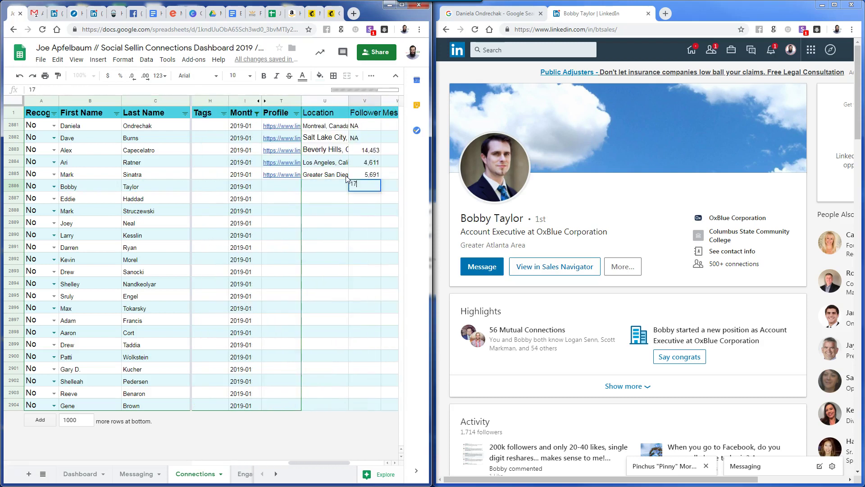
pyautogui.write('1714')
pyautogui.press('Return')
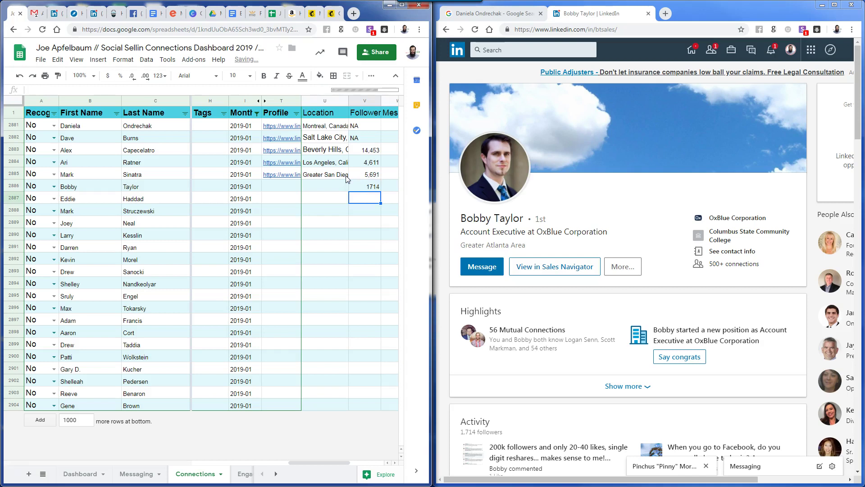
# Copy the location Greater Atlanta Area from the LinkedIn profile into cell U2886, without the trailing line break
pyautogui.press('Up')
pyautogui.press('Left')
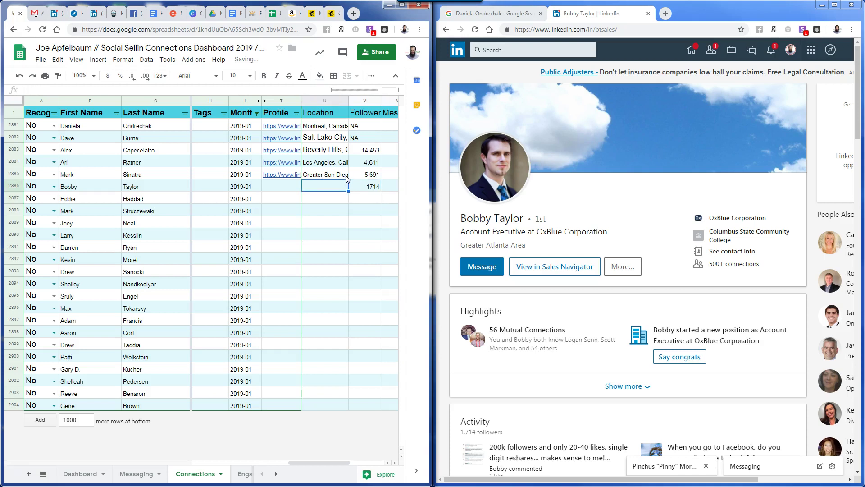
pyautogui.tripleClick(501, 244)
pyautogui.click(321, 195)
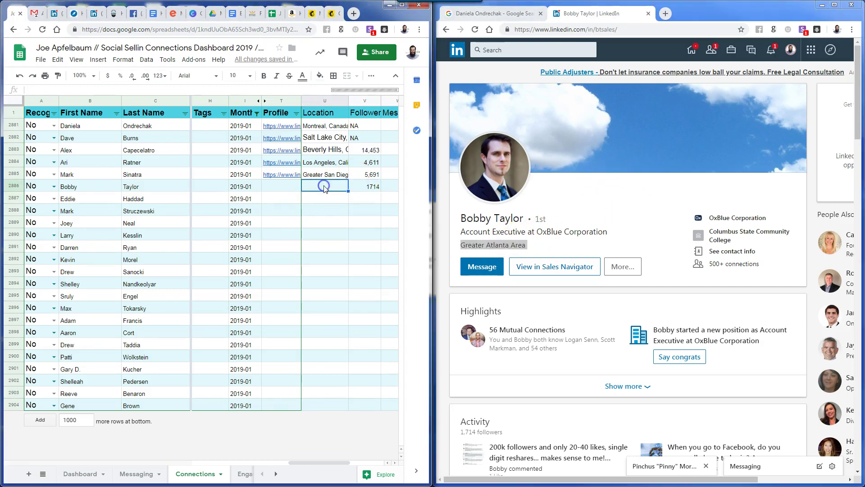
pyautogui.hotkey('ctrl', 'v')
pyautogui.doubleClick(323, 196)
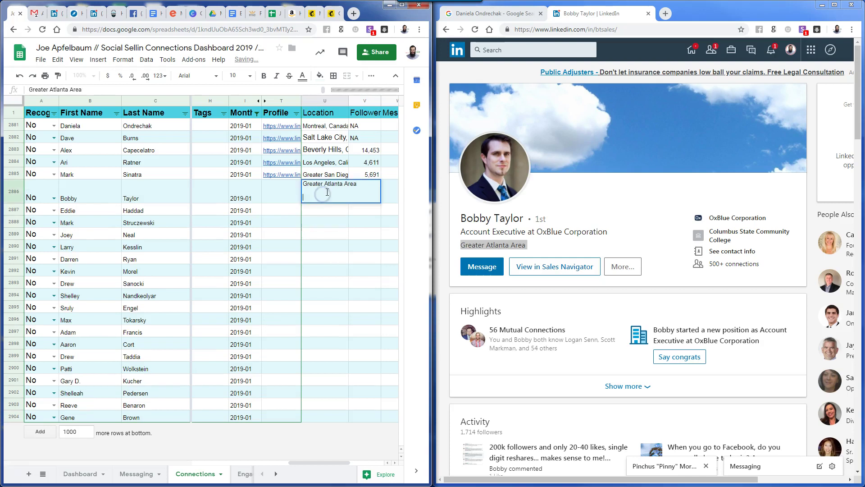
pyautogui.press('Return')
pyautogui.doubleClick(328, 195)
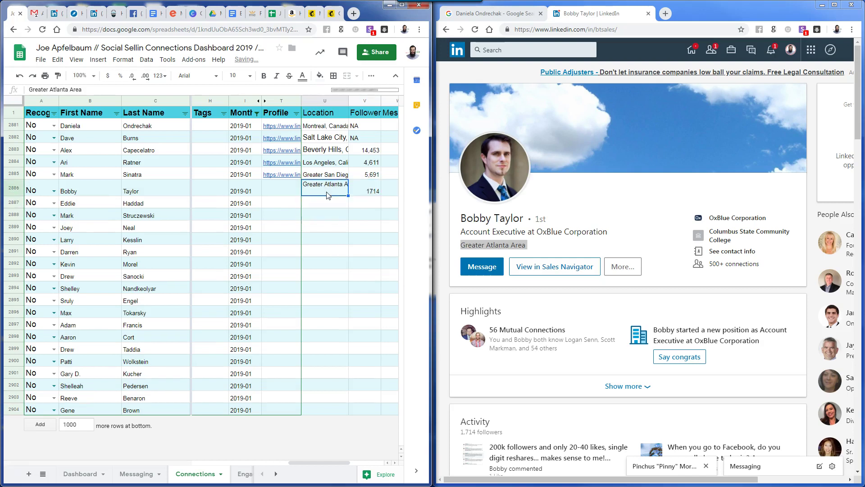
pyautogui.press('BackSpace')
pyautogui.press('Return')
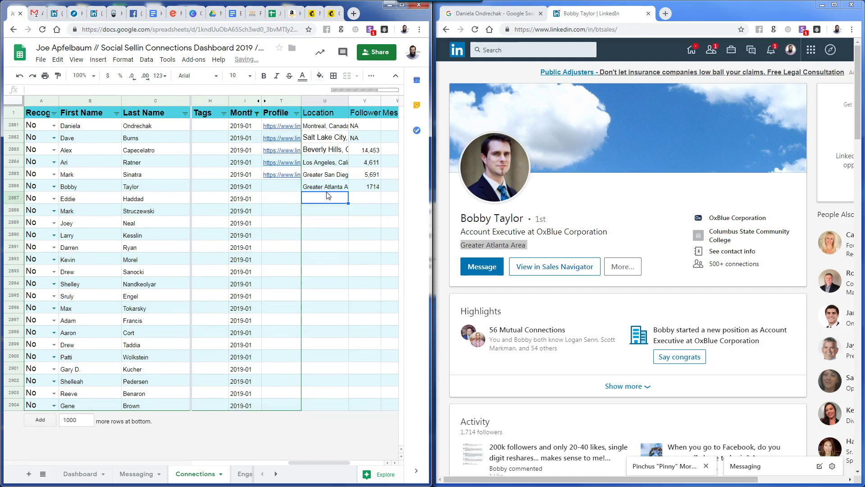
# Copy the LinkedIn profile's web address into the Profile cell T2886
pyautogui.click(604, 29)
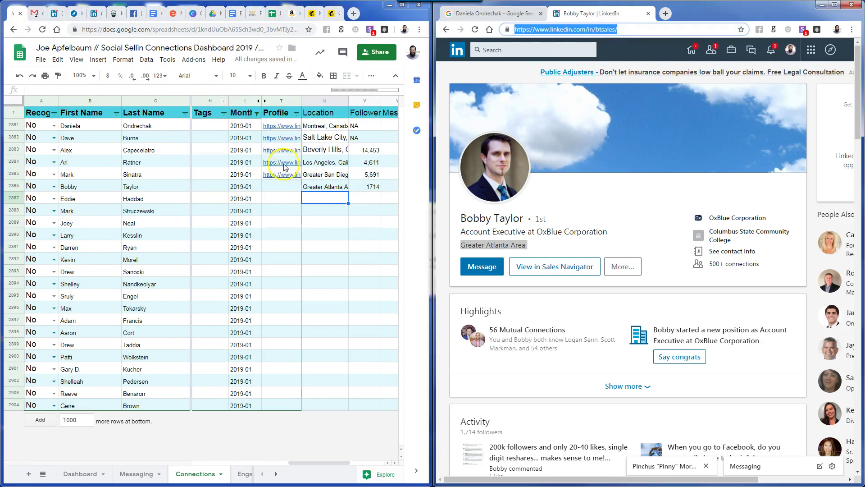
pyautogui.hotkey('ctrl', 'c')
pyautogui.click(283, 186)
pyautogui.hotkey('ctrl', 'v')
pyautogui.click(321, 187)
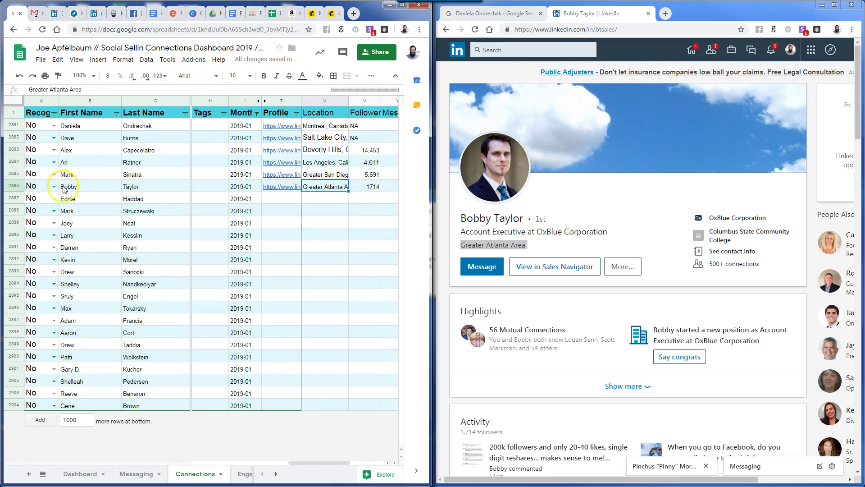
# Search LinkedIn for the contact named in row 2887 and open the matching profile
pyautogui.moveTo(83, 200); pyautogui.dragTo(141, 200)
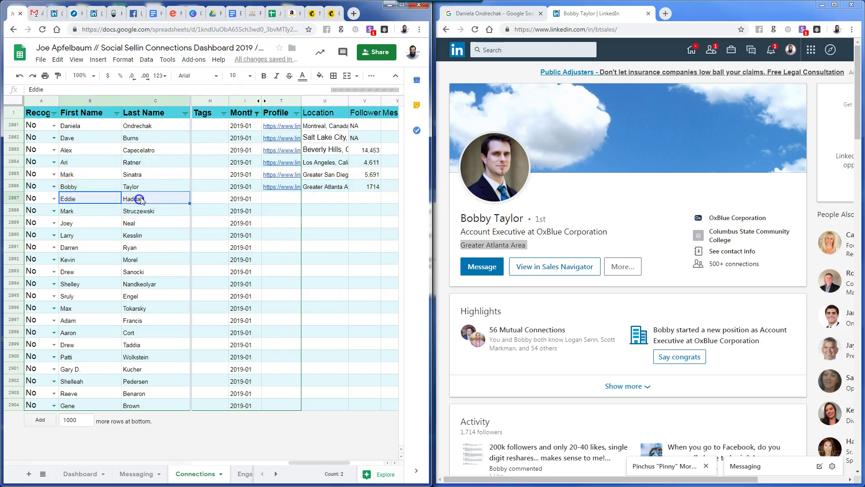
pyautogui.click(491, 50)
pyautogui.hotkey('ctrl', 'v')
pyautogui.press('Return')
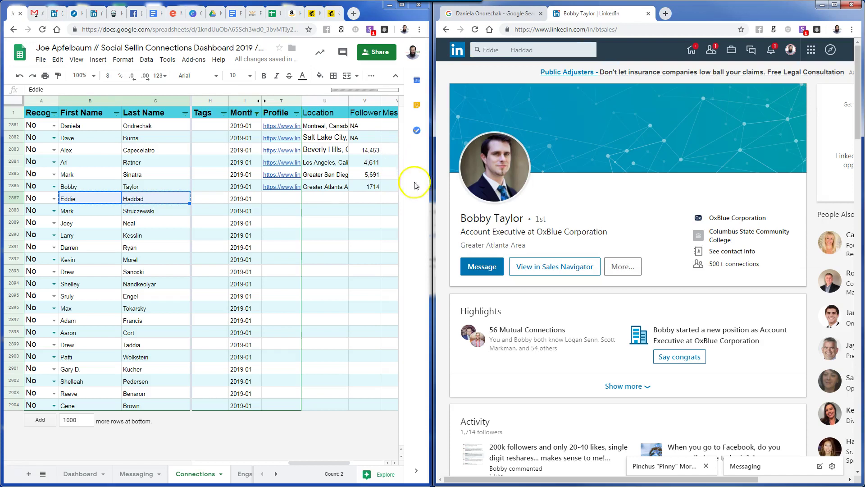
pyautogui.click(371, 186)
pyautogui.click(518, 172)
pyautogui.click(522, 128)
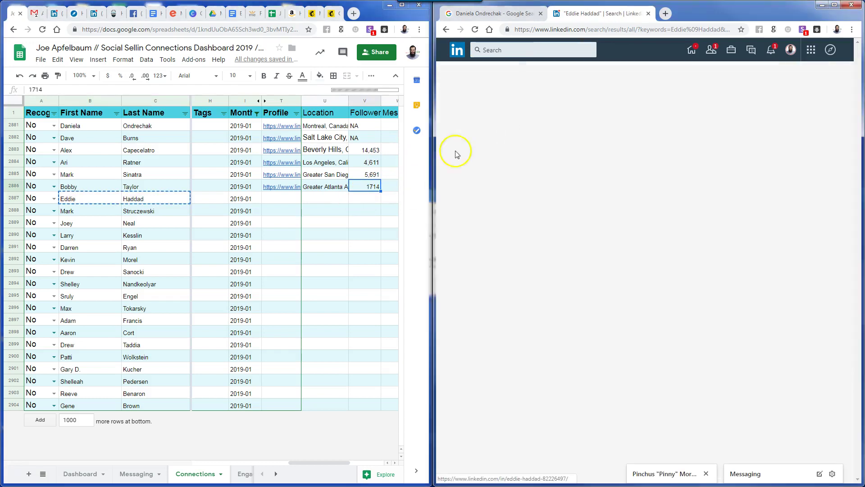
pyautogui.click(367, 188)
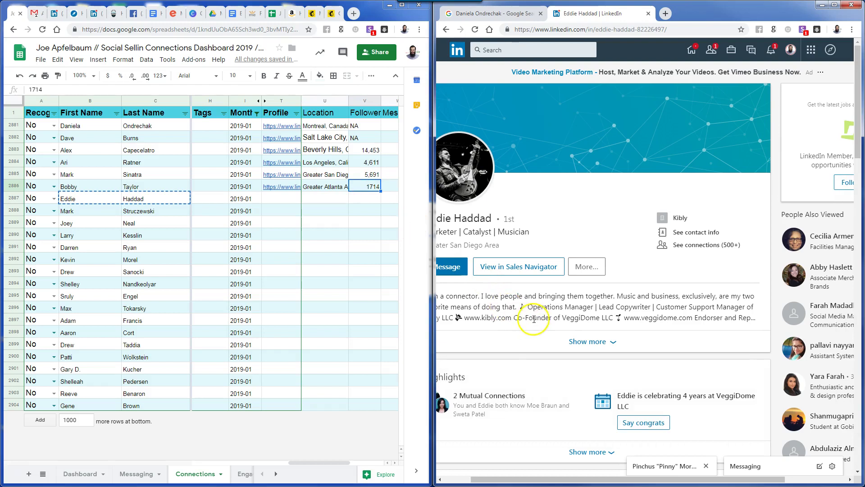
# Look through the profile for a follower count and copy the profile's web address into the Profile cell T2887
pyautogui.scroll(-3, 500, 318)
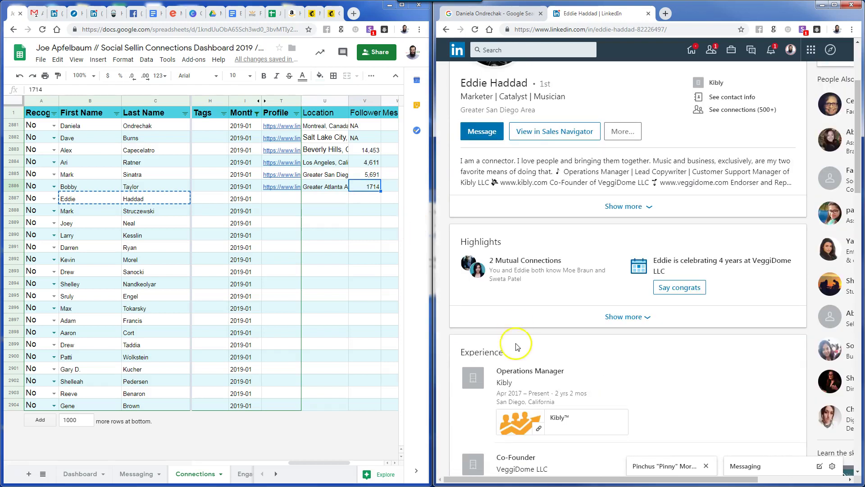
pyautogui.scroll(-10, 518, 346)
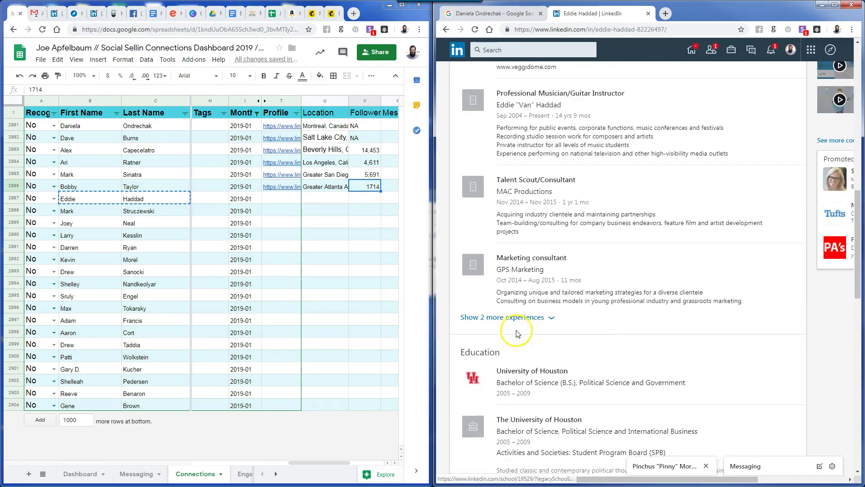
pyautogui.scroll(13, 518, 334)
pyautogui.click(553, 29)
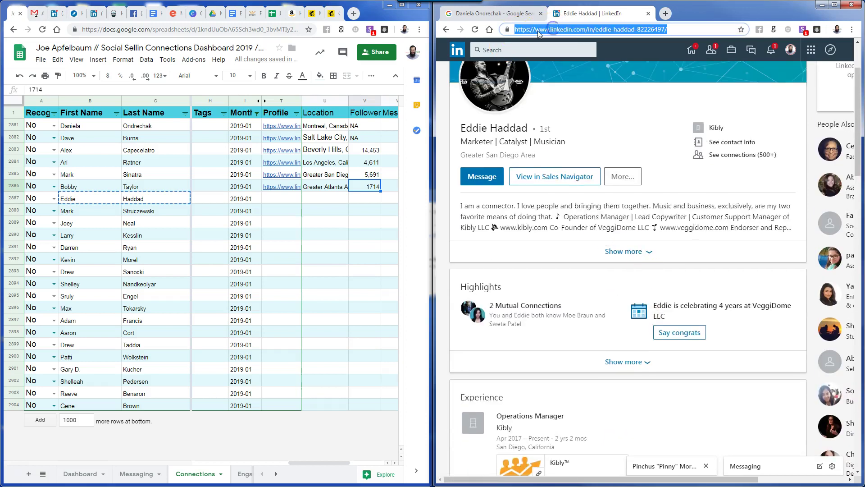
pyautogui.click(280, 199)
pyautogui.hotkey('ctrl', 'v')
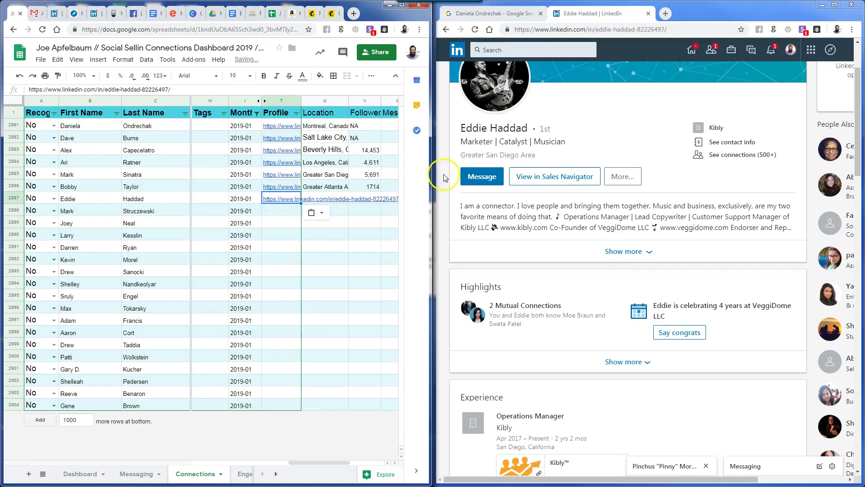
# Fill the location Greater Atlanta Area from U2886 down into U2887 and enter NA in the Followers cell V2887
pyautogui.click(330, 191)
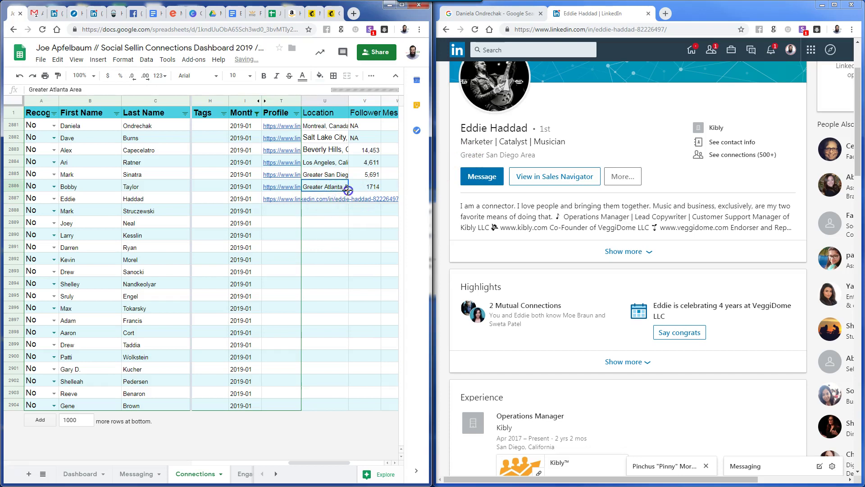
pyautogui.moveTo(347, 190); pyautogui.dragTo(350, 201)
pyautogui.click(356, 200)
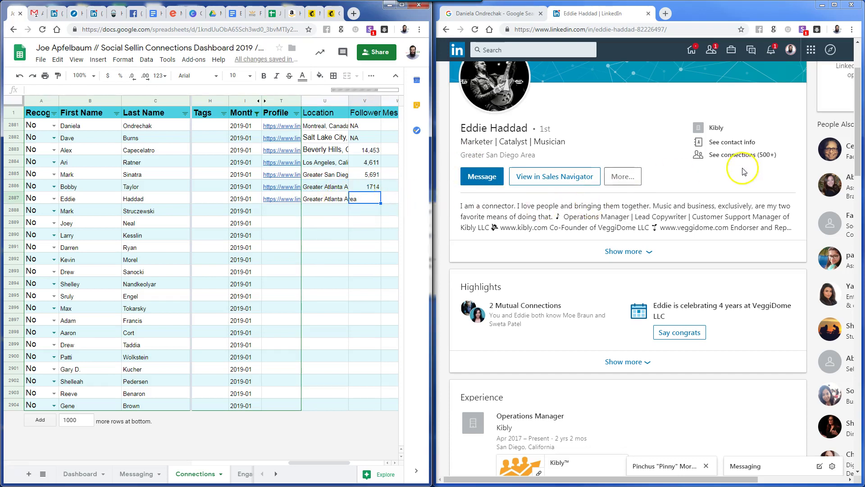
pyautogui.scroll(2, 586, 200)
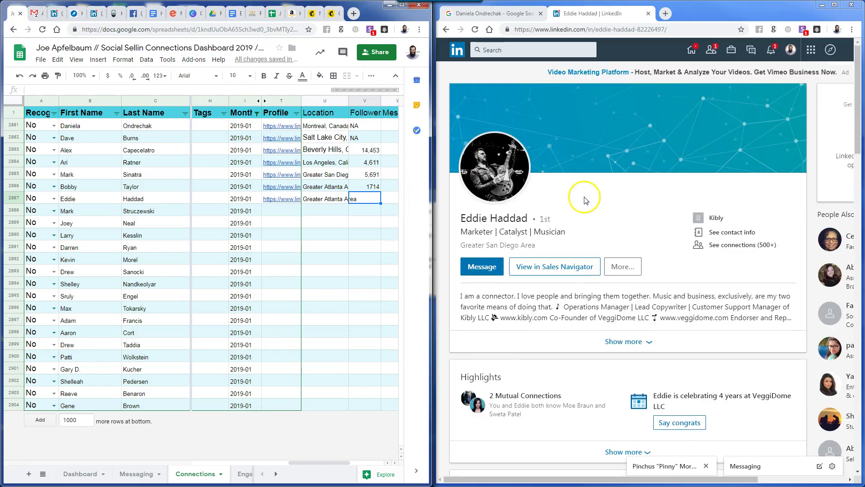
pyautogui.moveTo(297, 203)
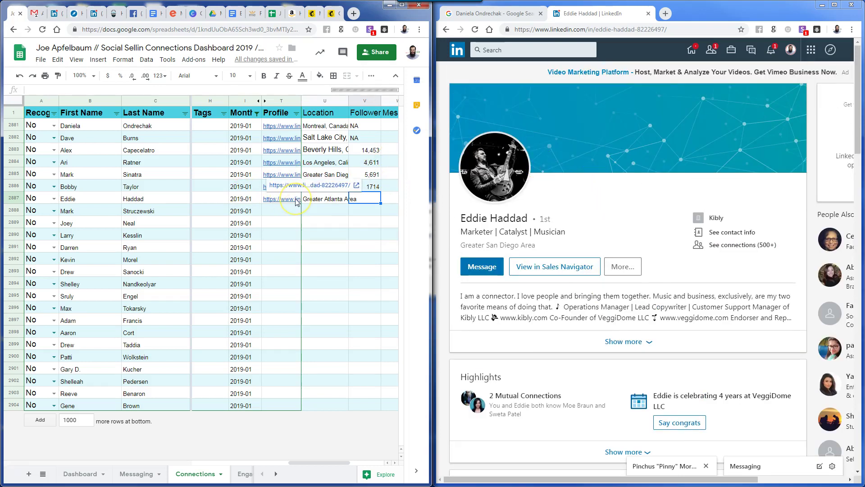
pyautogui.write('NA')
# Copy the e-mail from the LinkedIn profile's contact info into the Email Address cell D2887
pyautogui.press('Left')
pyautogui.press('Left')
pyautogui.press('Left')
pyautogui.press('Left')
pyautogui.press('Left')
pyautogui.press('Left')
pyautogui.press('Left')
pyautogui.press('Left')
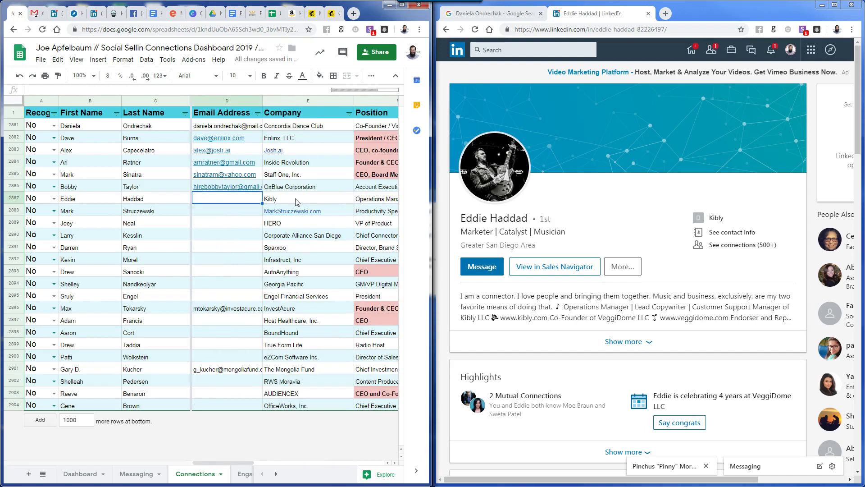
pyautogui.click(730, 233)
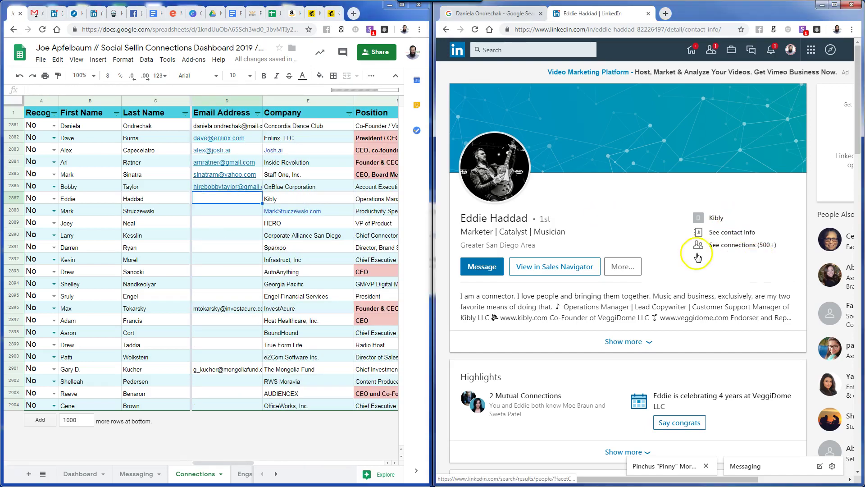
pyautogui.moveTo(616, 304); pyautogui.dragTo(551, 304)
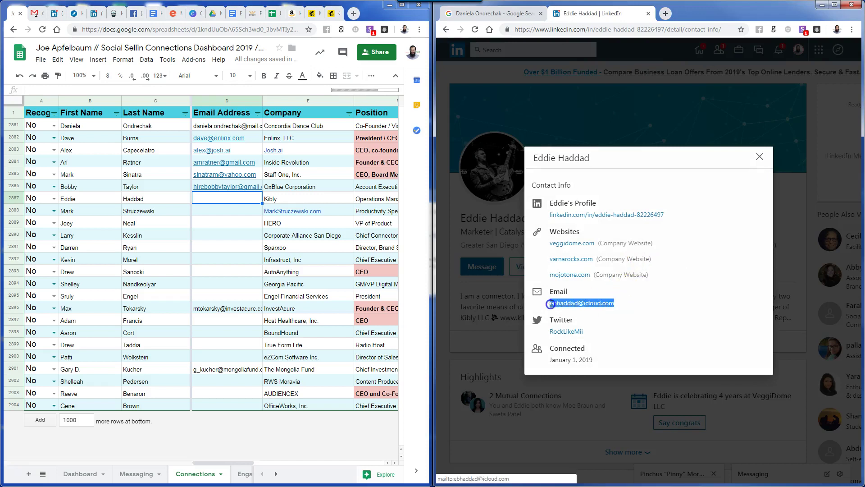
pyautogui.doubleClick(236, 198)
pyautogui.hotkey('ctrl', 'v')
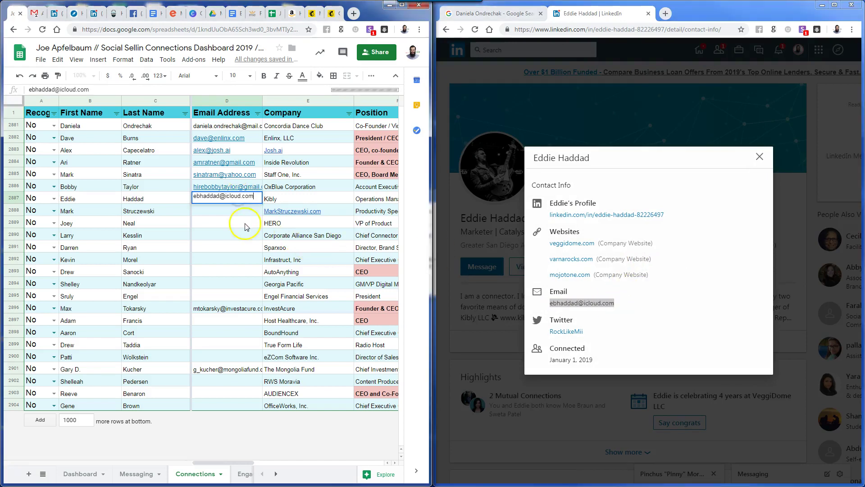
pyautogui.click(316, 198)
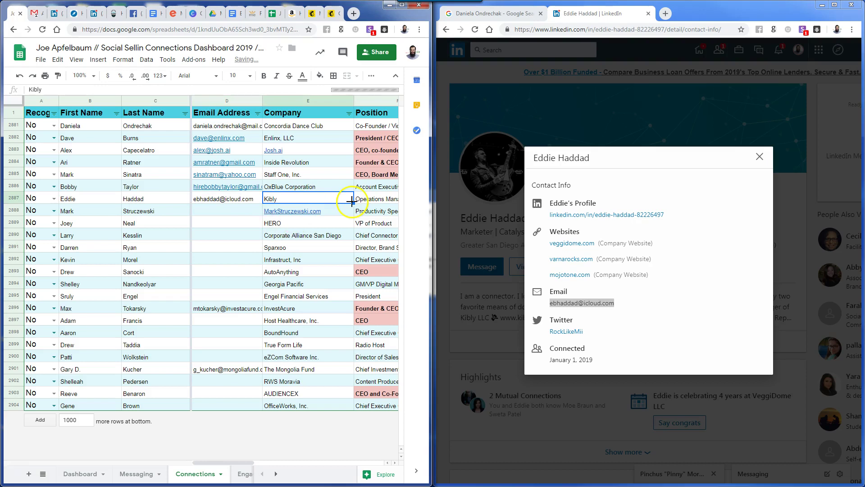
pyautogui.press('Left')
pyautogui.press('Up')
pyautogui.press('Up')
pyautogui.press('Up')
pyautogui.press('Up')
pyautogui.press('Up')
pyautogui.press('Up')
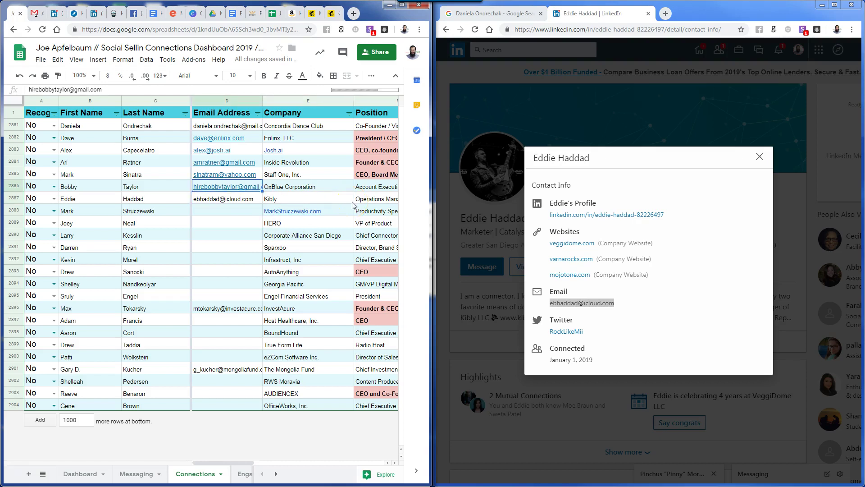
pyautogui.press('Down')
pyautogui.press('Down')
pyautogui.press('Down')
pyautogui.press('Down')
pyautogui.press('Down')
pyautogui.press('Down')
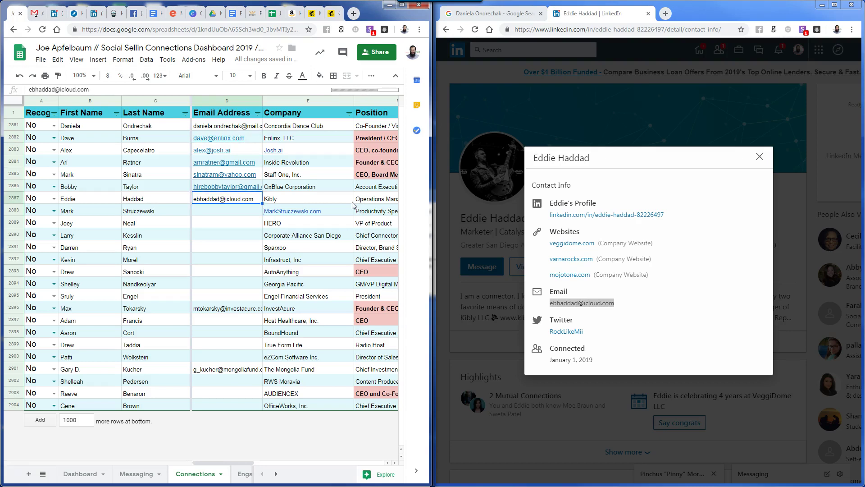
pyautogui.press('Up')
pyautogui.press('Down')
# Enter NO in the Premium cells X2886 and X2887
pyautogui.press('Right')
pyautogui.press('Right')
pyautogui.press('Right')
pyautogui.press('Right')
pyautogui.press('Right')
pyautogui.press('Right')
pyautogui.press('Right')
pyautogui.press('Right')
pyautogui.press('Right')
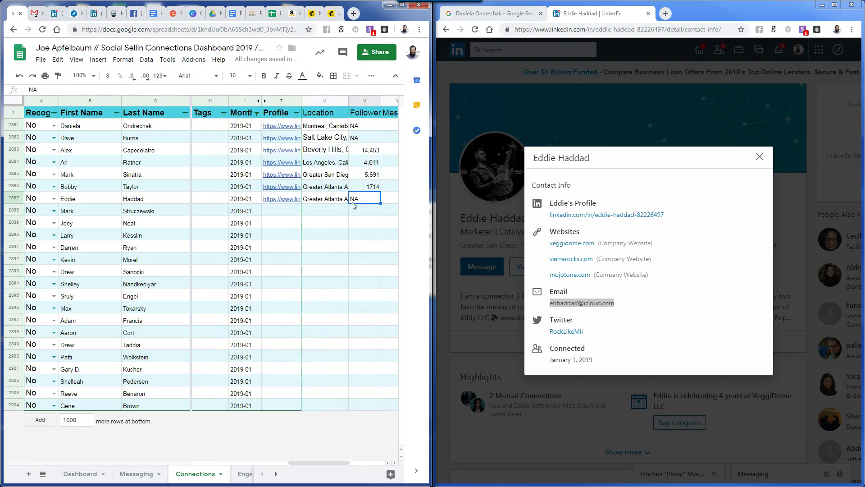
pyautogui.press('Up')
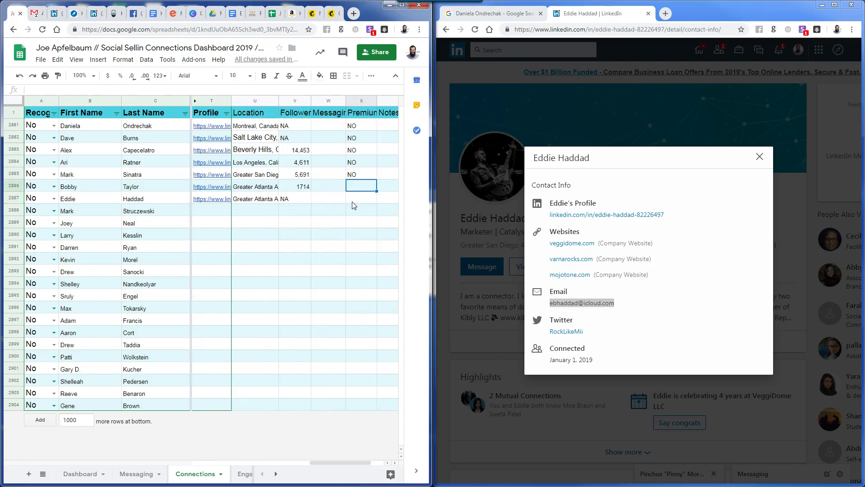
pyautogui.write('NO')
pyautogui.press('Return')
pyautogui.write('NO')
pyautogui.press('Return')
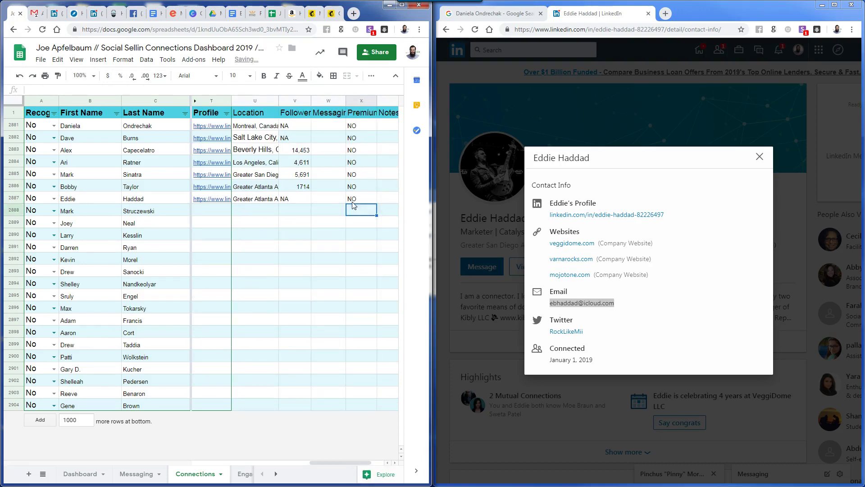
# Search LinkedIn for the contact named in row 2888 and open the matching profile
pyautogui.press('Home')
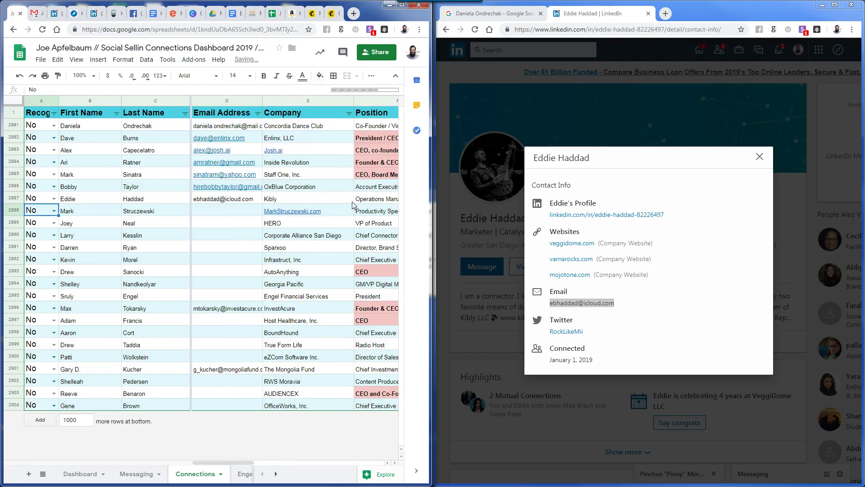
pyautogui.press('Right')
pyautogui.hotkey('shift', 'Right')
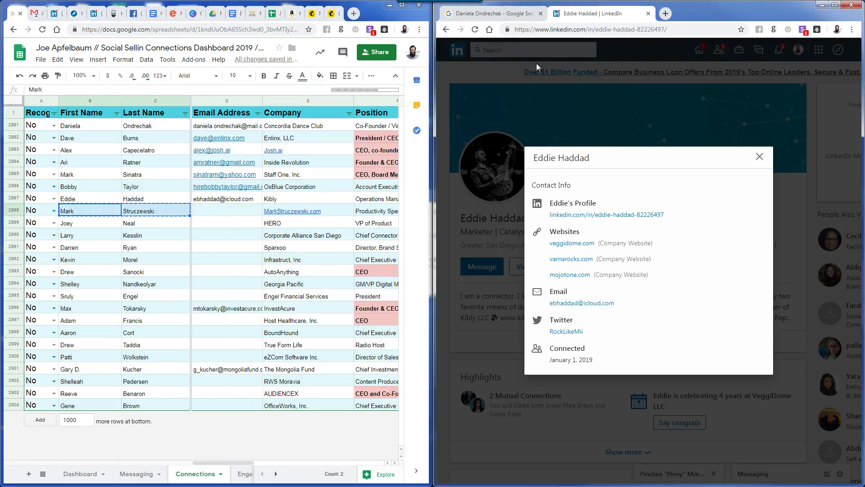
pyautogui.click(534, 50)
pyautogui.hotkey('ctrl', 'v')
pyautogui.click(514, 75)
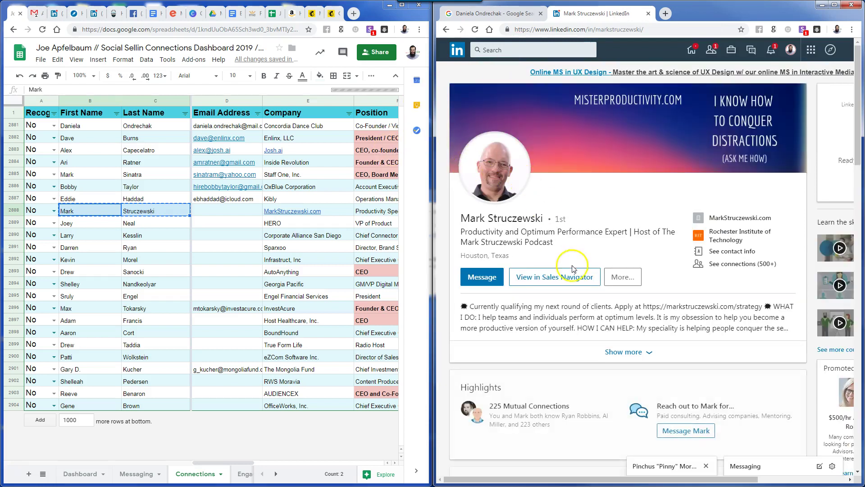
# Copy the e-mail from the LinkedIn profile's contact info into the Email Address cell D2888
pyautogui.click(731, 251)
pyautogui.moveTo(632, 284); pyautogui.dragTo(545, 283)
pyautogui.hotkey('ctrl', 'c')
pyautogui.click(217, 212)
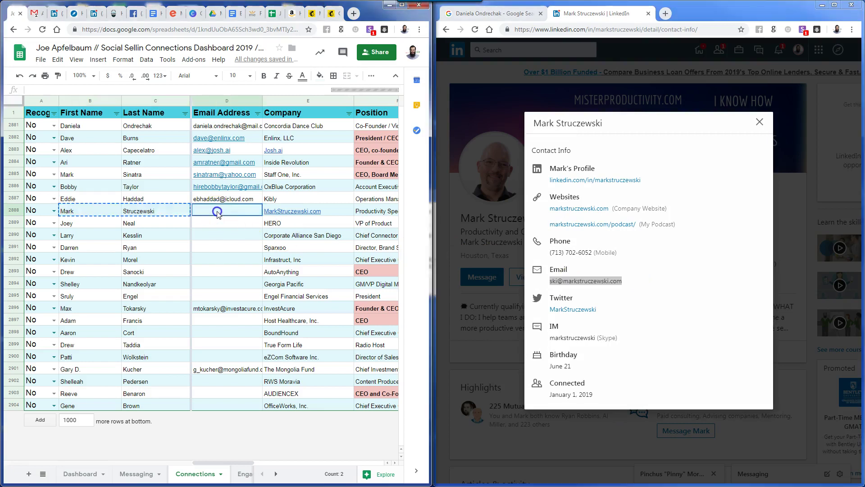
pyautogui.hotkey('ctrl', 'v')
# Close the contact info and copy the LinkedIn profile's web address into the Profile cell T2888
pyautogui.click(376, 215)
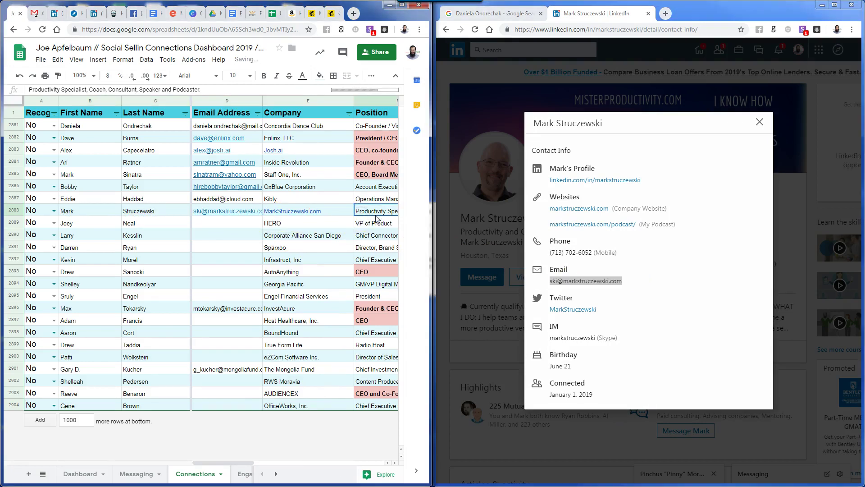
pyautogui.press('Right')
pyautogui.press('Right')
pyautogui.press('Right')
pyautogui.press('Right')
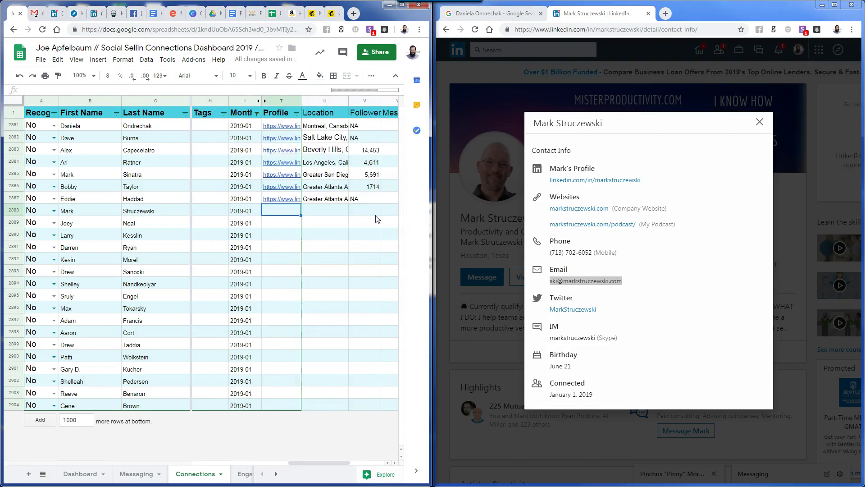
pyautogui.click(464, 149)
pyautogui.click(588, 33)
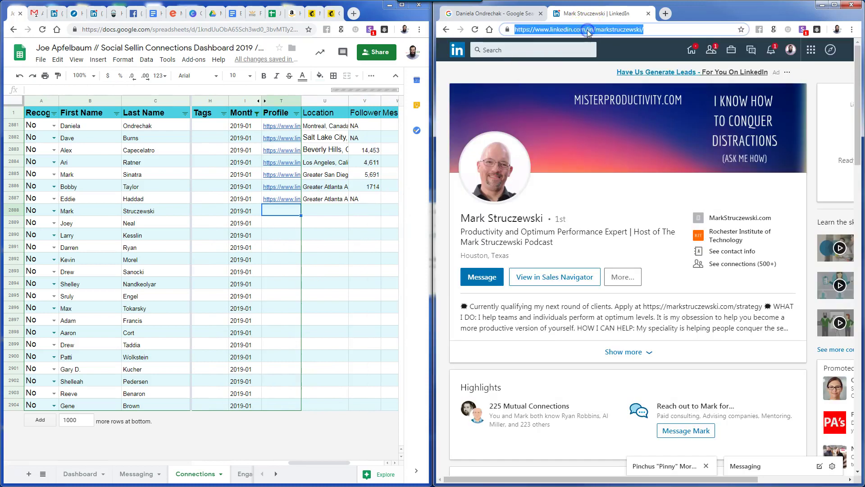
pyautogui.hotkey('ctrl', 'c')
pyautogui.click(281, 212)
pyautogui.hotkey('ctrl', 'v')
# Copy the location Houston, Texas from the LinkedIn profile into the Location cell U2888
pyautogui.click(480, 257)
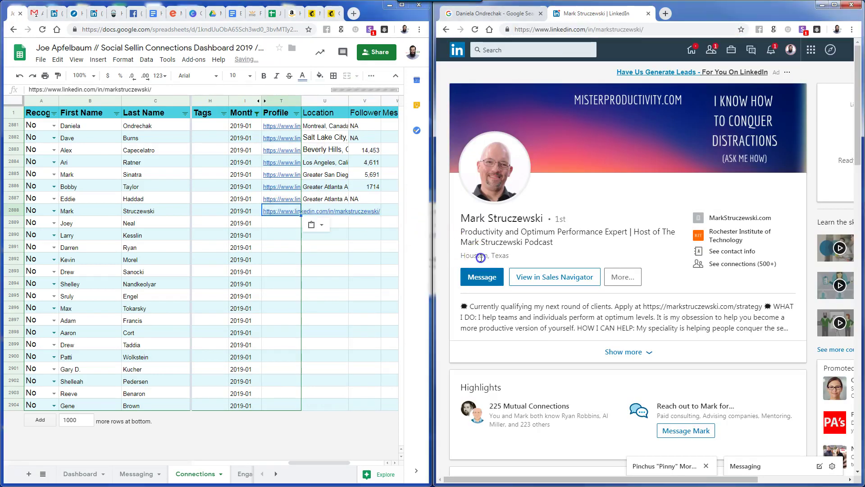
pyautogui.hotkey('ctrl', 'c')
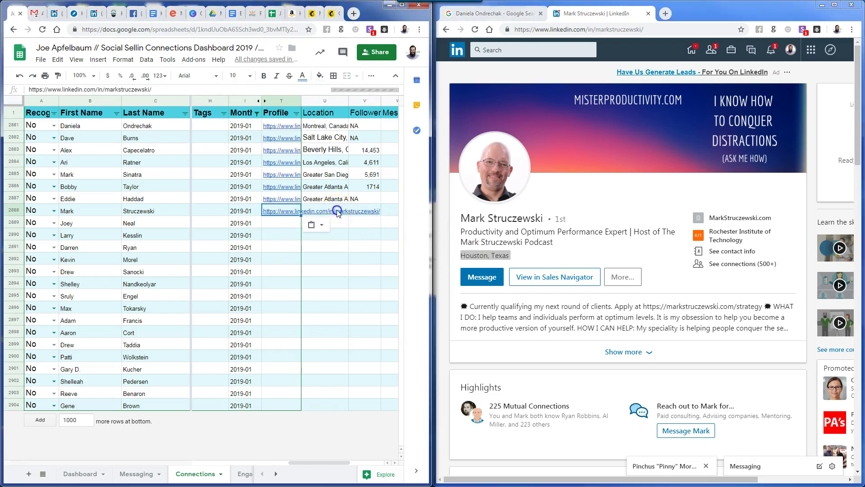
pyautogui.doubleClick(336, 211)
pyautogui.hotkey('ctrl', 'v')
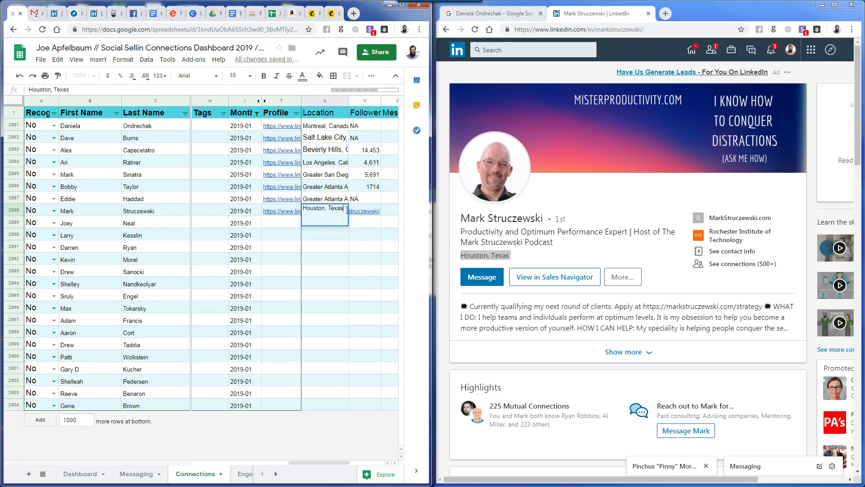
pyautogui.press('Return')
# Copy the follower count 4,970 from the profile's Articles & activity section into the Followers cell V2888
pyautogui.scroll(-4, 582, 380)
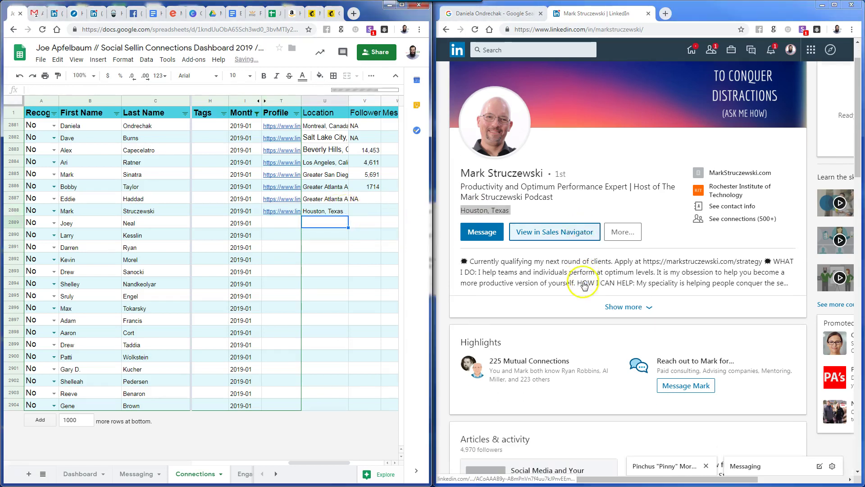
pyautogui.click(472, 315)
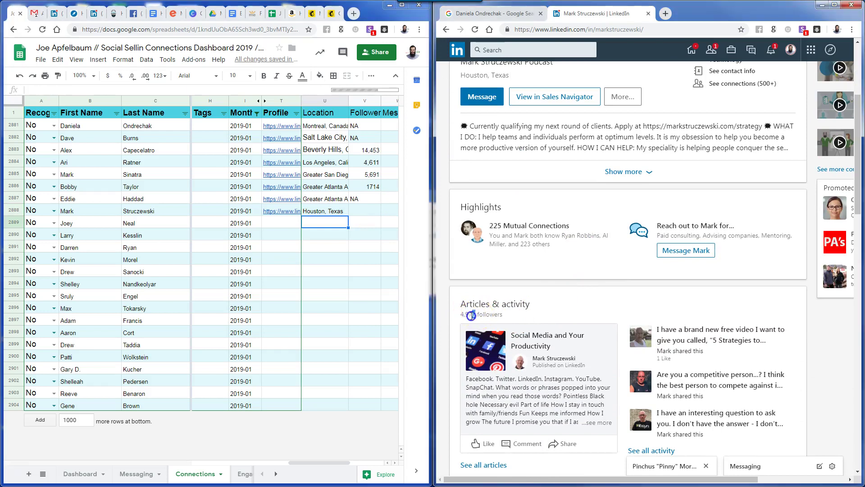
pyautogui.scroll(4, 618, 316)
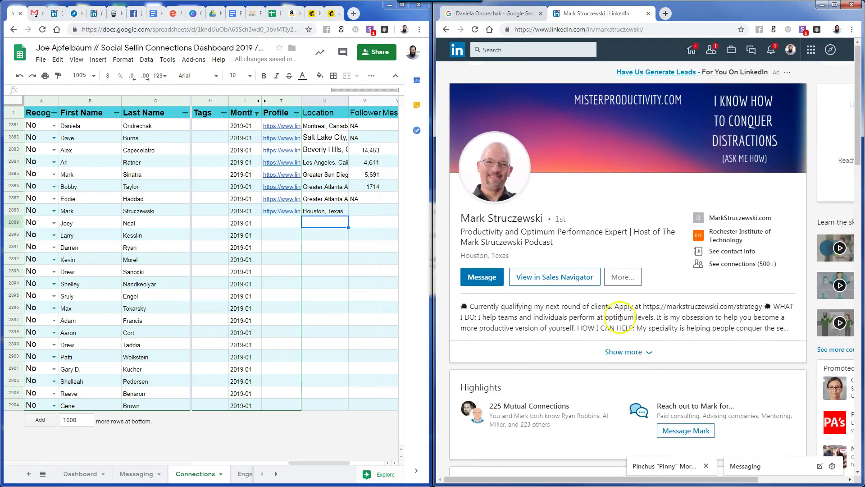
pyautogui.click(370, 211)
pyautogui.hotkey('ctrl', 'v')
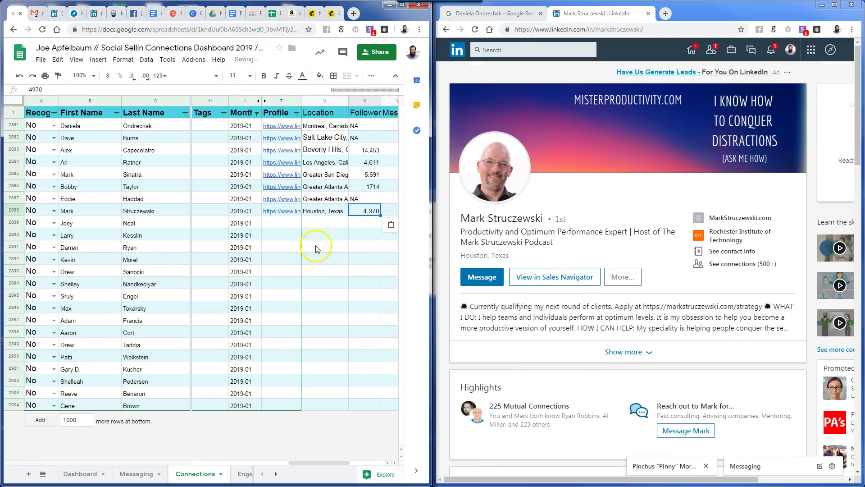
# Search LinkedIn for the contact named in row 2889 and open the matching profile
pyautogui.moveTo(95, 227); pyautogui.dragTo(134, 225)
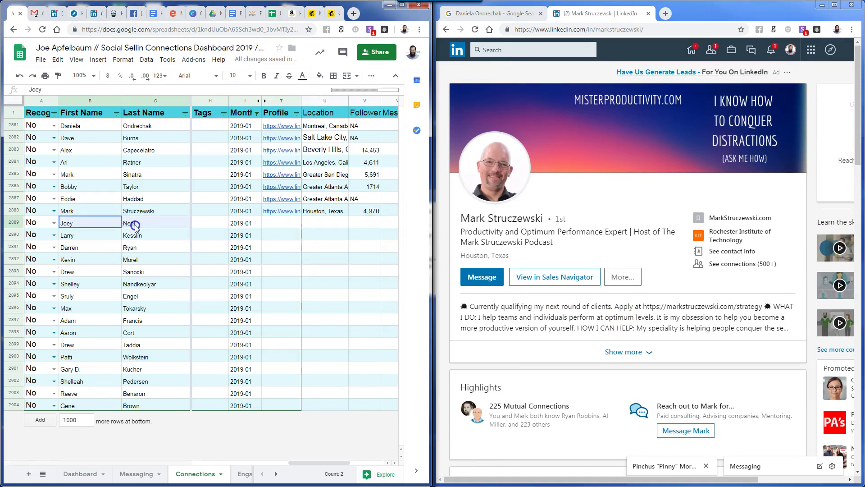
pyautogui.click(509, 50)
pyautogui.hotkey('ctrl', 'v')
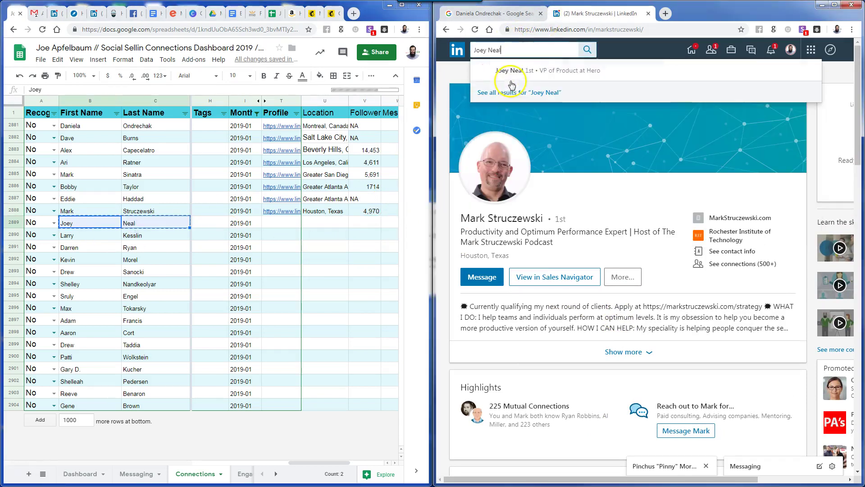
pyautogui.press('Return')
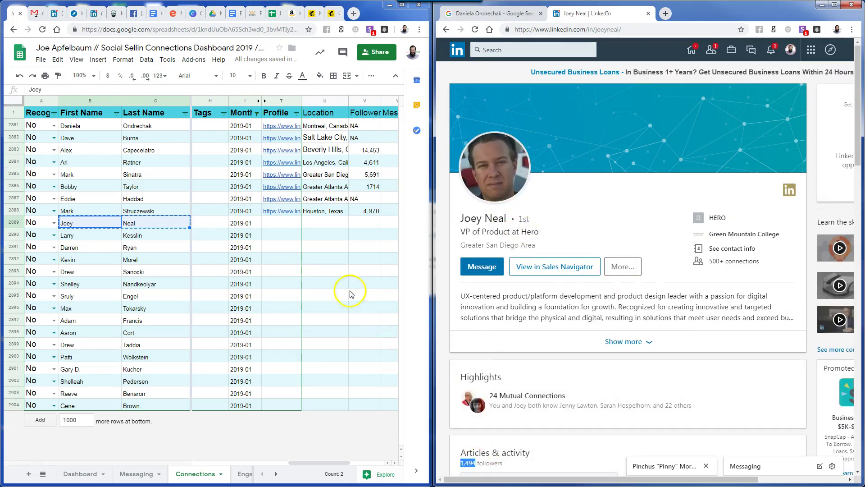
# Enter the profile's copied follower count 1,494 in the Followers cell V2889
pyautogui.click(334, 223)
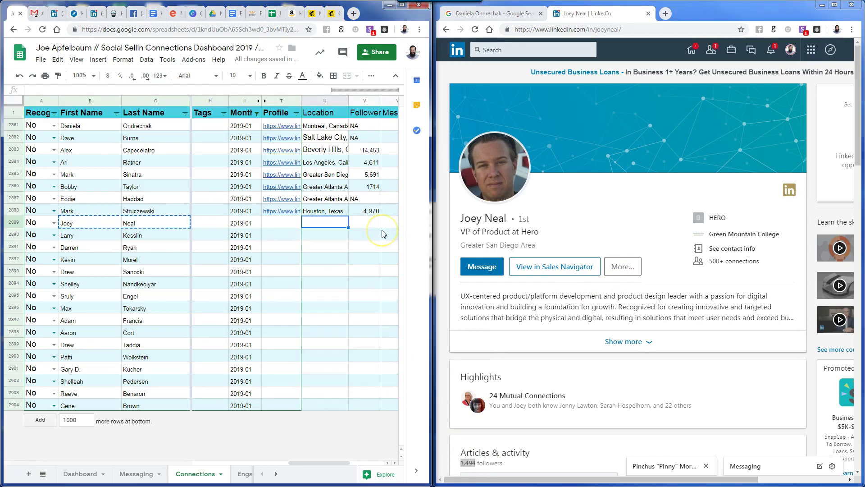
pyautogui.press('Right')
pyautogui.press('Right')
pyautogui.press('Right')
pyautogui.press('Right')
pyautogui.press('Left')
pyautogui.press('Left')
pyautogui.press('Left')
pyautogui.hotkey('ctrl', 'v')
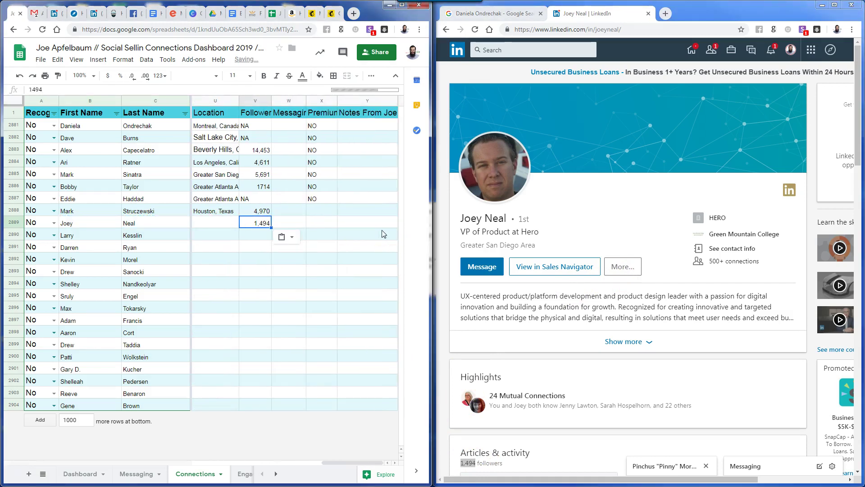
# Enter YES in the Premium cell X2889 and NO in the Premium cell X2888
pyautogui.press('Right')
pyautogui.press('Right')
pyautogui.write('YES')
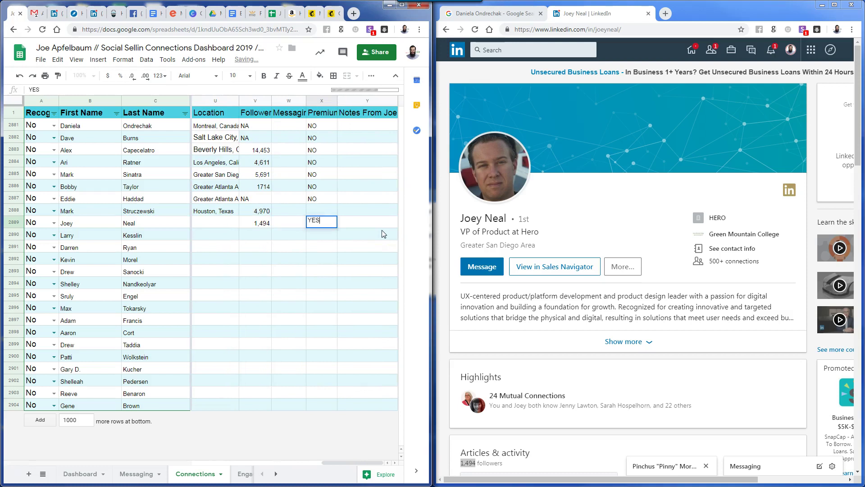
pyautogui.press('Up')
pyautogui.write('NO')
pyautogui.press('Return')
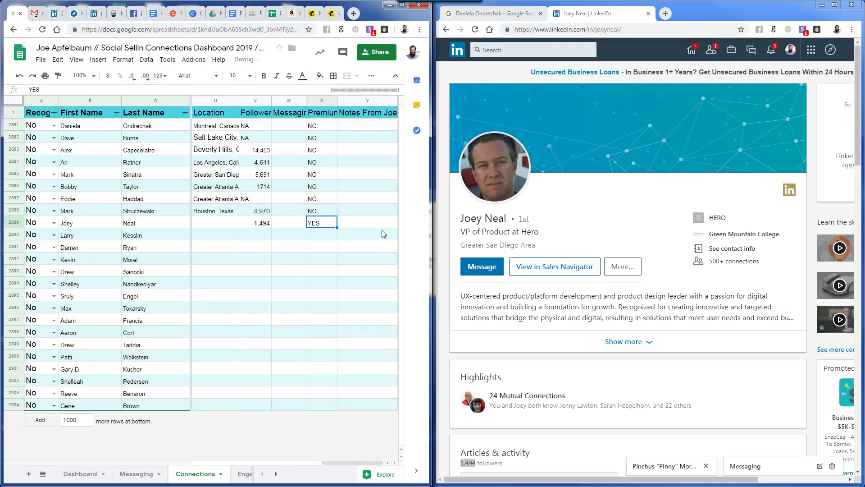
# Copy the e-mail from the LinkedIn profile's contact info into the Email Address cell D2889
pyautogui.press('Left')
pyautogui.press('Left')
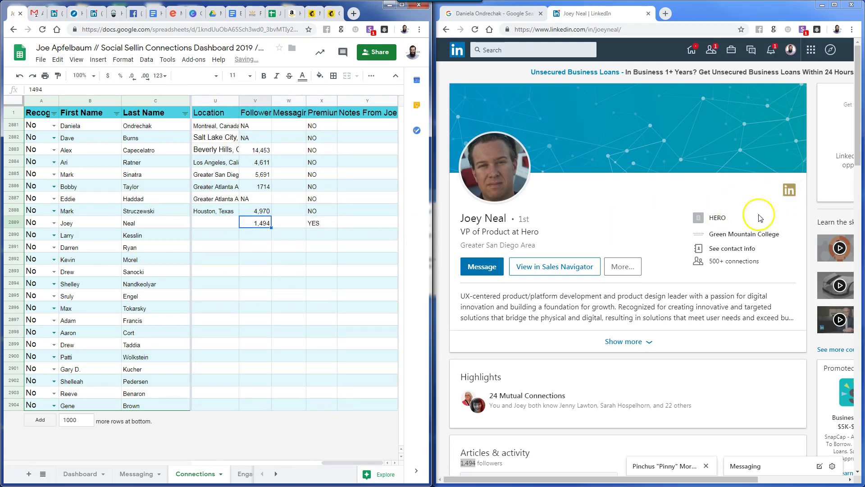
pyautogui.click(729, 249)
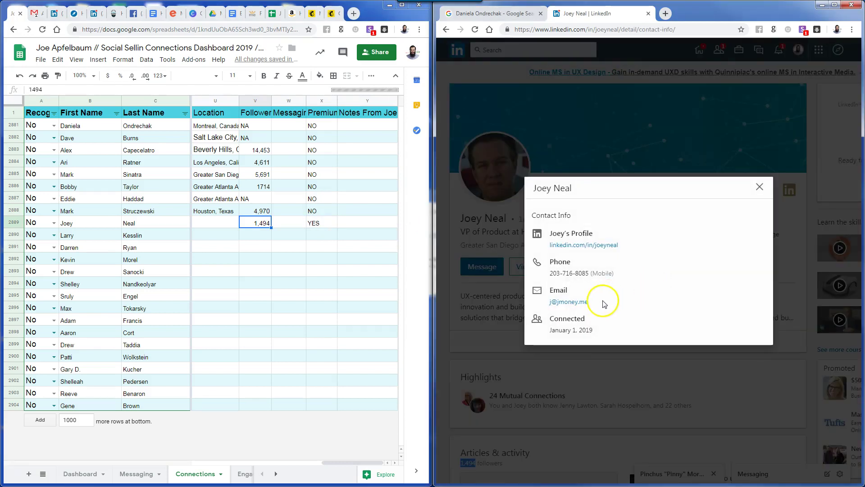
pyautogui.moveTo(594, 302); pyautogui.dragTo(553, 302)
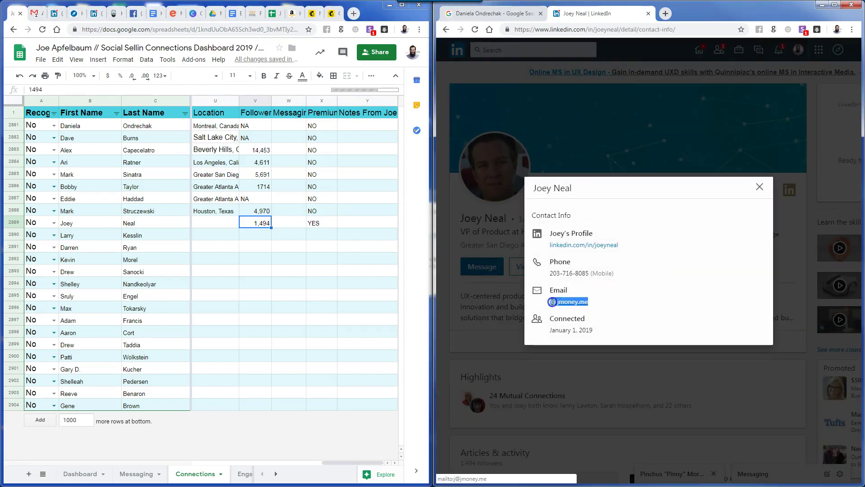
pyautogui.click(453, 73)
pyautogui.click(227, 224)
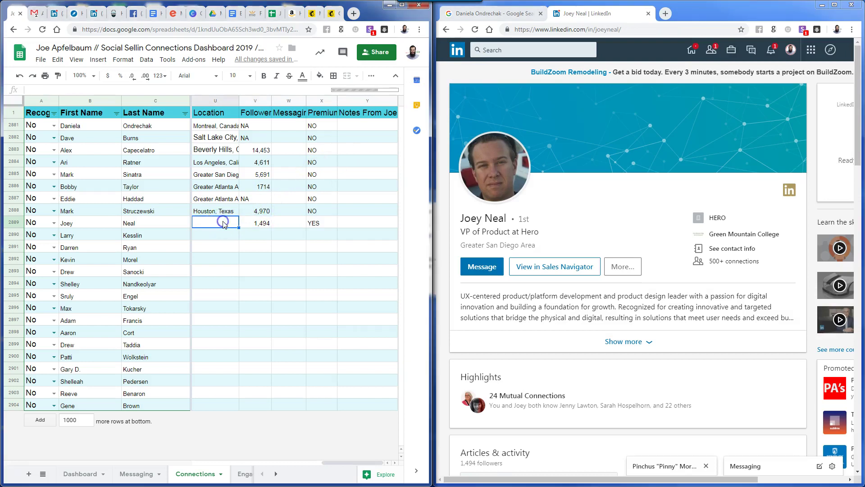
pyautogui.press('Left')
pyautogui.press('Left')
pyautogui.press('Left')
pyautogui.press('Left')
pyautogui.press('Left')
pyautogui.press('Left')
pyautogui.press('Left')
pyautogui.press('Left')
pyautogui.press('Left')
pyautogui.press('Left')
pyautogui.press('Left')
pyautogui.press('Left')
pyautogui.press('Left')
pyautogui.press('Left')
pyautogui.press('Left')
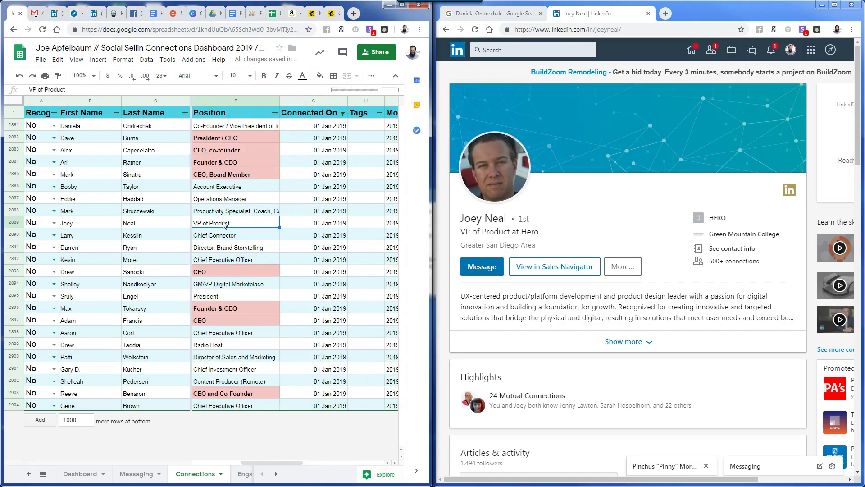
pyautogui.press('Left')
pyautogui.press('Left')
pyautogui.press('Left')
pyautogui.press('Left')
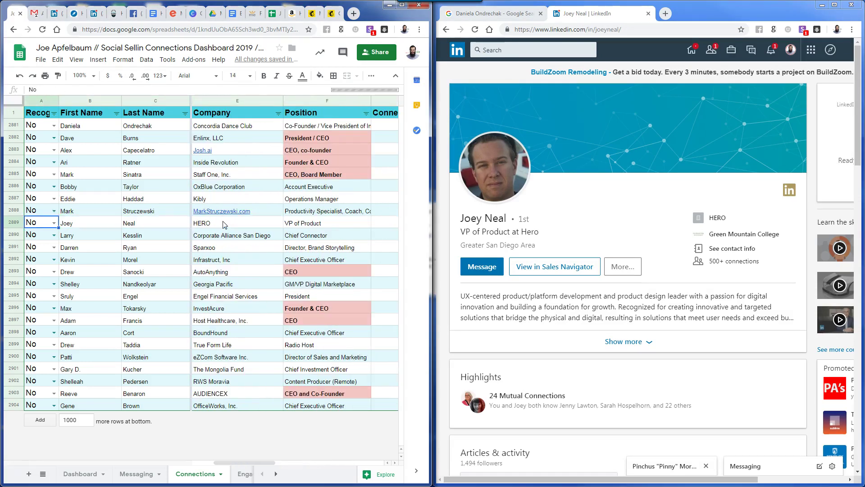
pyautogui.press('Right')
pyautogui.press('Right')
pyautogui.press('Right')
# Copy the LinkedIn profile's web address into the Profile cell T2889
pyautogui.press('Right')
pyautogui.press('Right')
pyautogui.press('Right')
pyautogui.press('Right')
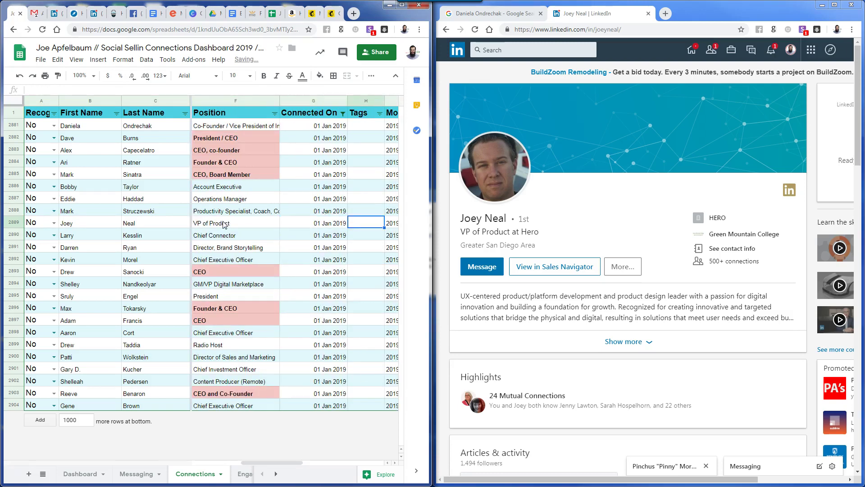
pyautogui.press('Right')
pyautogui.press('Right')
pyautogui.click(537, 29)
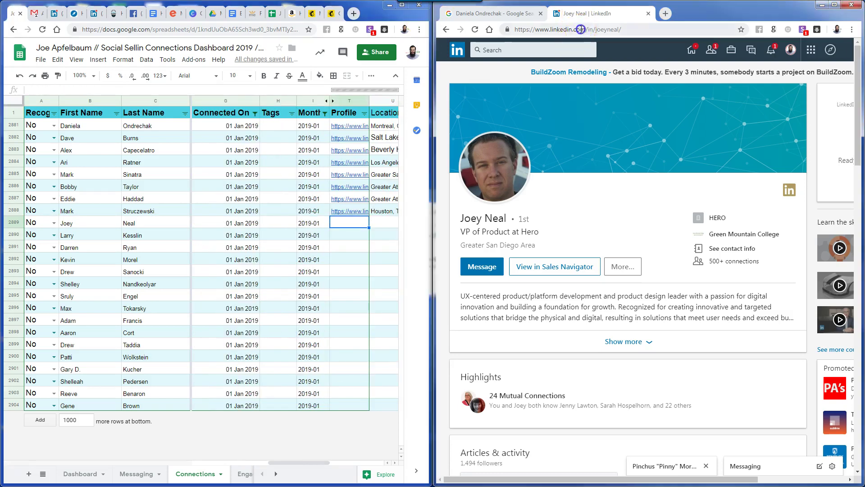
pyautogui.click(359, 228)
pyautogui.hotkey('ctrl', 'v')
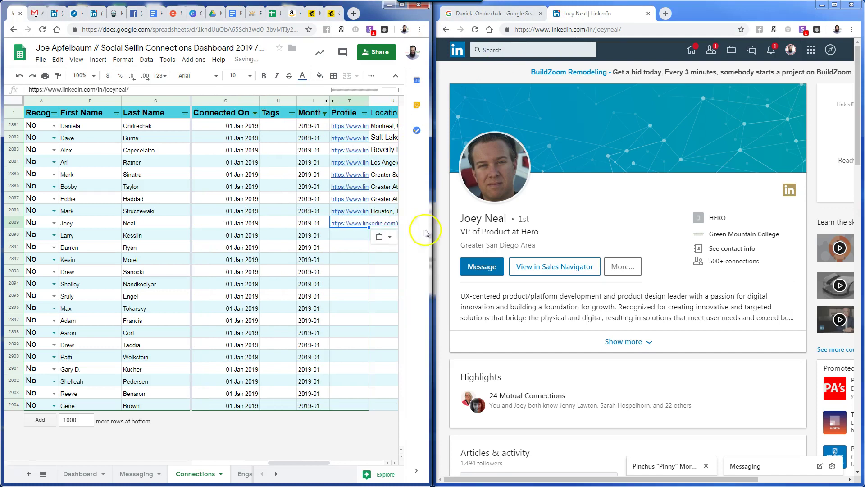
# Fill the Location cell U2889 with Greater San Diego Area by copying the matching entry from U2885
pyautogui.tripleClick(485, 246)
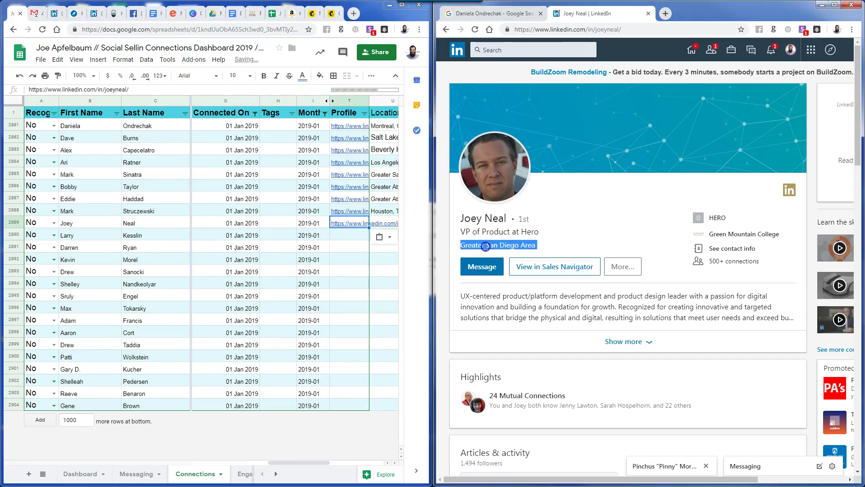
pyautogui.click(380, 224)
pyautogui.click(387, 202)
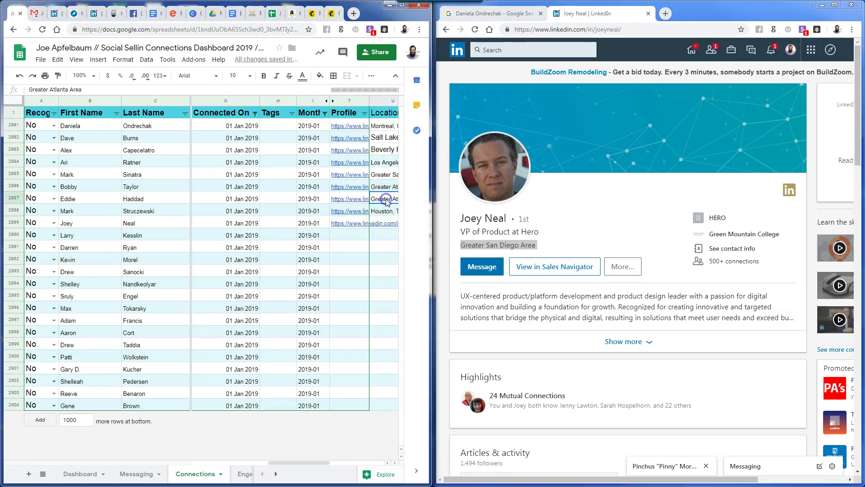
pyautogui.click(394, 177)
pyautogui.click(385, 224)
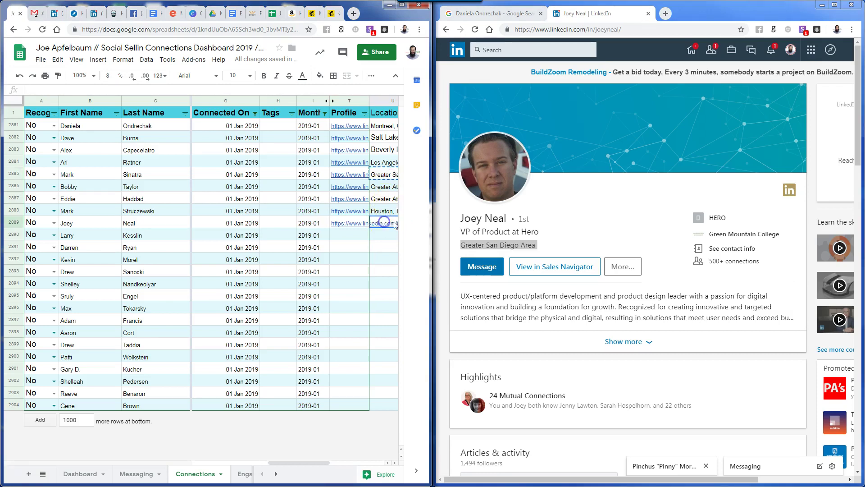
pyautogui.hotkey('ctrl', 'v')
# Search LinkedIn for the contact named in row 2890 and open the matching profile
pyautogui.click(390, 201)
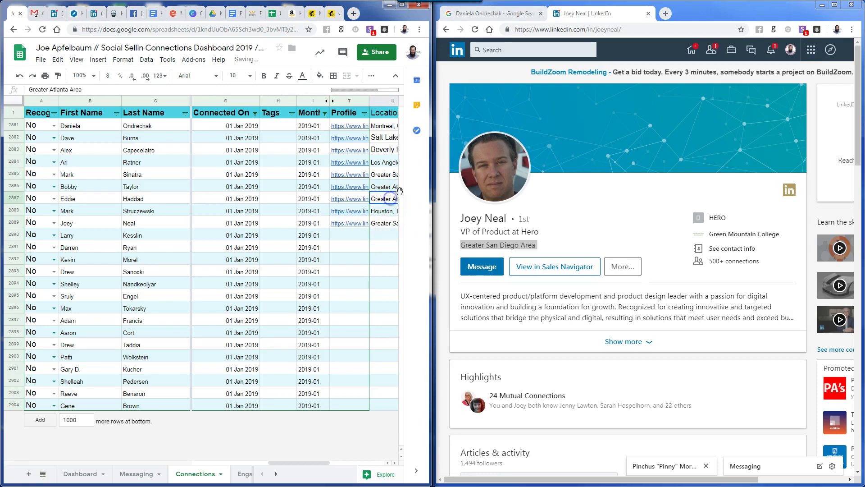
pyautogui.press('Right')
pyautogui.press('Down')
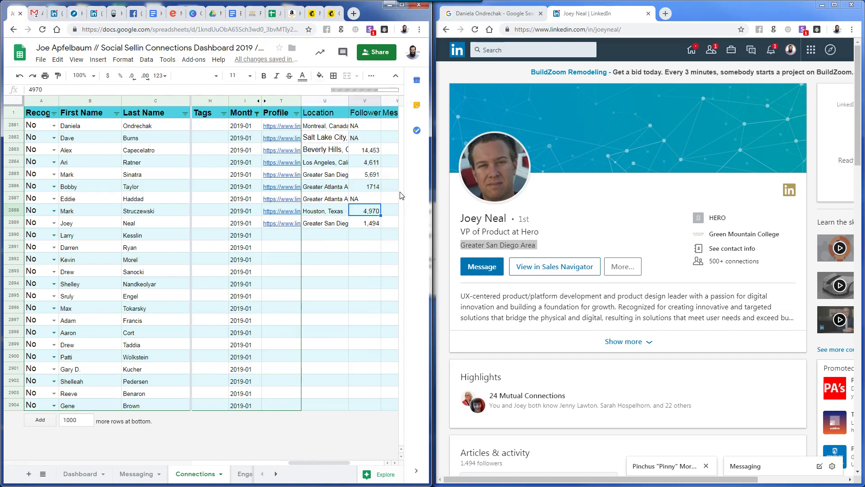
pyautogui.press('Right')
pyautogui.press('Right')
pyautogui.press('Down')
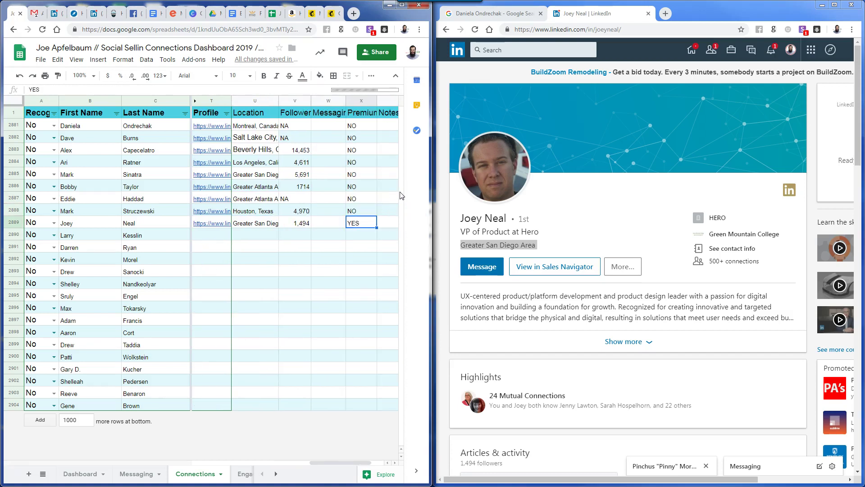
pyautogui.press('Home')
pyautogui.press('Down')
pyautogui.press('Right')
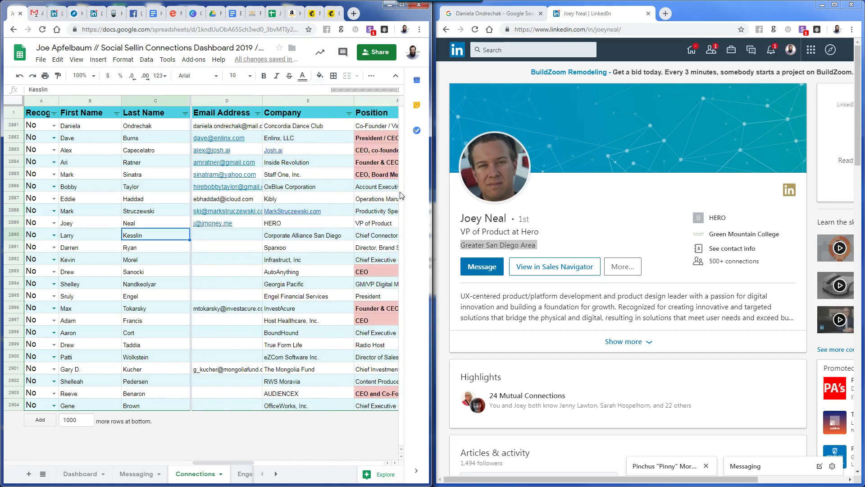
pyautogui.hotkey('shift', 'Right')
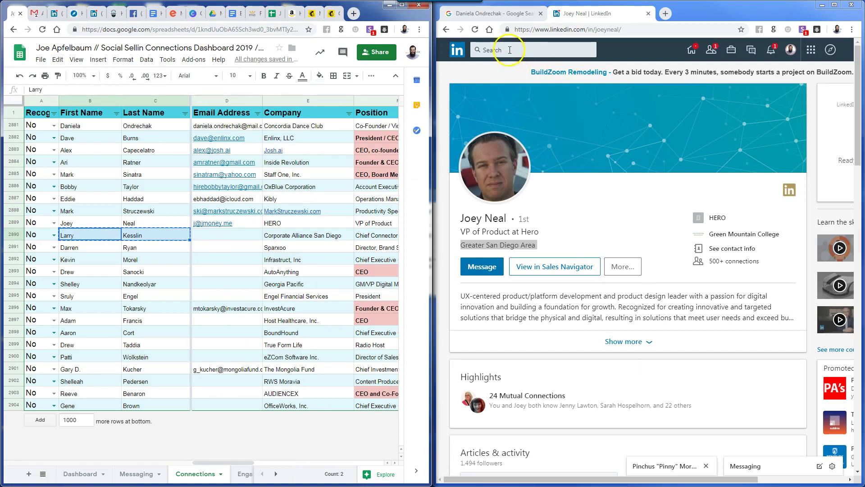
pyautogui.click(510, 50)
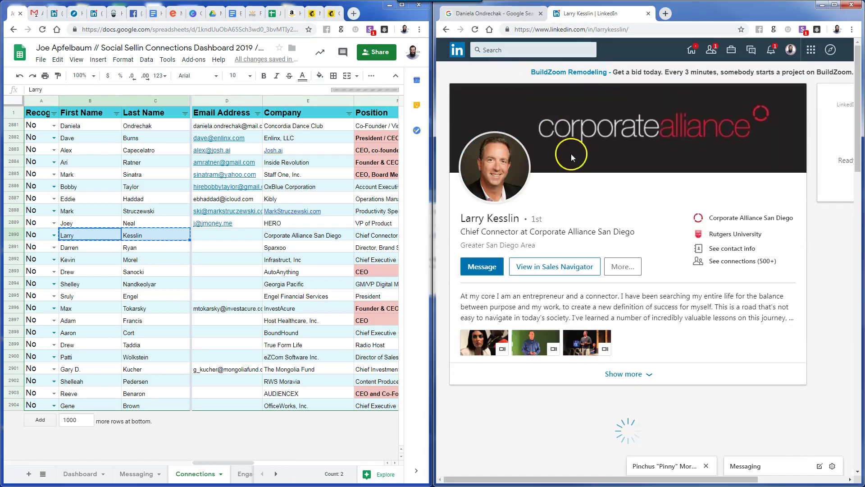
# Copy the e-mail from the LinkedIn profile's contact info into the Email Address cell D2890
pyautogui.click(736, 249)
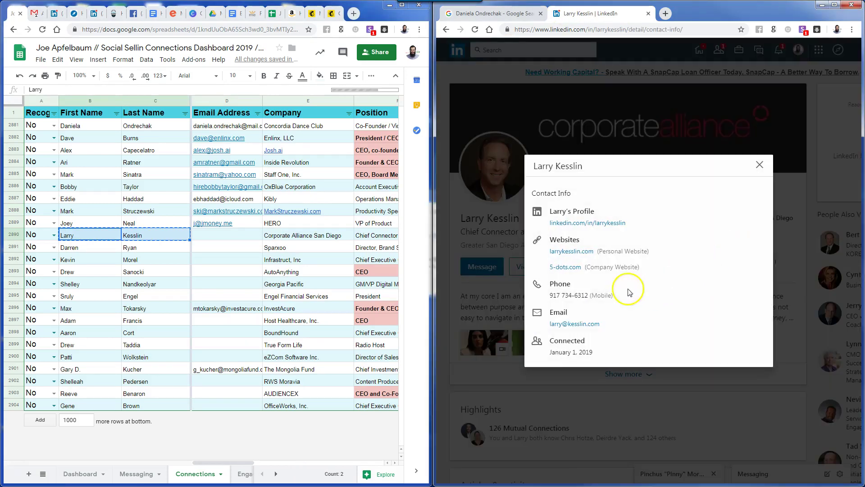
pyautogui.moveTo(604, 324); pyautogui.dragTo(547, 325)
pyautogui.hotkey('ctrl', 'c')
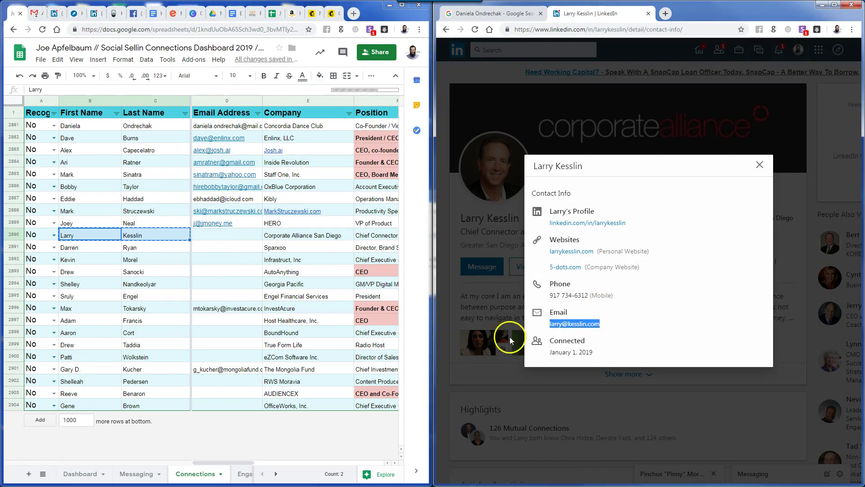
pyautogui.click(581, 395)
pyautogui.doubleClick(225, 235)
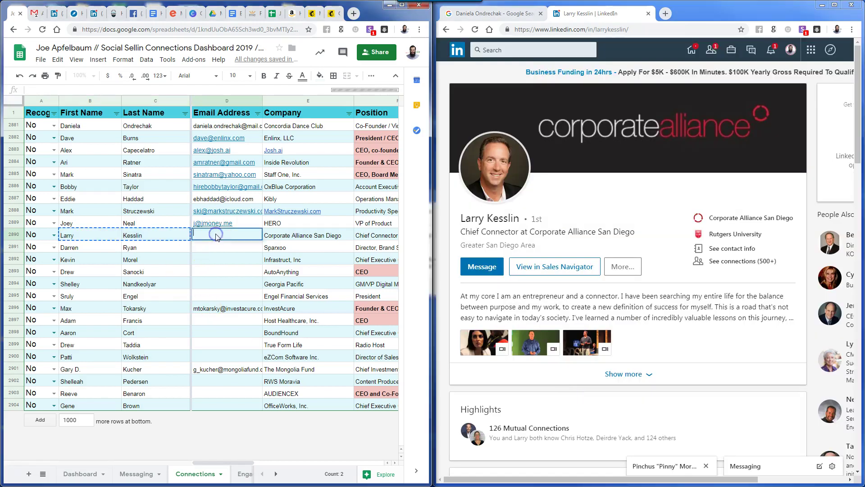
pyautogui.hotkey('ctrl', 'v')
pyautogui.click(295, 236)
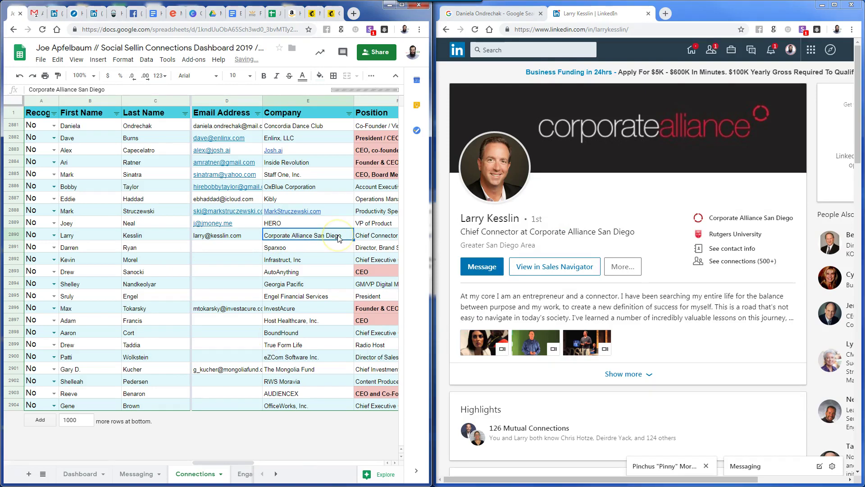
# Copy the LinkedIn profile's web address into the Profile cell T2890
pyautogui.press('Right')
pyautogui.press('Right')
pyautogui.press('Right')
pyautogui.press('Right')
pyautogui.press('Right')
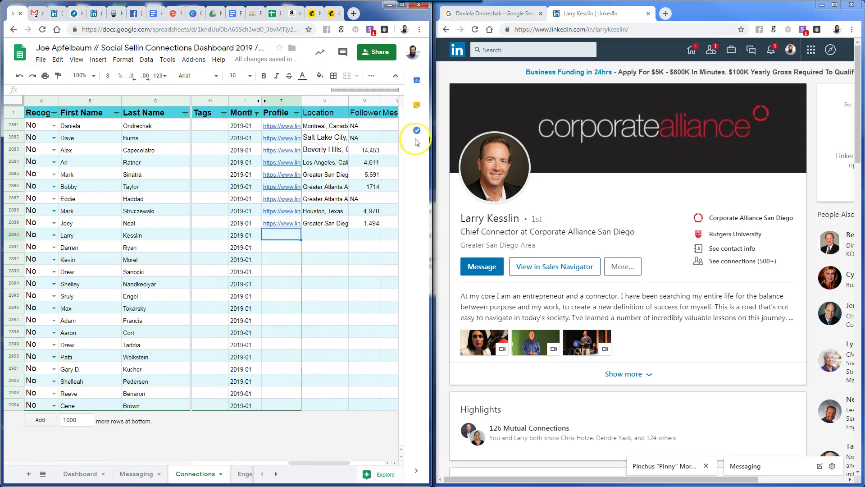
pyautogui.click(585, 30)
pyautogui.hotkey('ctrl', 'c')
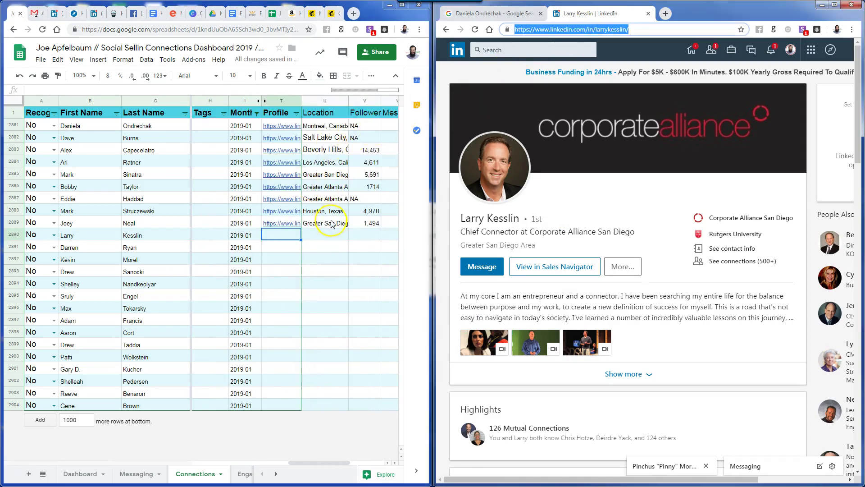
pyautogui.click(294, 235)
pyautogui.hotkey('ctrl', 'v')
# Fill the Location cell U2890 with Greater San Diego Area from the cell above
pyautogui.press('Right')
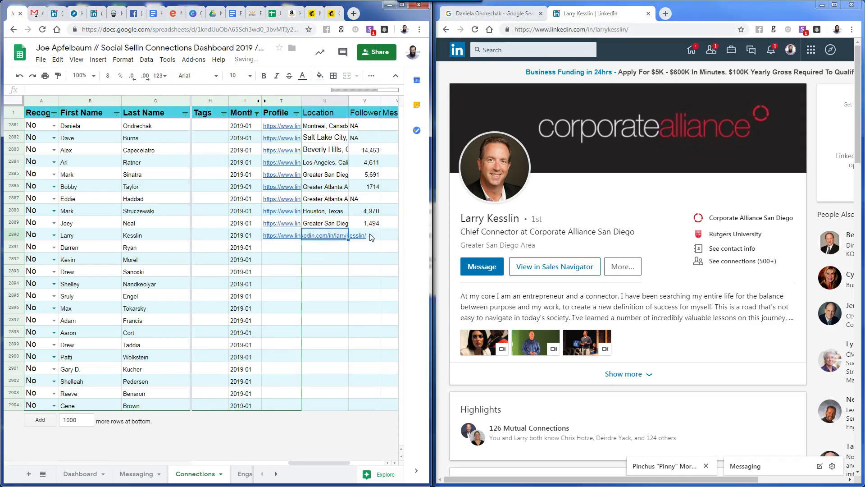
pyautogui.click(333, 223)
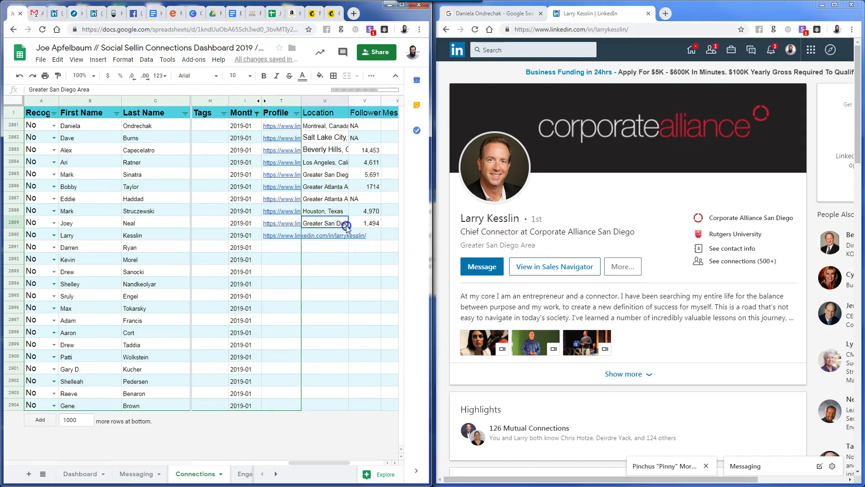
pyautogui.moveTo(348, 227); pyautogui.dragTo(349, 234)
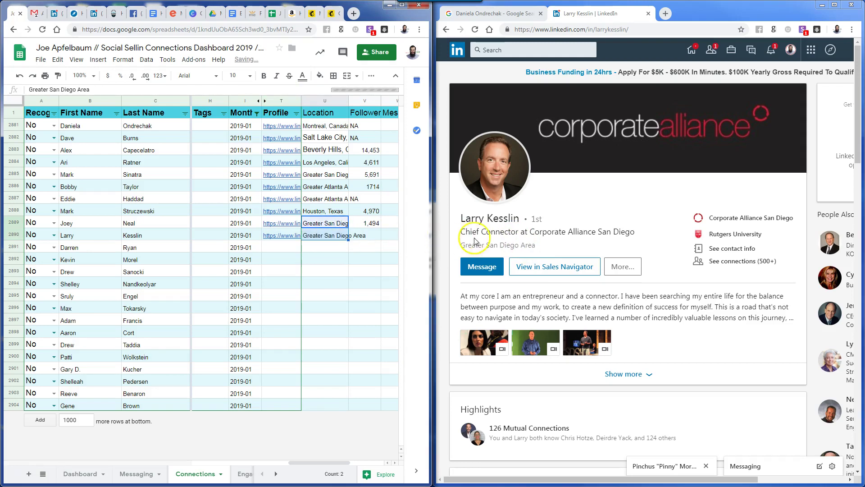
# Look up the follower count on the LinkedIn profile and enter 4,497 in the Followers cell V2890
pyautogui.scroll(-6, 541, 227)
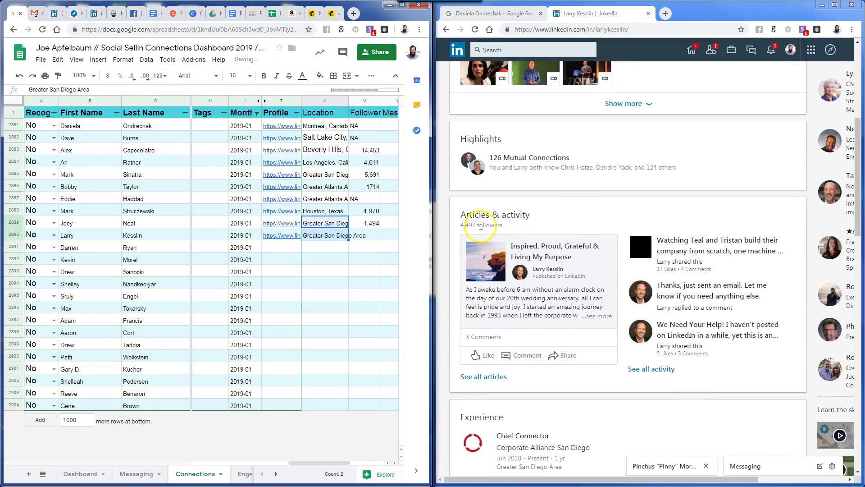
pyautogui.click(477, 226)
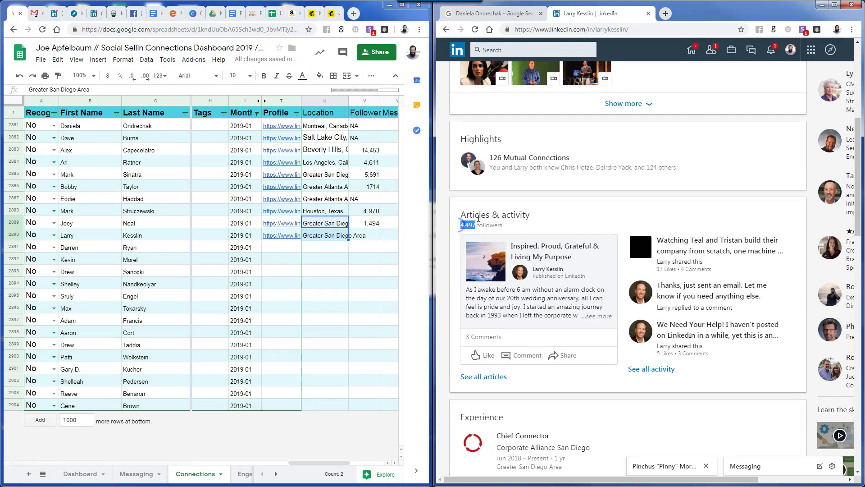
pyautogui.scroll(6, 583, 210)
pyautogui.click(373, 235)
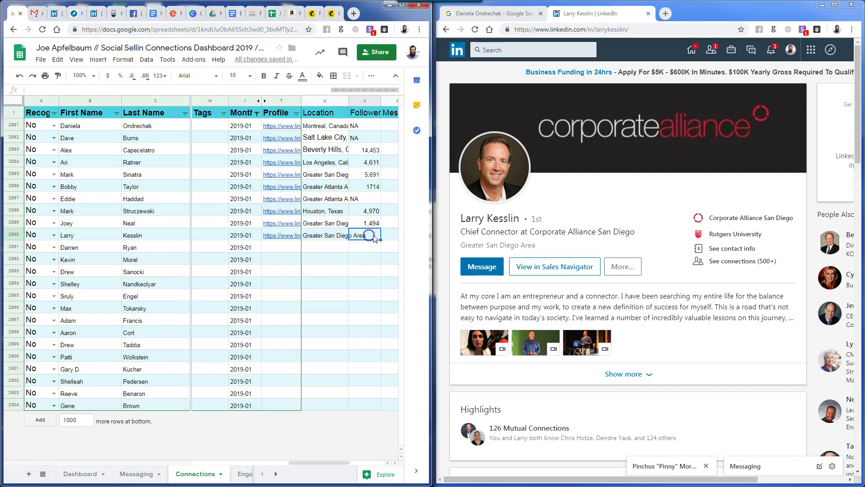
pyautogui.write('4,497')
# Search LinkedIn for the contact named in row 2891 and open the matching profile
pyautogui.moveTo(75, 250); pyautogui.dragTo(128, 247)
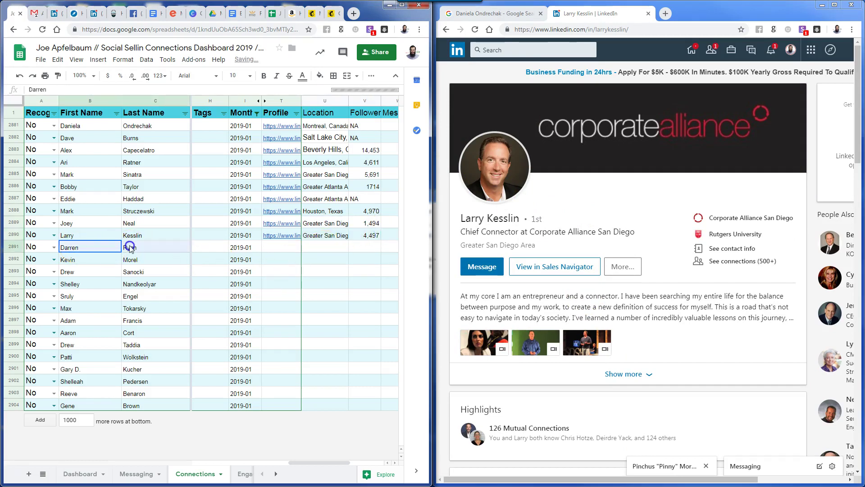
pyautogui.hotkey('ctrl', 'c')
pyautogui.click(528, 53)
pyautogui.hotkey('ctrl', 'v')
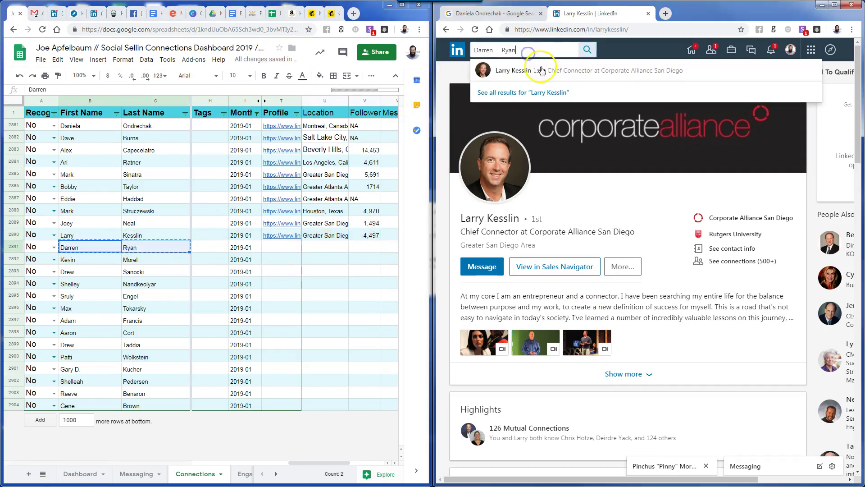
pyautogui.click(498, 69)
pyautogui.click(370, 237)
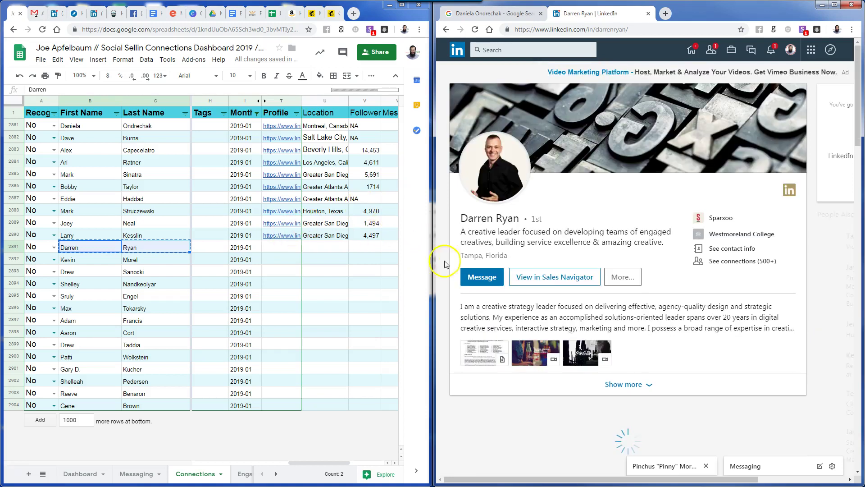
# Copy the profile's location, Tampa, Florida, into the Location cell U2891
pyautogui.tripleClick(479, 255)
pyautogui.hotkey('ctrl', 'c')
pyautogui.doubleClick(324, 249)
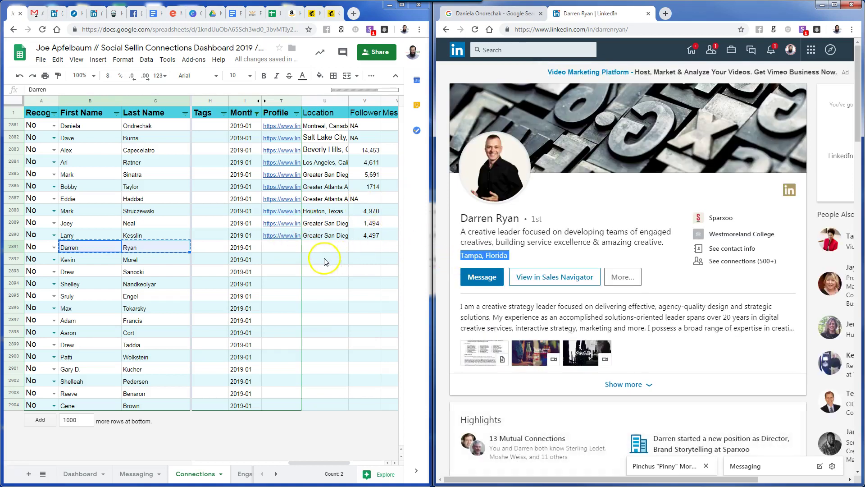
pyautogui.hotkey('ctrl', 'v')
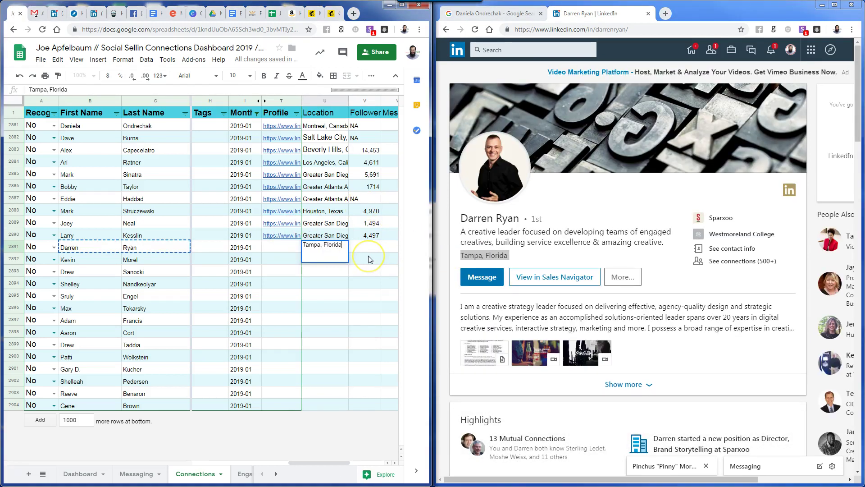
# Copy the LinkedIn profile's web address into the Profile cell T2891
pyautogui.click(565, 238)
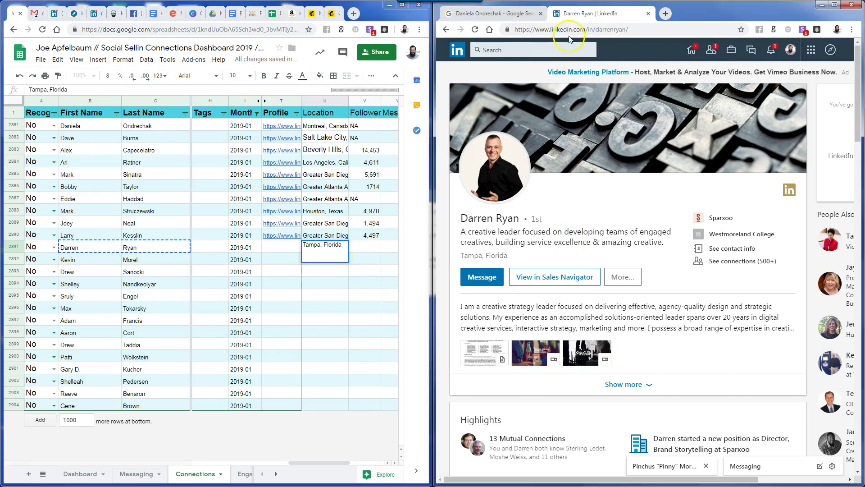
pyautogui.click(571, 33)
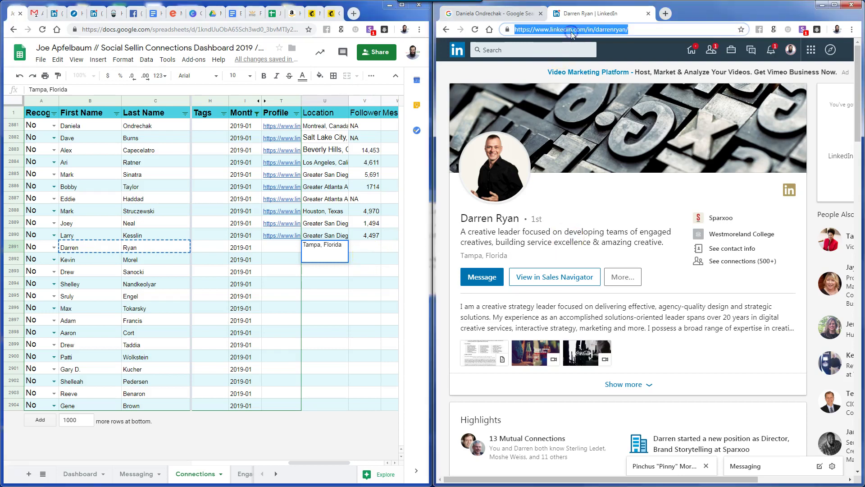
pyautogui.click(293, 251)
pyautogui.hotkey('ctrl', 'v')
# Look up the profile's follower count and copy the e-mail from its contact info
pyautogui.click(593, 249)
pyautogui.scroll(-4, 594, 255)
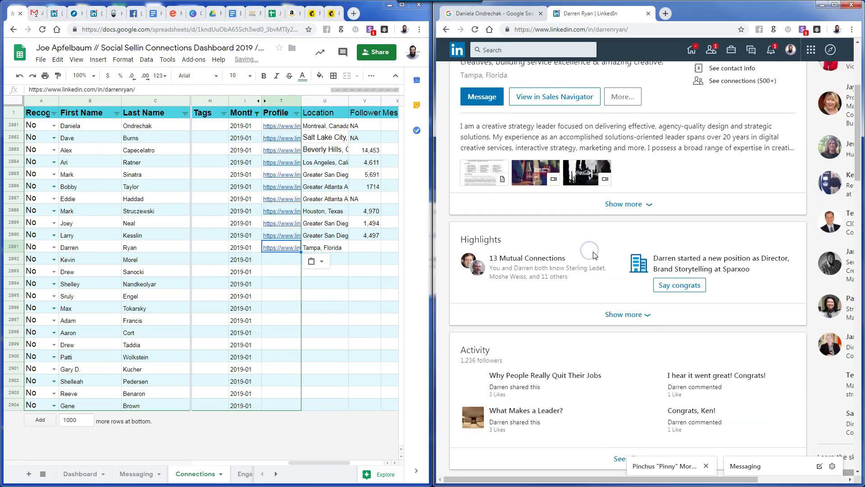
pyautogui.scroll(-1, 594, 255)
pyautogui.scroll(5, 778, 211)
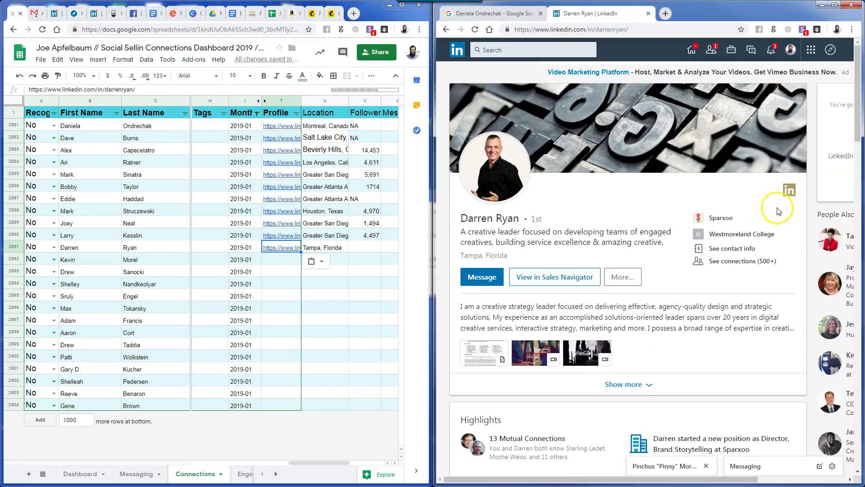
pyautogui.click(726, 249)
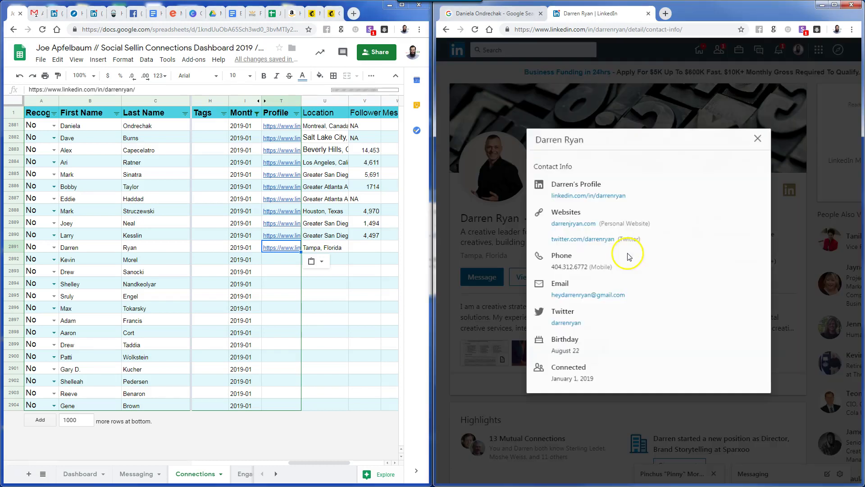
pyautogui.moveTo(628, 295); pyautogui.dragTo(547, 297)
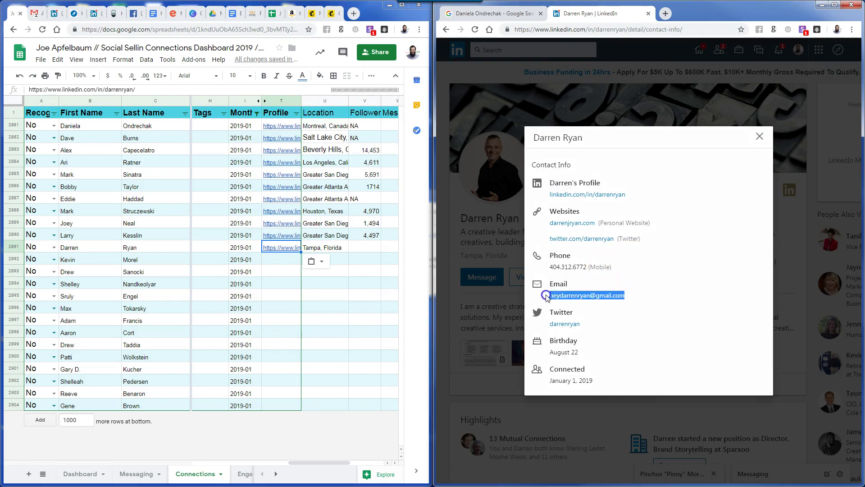
# Enter 1236 in the Followers cell V2891
pyautogui.click(366, 248)
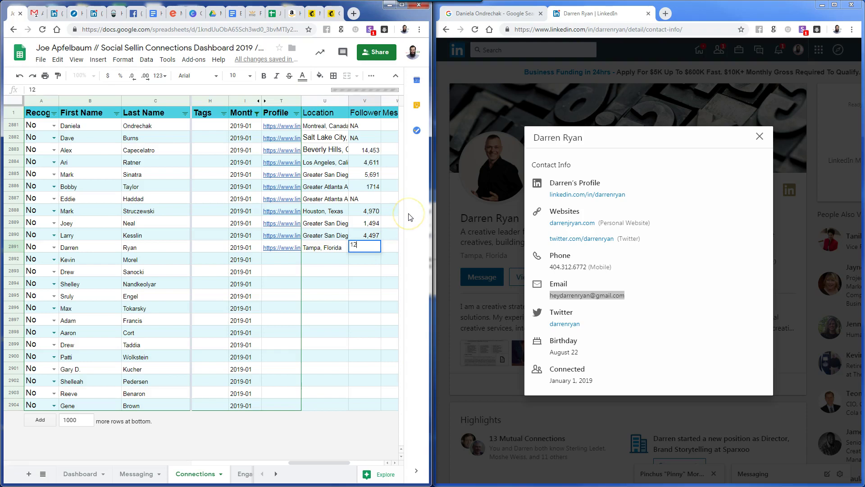
pyautogui.write('1236')
pyautogui.press('Return')
# Paste the copied e-mail into the Email Address cell D2891
pyautogui.press('Up')
pyautogui.press('Left')
pyautogui.press('Left')
pyautogui.press('Left')
pyautogui.press('Left')
pyautogui.press('Left')
pyautogui.press('Left')
pyautogui.press('Left')
pyautogui.press('Left')
pyautogui.press('Left')
pyautogui.press('Left')
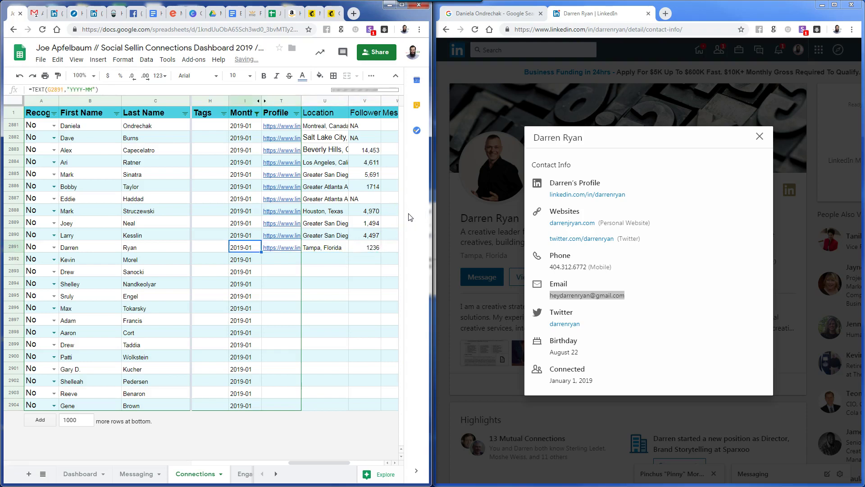
pyautogui.press('Right')
pyautogui.press('Right')
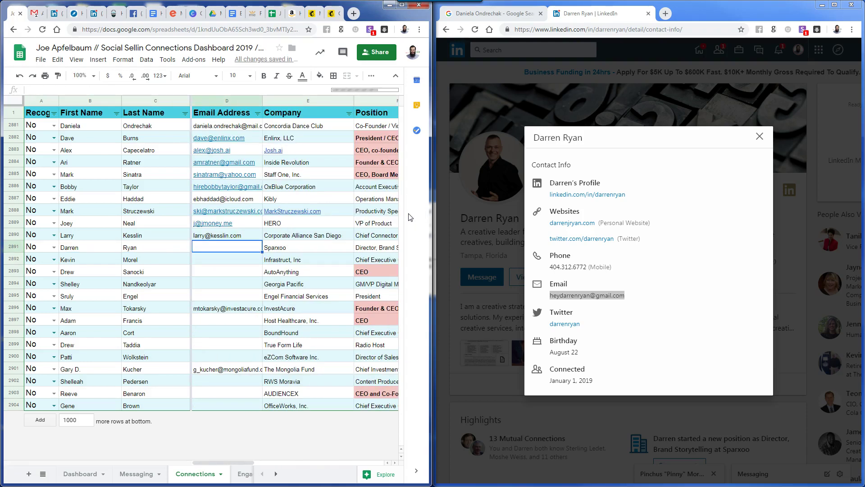
pyautogui.hotkey('ctrl', 'v')
# Search LinkedIn for the contact named in row 2892 and open the matching profile
pyautogui.press('Down')
pyautogui.press('Left')
pyautogui.press('Left')
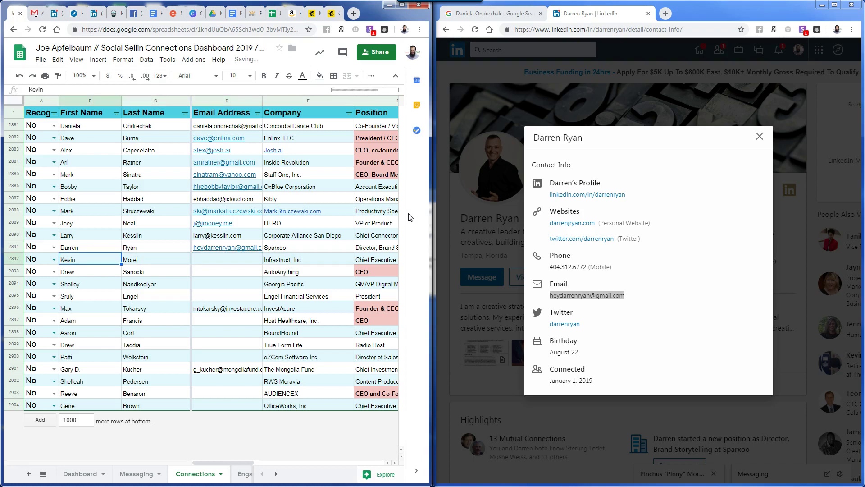
pyautogui.hotkey('shift', 'Right')
pyautogui.hotkey('ctrl', 'c')
pyautogui.click(558, 49)
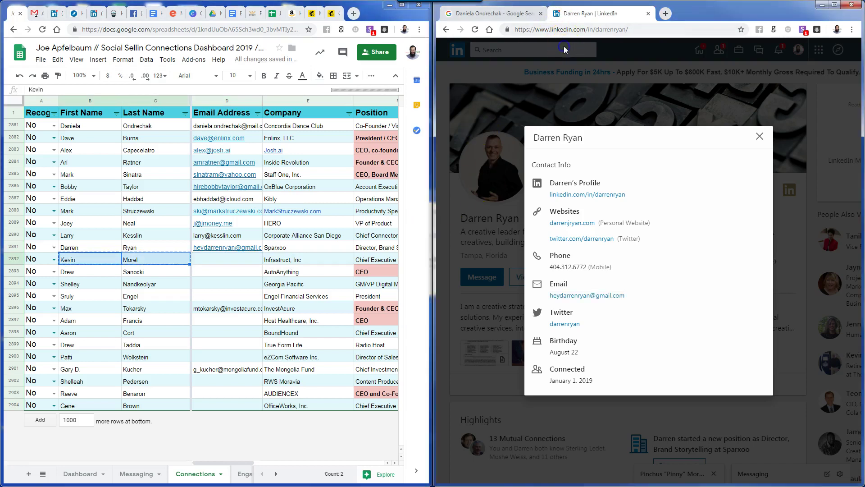
pyautogui.click(559, 49)
pyautogui.hotkey('ctrl', 'v')
pyautogui.press('Return')
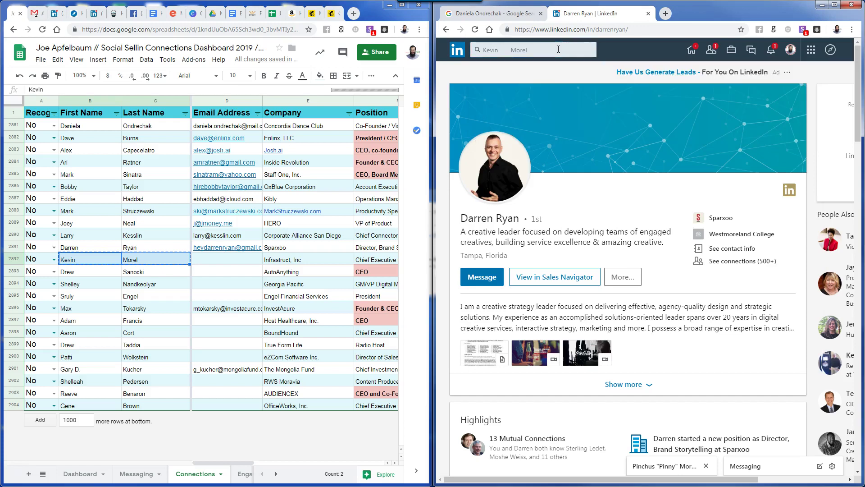
pyautogui.click(536, 119)
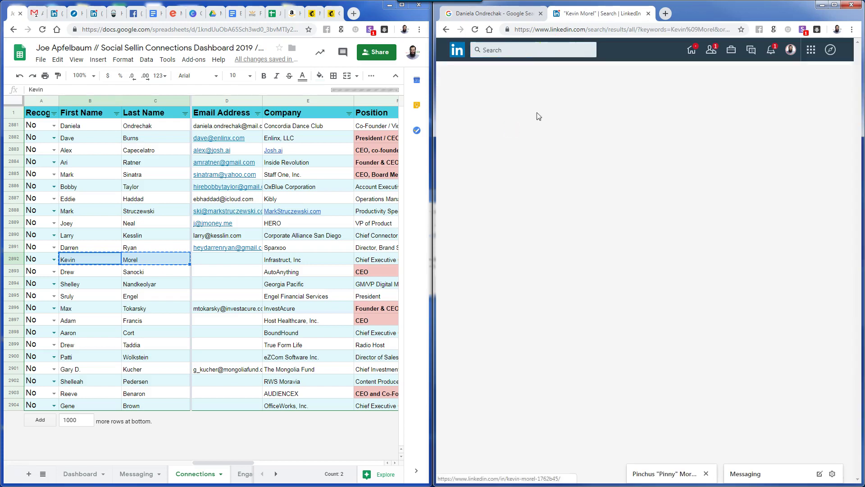
# Copy the LinkedIn profile's web address into the Profile cell T2892
pyautogui.click(568, 29)
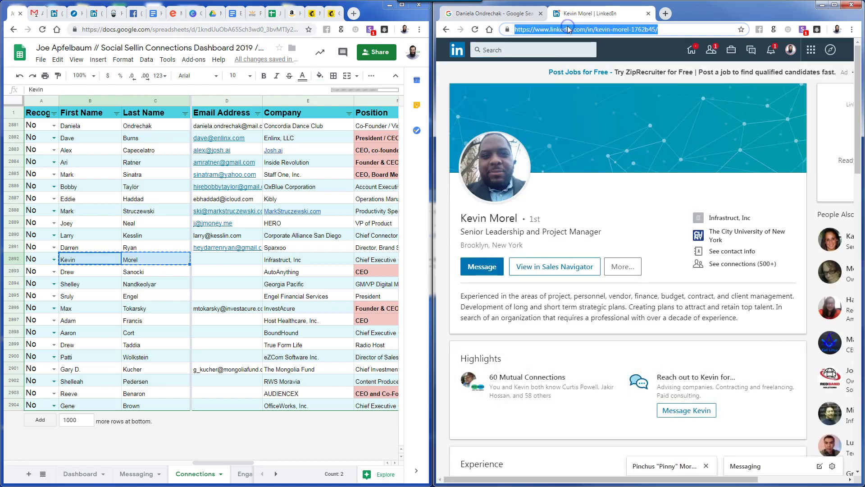
pyautogui.click(237, 264)
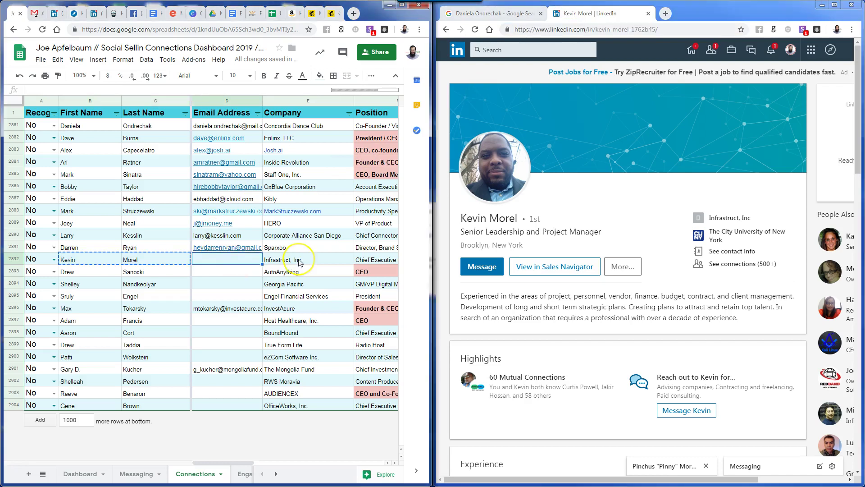
pyautogui.click(299, 261)
pyautogui.press('Right')
pyautogui.press('Right')
pyautogui.press('Right')
pyautogui.press('Right')
pyautogui.press('Right')
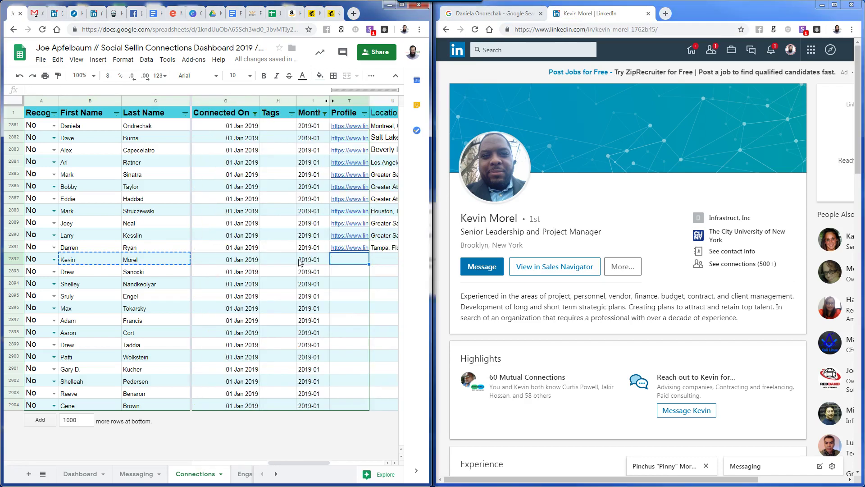
pyautogui.hotkey('ctrl', 'v')
pyautogui.press('Right')
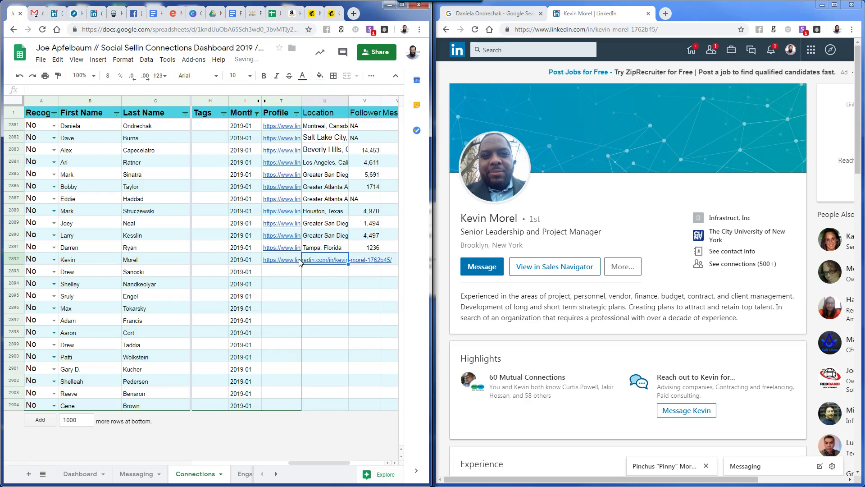
# Copy the e-mail from the contact info of the row 2892 contact's profile and close the contact info
pyautogui.click(725, 251)
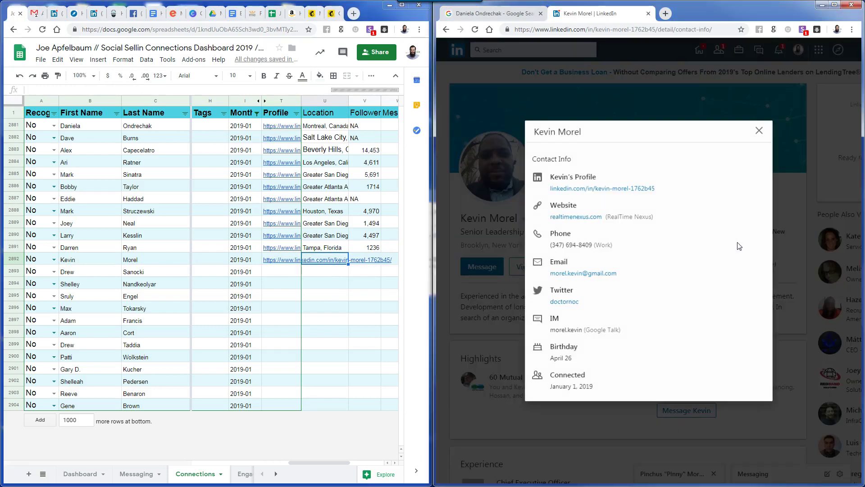
pyautogui.click(622, 271)
pyautogui.moveTo(581, 276); pyautogui.dragTo(548, 275)
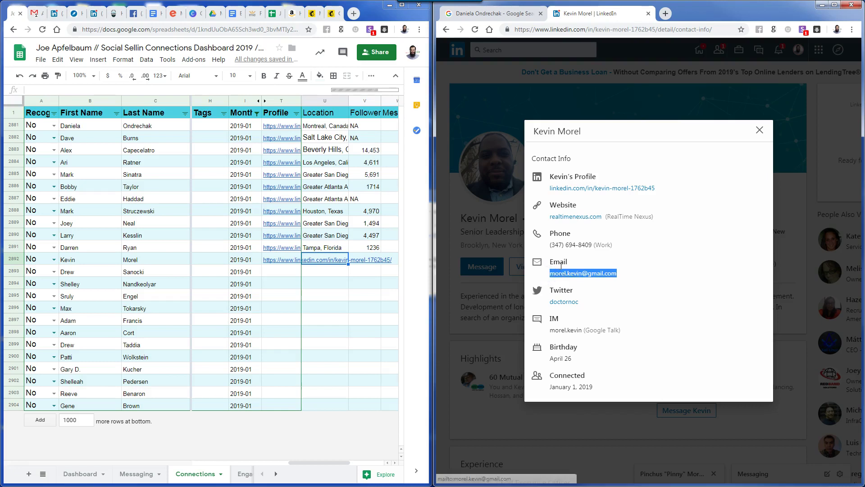
pyautogui.click(325, 282)
pyautogui.click(490, 251)
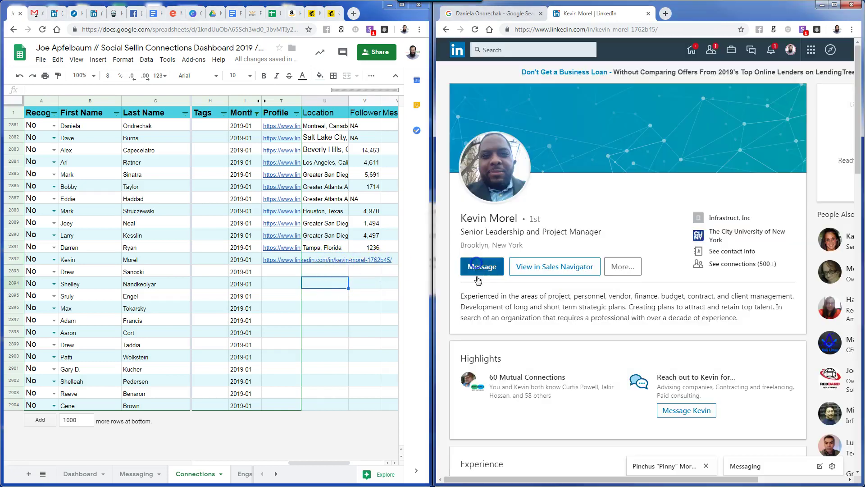
# Look through the row 2892 contact's LinkedIn profile for a follower count
pyautogui.scroll(-5, 521, 354)
pyautogui.scroll(-8, 522, 354)
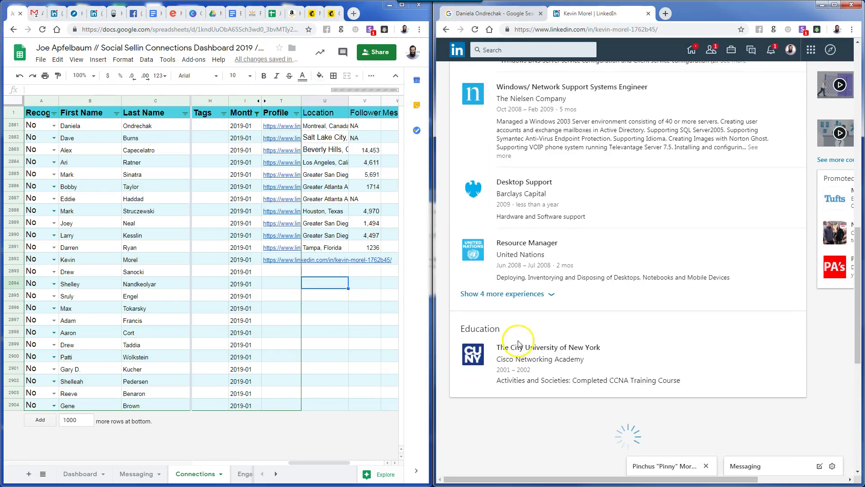
pyautogui.scroll(6, 528, 298)
pyautogui.scroll(6, 530, 293)
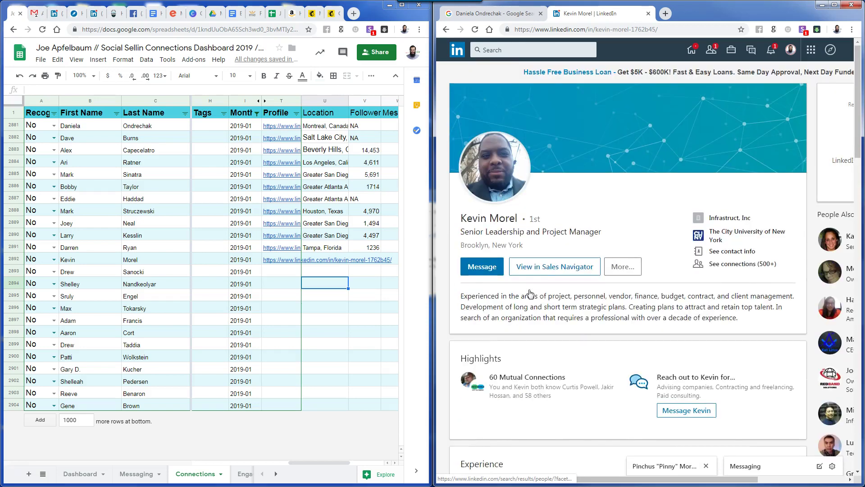
# Check the open LinkedIn profile, then enter NA as the follower count and "Brooklyn, New York" as the location in row 2892
pyautogui.scroll(-10, 625, 289)
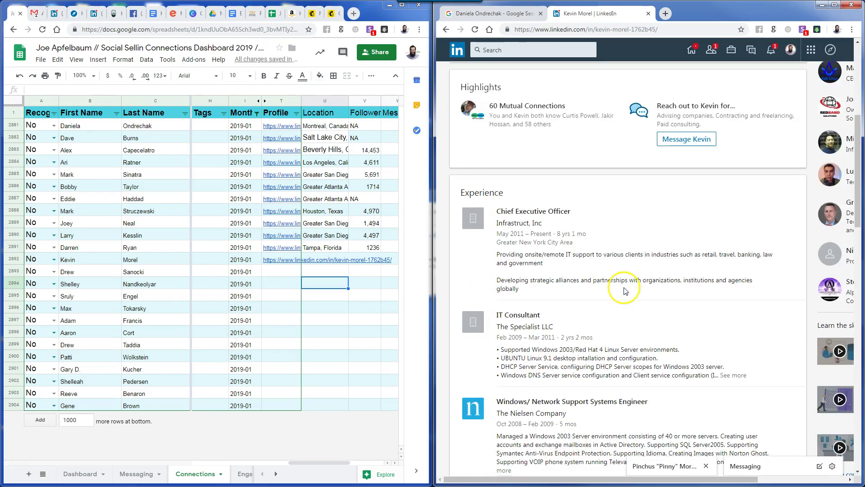
pyautogui.scroll(-4, 625, 290)
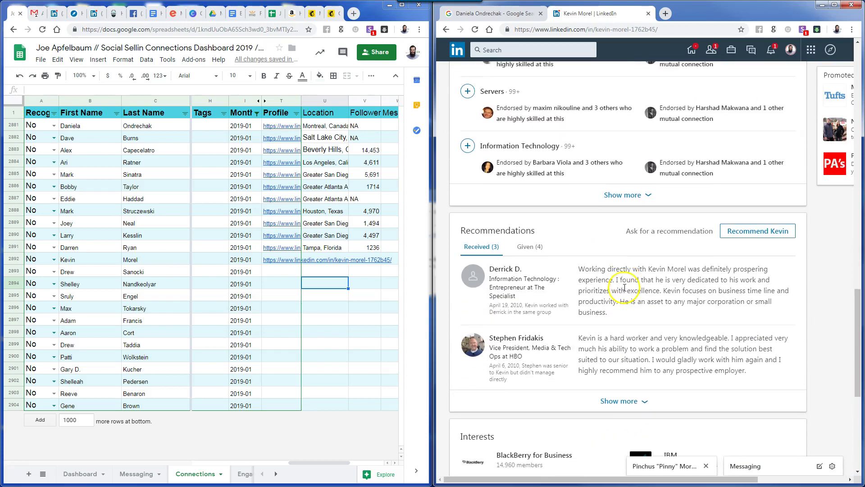
pyautogui.scroll(15, 624, 284)
pyautogui.scroll(5, 626, 277)
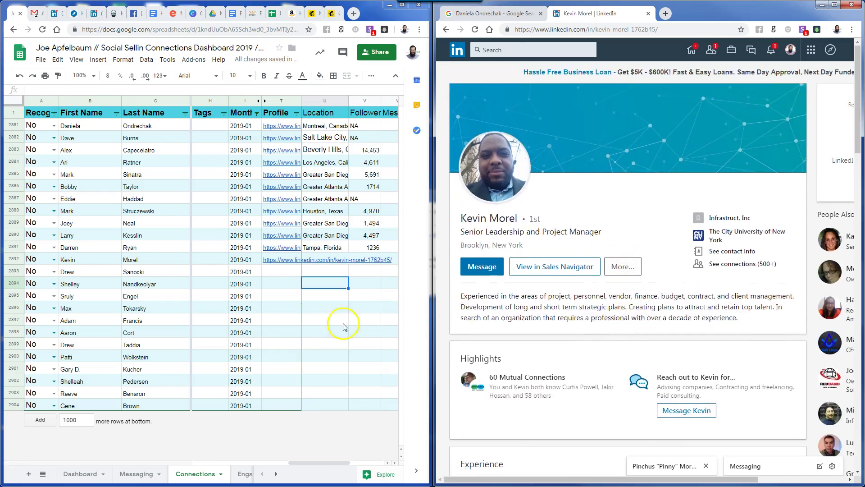
pyautogui.click(366, 260)
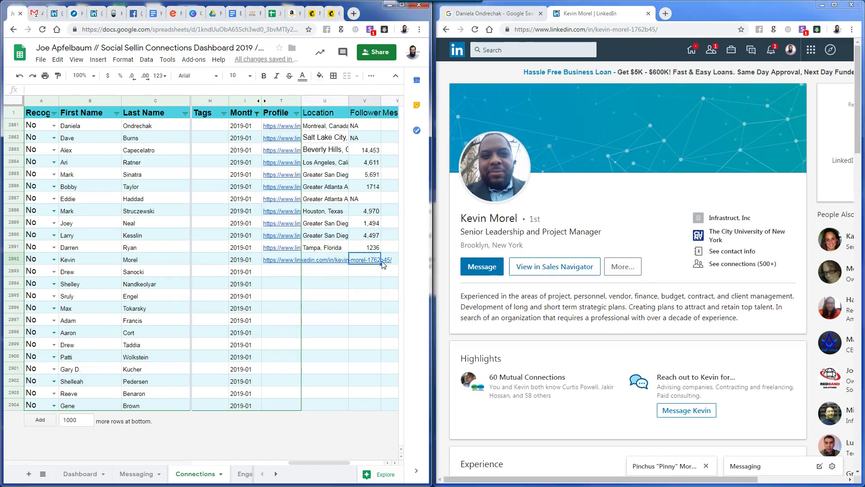
pyautogui.write('NA')
pyautogui.press('Left')
pyautogui.write('Br')
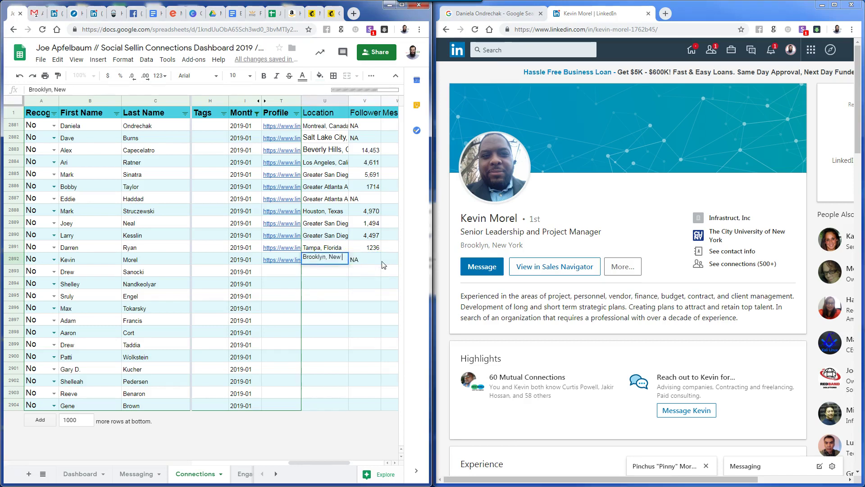
pyautogui.write('ooklyn, New York')
# Copy the first and last name of the contact in row 2893
pyautogui.press('Left')
pyautogui.press('Left')
pyautogui.press('Left')
pyautogui.press('Left')
pyautogui.press('Left')
pyautogui.press('Left')
pyautogui.press('Left')
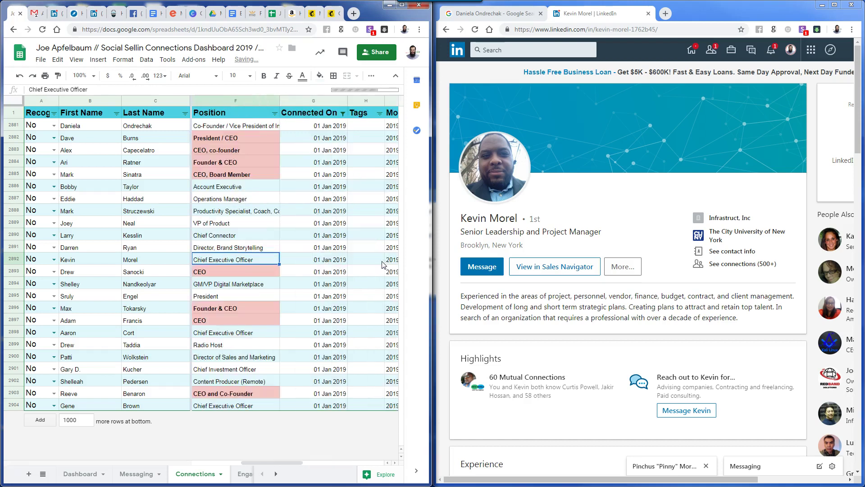
pyautogui.hotkey('ctrl', 'v')
pyautogui.press('Down')
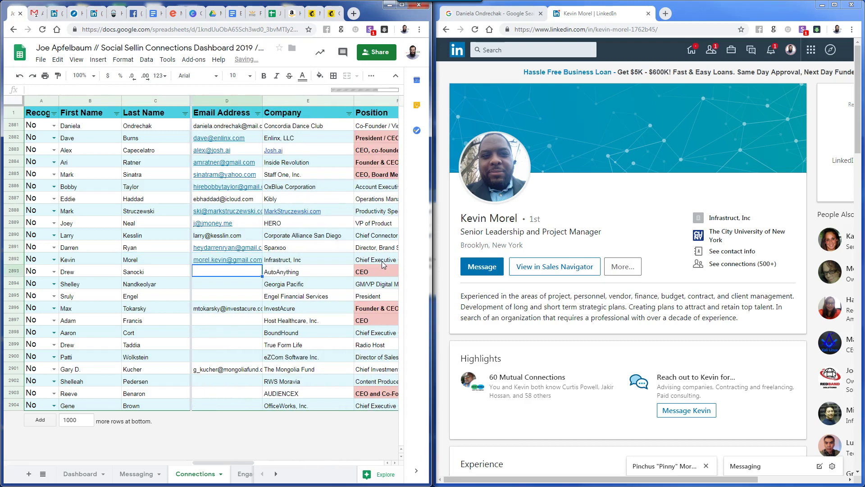
pyautogui.press('Left')
pyautogui.press('Left')
pyautogui.hotkey('shift', 'Right')
pyautogui.hotkey('ctrl', 'c')
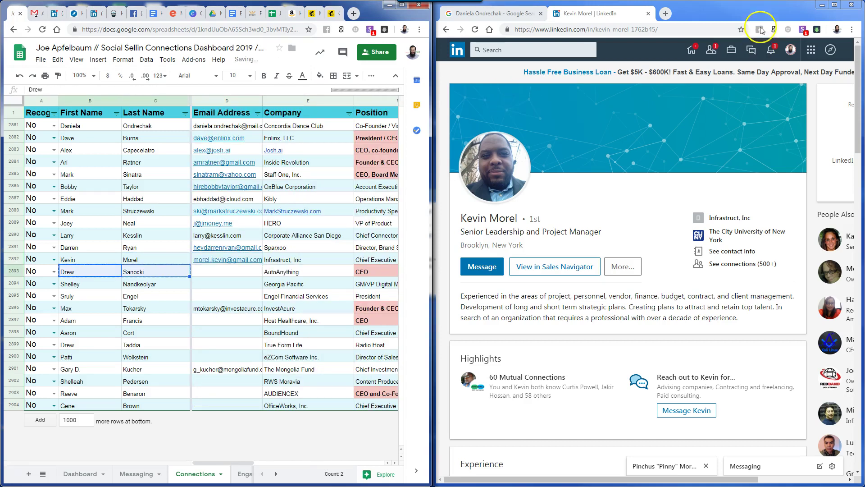
# Search LinkedIn for the copied name, open the matching contact's profile and copy its web address
pyautogui.click(536, 50)
pyautogui.hotkey('ctrl', 'v')
pyautogui.click(550, 92)
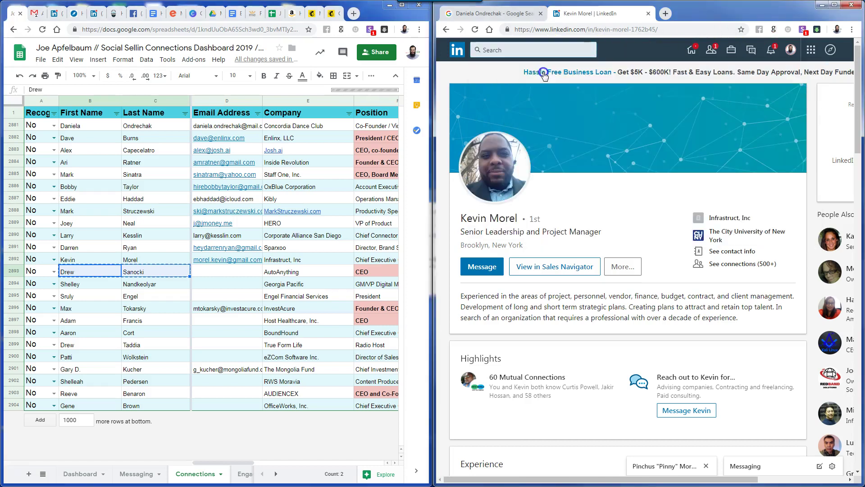
pyautogui.click(619, 28)
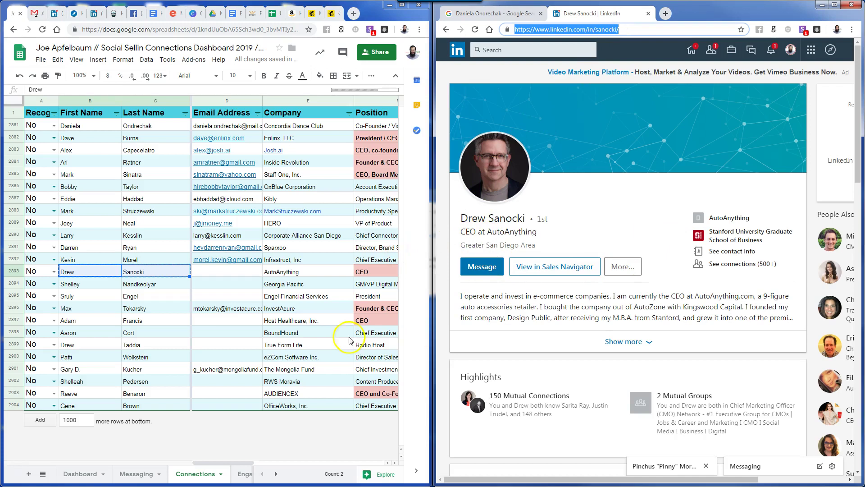
# Paste the LinkedIn profile address into the Profile column of row 2893
pyautogui.click(260, 273)
pyautogui.press('Right')
pyautogui.press('Right')
pyautogui.press('Right')
pyautogui.press('Right')
pyautogui.press('Right')
pyautogui.press('Right')
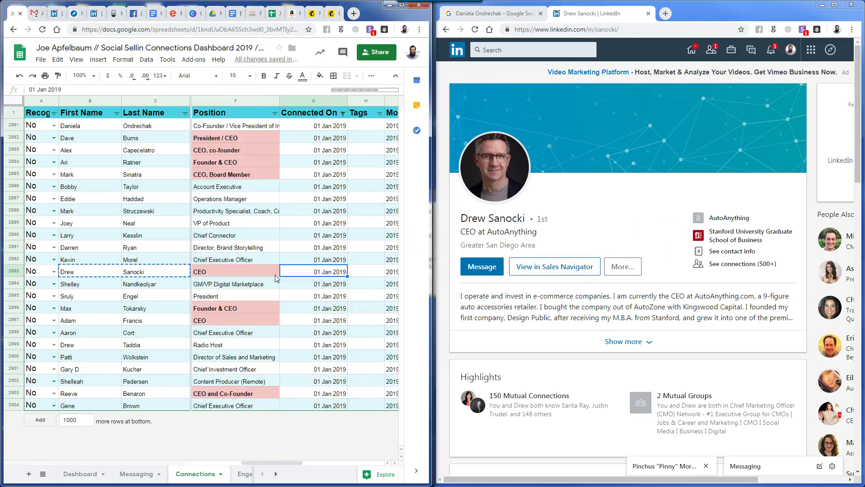
pyautogui.hotkey('ctrl', 'v')
# Copy "Greater San Diego Area" from the location in row 2890 to the Location cell of row 2893
pyautogui.press('Right')
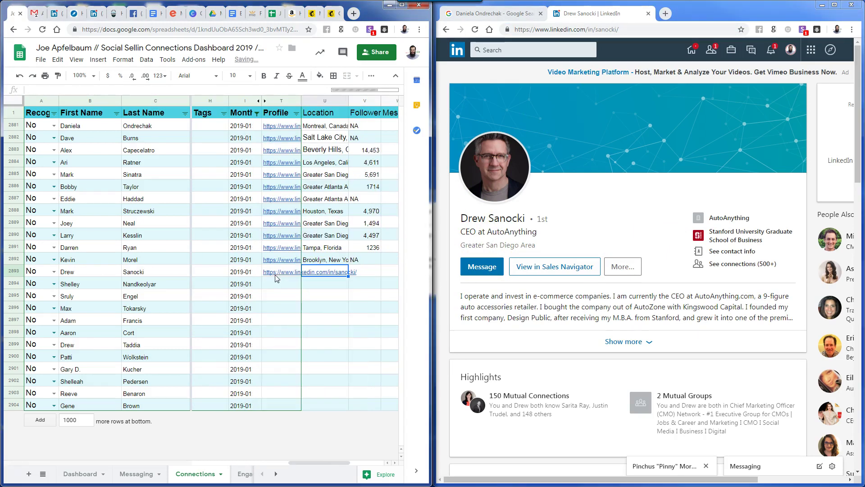
pyautogui.click(329, 236)
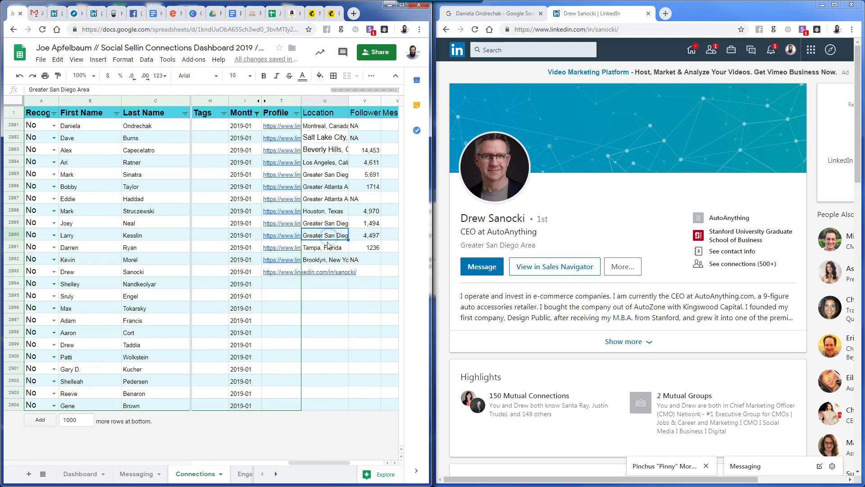
pyautogui.click(316, 274)
pyautogui.hotkey('ctrl', 'v')
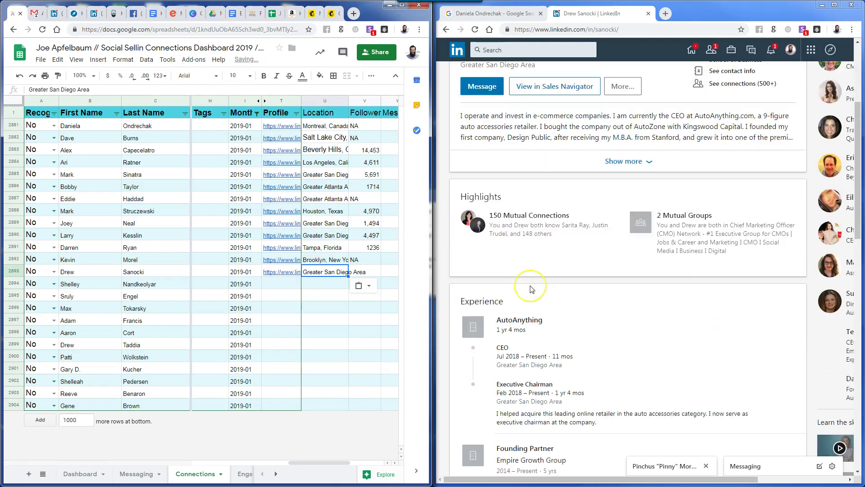
# Look through the contact's LinkedIn profile for a follower count and enter NA for it in row 2893
pyautogui.scroll(-4, 528, 287)
pyautogui.scroll(-18, 531, 289)
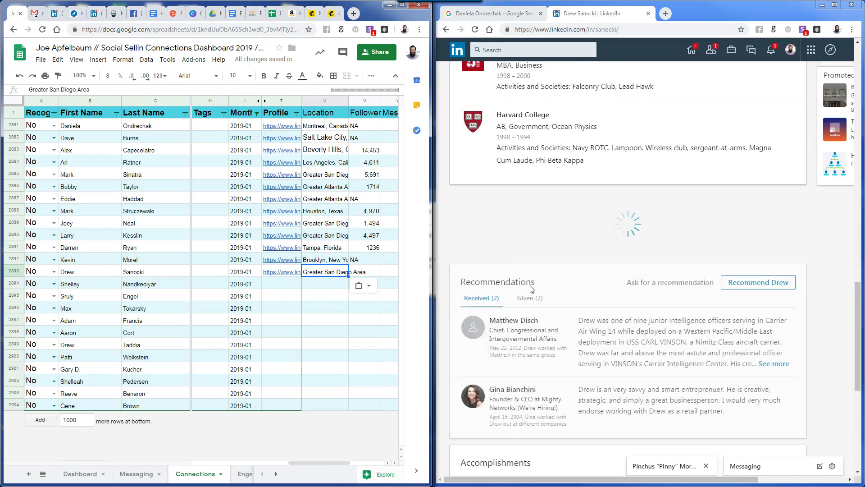
pyautogui.scroll(9, 531, 288)
pyautogui.scroll(12, 532, 289)
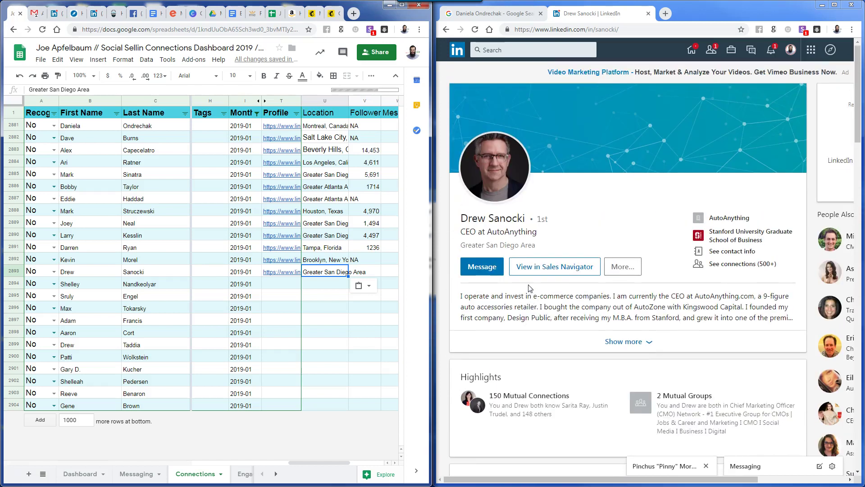
pyautogui.click(365, 273)
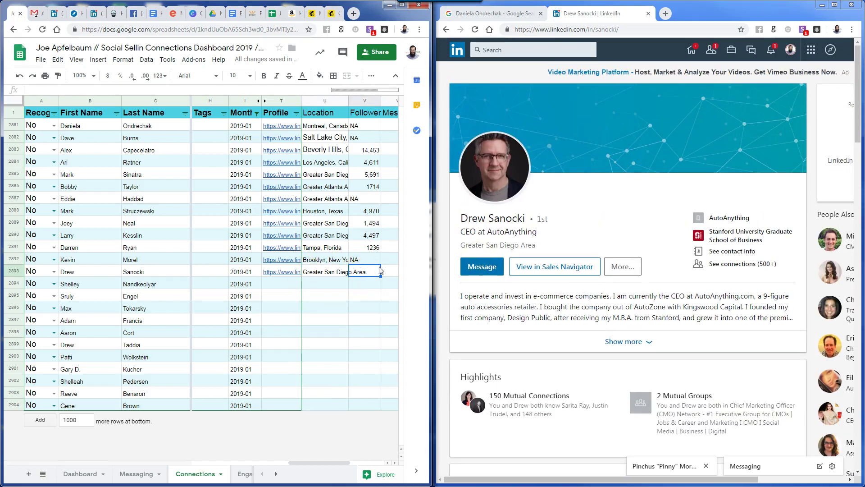
pyautogui.write('NA')
pyautogui.press('Return')
# Enter NO in the Premium column of row 2893 and fill it upward through row 2890
pyautogui.press('Right')
pyautogui.press('Up')
pyautogui.press('Right')
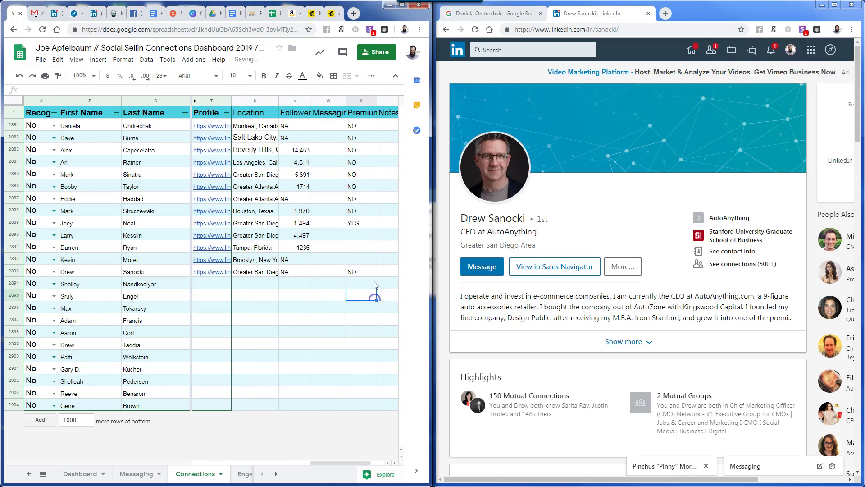
pyautogui.click(372, 269)
pyautogui.moveTo(379, 277); pyautogui.dragTo(377, 243)
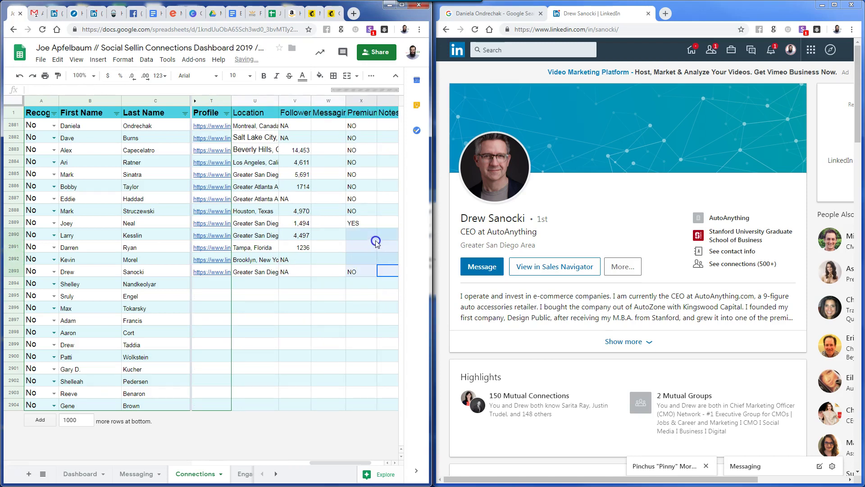
pyautogui.click(369, 273)
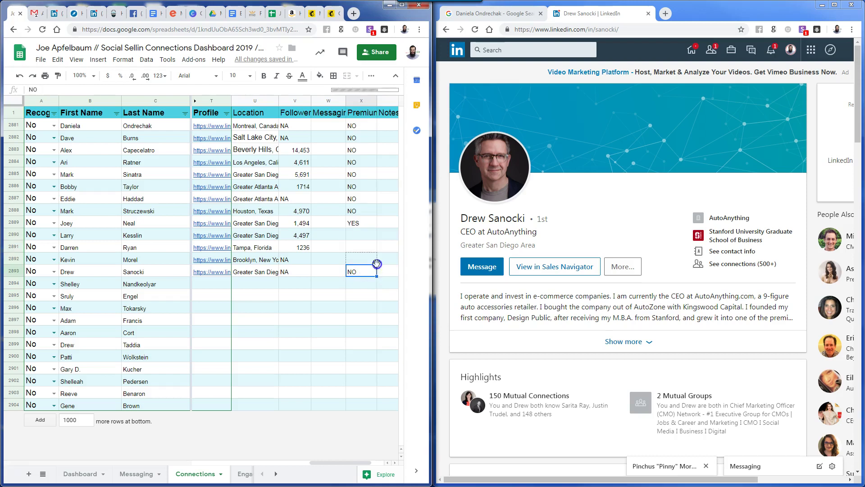
pyautogui.moveTo(376, 239); pyautogui.dragTo(377, 238)
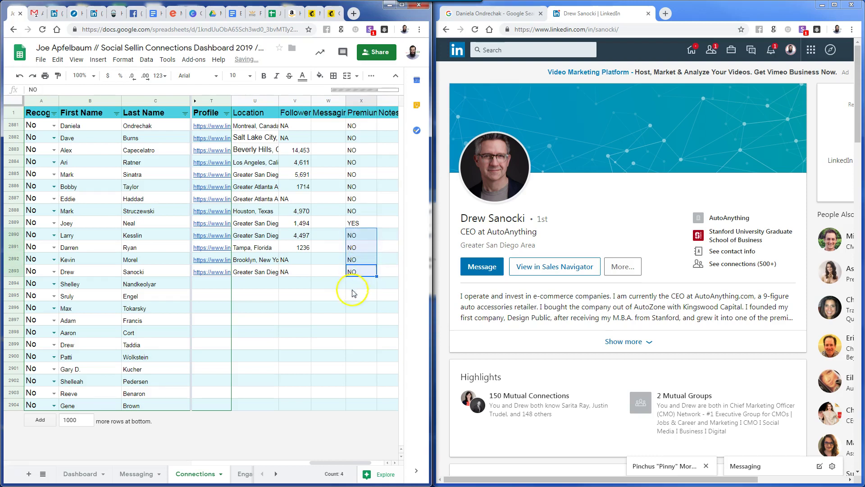
# Copy the first and last name of the contact in row 2894
pyautogui.click(264, 286)
pyautogui.press('Home')
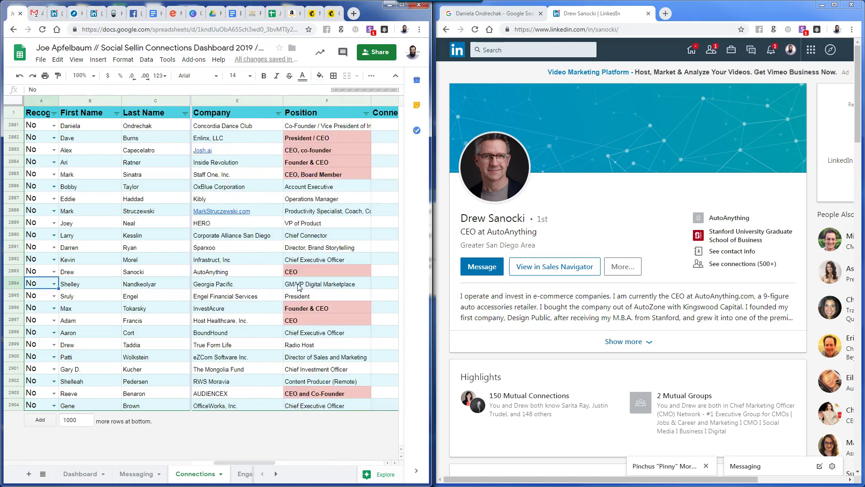
pyautogui.press('Right')
pyautogui.hotkey('shift', 'Right')
pyautogui.hotkey('ctrl', 'c')
# Find the row 2894 contact on LinkedIn using the copied name, open the profile and copy its web address
pyautogui.click(471, 185)
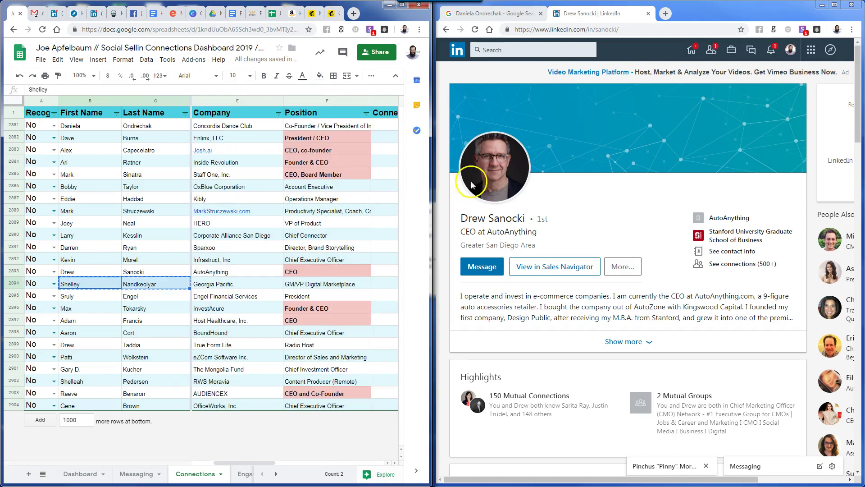
pyautogui.hotkey('ctrl', 'v')
pyautogui.click(532, 88)
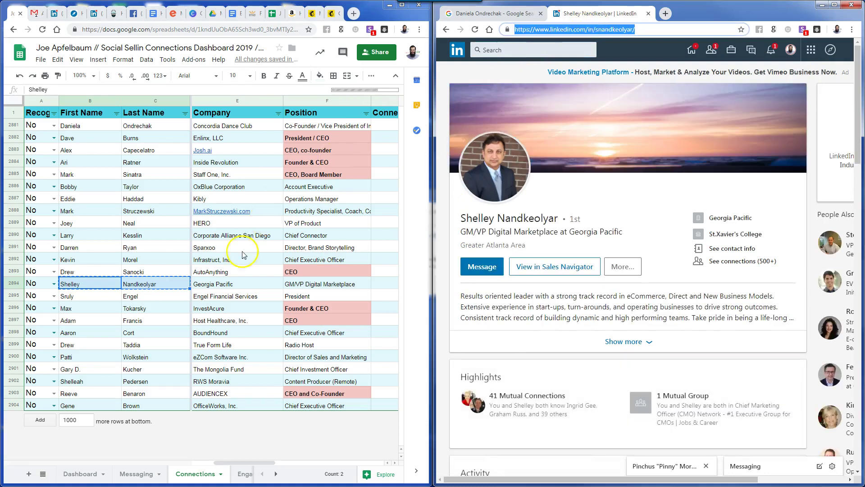
# Paste the LinkedIn profile address into the Profile column of row 2894
pyautogui.press('Right')
pyautogui.press('Right')
pyautogui.press('Right')
pyautogui.press('Right')
pyautogui.press('Right')
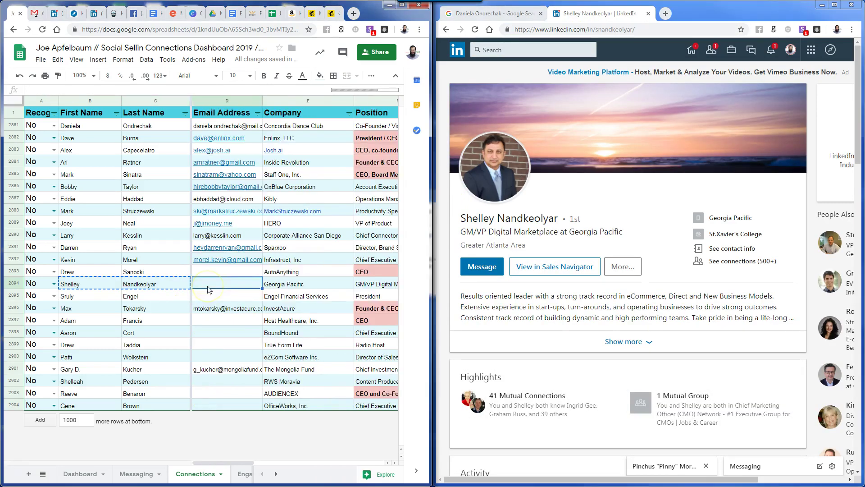
pyautogui.press('Right')
pyautogui.press('Right')
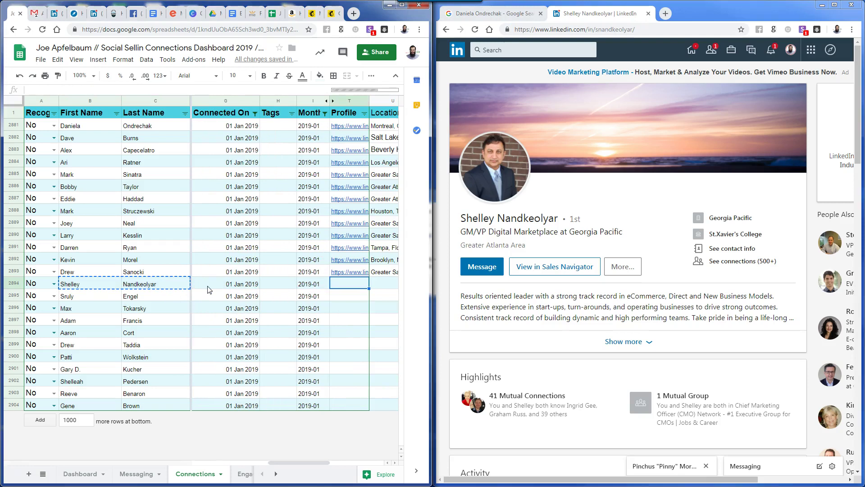
pyautogui.hotkey('ctrl', 'v')
pyautogui.press('Up')
pyautogui.press('Down')
# Copy the Greater Atlanta Area location from row 2887 to the Location cell of row 2894
pyautogui.press('Right')
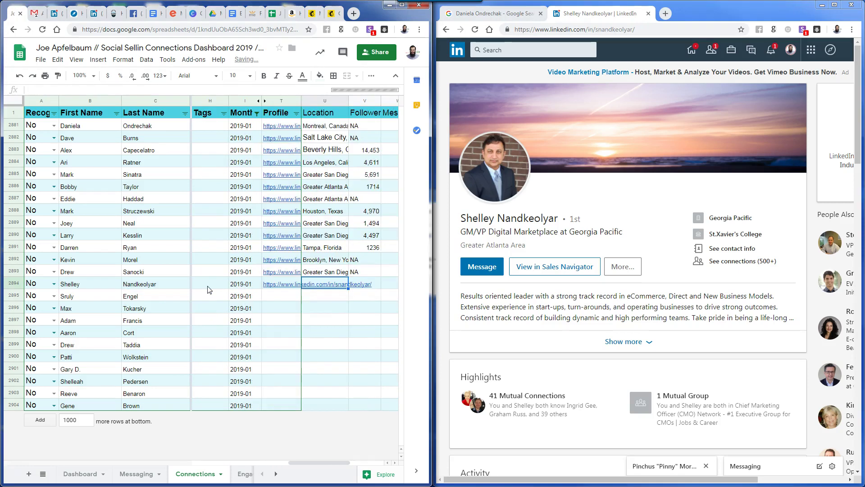
pyautogui.press('Up')
pyautogui.press('Up')
pyautogui.press('Up')
pyautogui.press('Up')
pyautogui.press('Up')
pyautogui.press('Up')
pyautogui.press('Up')
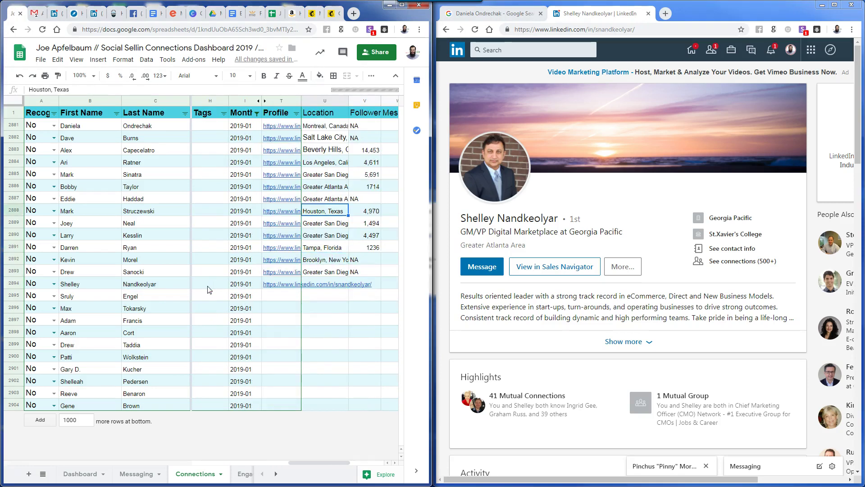
pyautogui.hotkey('ctrl', 'c')
pyautogui.press('Down')
pyautogui.press('Down')
pyautogui.press('Down')
pyautogui.press('Down')
pyautogui.press('Down')
pyautogui.press('Down')
pyautogui.press('Down')
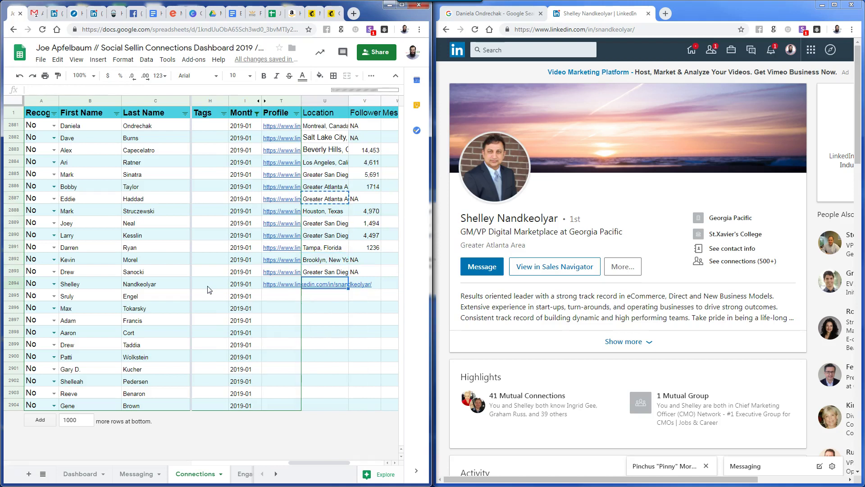
pyautogui.hotkey('ctrl', 'v')
# Look up the contact's follower count on the LinkedIn profile and enter 2147 for it in row 2894
pyautogui.press('Right')
pyautogui.scroll(-3, 518, 299)
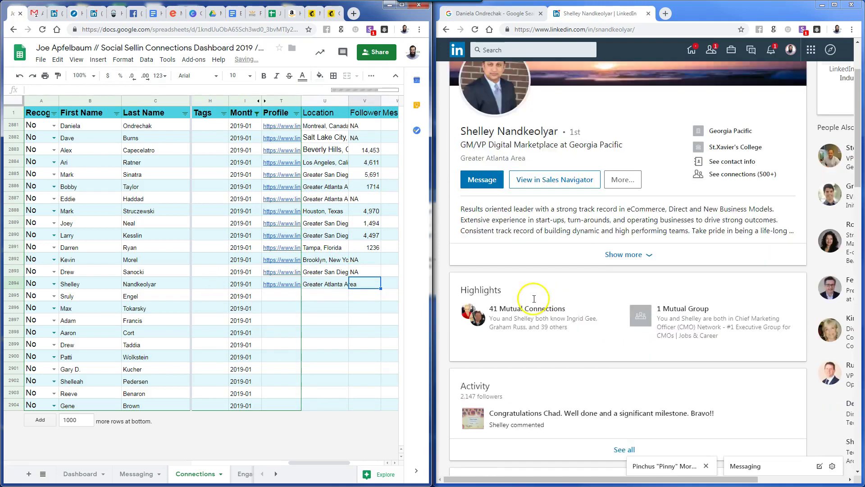
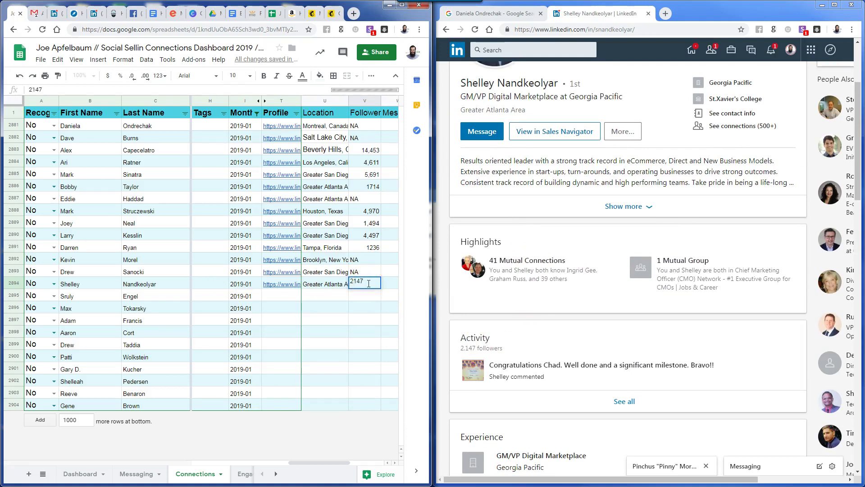
pyautogui.write('2147')
pyautogui.press('Tab')
# Copy the NO in the Premium column from row 2893 to row 2894 and return to the row's first cell
pyautogui.scroll(3, 773, 294)
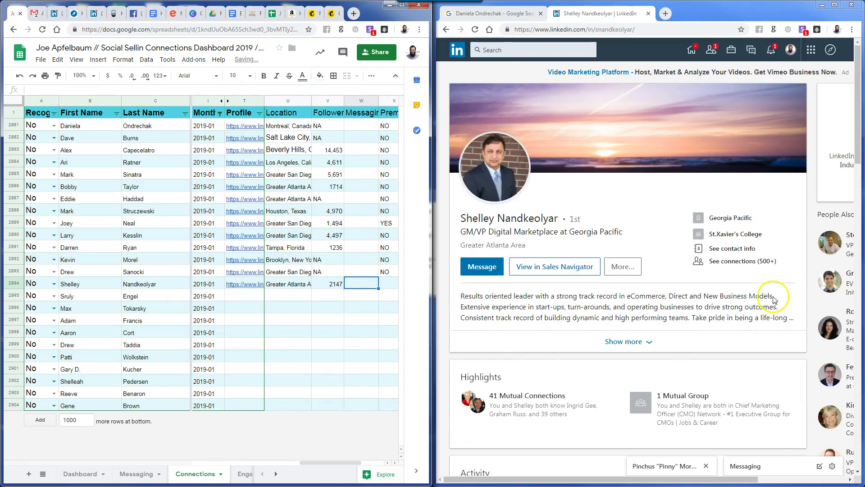
pyautogui.click(386, 273)
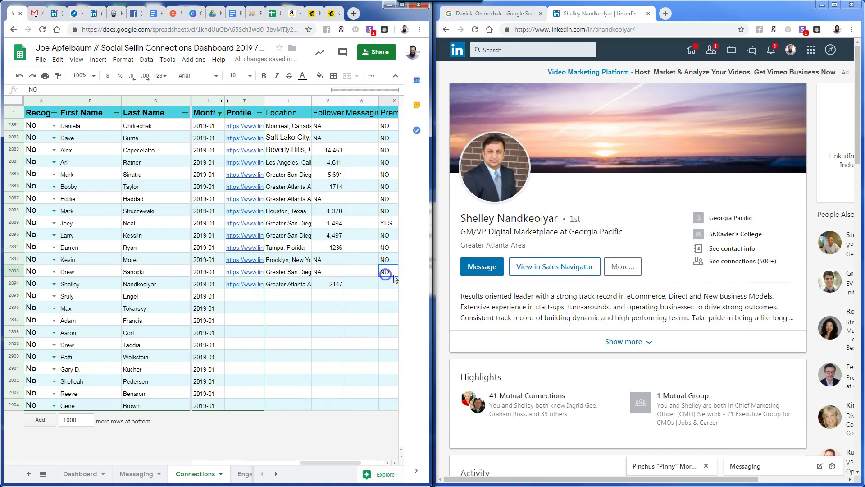
pyautogui.moveTo(399, 277); pyautogui.dragTo(398, 289)
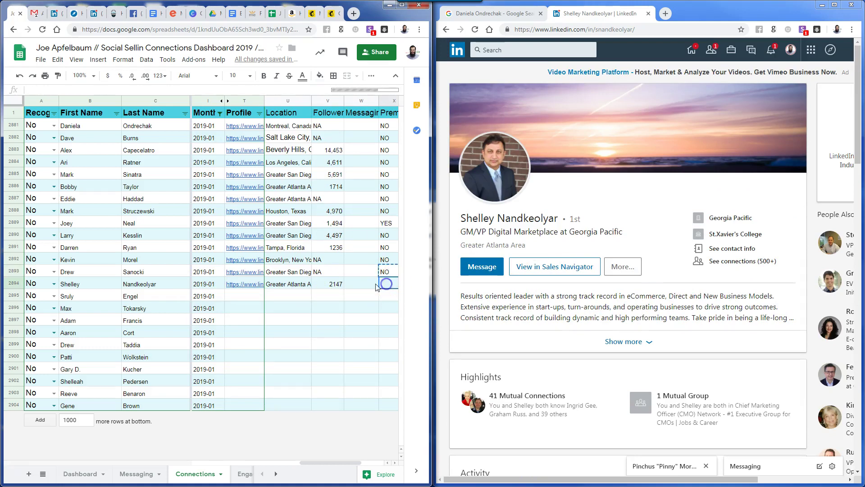
pyautogui.click(366, 284)
pyautogui.press('Home')
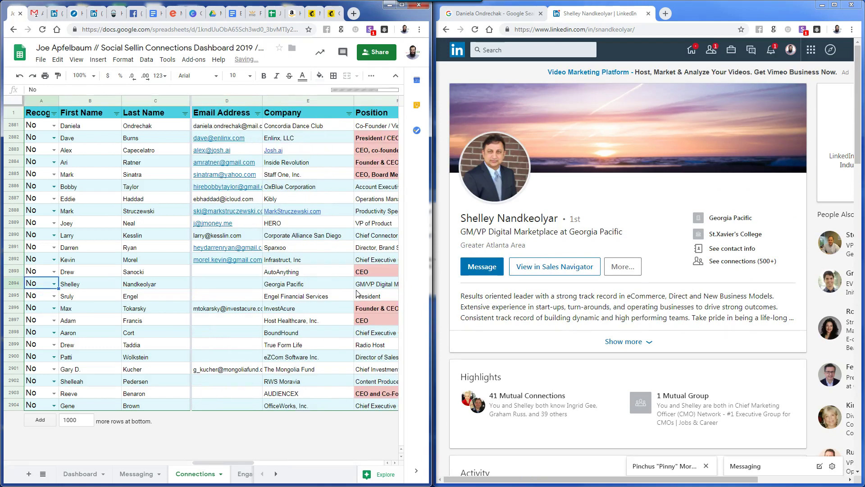
# Copy the e-mail address from the contact's LinkedIn contact info into the Email Address cell of row 2894
pyautogui.press('Right')
pyautogui.press('Right')
pyautogui.press('Right')
pyautogui.press('Right')
pyautogui.press('Left')
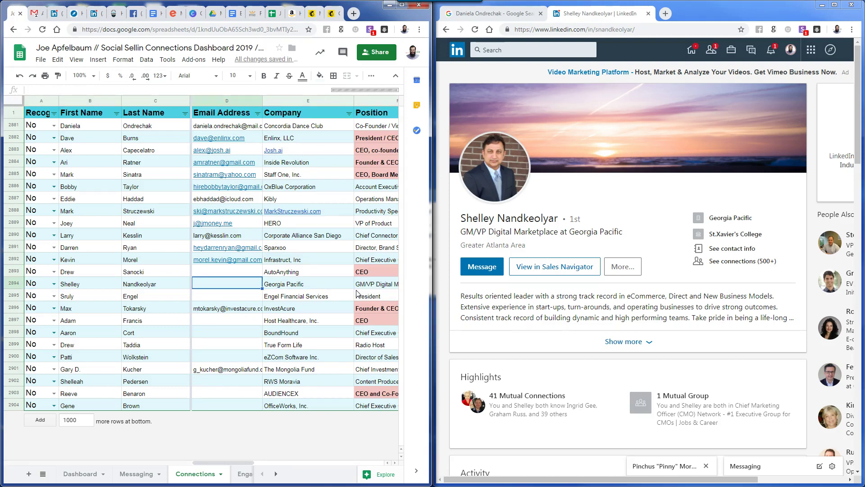
pyautogui.click(733, 248)
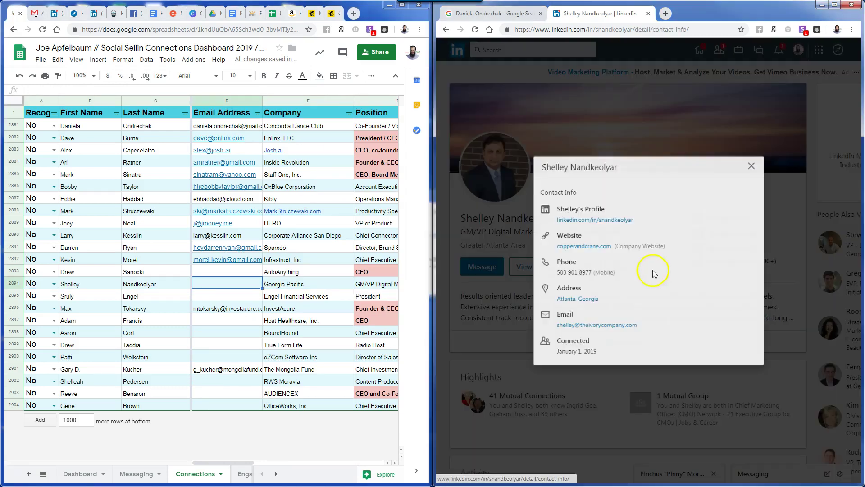
pyautogui.moveTo(647, 330); pyautogui.dragTo(553, 331)
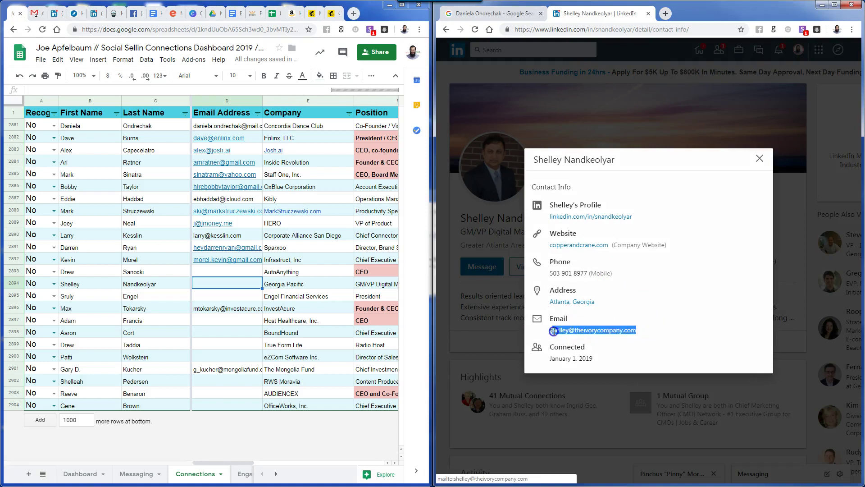
pyautogui.hotkey('ctrl', 'c')
pyautogui.click(232, 284)
pyautogui.hotkey('ctrl', 'v')
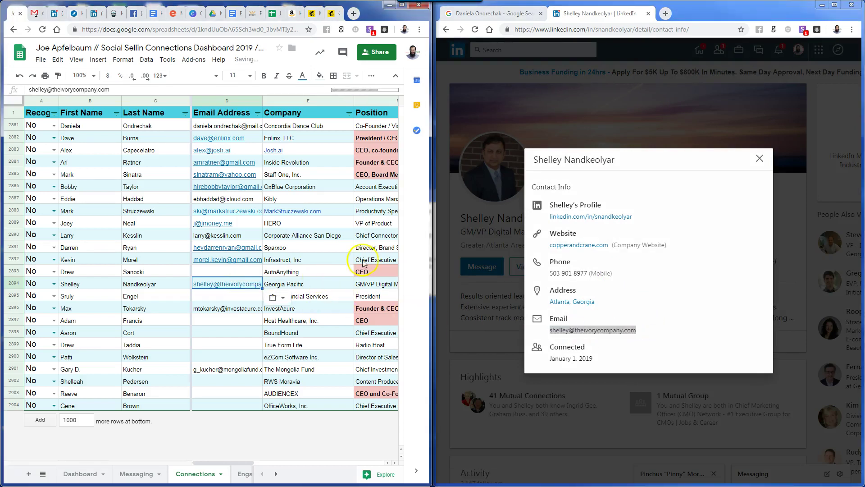
# Return to the previously viewed LinkedIn profile and copy its contact e-mail into the Email Address cell of row 2893
pyautogui.click(451, 30)
pyautogui.click(450, 31)
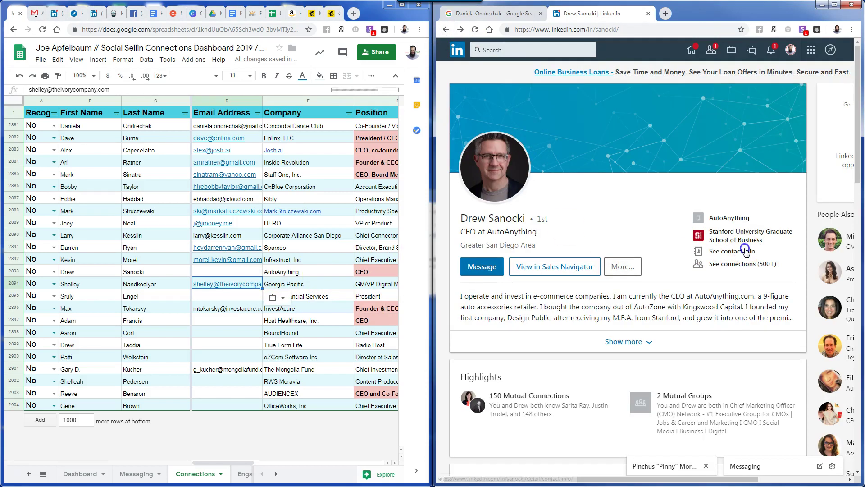
pyautogui.click(719, 251)
pyautogui.moveTo(668, 288); pyautogui.dragTo(534, 289)
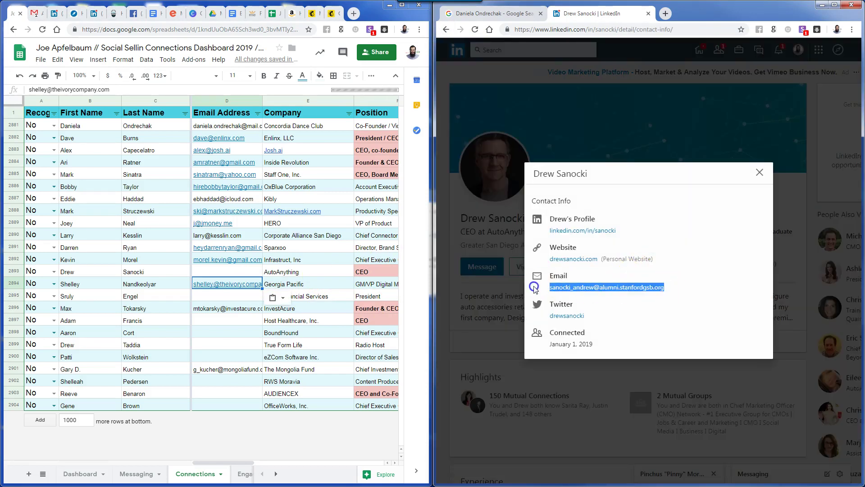
pyautogui.click(226, 271)
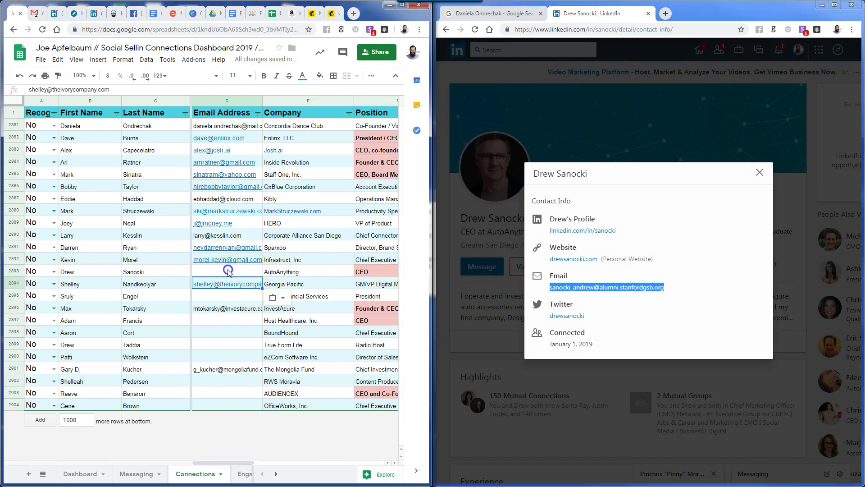
pyautogui.hotkey('ctrl', 'v')
# Copy the contact's first and last name from row 2895 and search LinkedIn for it to open the profile
pyautogui.click(202, 315)
pyautogui.moveTo(67, 296); pyautogui.dragTo(145, 299)
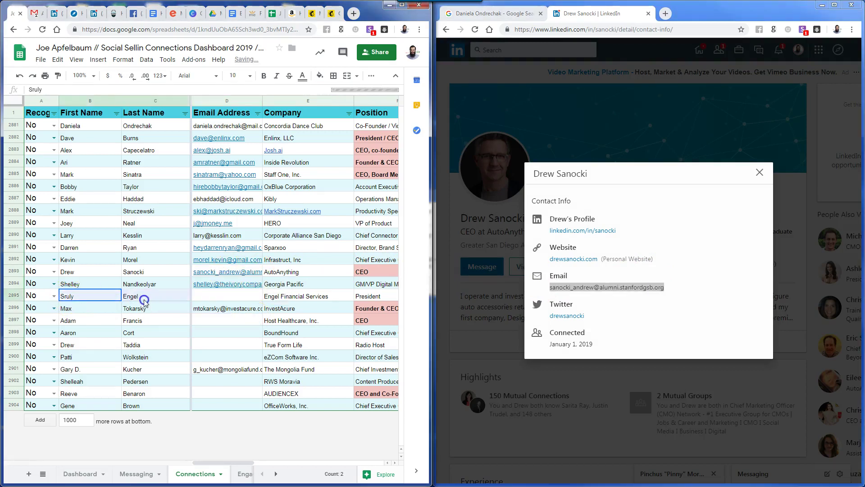
pyautogui.hotkey('ctrl', 'c')
pyautogui.click(473, 109)
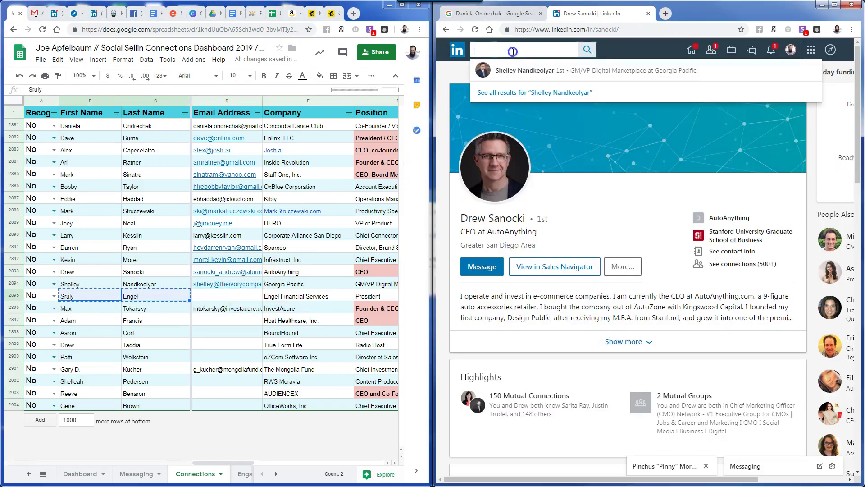
pyautogui.click(514, 50)
pyautogui.hotkey('ctrl', 'v')
pyautogui.press('Return')
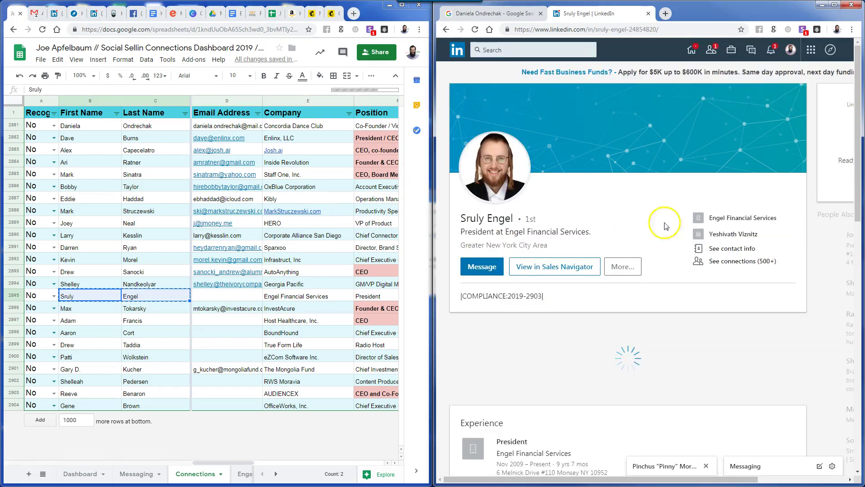
# Copy the e-mail address from the profile's contact info into the Email Address cell of row 2895
pyautogui.click(744, 247)
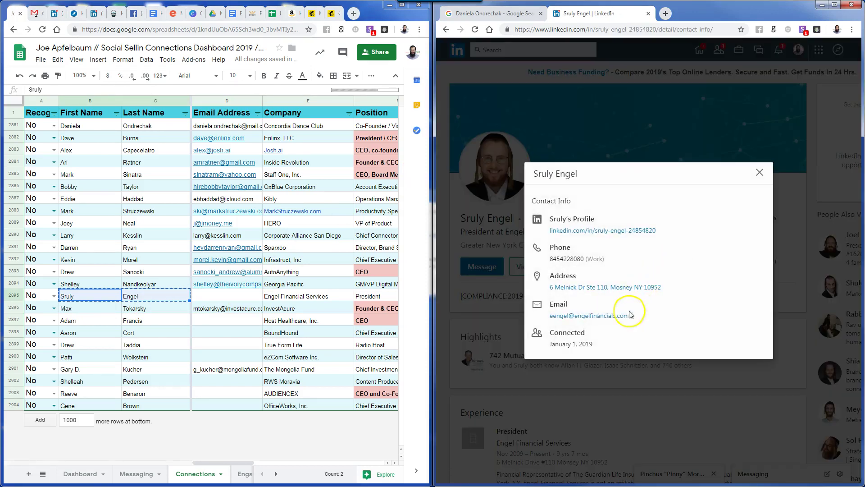
pyautogui.moveTo(631, 315); pyautogui.dragTo(547, 317)
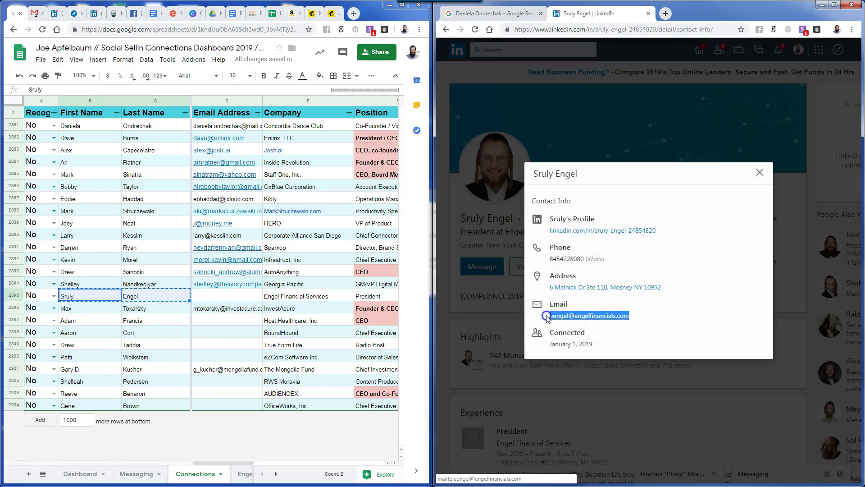
pyautogui.click(485, 253)
pyautogui.click(227, 296)
pyautogui.hotkey('ctrl', 'v')
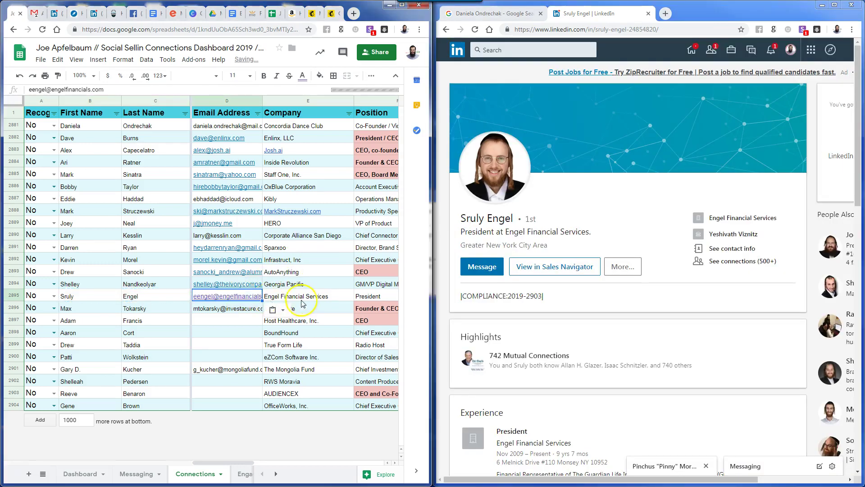
# Copy the LinkedIn profile address into the Profile column of row 2895
pyautogui.click(302, 301)
pyautogui.press('Right')
pyautogui.press('Right')
pyautogui.press('Right')
pyautogui.press('Right')
pyautogui.press('Right')
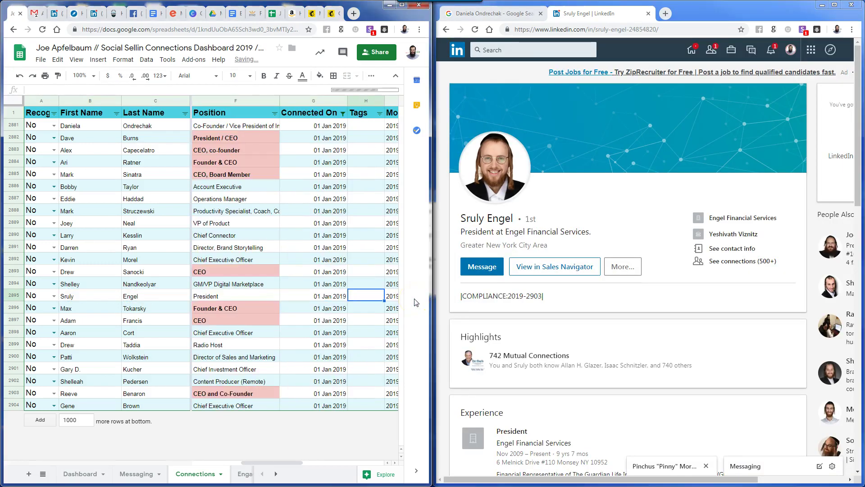
pyautogui.click(603, 31)
pyautogui.doubleClick(345, 293)
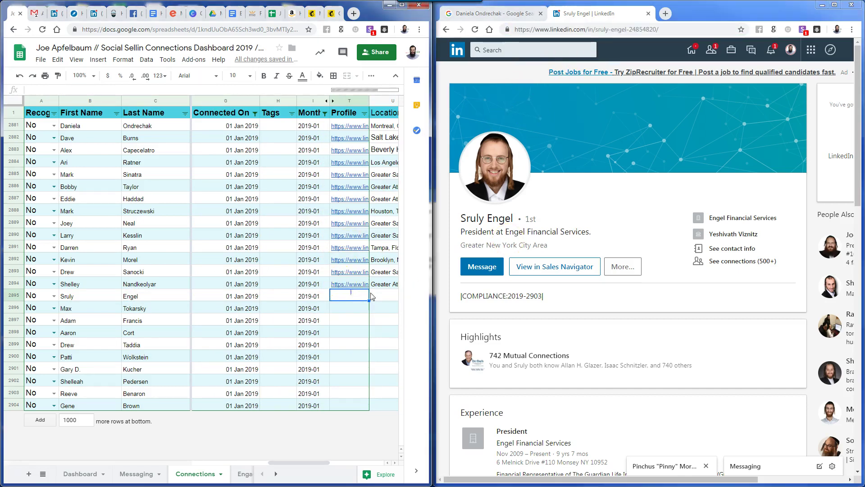
# Copy the location Greater New York City Area from the LinkedIn profile into the Location cell of row 2895
pyautogui.tripleClick(482, 248)
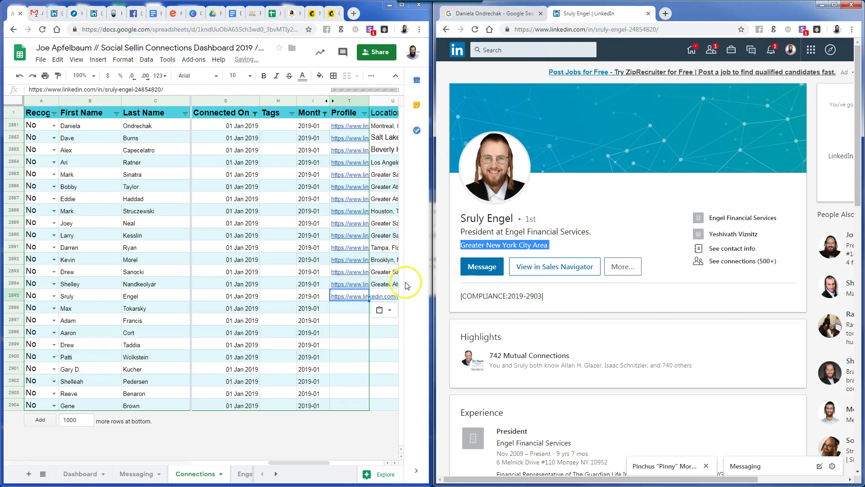
pyautogui.click(366, 296)
pyautogui.hotkey('ctrl', 'v')
pyautogui.doubleClick(381, 298)
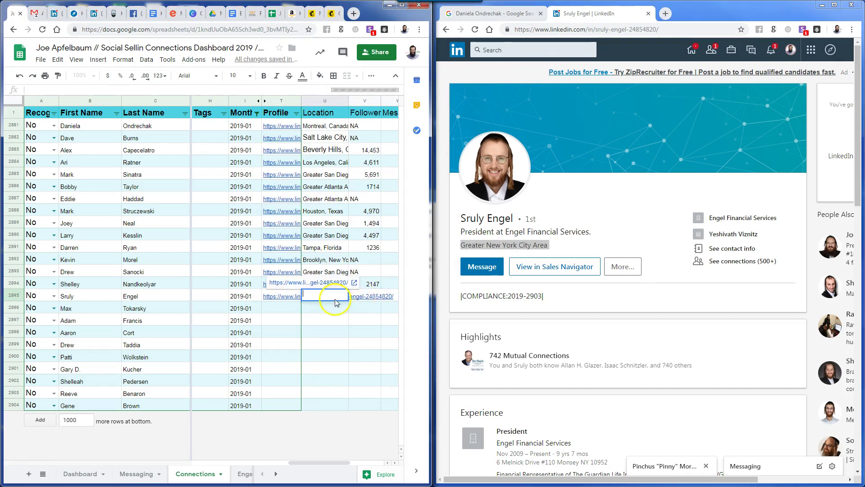
pyautogui.hotkey('ctrl', 'v')
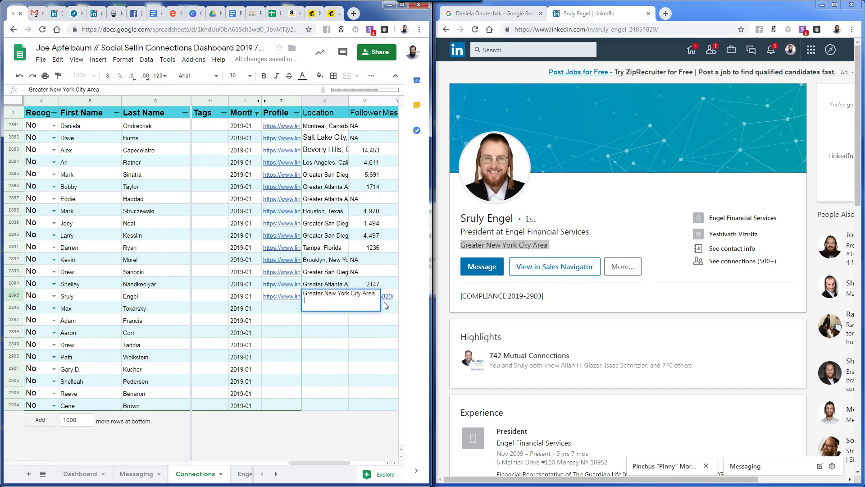
pyautogui.press('Tab')
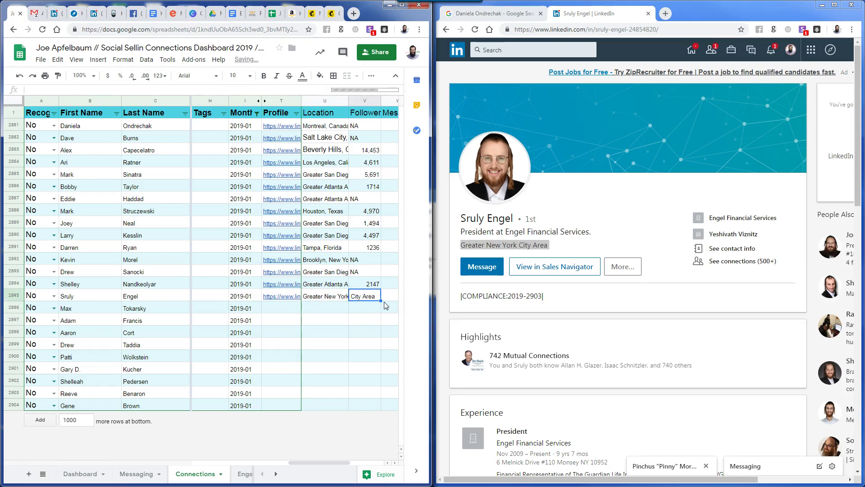
# Check the LinkedIn profile for a follower count and enter NA in the Followers cell of row 2895
pyautogui.scroll(-15, 545, 352)
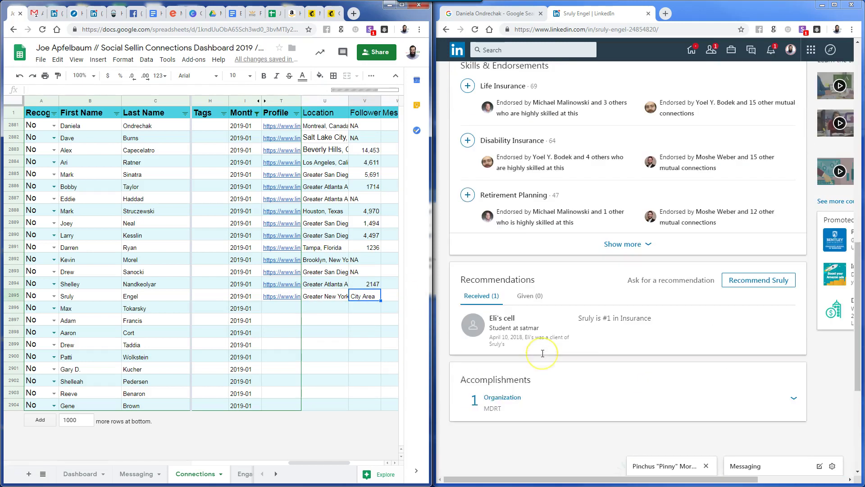
pyautogui.scroll(10, 543, 353)
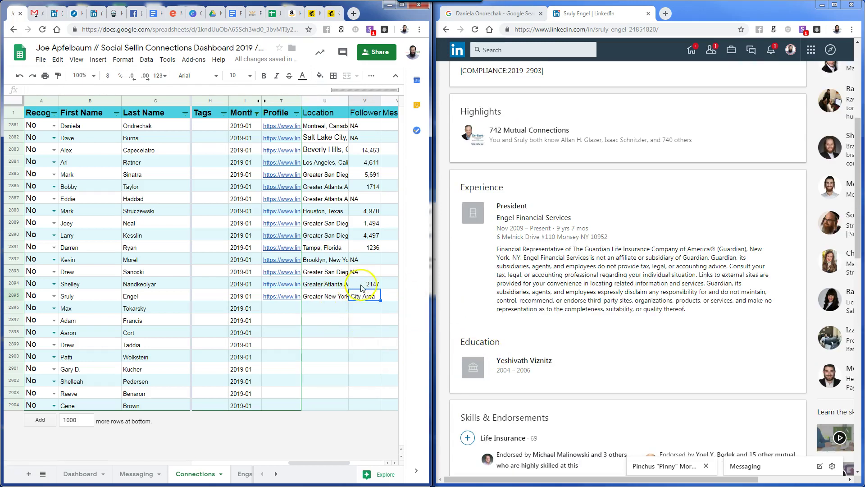
pyautogui.press('Return')
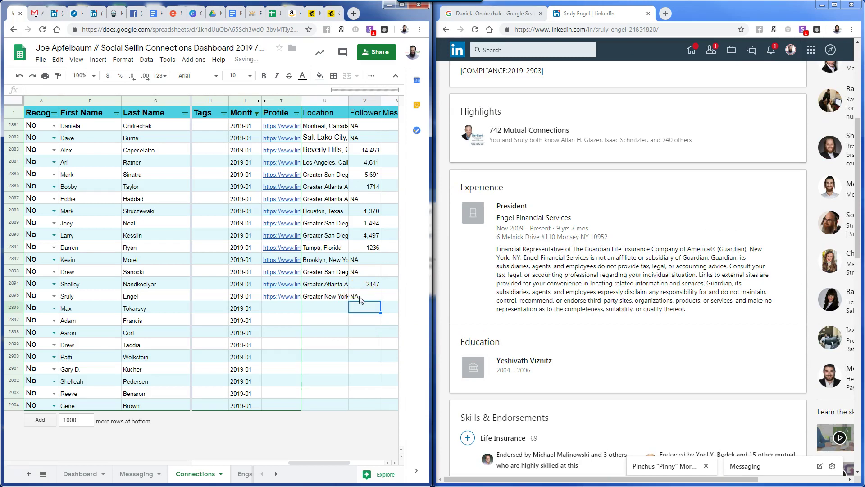
# Copy the contact's first and last name from row 2897 and open the matching LinkedIn profile through the site search
pyautogui.press('Left')
pyautogui.press('Left')
pyautogui.press('Left')
pyautogui.press('Left')
pyautogui.press('Left')
pyautogui.press('Left')
pyautogui.press('Left')
pyautogui.press('Left')
pyautogui.press('Left')
pyautogui.press('Left')
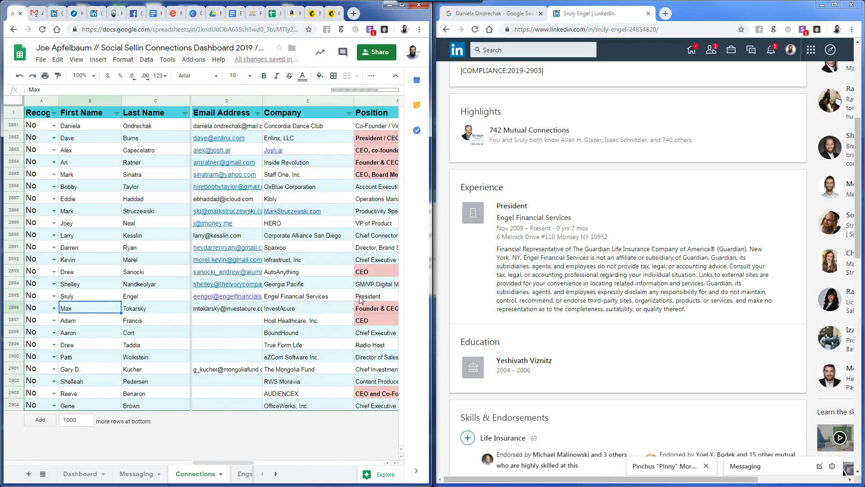
pyautogui.press('Left')
pyautogui.press('Right')
pyautogui.press('Right')
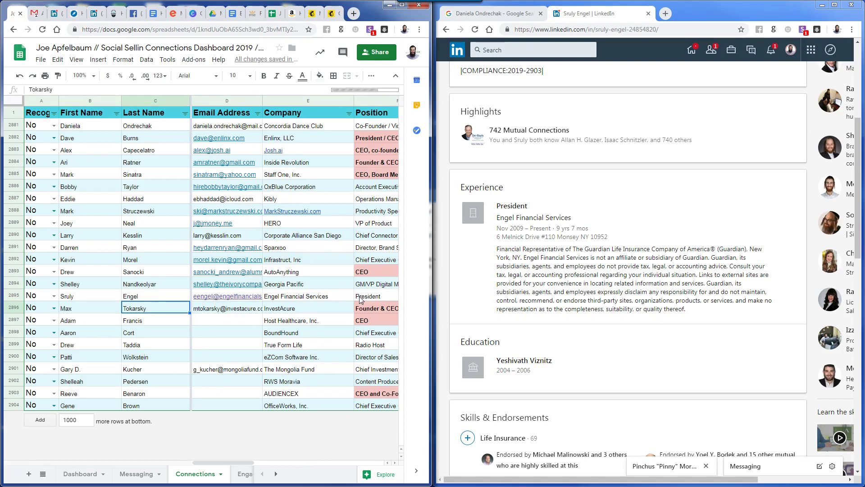
pyautogui.press('Left')
pyautogui.press('Down')
pyautogui.hotkey('shift', 'Right')
pyautogui.hotkey('ctrl', 'c')
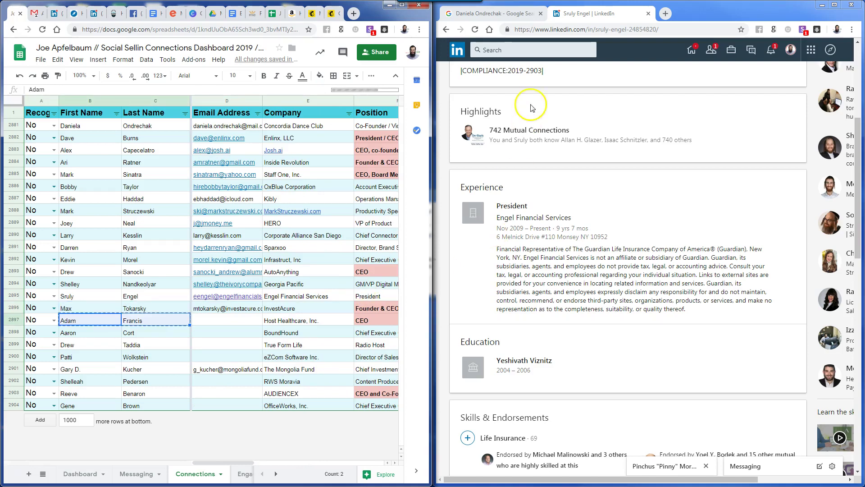
pyautogui.click(523, 50)
pyautogui.hotkey('ctrl', 'v')
pyautogui.click(520, 72)
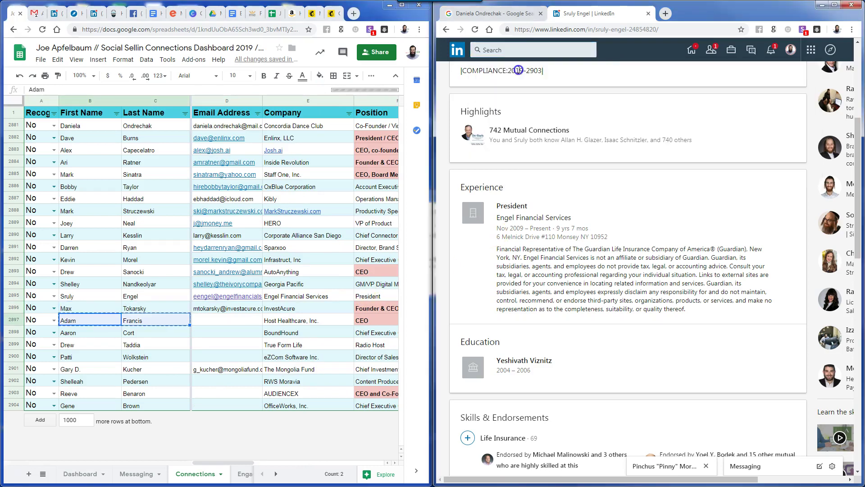
pyautogui.click(592, 30)
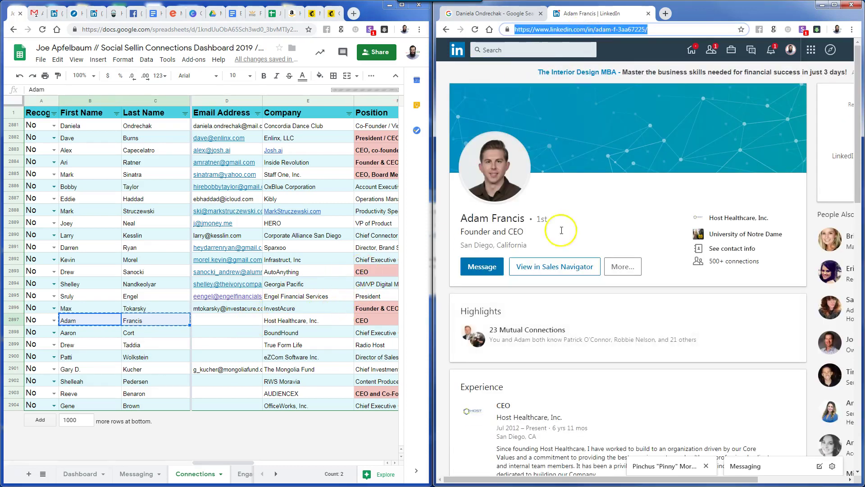
# Copy the e-mail address from the profile's contact info into the Email Address cell of row 2897
pyautogui.click(748, 248)
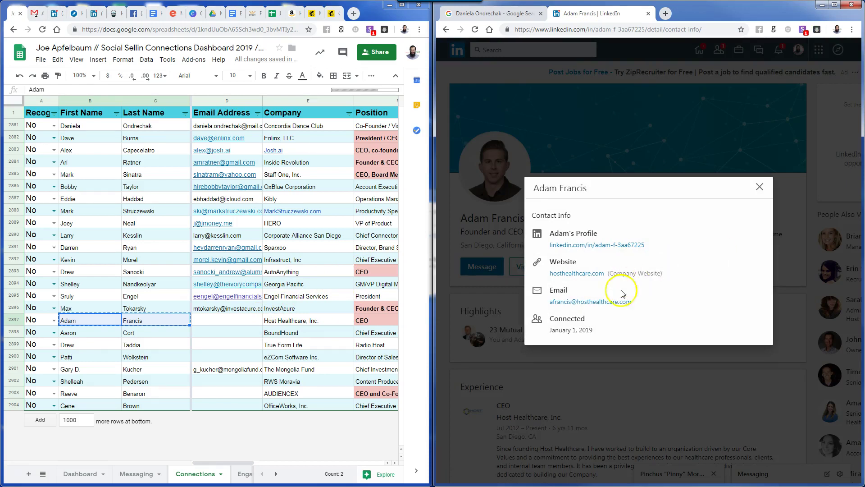
pyautogui.moveTo(633, 302); pyautogui.dragTo(552, 302)
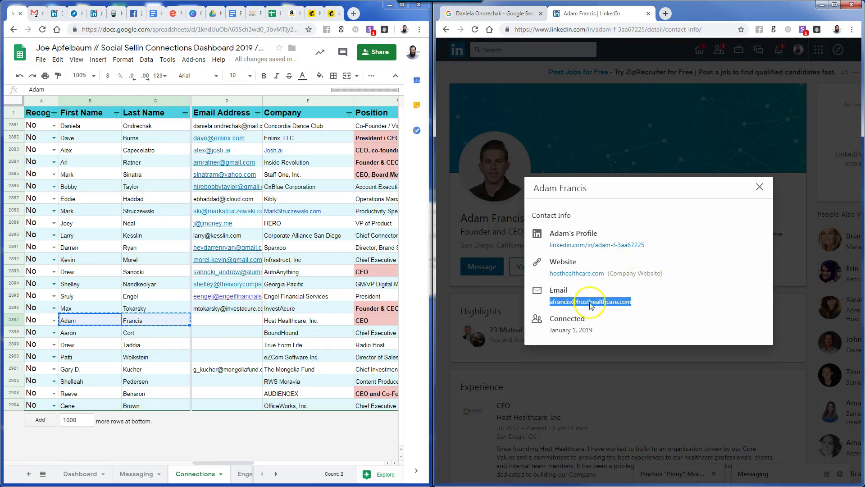
pyautogui.hotkey('ctrl', 'c')
pyautogui.click(226, 320)
pyautogui.hotkey('ctrl', 'v')
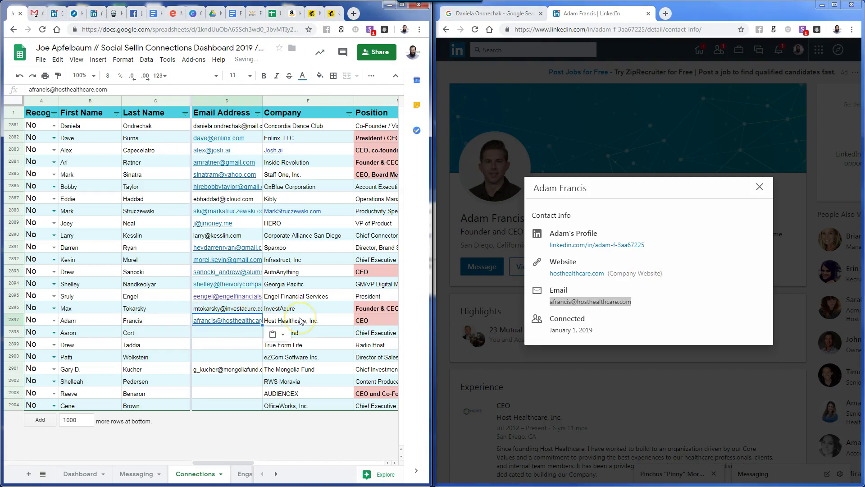
# Go back from the contact info to the main profile and copy its address into the Profile column of row 2897
pyautogui.press('Right')
pyautogui.press('Right')
pyautogui.press('Right')
pyautogui.press('Right')
pyautogui.press('Right')
pyautogui.press('Right')
pyautogui.press('Right')
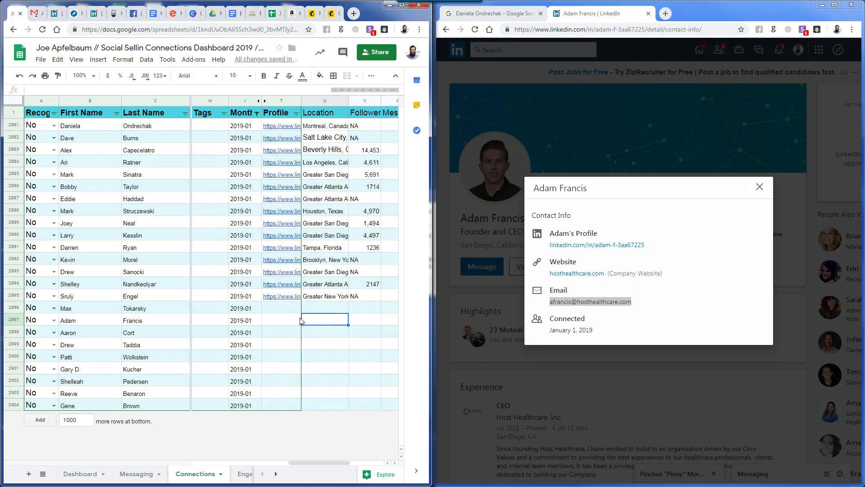
pyautogui.press('Left')
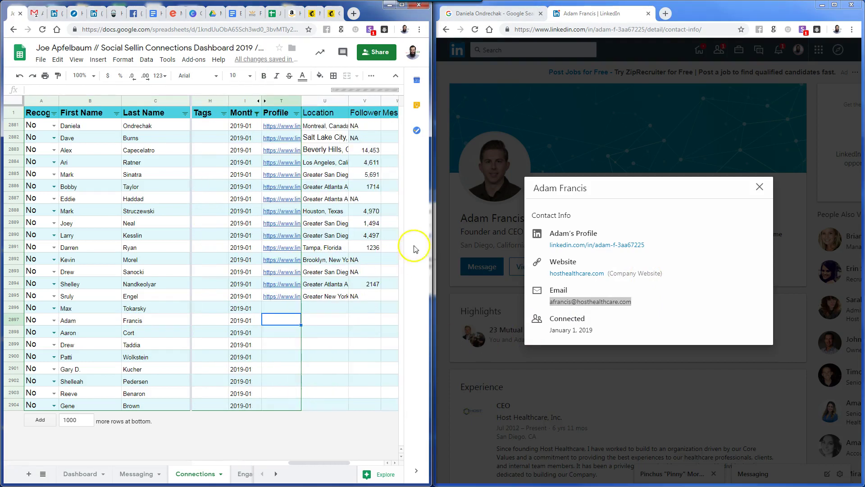
pyautogui.click(561, 30)
pyautogui.click(445, 30)
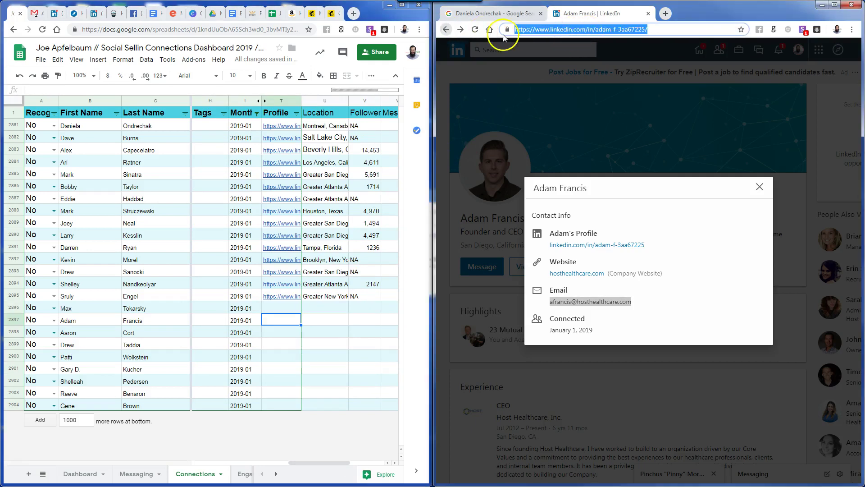
pyautogui.click(558, 30)
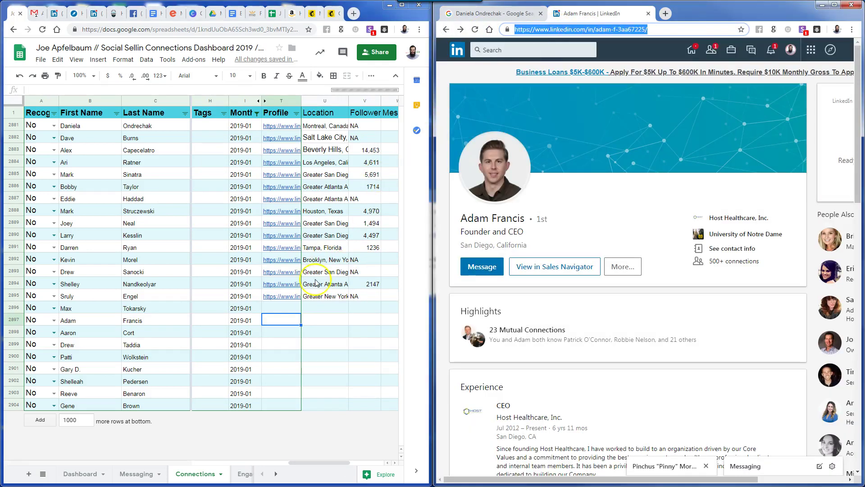
pyautogui.click(289, 325)
pyautogui.hotkey('ctrl', 'v')
# Copy the location Greater San Diego Area from row 2893 into the Location cell of row 2897
pyautogui.click(334, 271)
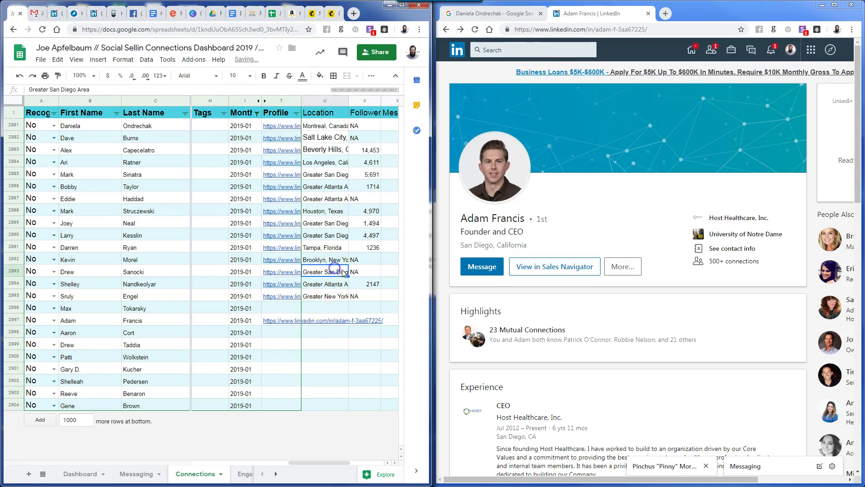
pyautogui.click(334, 320)
pyautogui.hotkey('ctrl', 'v')
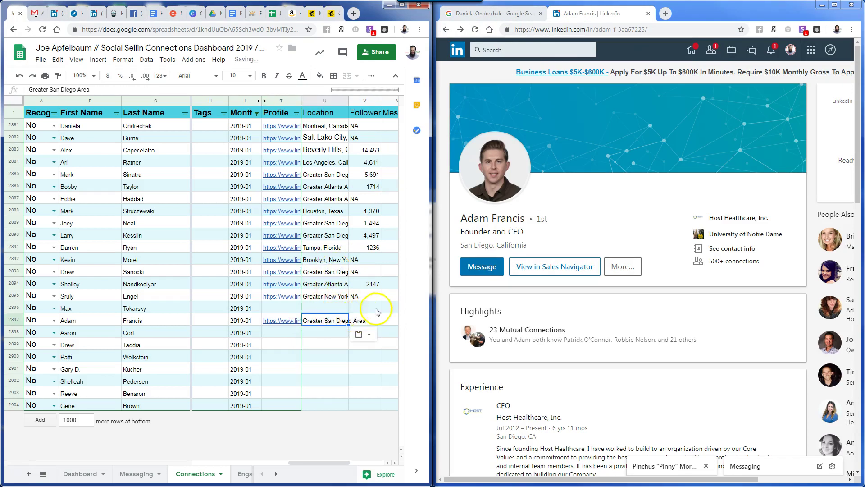
# Look through the LinkedIn profile of the row 2897 contact for a follower count, and go back to the previously viewed profile
pyautogui.click(372, 322)
pyautogui.scroll(-13, 566, 309)
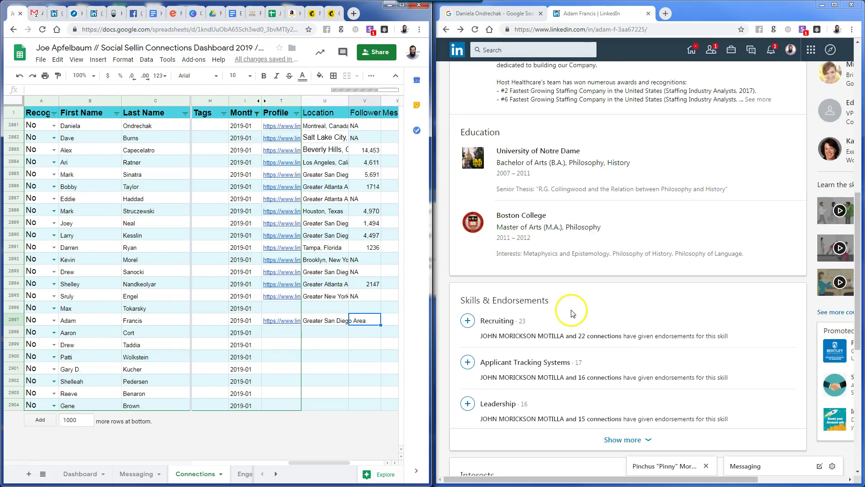
pyautogui.scroll(-2, 570, 292)
pyautogui.click(446, 29)
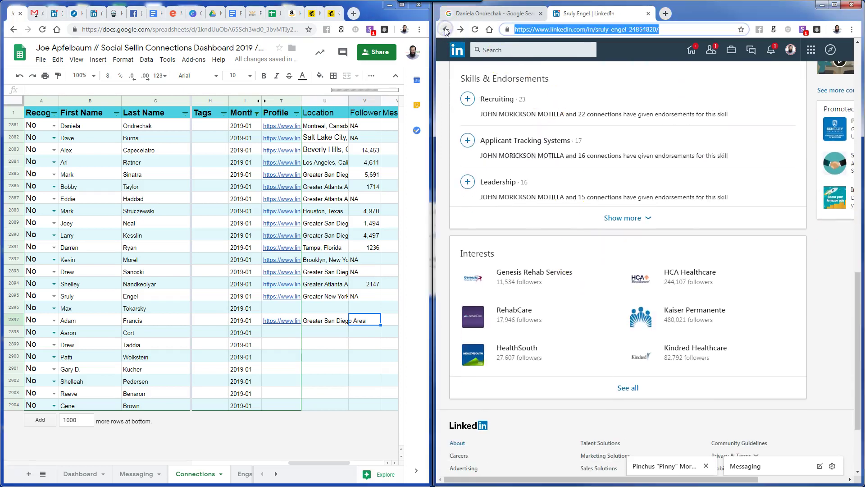
pyautogui.scroll(-3, 547, 169)
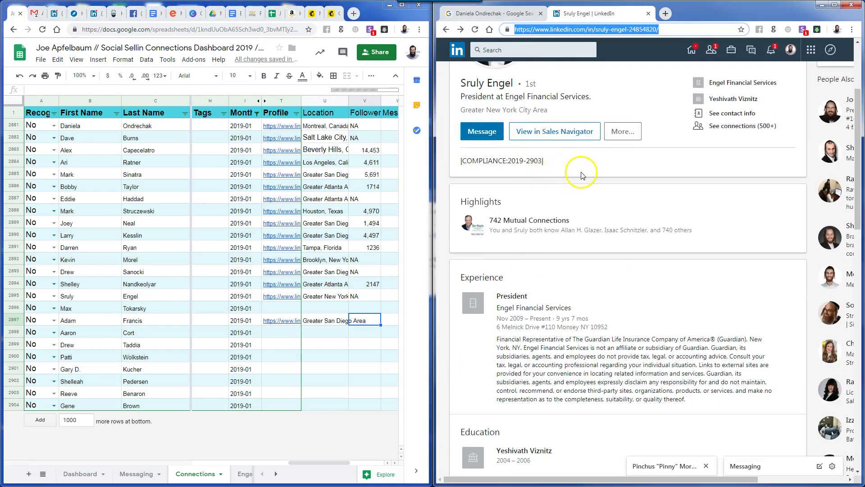
# Copy the contact's first and last name from row 2896 and open the matching LinkedIn profile through the site search
pyautogui.moveTo(95, 309); pyautogui.dragTo(183, 309)
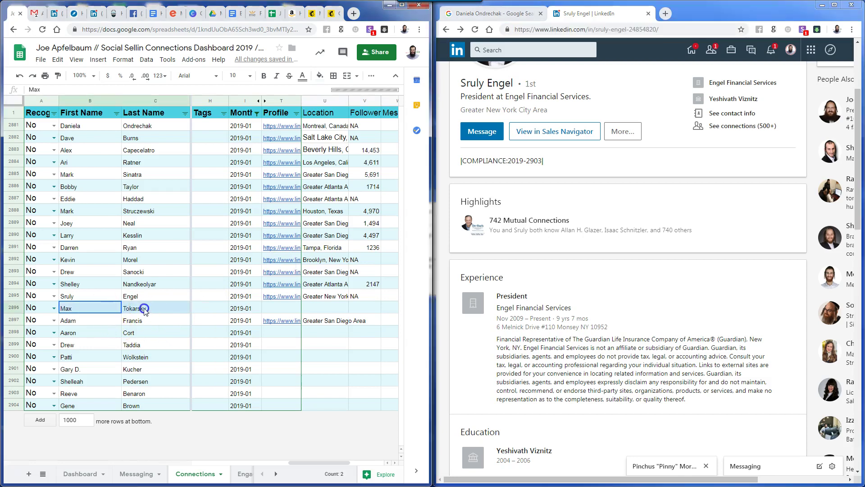
pyautogui.hotkey('ctrl', 'c')
pyautogui.click(492, 49)
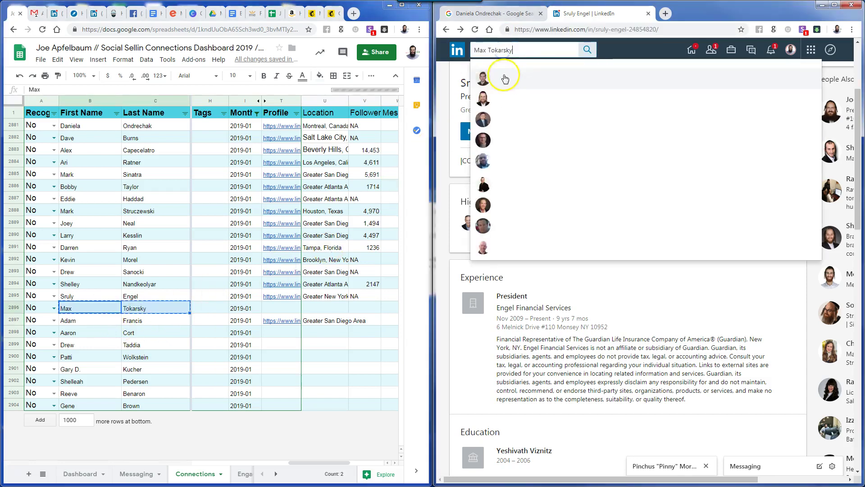
pyautogui.hotkey('ctrl', 'v')
pyautogui.click(506, 78)
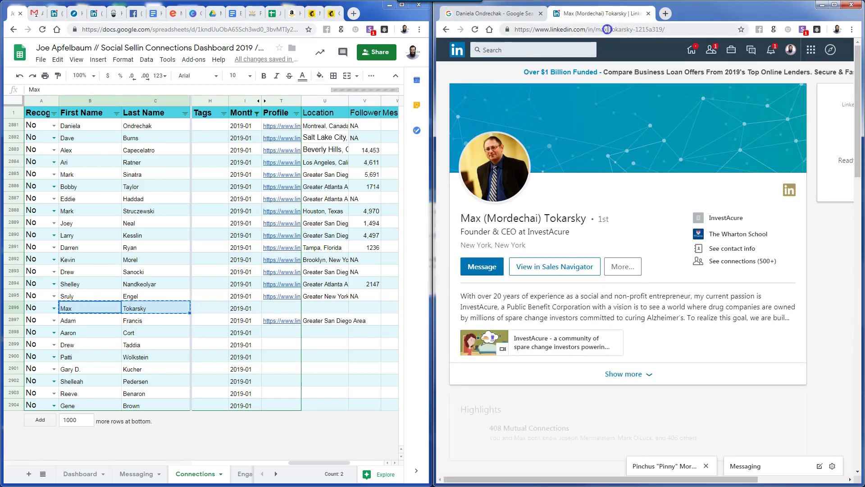
# Copy the address of the opened LinkedIn profile into the Profile column of row 2896
pyautogui.click(609, 30)
pyautogui.click(275, 308)
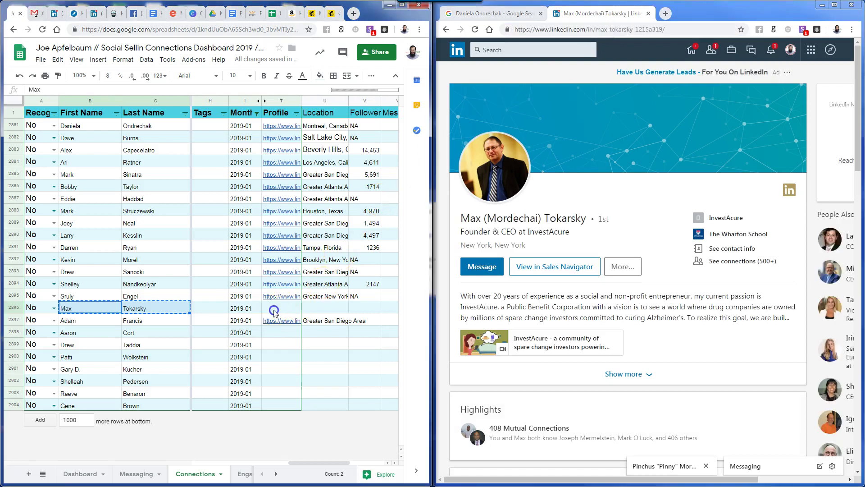
pyautogui.hotkey('ctrl', 'v')
# Copy the location New York, New York from the profile into the Location cell of row 2896, without an extra line break
pyautogui.tripleClick(494, 246)
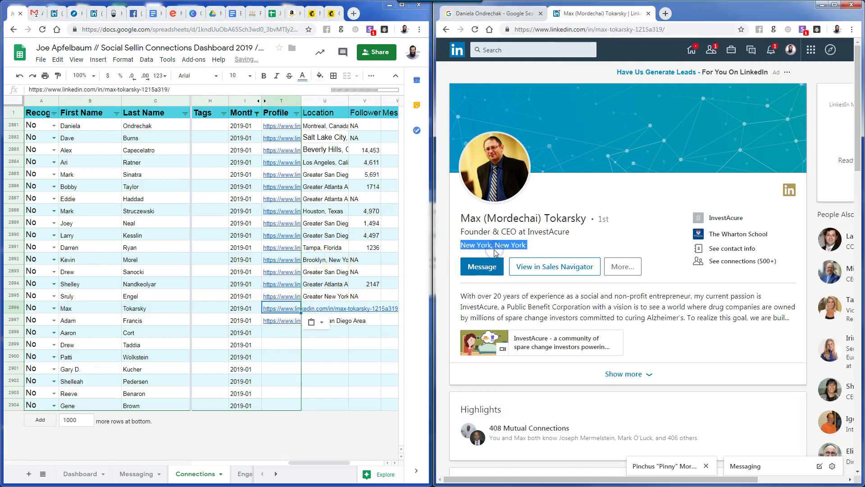
pyautogui.click(318, 311)
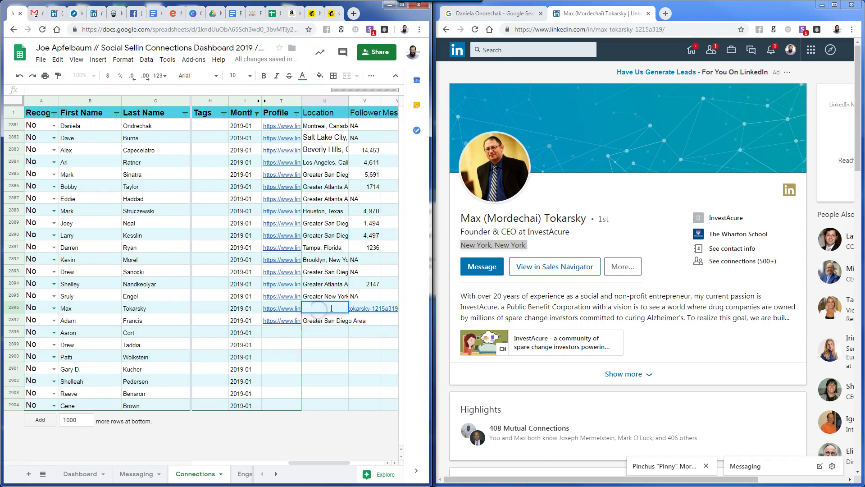
pyautogui.doubleClick(332, 308)
pyautogui.hotkey('ctrl', 'v')
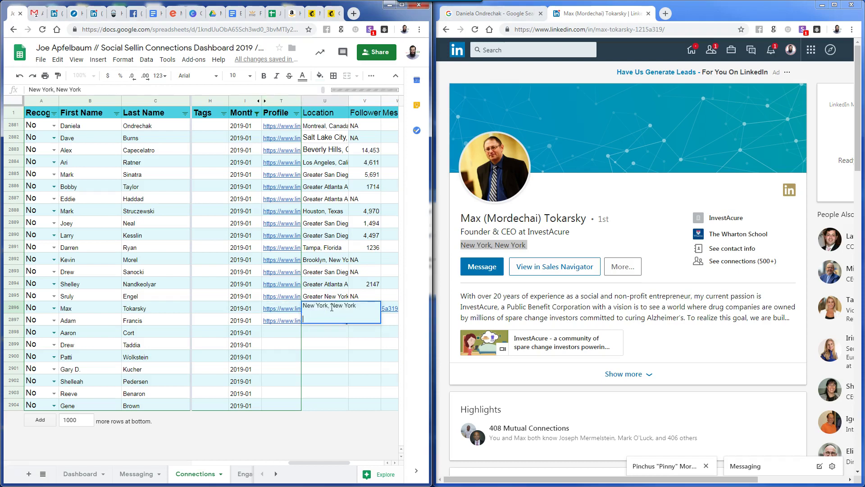
pyautogui.press('Return')
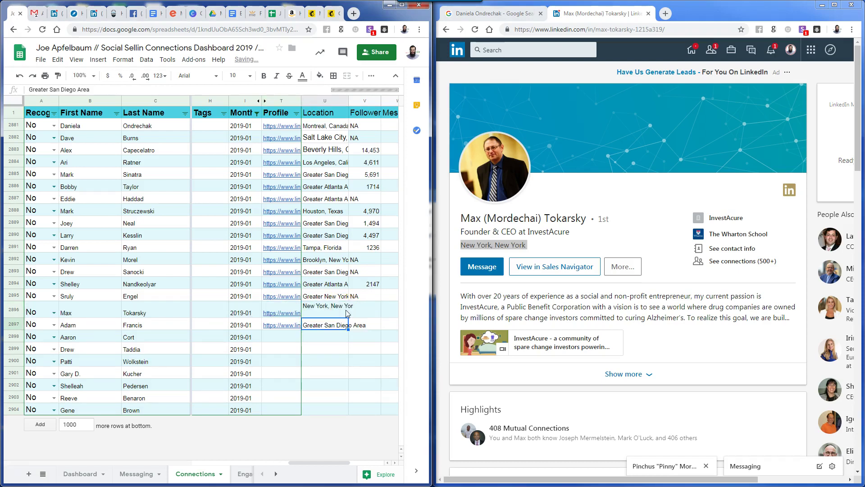
pyautogui.doubleClick(347, 310)
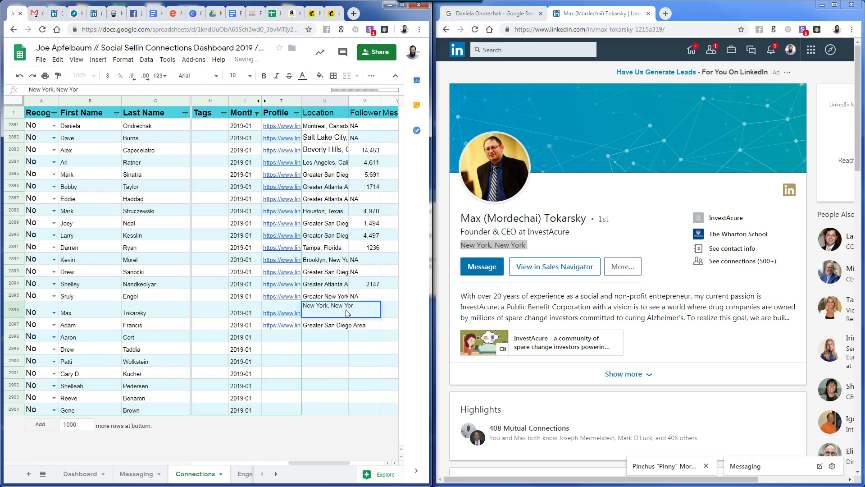
pyautogui.press('Return')
# Copy the follower count 4,432 from the profile's Activity section into the Followers cell of row 2896, and enter NA for row 2897
pyautogui.scroll(-6, 604, 275)
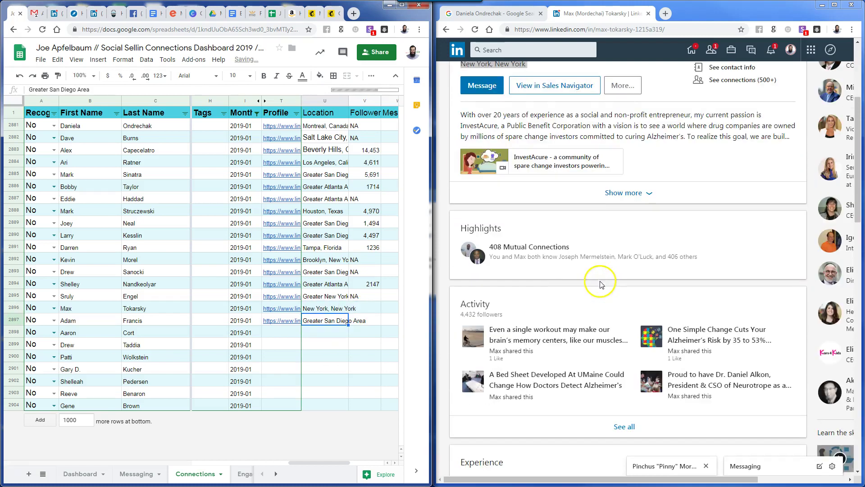
pyautogui.moveTo(477, 224); pyautogui.dragTo(463, 225)
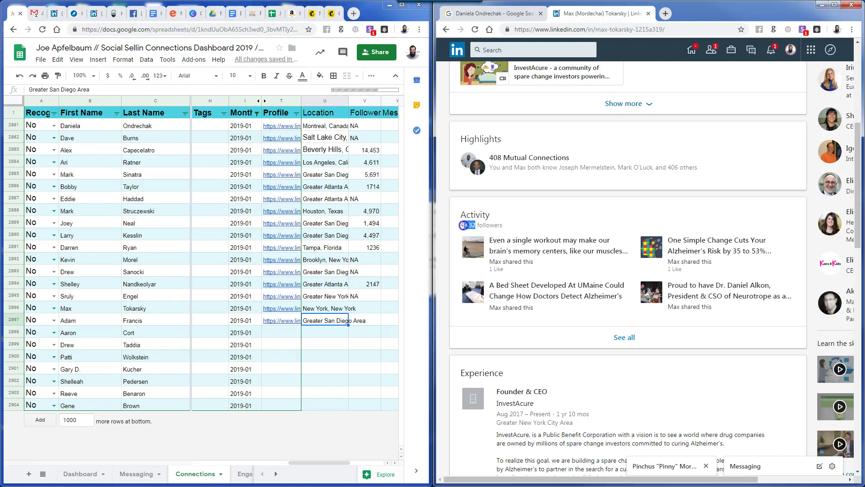
pyautogui.doubleClick(364, 307)
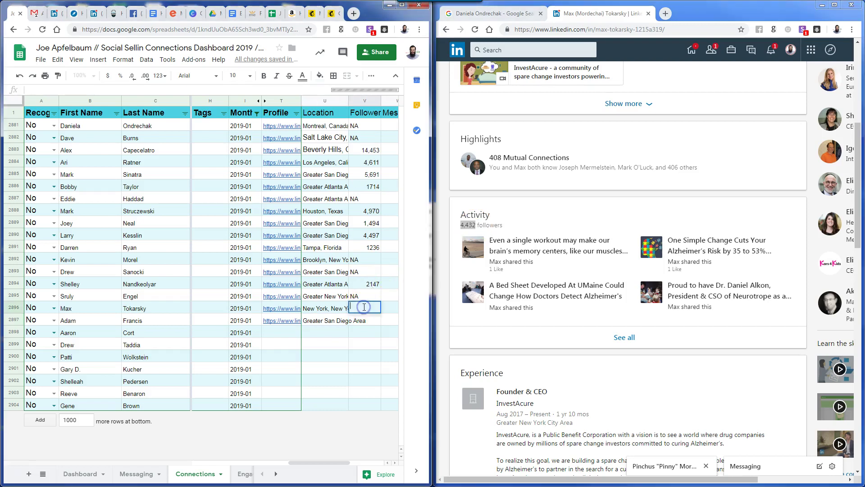
pyautogui.press('Return')
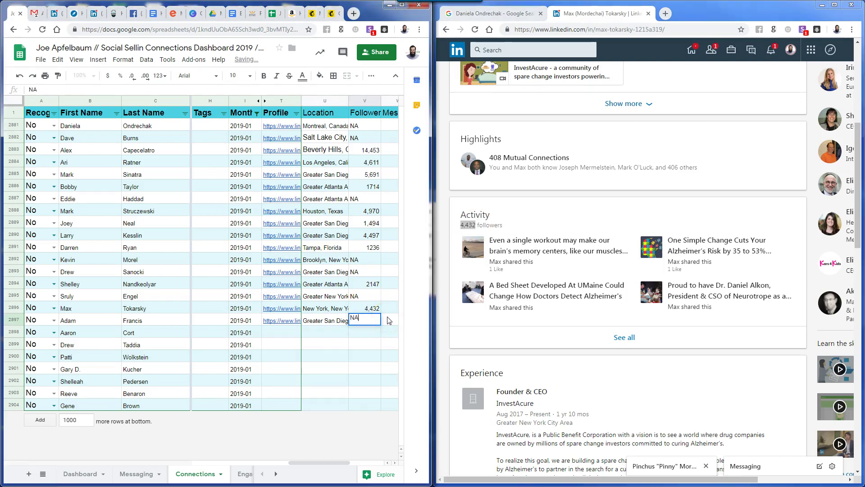
pyautogui.write('NA')
pyautogui.press('Tab')
# Fill in the Premium column with No for row 2895, YES for row 2896 and NO for row 2897
pyautogui.scroll(6, 660, 253)
pyautogui.click(624, 250)
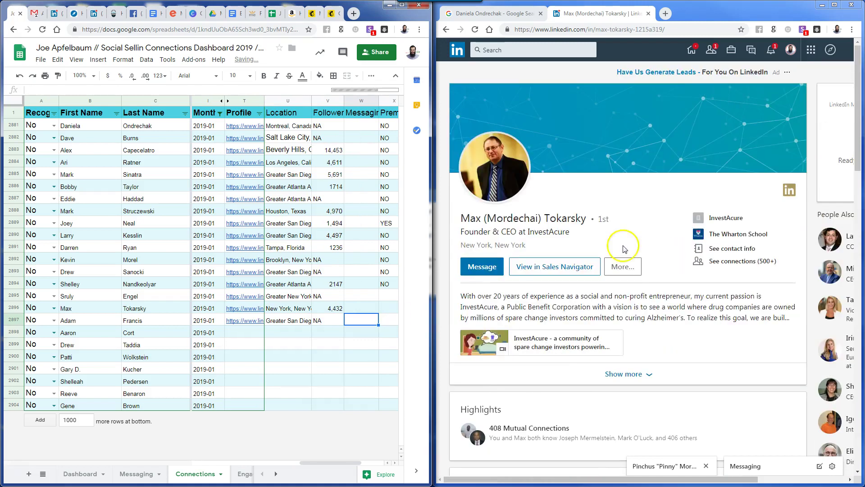
pyautogui.press('Tab')
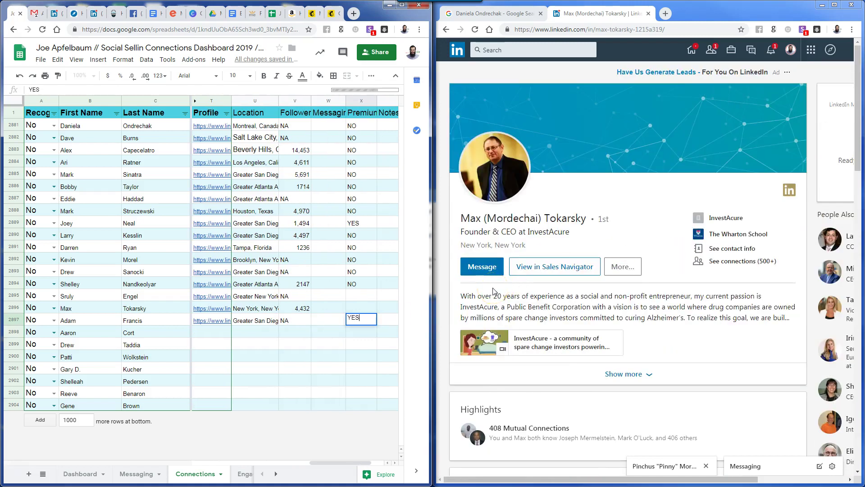
pyautogui.write('YES')
pyautogui.press('Up')
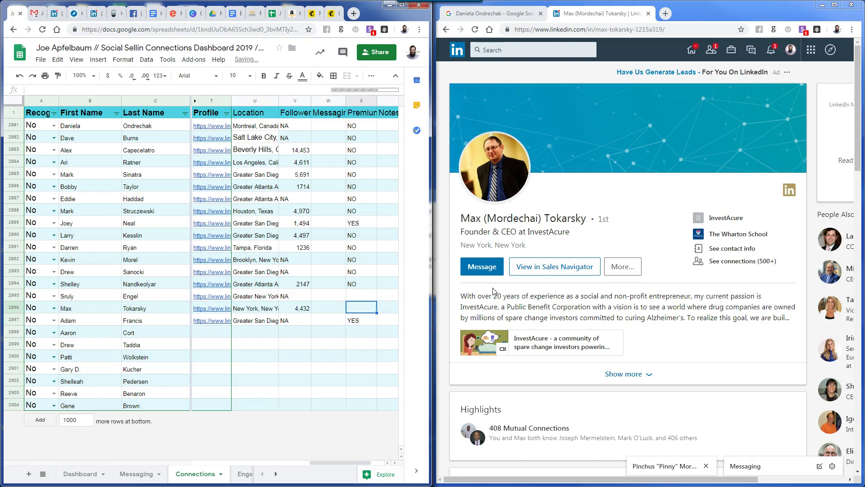
pyautogui.press('Return')
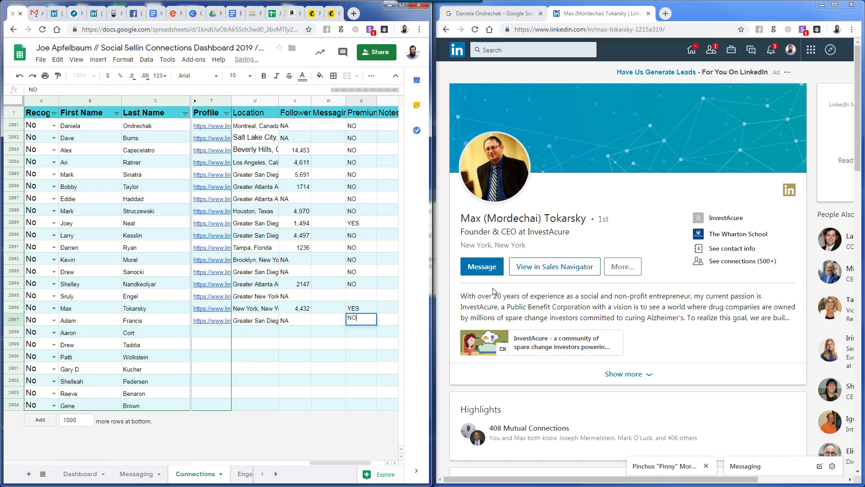
pyautogui.press('Up')
pyautogui.press('Up')
pyautogui.press('Return')
pyautogui.click(494, 282)
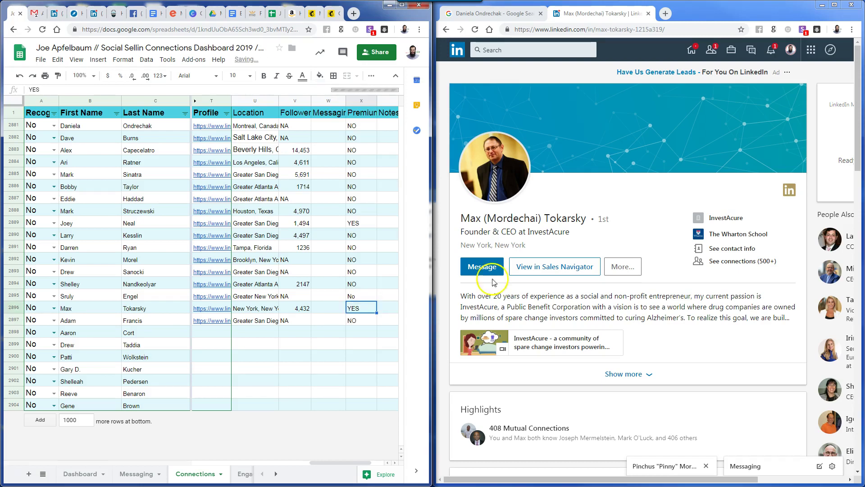
# Open the profile link from row 2897 in the LinkedIn window and recheck the profile for Premium status and a follower count
pyautogui.click(198, 319)
pyautogui.click(515, 29)
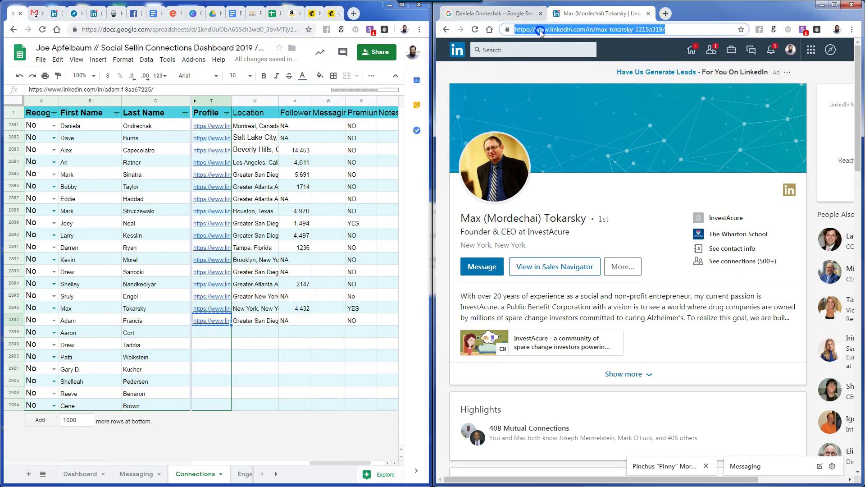
pyautogui.hotkey('ctrl', 'v')
pyautogui.press('Return')
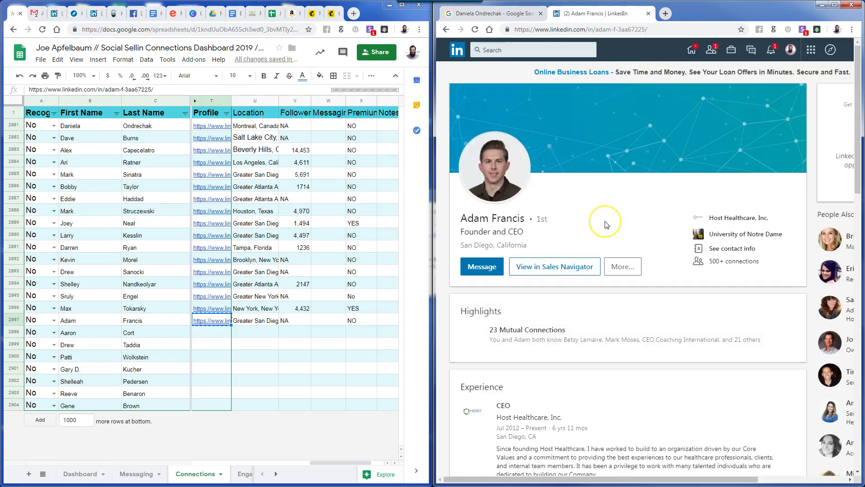
pyautogui.scroll(-7, 607, 225)
pyautogui.scroll(7, 607, 224)
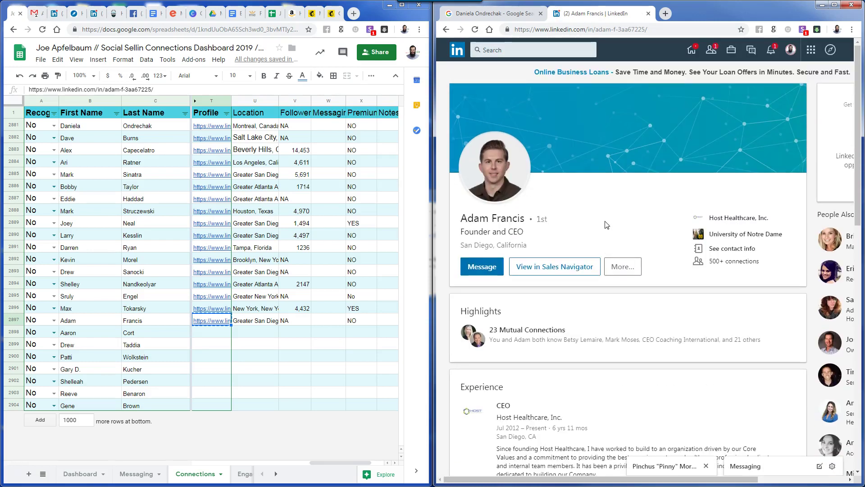
pyautogui.scroll(-20, 556, 251)
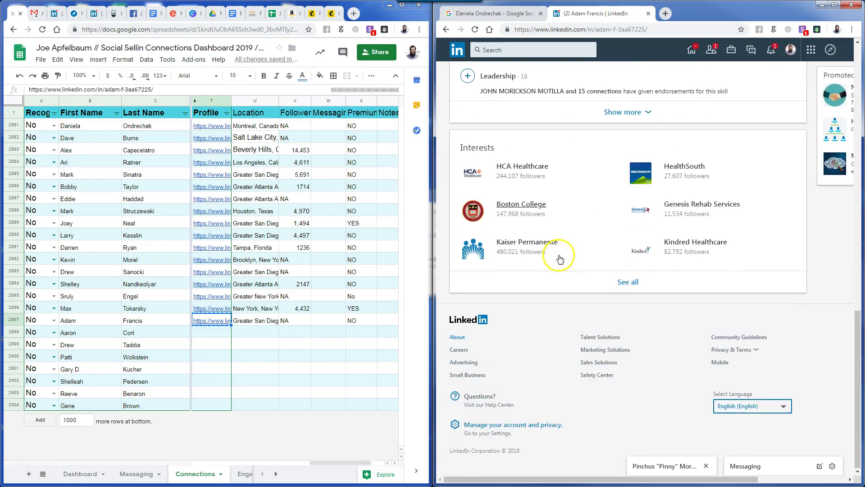
# Copy the contact's first and last name from row 2898 and open the matching LinkedIn profile through the site search
pyautogui.moveTo(69, 333); pyautogui.dragTo(129, 333)
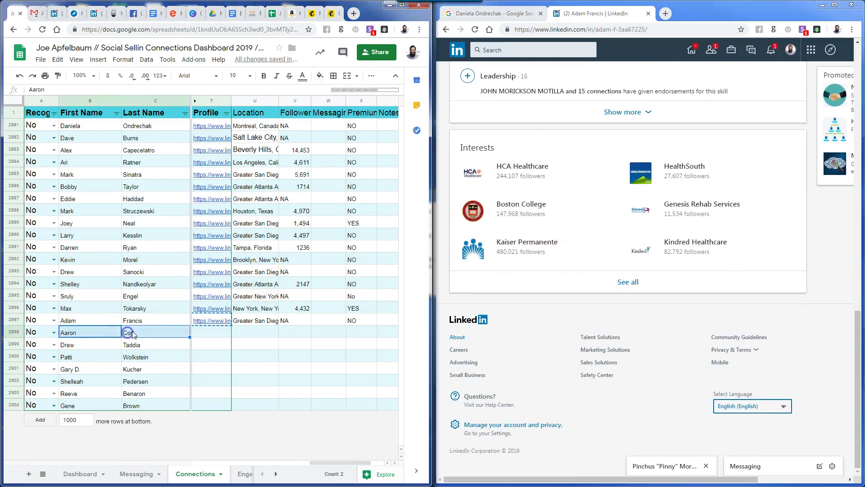
pyautogui.hotkey('ctrl', 'c')
pyautogui.click(500, 50)
pyautogui.hotkey('ctrl', 'v')
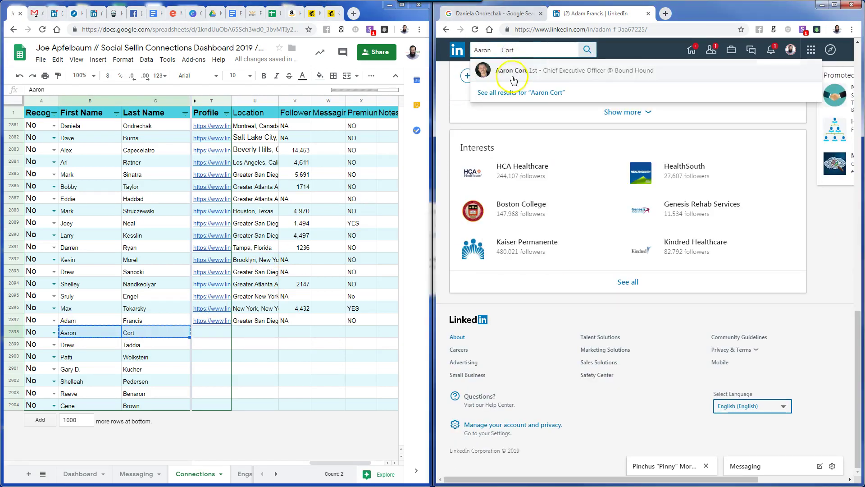
pyautogui.click(514, 73)
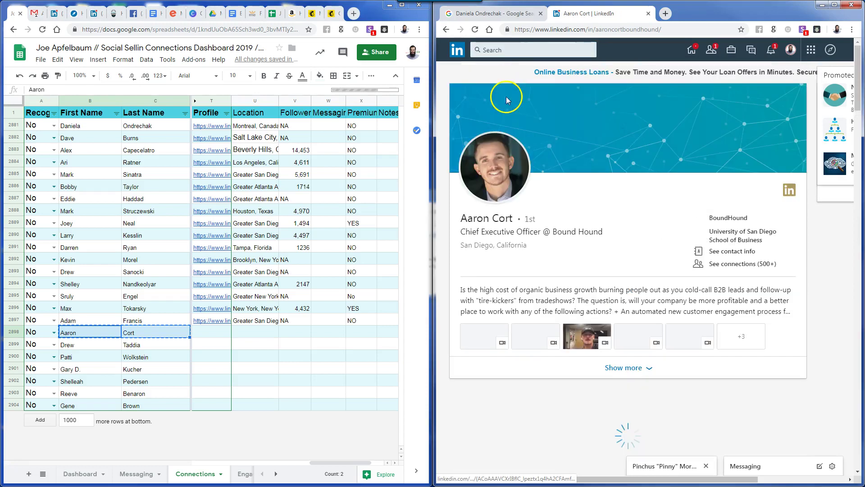
# Copy the location Greater San Diego Area from row 2897 into the Location cell of row 2898
pyautogui.click(255, 321)
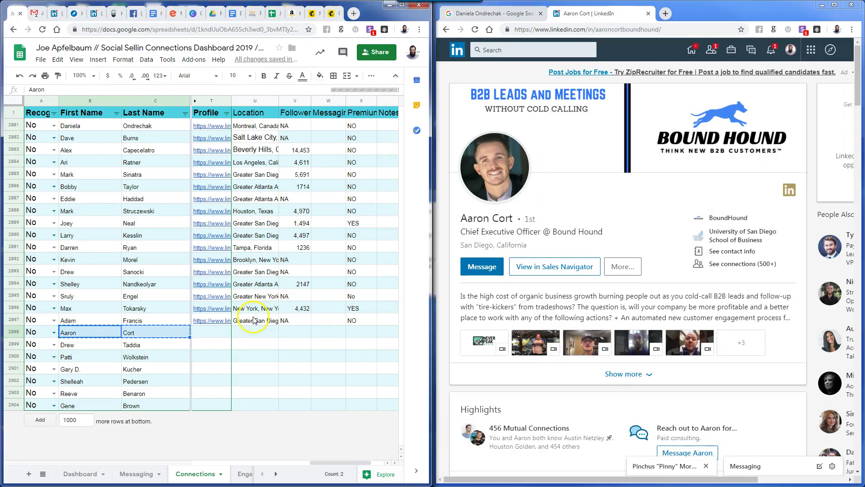
pyautogui.click(257, 336)
pyautogui.hotkey('ctrl', 'v')
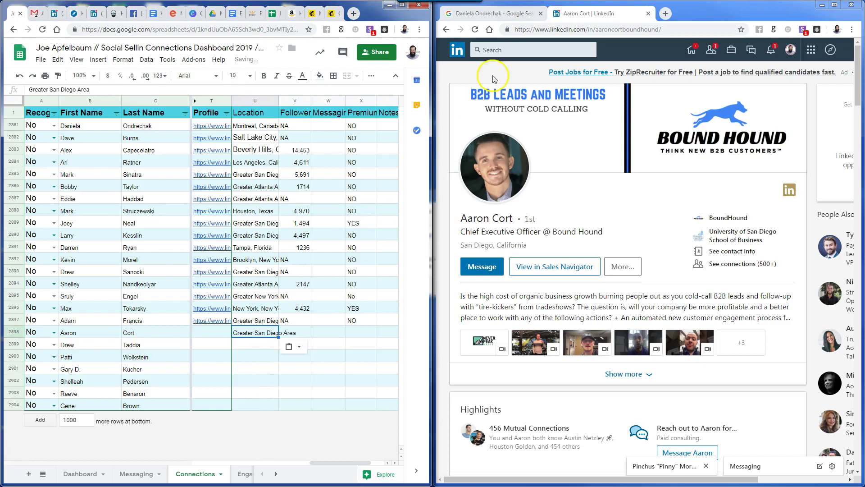
# Copy the address of the opened LinkedIn profile into the Profile column of row 2898
pyautogui.click(545, 31)
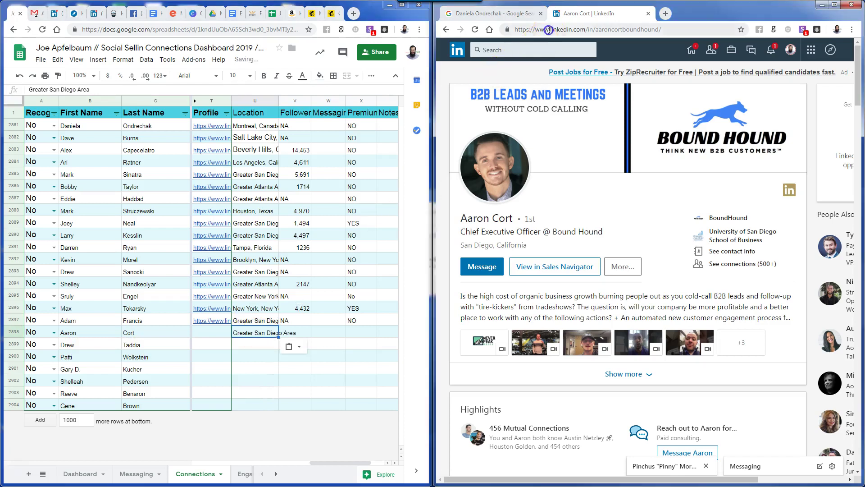
pyautogui.click(217, 332)
pyautogui.hotkey('ctrl', 'v')
# Enter 11,115 as the follower count and YES as the Premium status in row 2898
pyautogui.scroll(-7, 574, 329)
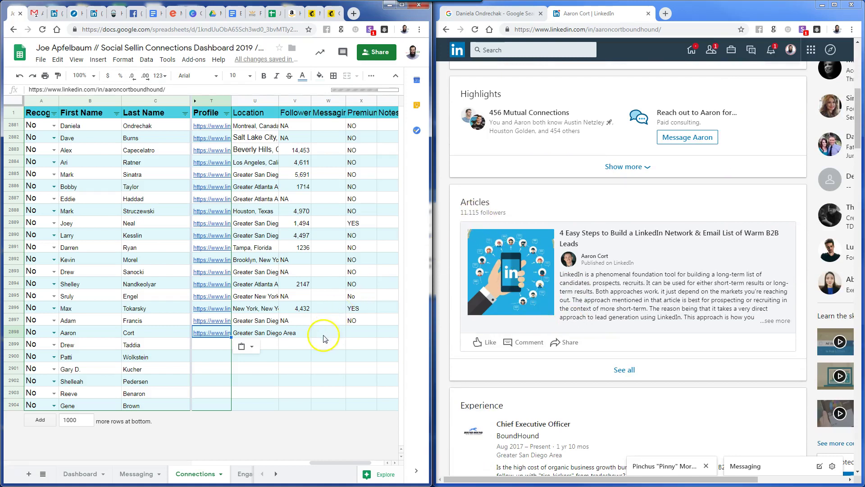
pyautogui.click(300, 335)
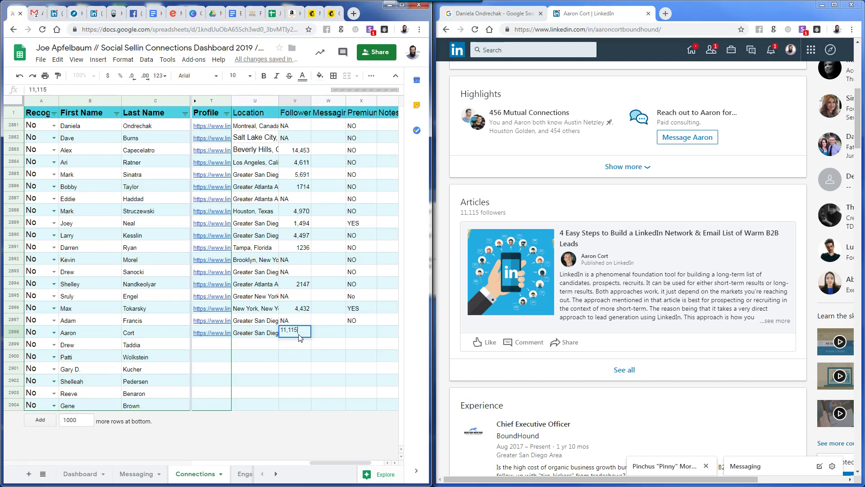
pyautogui.press('Tab')
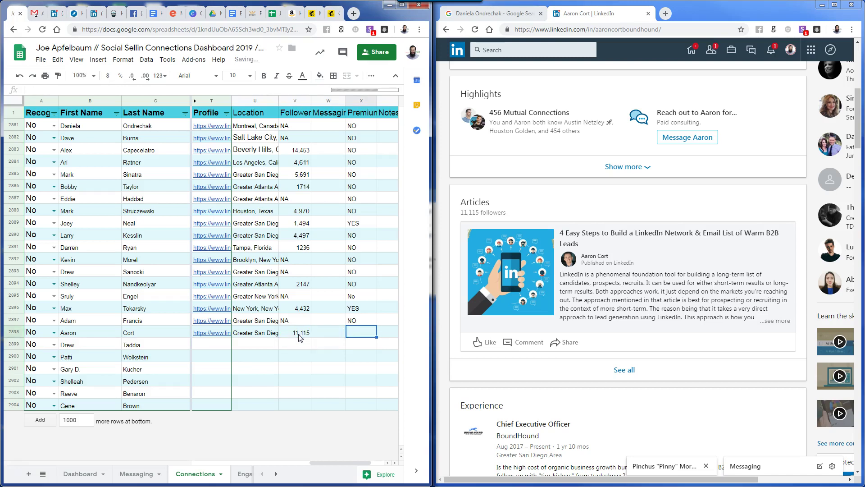
pyautogui.scroll(7, 731, 284)
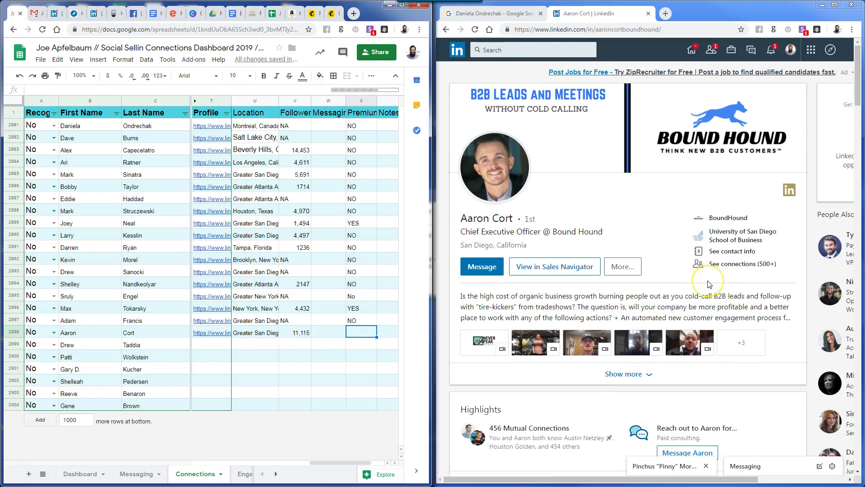
pyautogui.press('Return')
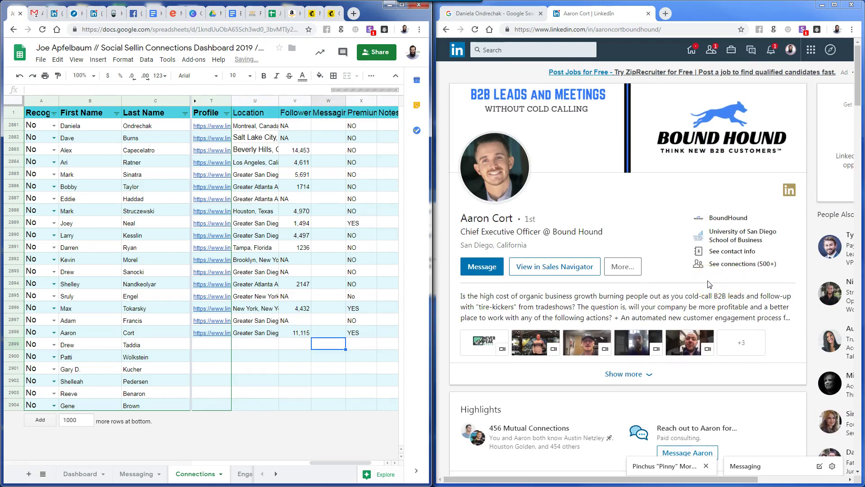
# Copy the e-mail from the LinkedIn profile's contact info into the Email Address cell of row 2898
pyautogui.press('Left')
pyautogui.press('Left')
pyautogui.press('Left')
pyautogui.press('Left')
pyautogui.press('Left')
pyautogui.press('Up')
pyautogui.press('Left')
pyautogui.press('Left')
pyautogui.press('Left')
pyautogui.press('Left')
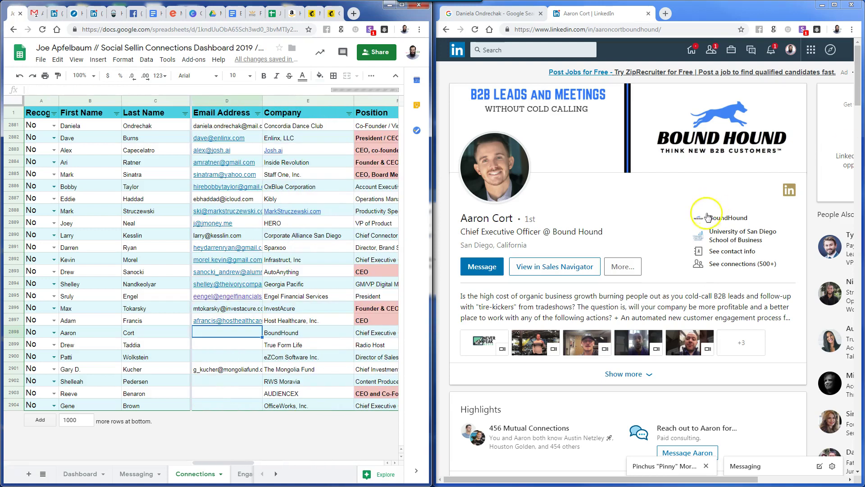
pyautogui.click(723, 251)
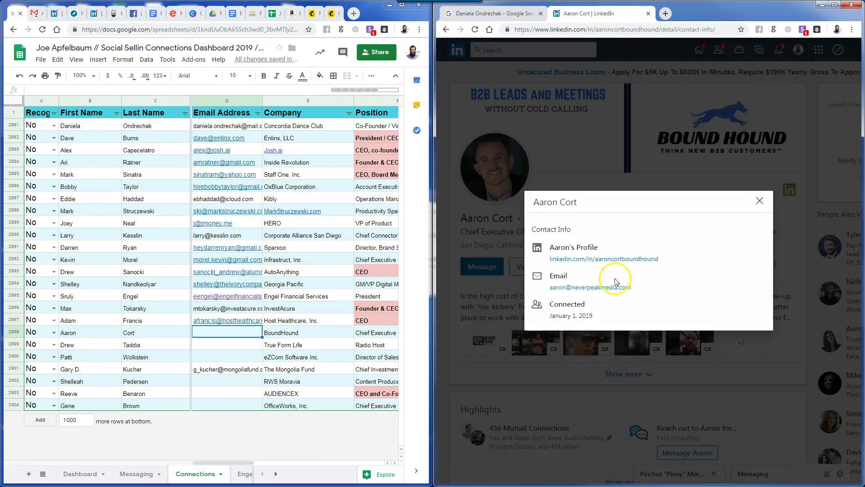
pyautogui.moveTo(631, 287); pyautogui.dragTo(549, 289)
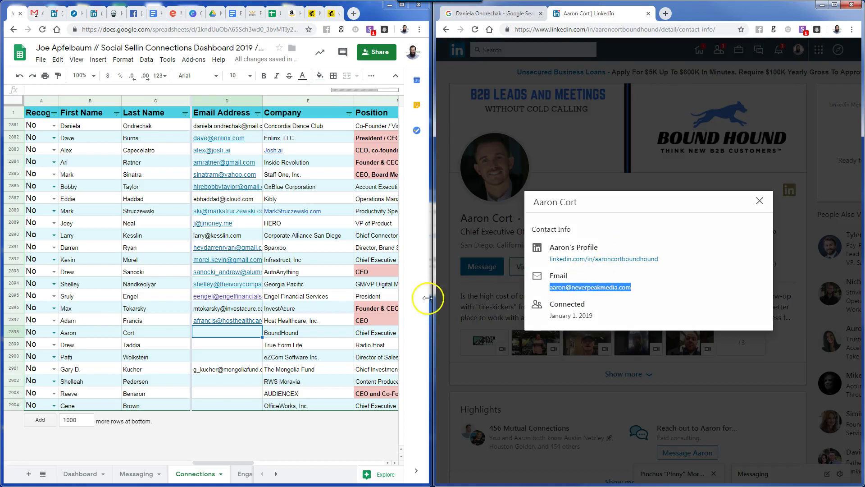
pyautogui.click(229, 334)
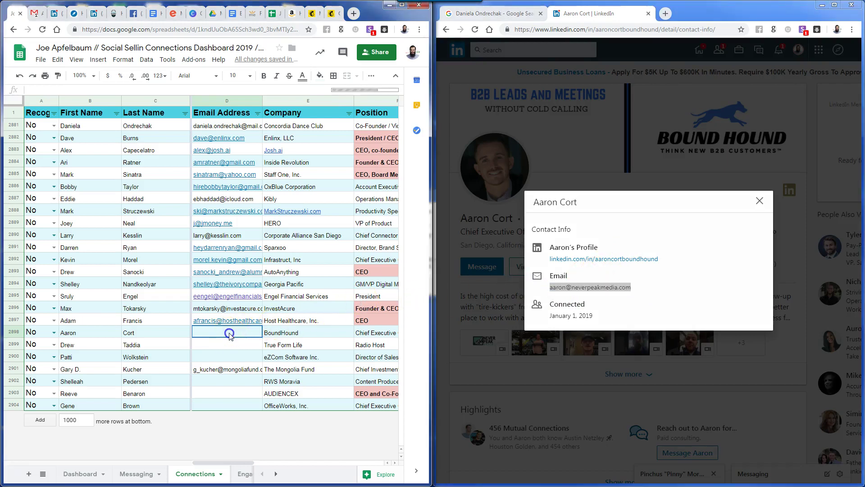
pyautogui.hotkey('ctrl', 'v')
# Copy the contact's first and last name from row 2899 and open the matching LinkedIn profile through the site search
pyautogui.click(280, 350)
pyautogui.moveTo(91, 349); pyautogui.dragTo(144, 347)
pyautogui.click(144, 347)
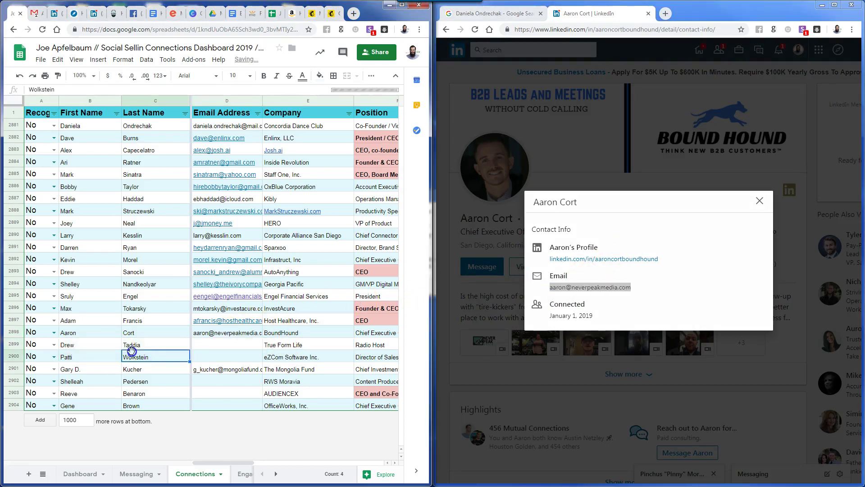
pyautogui.keyDown('shift'); pyautogui.click(95, 350); pyautogui.keyUp('shift')
pyautogui.hotkey('ctrl', 'c')
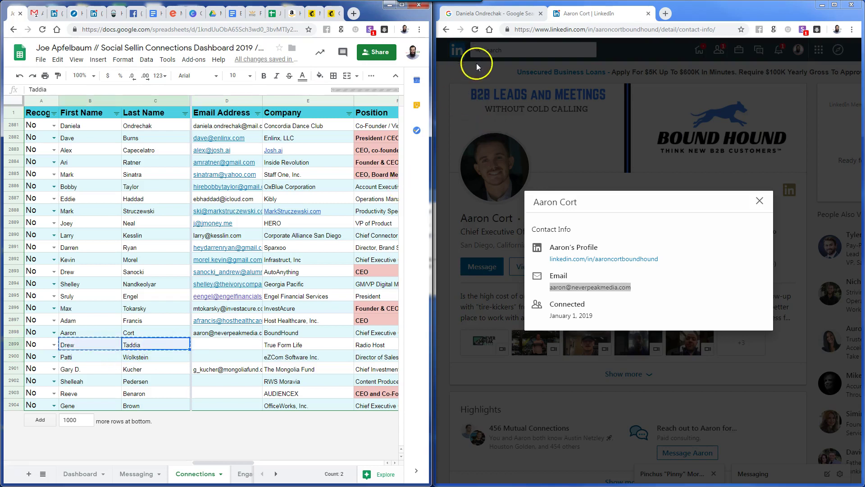
pyautogui.click(476, 60)
pyautogui.click(521, 50)
pyautogui.hotkey('ctrl', 'v')
pyautogui.click(511, 70)
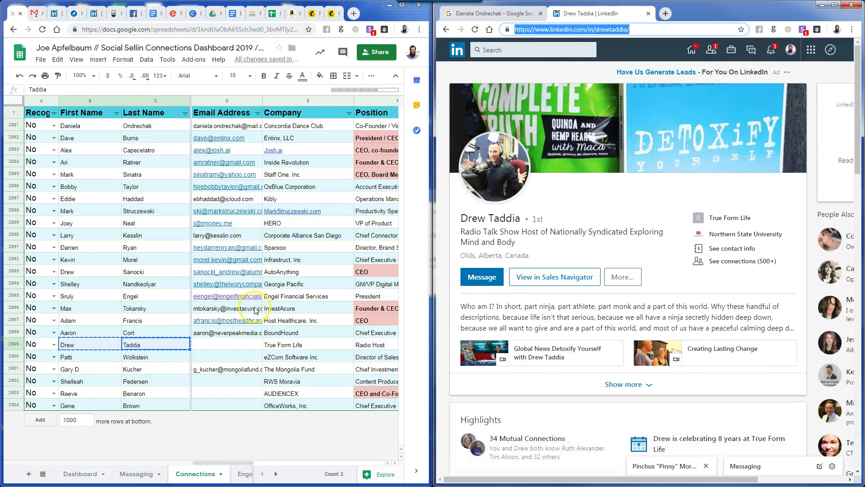
# Paste the address of the opened LinkedIn profile into the Profile column of row 2899
pyautogui.click(242, 344)
pyautogui.press('Right')
pyautogui.press('Right')
pyautogui.press('Right')
pyautogui.press('Right')
pyautogui.press('Right')
pyautogui.press('Right')
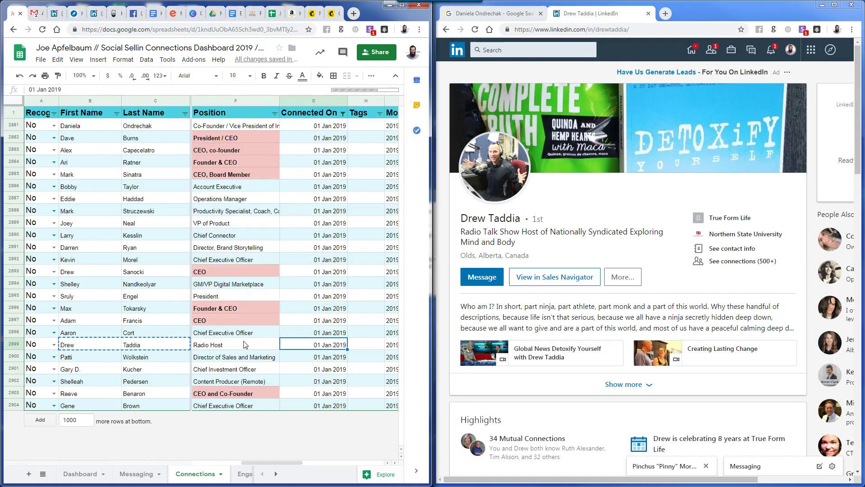
pyautogui.hotkey('ctrl', 'v')
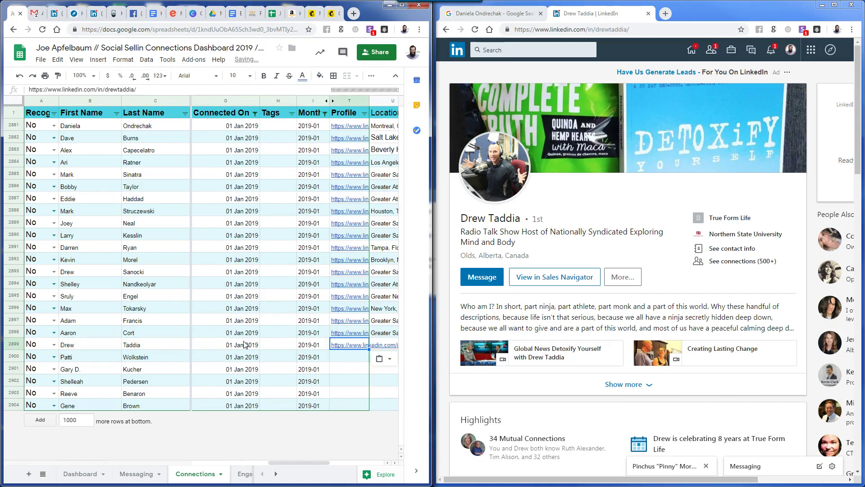
# Copy the location Olds, Alberta, Canada from the LinkedIn profile into the Location cell of row 2899
pyautogui.press('Right')
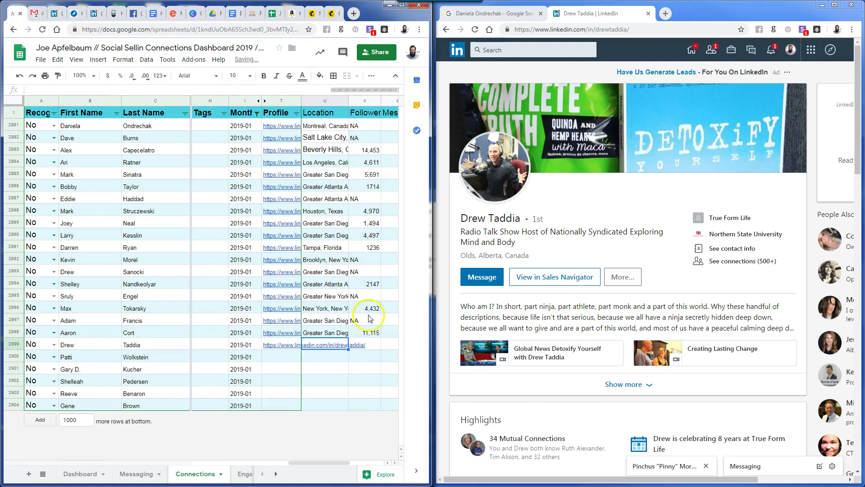
pyautogui.doubleClick(491, 255)
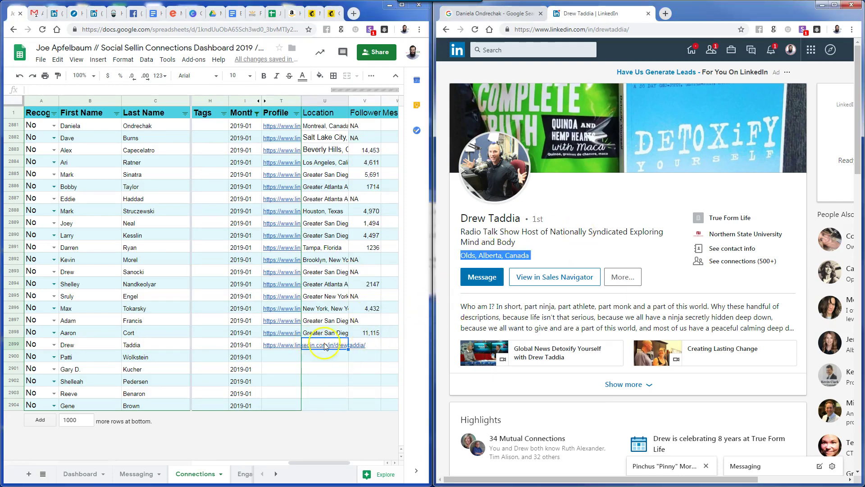
pyautogui.doubleClick(342, 345)
pyautogui.hotkey('ctrl', 'v')
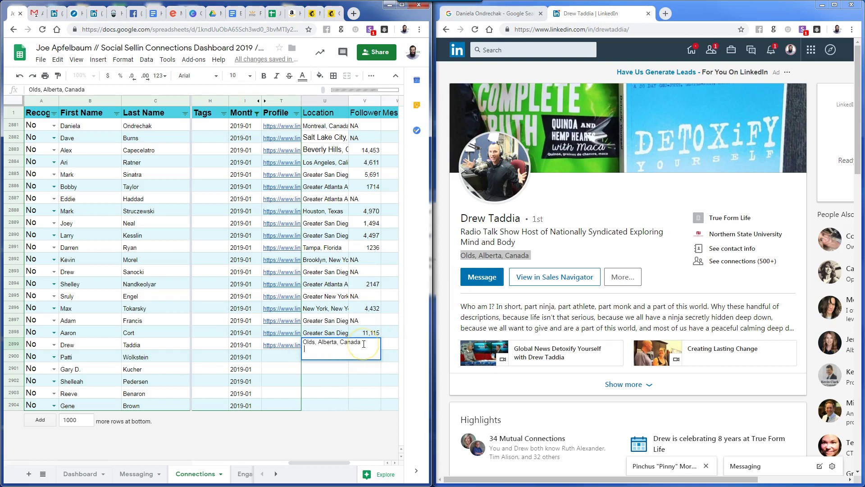
pyautogui.press('Return')
# Look up the follower count on the profile and enter 5,658 followers and Premium status NO in row 2899
pyautogui.scroll(-5, 666, 328)
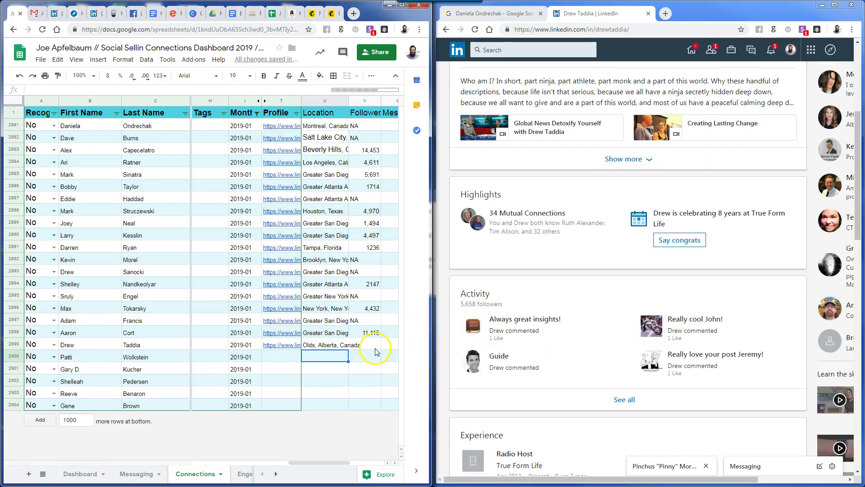
pyautogui.click(364, 346)
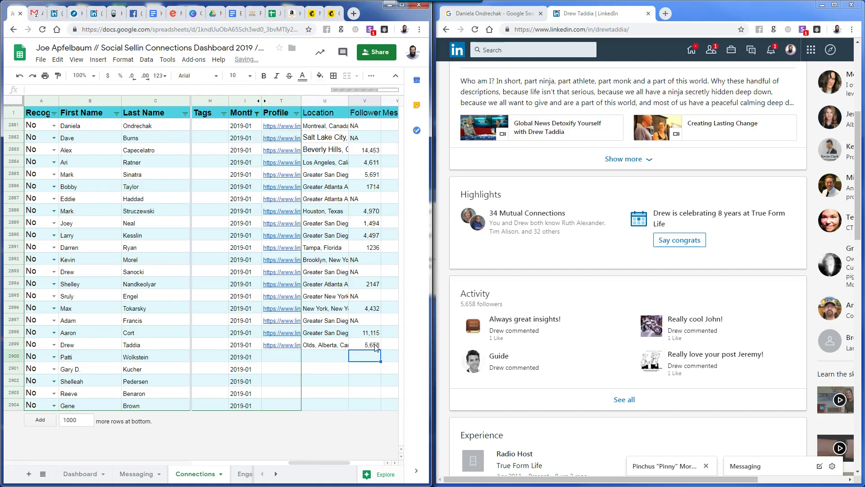
pyautogui.press('Tab')
pyautogui.press('Tab')
pyautogui.press('Tab')
pyautogui.scroll(5, 661, 289)
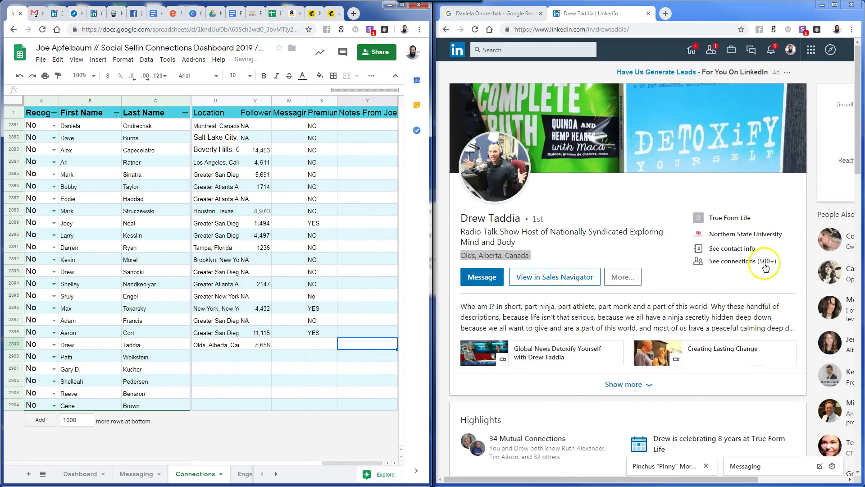
pyautogui.hotkey('shift', 'Tab')
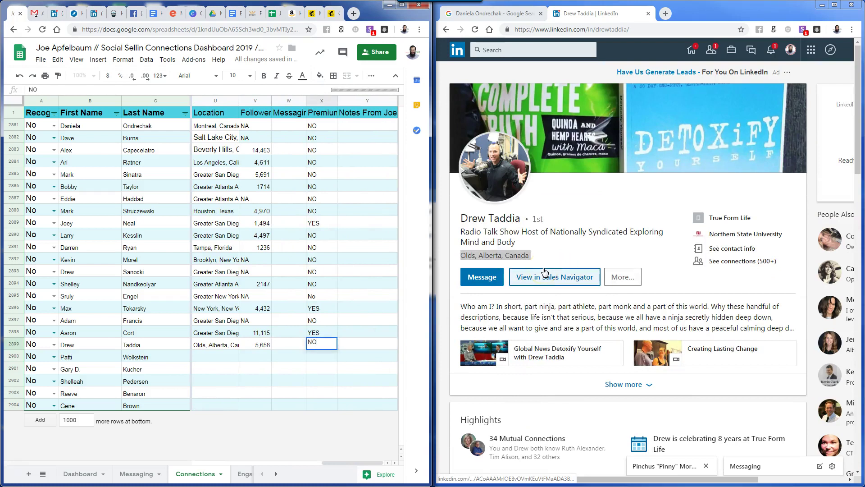
pyautogui.write('NO')
# Copy the e-mail from the LinkedIn profile's contact info into the Email Address cell of row 2899
pyautogui.hotkey('shift', 'Tab')
pyautogui.hotkey('shift', 'Tab')
pyautogui.hotkey('shift', 'Tab')
pyautogui.hotkey('shift', 'Tab')
pyautogui.hotkey('shift', 'Tab')
pyautogui.hotkey('shift', 'Tab')
pyautogui.hotkey('shift', 'Tab')
pyautogui.hotkey('shift', 'Tab')
pyautogui.hotkey('shift', 'Tab')
pyautogui.hotkey('shift', 'Tab')
pyautogui.hotkey('shift', 'Tab')
pyautogui.hotkey('shift', 'Tab')
pyautogui.hotkey('shift', 'Tab')
pyautogui.hotkey('shift', 'Tab')
pyautogui.hotkey('shift', 'Tab')
pyautogui.hotkey('shift', 'Tab')
pyautogui.hotkey('shift', 'Tab')
pyautogui.hotkey('shift', 'Tab')
pyautogui.hotkey('shift', 'Tab')
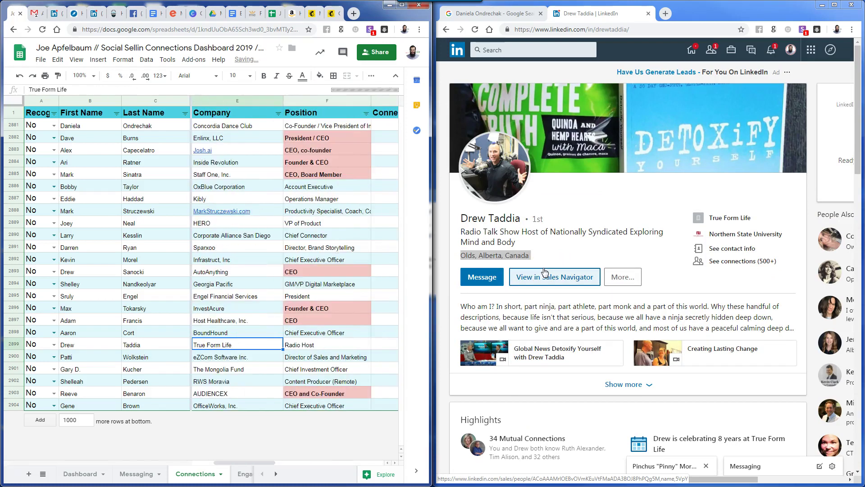
pyautogui.hotkey('shift', 'Tab')
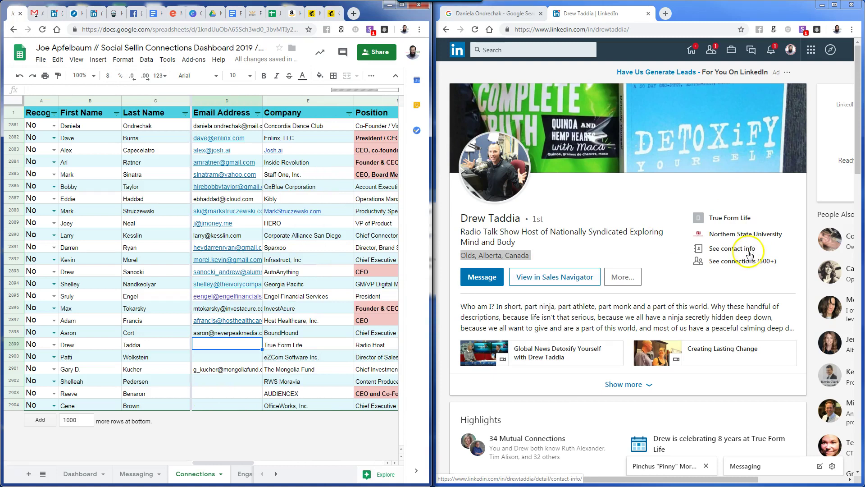
pyautogui.click(750, 253)
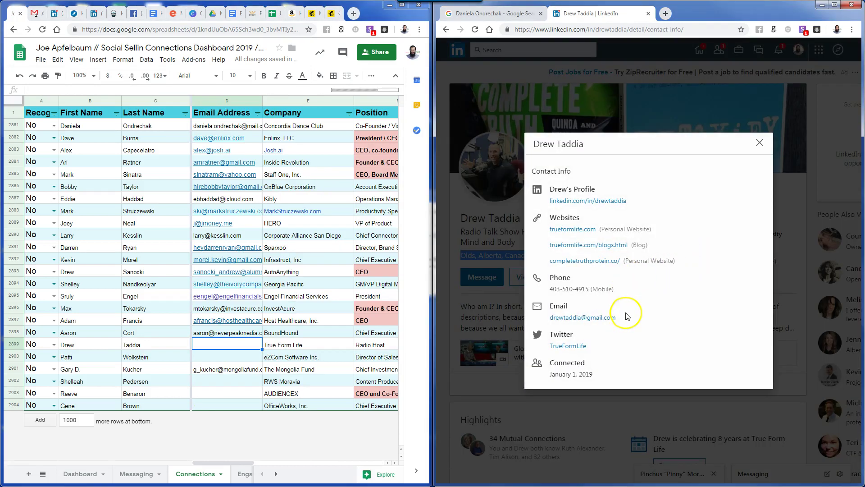
pyautogui.moveTo(627, 315); pyautogui.dragTo(548, 318)
pyautogui.hotkey('ctrl', 'c')
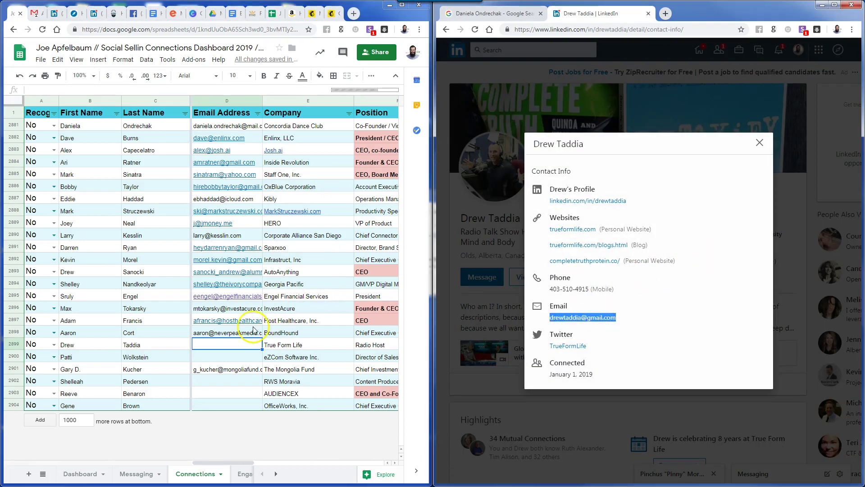
pyautogui.click(228, 344)
pyautogui.hotkey('ctrl', 'v')
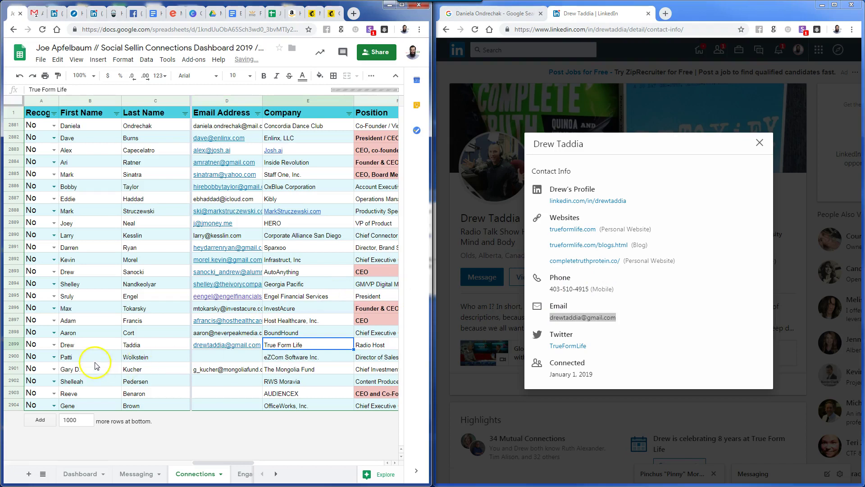
# Copy the contact's first and last name from row 2900 and open the matching LinkedIn profile through the site search
pyautogui.moveTo(90, 357); pyautogui.dragTo(139, 358)
pyautogui.hotkey('ctrl', 'c')
pyautogui.click(483, 219)
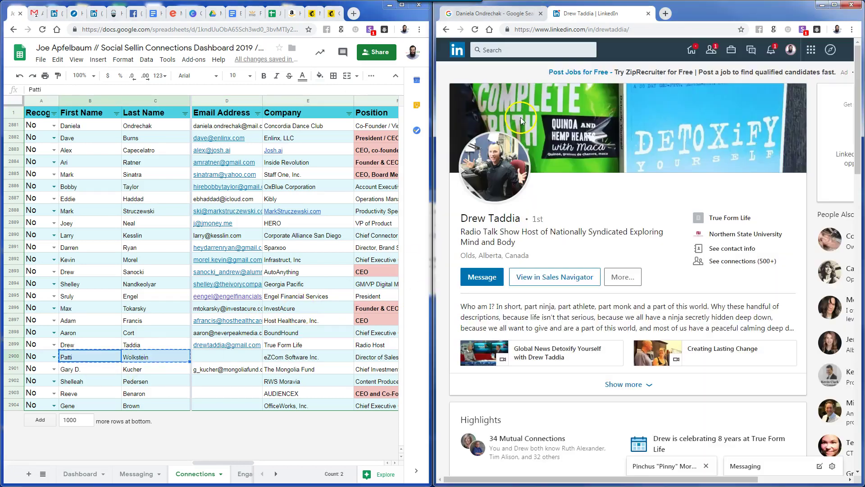
pyautogui.click(524, 51)
pyautogui.hotkey('ctrl', 'v')
pyautogui.click(522, 70)
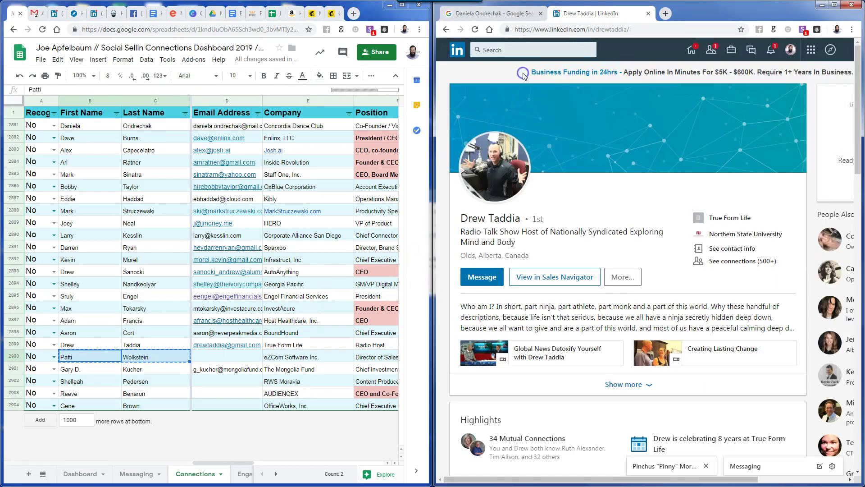
pyautogui.click(561, 31)
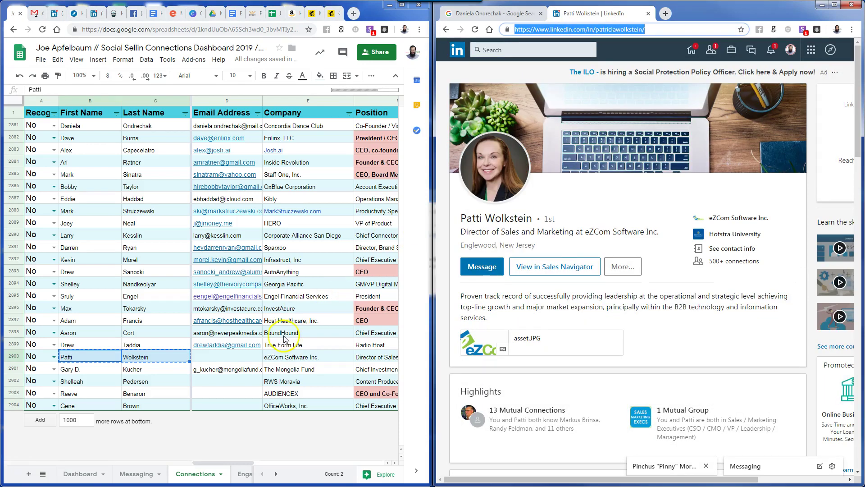
# Copy the e-mail from the profile's contact info into the Email Address cell of row 2900 and close the contact info
pyautogui.click(716, 252)
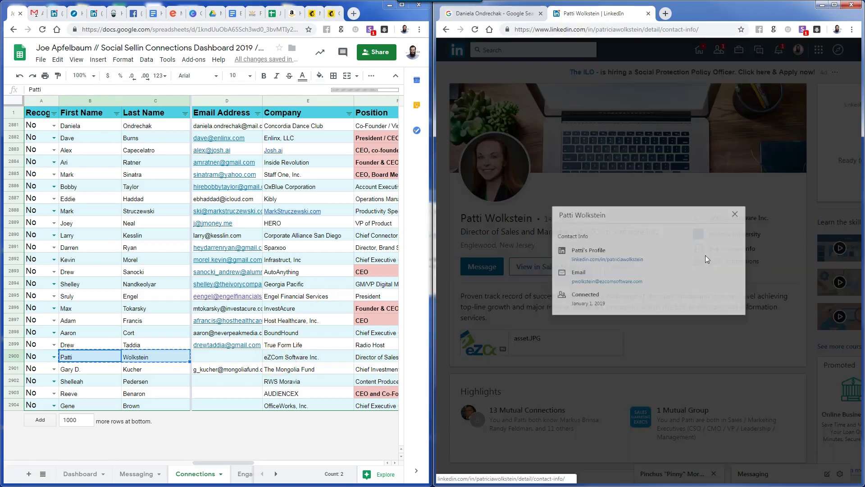
pyautogui.moveTo(653, 288); pyautogui.dragTo(492, 299)
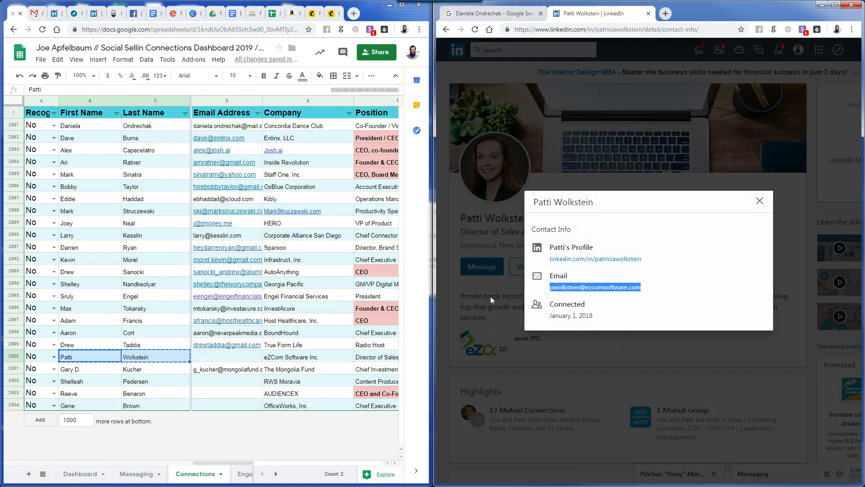
pyautogui.click(228, 357)
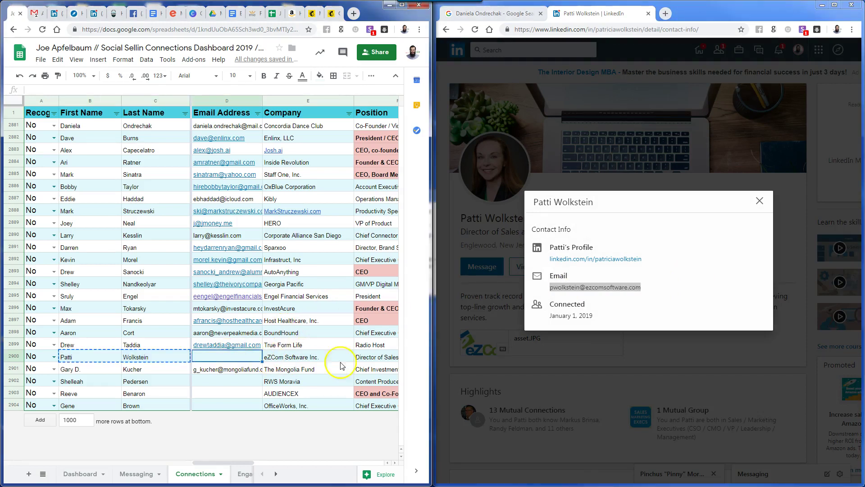
pyautogui.hotkey('ctrl', 'v')
pyautogui.click(518, 385)
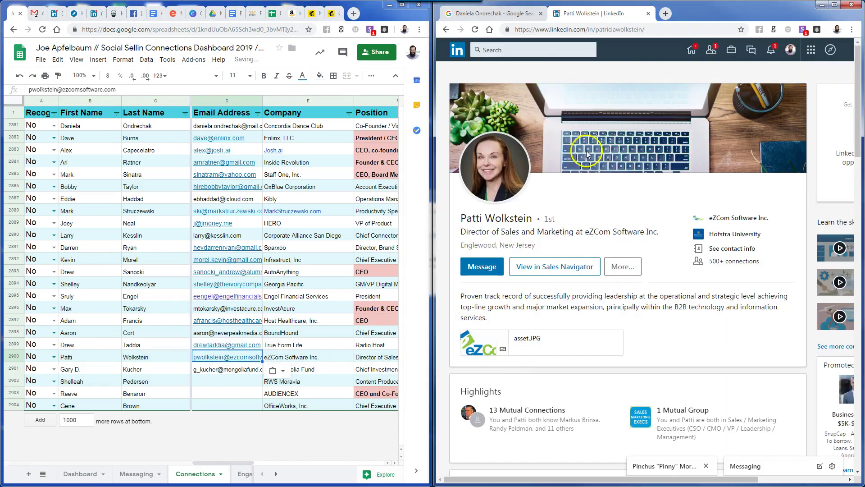
# Copy the open LinkedIn profile's link into the Profile cell of row 2900
pyautogui.click(582, 33)
pyautogui.click(288, 358)
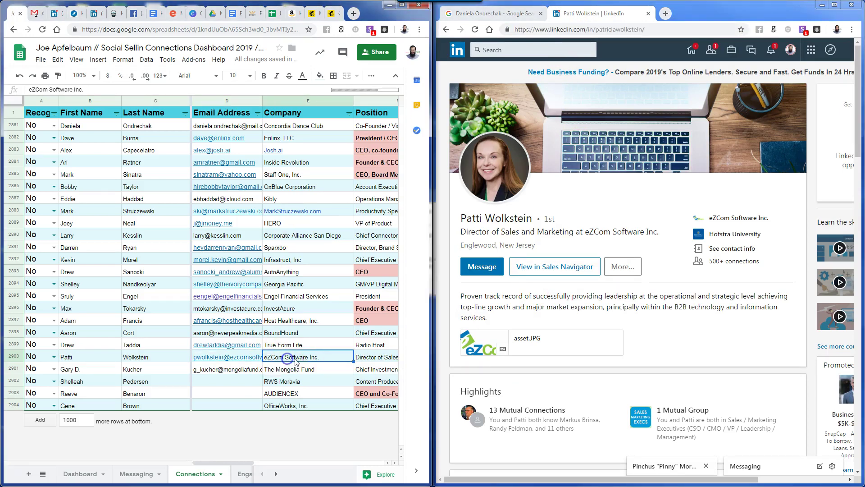
pyautogui.press('Right')
pyautogui.press('Right')
pyautogui.press('Right')
pyautogui.press('Right')
pyautogui.press('Right')
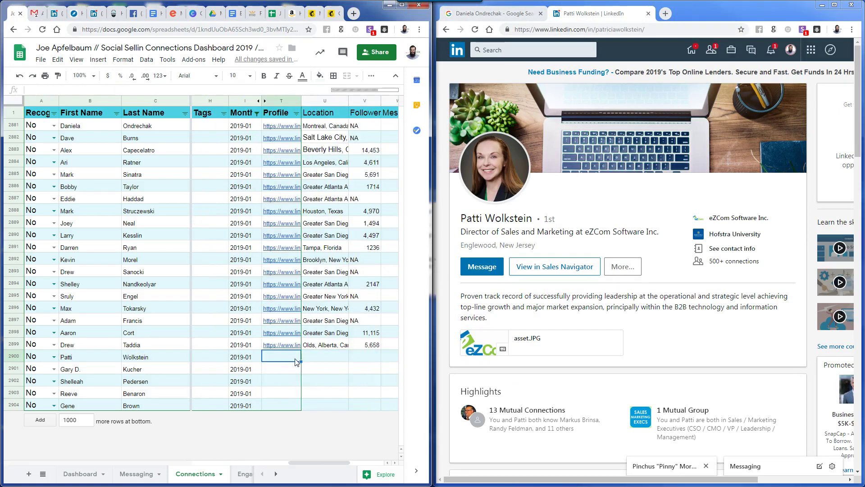
pyautogui.hotkey('ctrl', 'v')
pyautogui.press('Right')
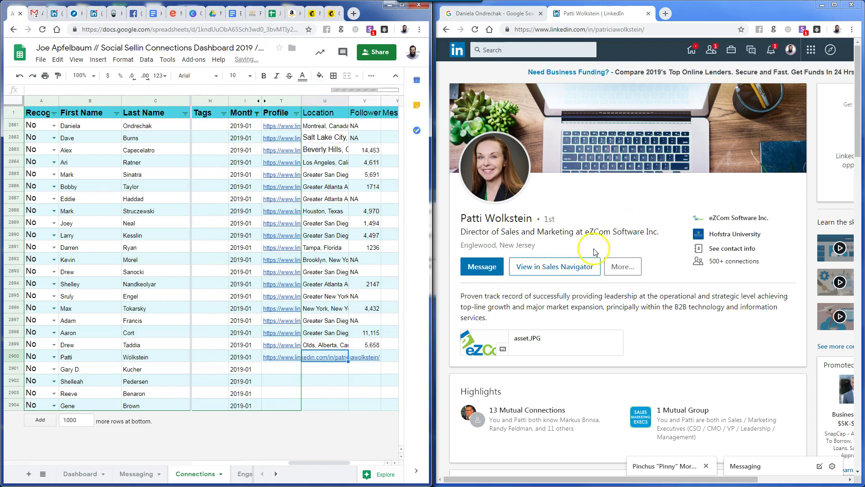
# Copy the location Englewood, New Jersey from the LinkedIn profile into the Location cell of row 2900
pyautogui.tripleClick(522, 248)
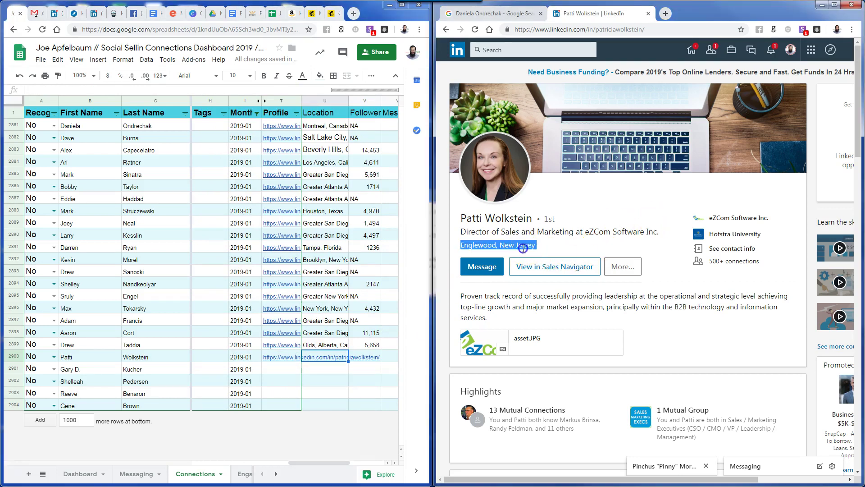
pyautogui.click(309, 361)
pyautogui.hotkey('ctrl', 'v')
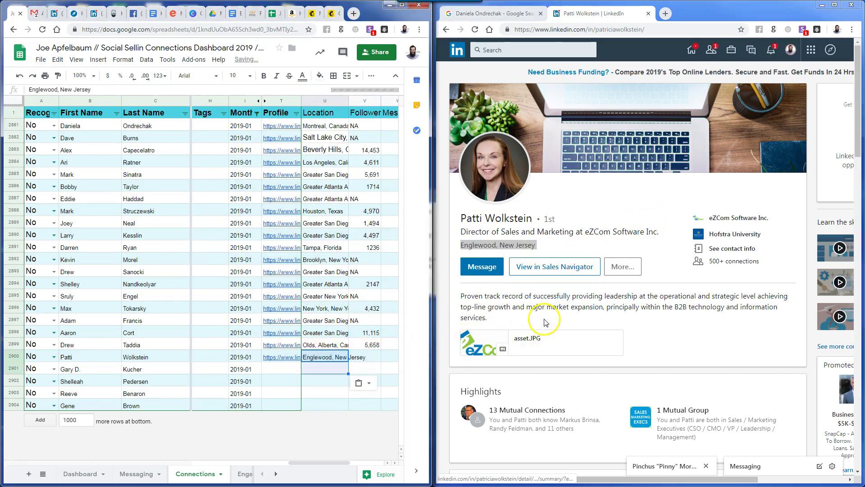
# Look for a follower count on the profile and enter NA for followers and Premium status NO in row 2900
pyautogui.click(565, 314)
pyautogui.scroll(-10, 567, 314)
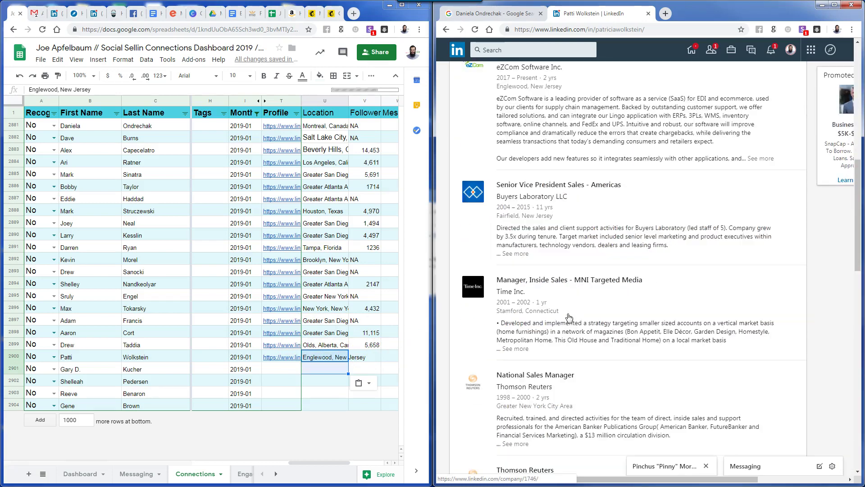
pyautogui.scroll(10, 569, 317)
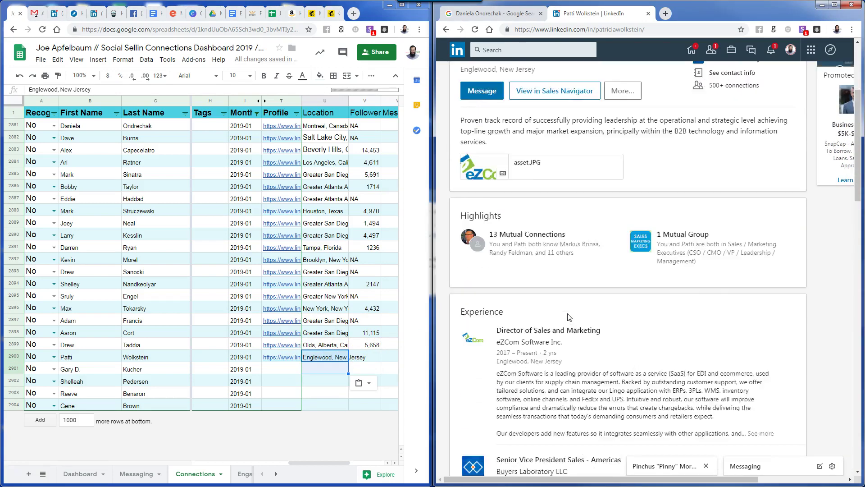
pyautogui.scroll(-5, 568, 313)
pyautogui.scroll(-5, 567, 314)
pyautogui.scroll(8, 570, 314)
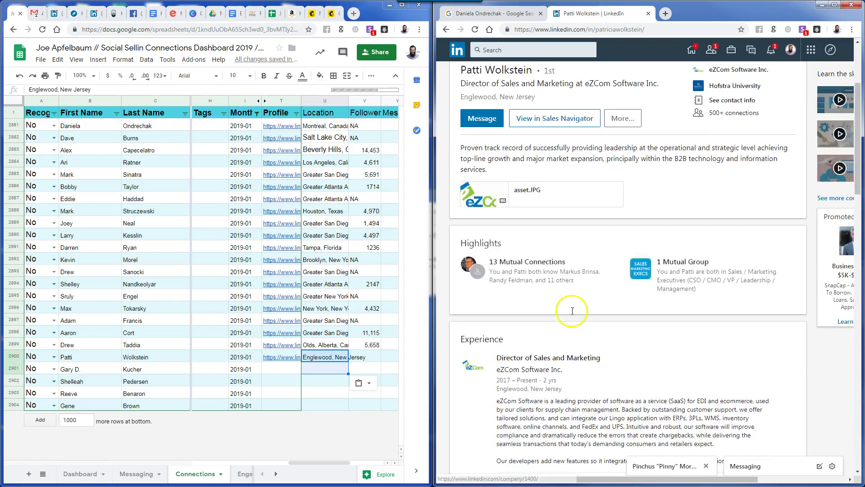
pyautogui.scroll(-15, 572, 314)
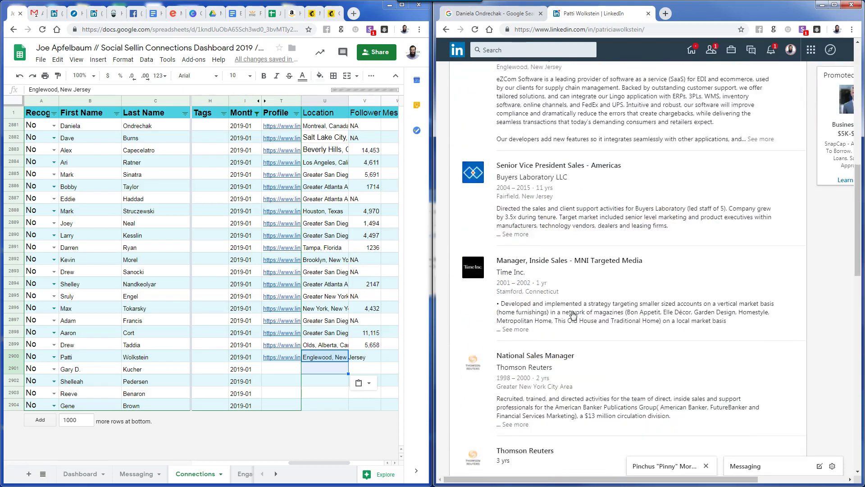
pyautogui.click(371, 357)
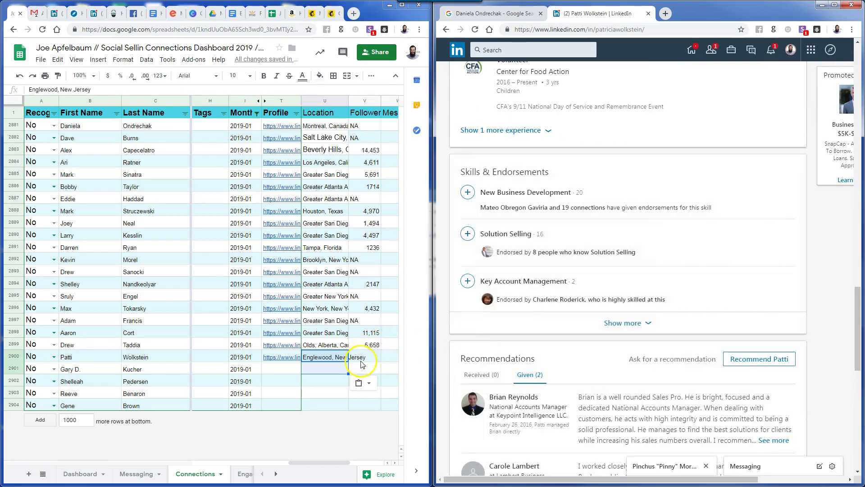
pyautogui.write('NA')
pyautogui.press('Tab')
pyautogui.press('Tab')
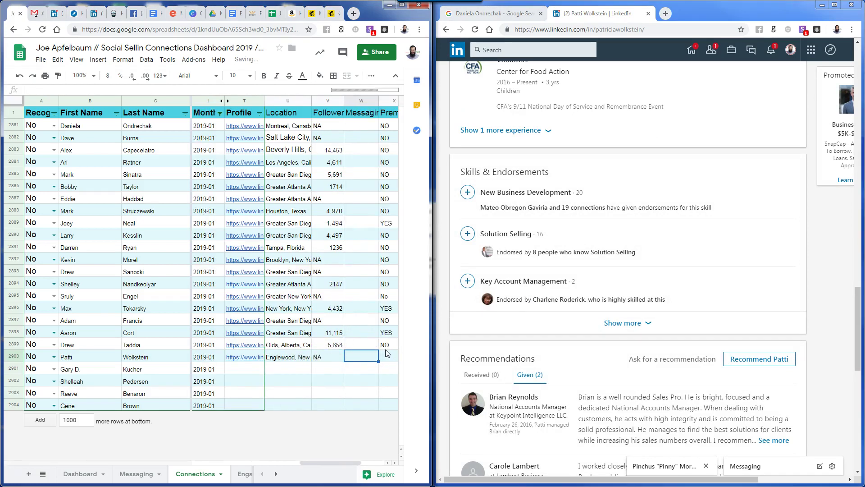
pyautogui.write('NO')
pyautogui.press('Return')
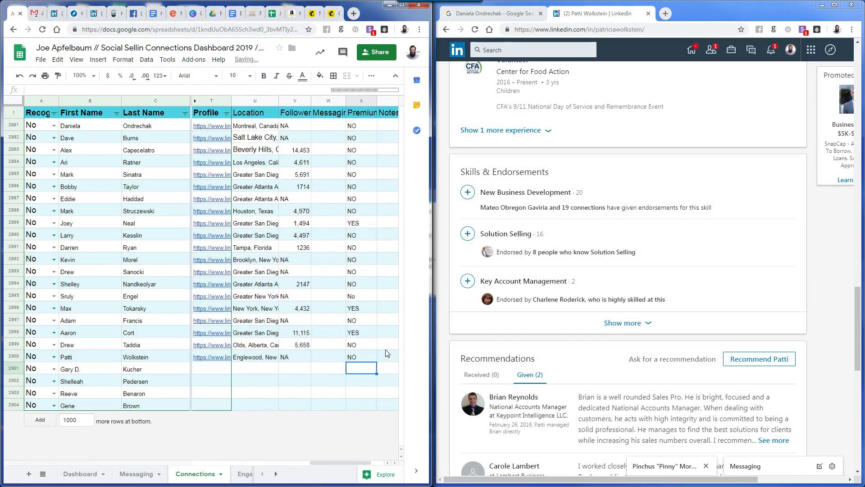
# Copy the contact's first and last name from row 2901 and open the matching LinkedIn profile through the site search
pyautogui.press('Left')
pyautogui.press('Left')
pyautogui.press('Left')
pyautogui.press('Left')
pyautogui.press('Left')
pyautogui.press('Left')
pyautogui.press('Left')
pyautogui.press('Left')
pyautogui.press('Left')
pyautogui.press('Left')
pyautogui.press('Left')
pyautogui.press('Left')
pyautogui.press('Left')
pyautogui.press('Left')
pyautogui.press('Left')
pyautogui.press('Left')
pyautogui.press('Left')
pyautogui.press('Left')
pyautogui.press('Left')
pyautogui.press('Left')
pyautogui.press('Left')
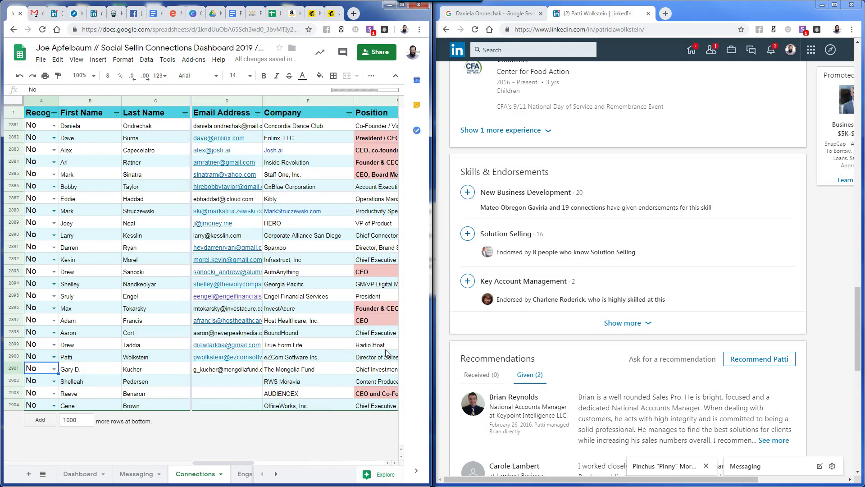
pyautogui.press('Left')
pyautogui.press('Right')
pyautogui.hotkey('shift', 'Left')
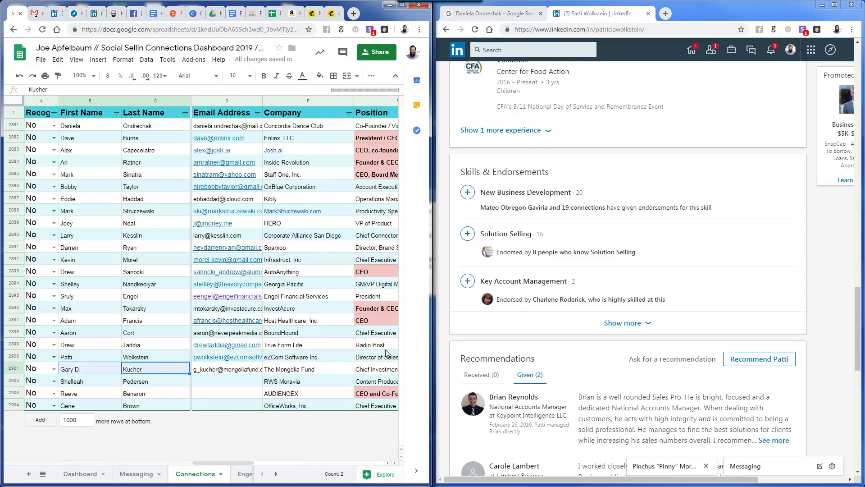
pyautogui.click(523, 50)
pyautogui.hotkey('ctrl', 'v')
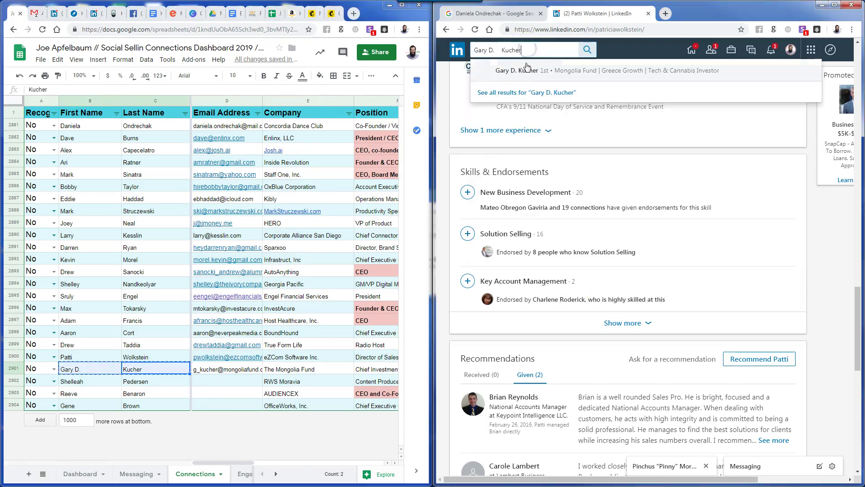
pyautogui.click(515, 72)
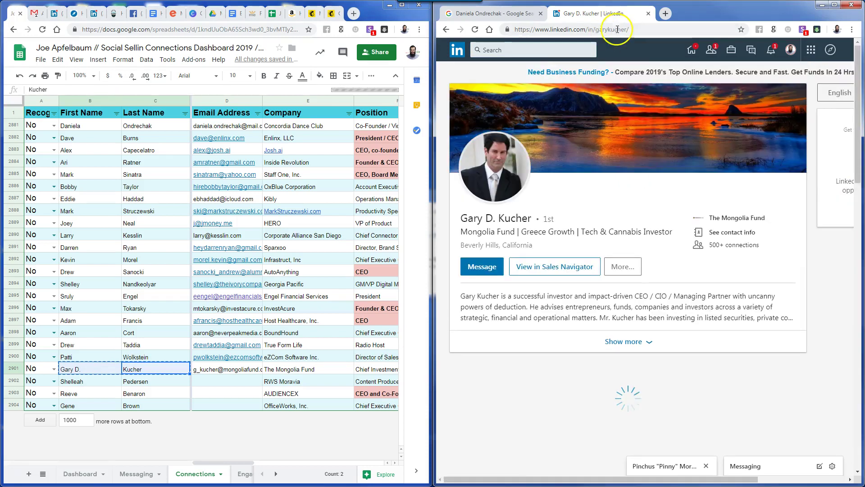
# Copy the open LinkedIn profile's link into the Profile cell of row 2901
pyautogui.click(617, 30)
pyautogui.click(252, 384)
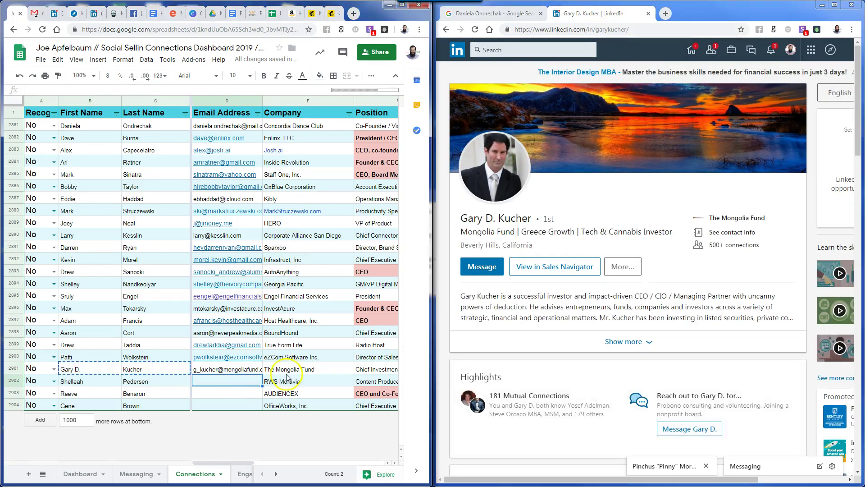
pyautogui.press('Right')
pyautogui.press('Right')
pyautogui.press('Right')
pyautogui.press('Right')
pyautogui.press('Right')
pyautogui.press('Right')
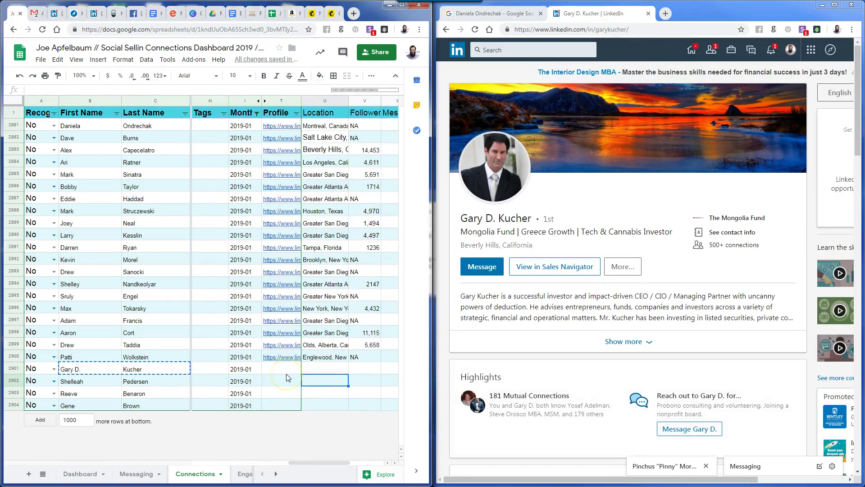
pyautogui.hotkey('ctrl', 'v')
pyautogui.press('Left')
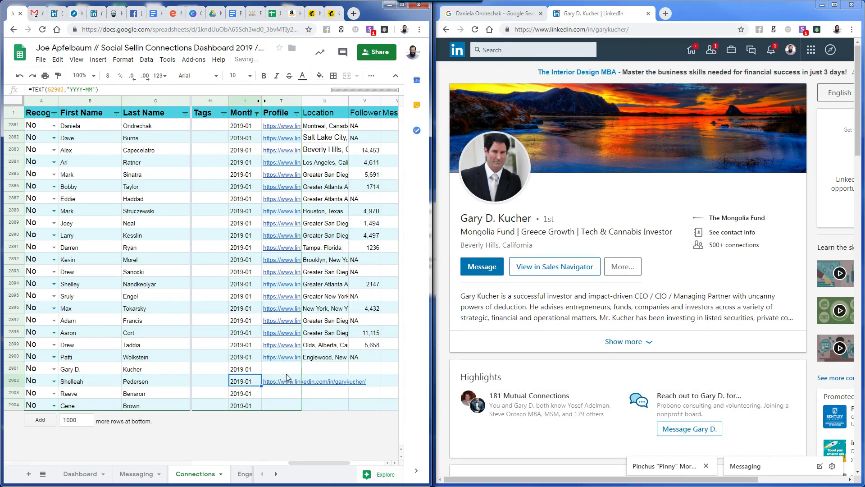
pyautogui.press('Right')
pyautogui.press('Up')
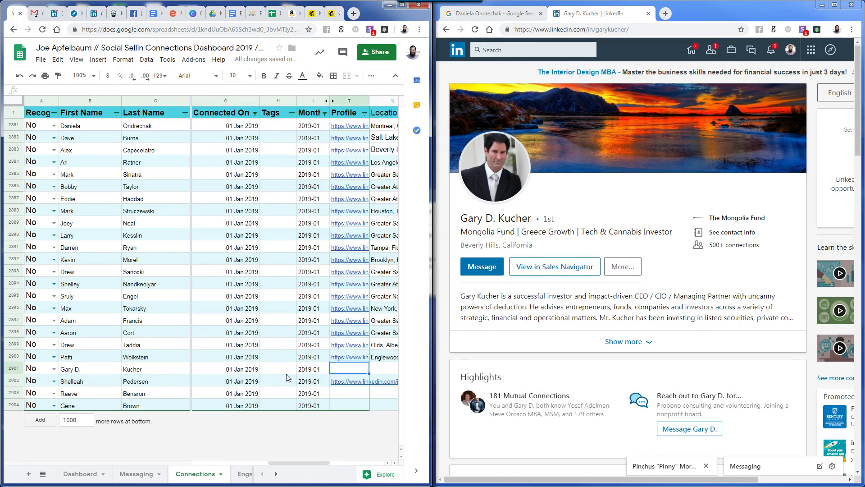
pyautogui.hotkey('ctrl', 'v')
# Copy the contact's first and last name from row 2902 and open the matching LinkedIn profile through the site search
pyautogui.press('Down')
pyautogui.press('Home')
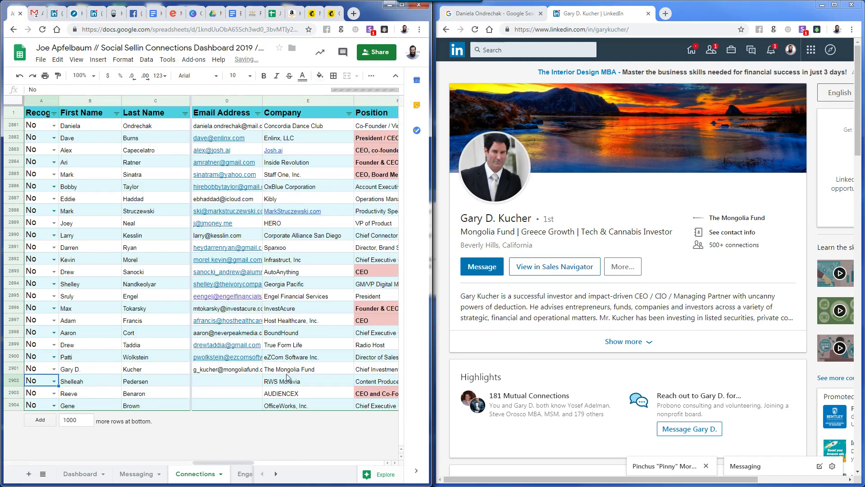
pyautogui.press('Right')
pyautogui.hotkey('shift', 'Right')
pyautogui.hotkey('ctrl', 'c')
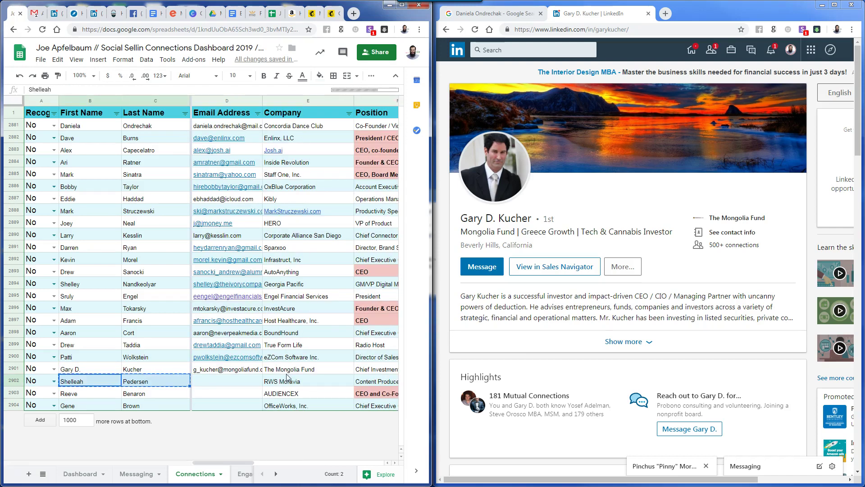
pyautogui.click(505, 55)
pyautogui.hotkey('ctrl', 'v')
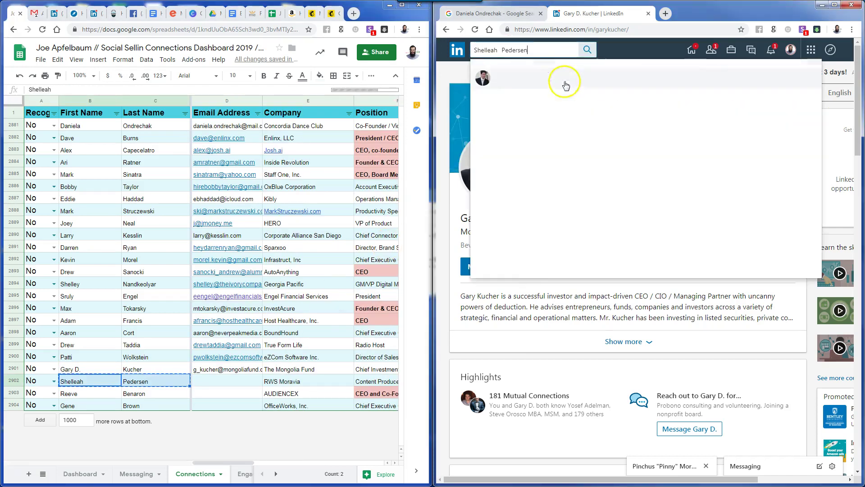
pyautogui.click(560, 81)
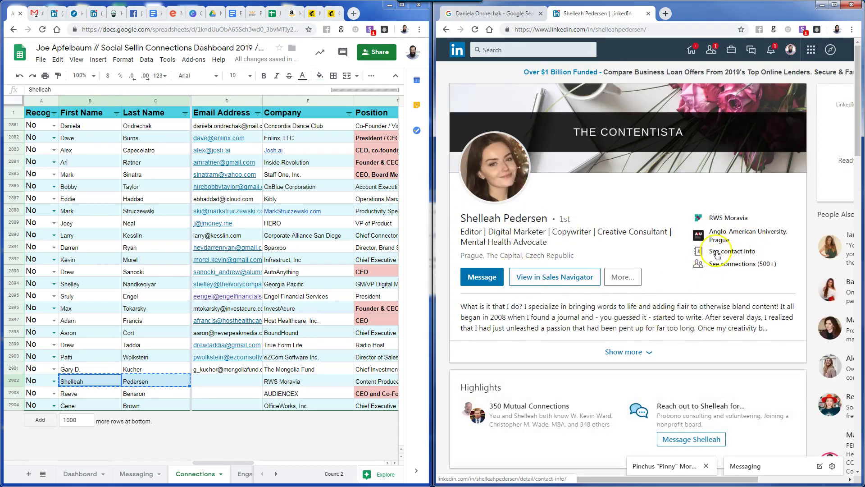
# Copy the e-mail from the LinkedIn profile's contact info into the Email Address cell of row 2902
pyautogui.tripleClick(558, 256)
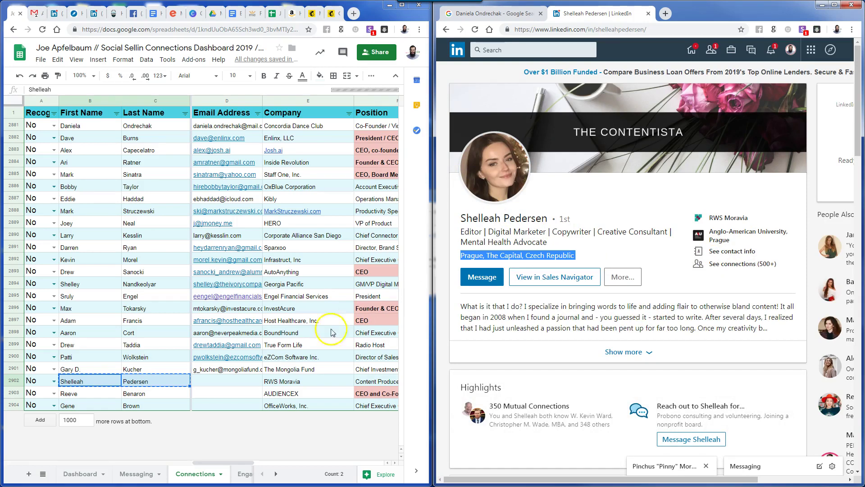
pyautogui.click(735, 251)
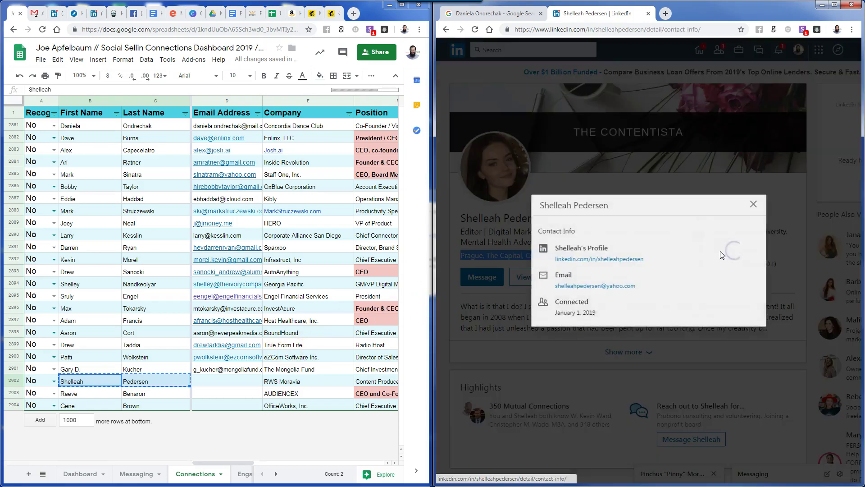
pyautogui.moveTo(645, 287); pyautogui.dragTo(548, 287)
pyautogui.hotkey('ctrl', 'c')
pyautogui.click(244, 381)
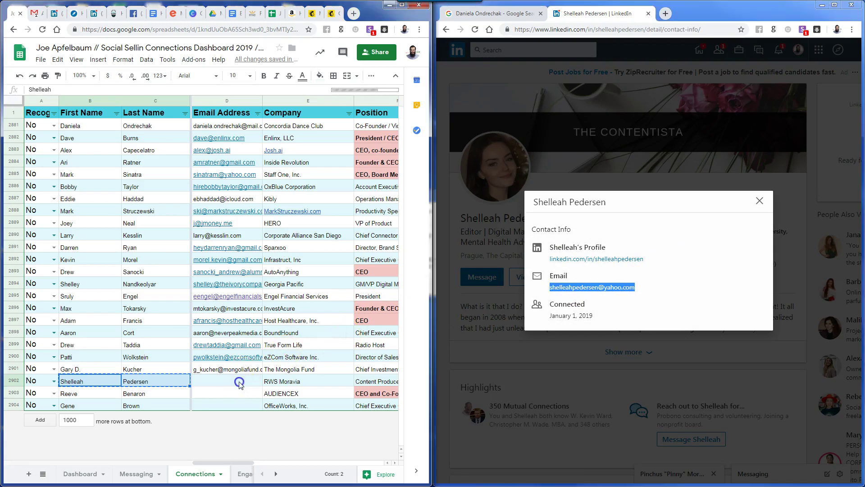
pyautogui.hotkey('ctrl', 'v')
# Close the contact info and replace the link in the Profile cell of row 2902 with the open profile's link
pyautogui.click(295, 382)
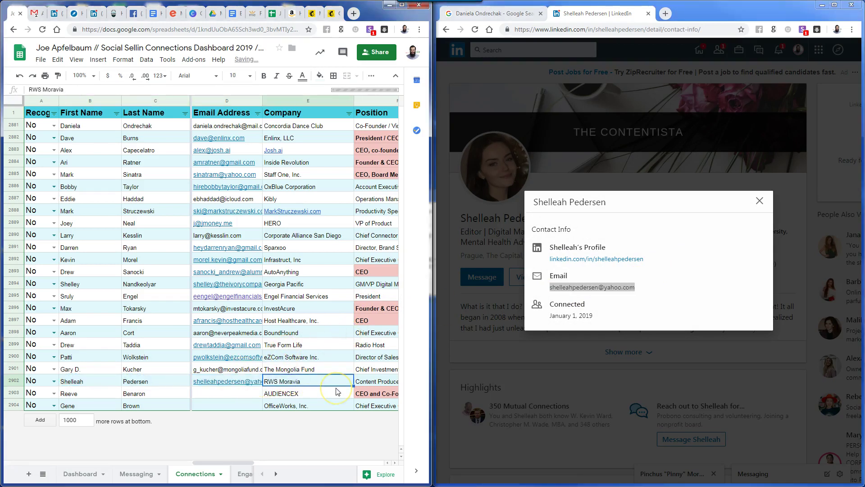
pyautogui.press('Right')
pyautogui.press('Right')
pyautogui.press('Right')
pyautogui.press('Right')
pyautogui.press('Right')
pyautogui.press('Right')
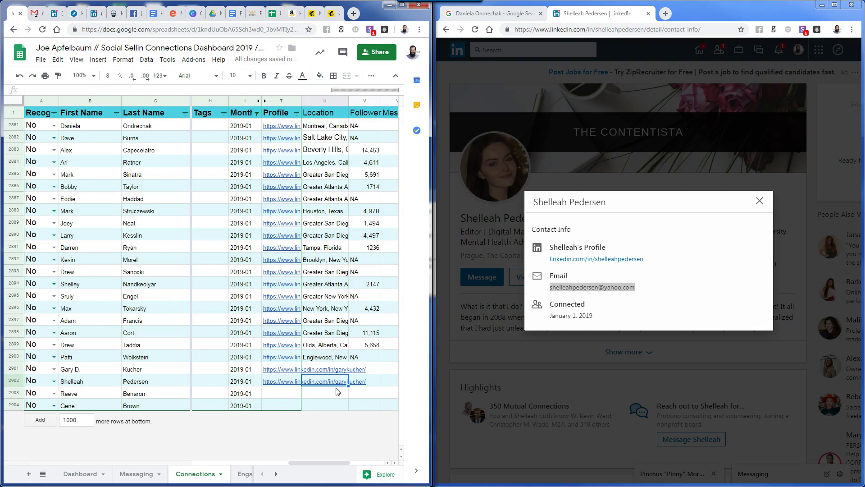
pyautogui.press('Left')
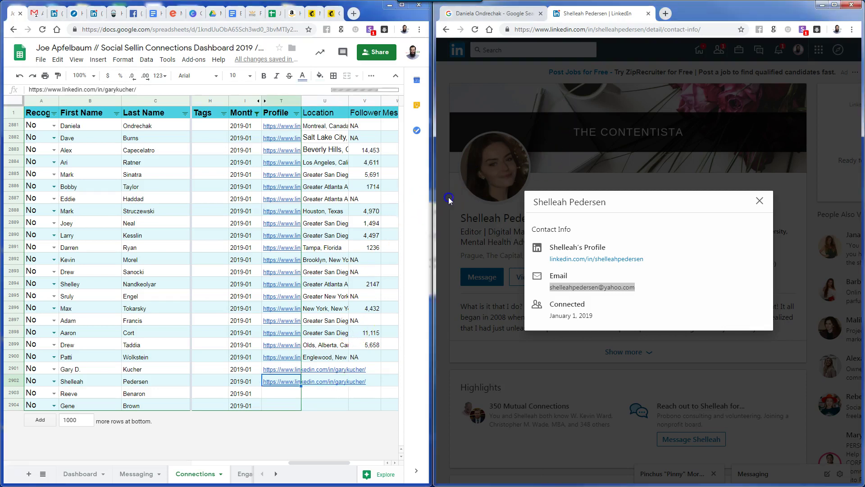
pyautogui.click(492, 92)
pyautogui.click(553, 30)
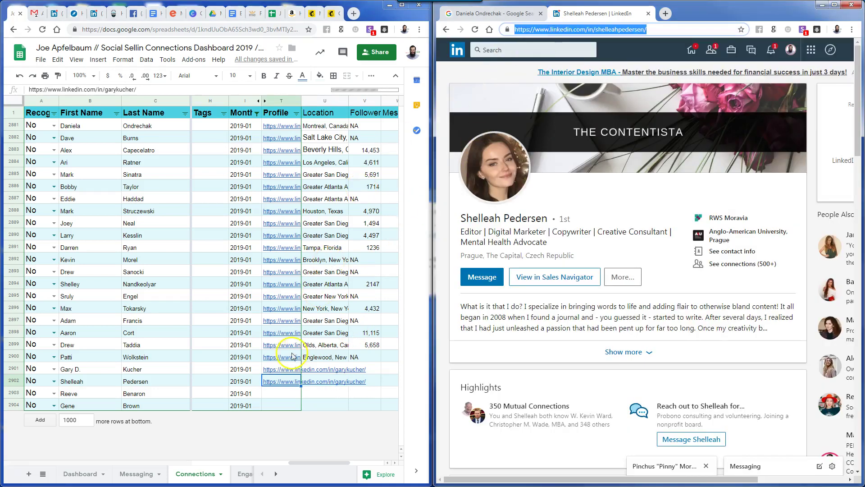
pyautogui.click(283, 382)
pyautogui.hotkey('ctrl', 'v')
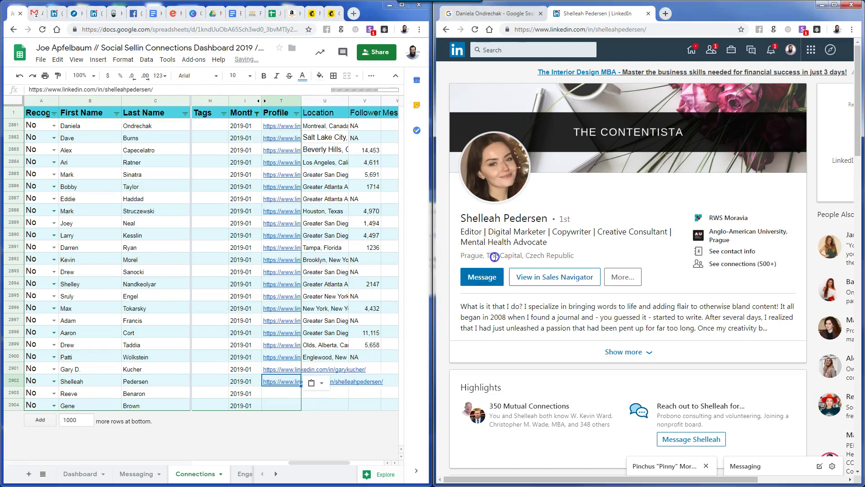
# Copy the location Prague, The Capital, Czech Republic from the profile into the Location cell of row 2902
pyautogui.tripleClick(494, 256)
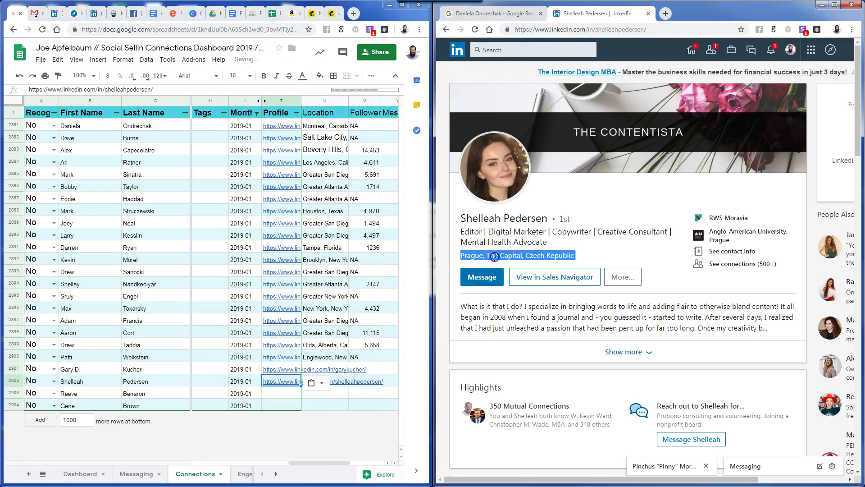
pyautogui.click(312, 383)
pyautogui.click(390, 368)
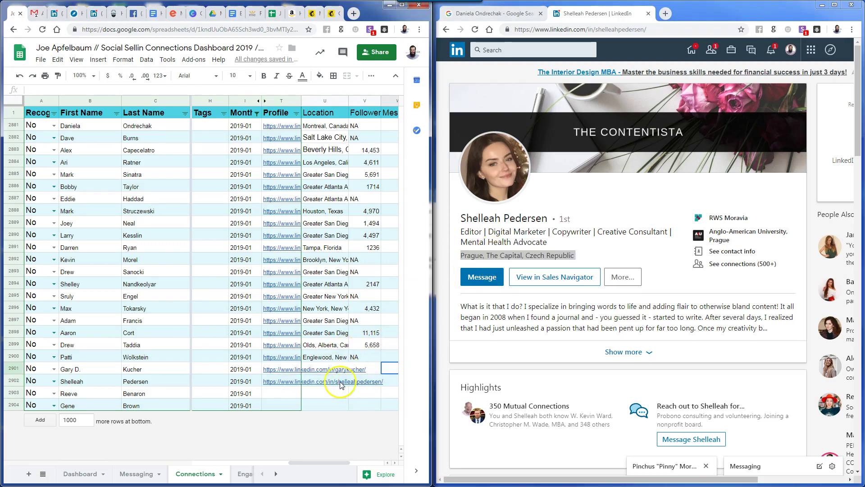
pyautogui.click(328, 394)
pyautogui.click(338, 381)
pyautogui.hotkey('ctrl', 'v')
pyautogui.press('Tab')
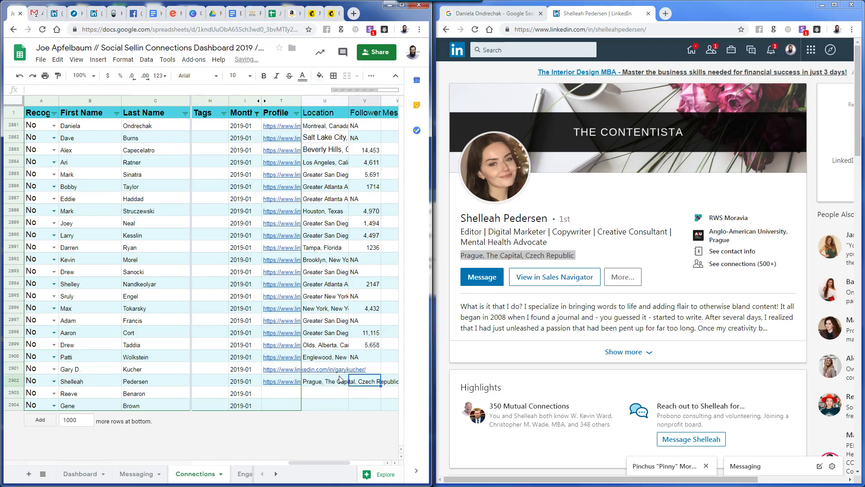
# Enter the profile's follower count 7702 and the Premium status NO in row 2902
pyautogui.hscroll(1, 339, 379)
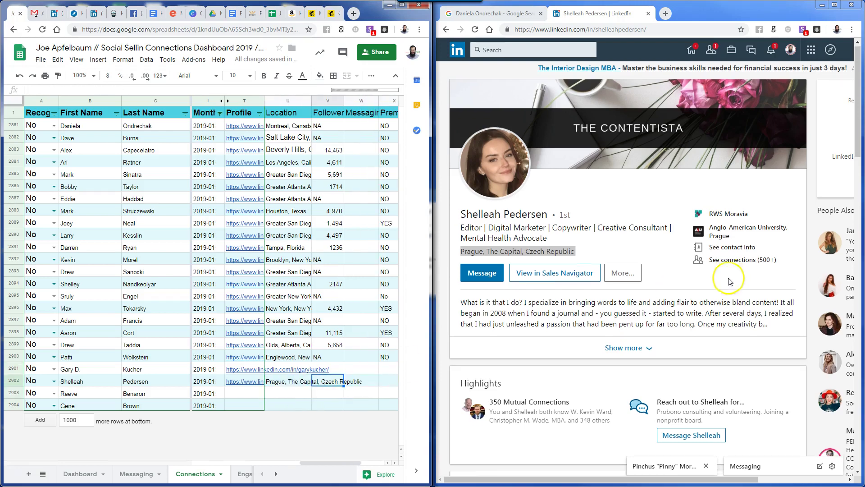
pyautogui.scroll(-5, 716, 280)
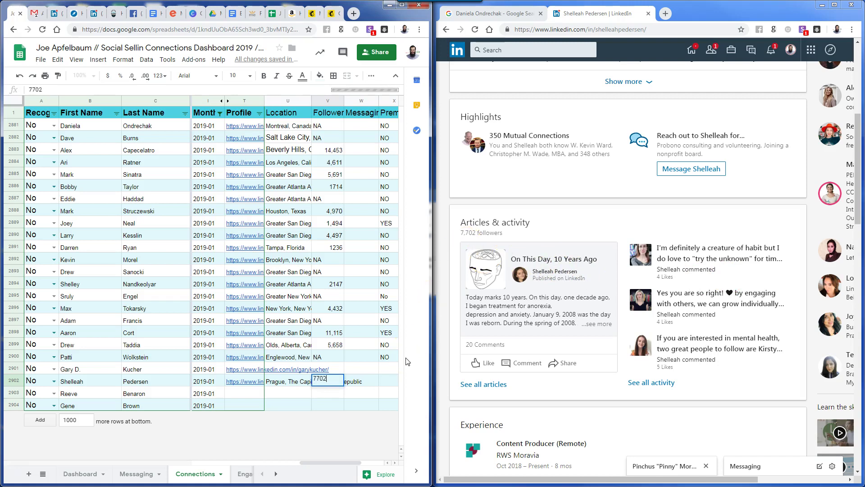
pyautogui.press('Tab')
pyautogui.press('Tab')
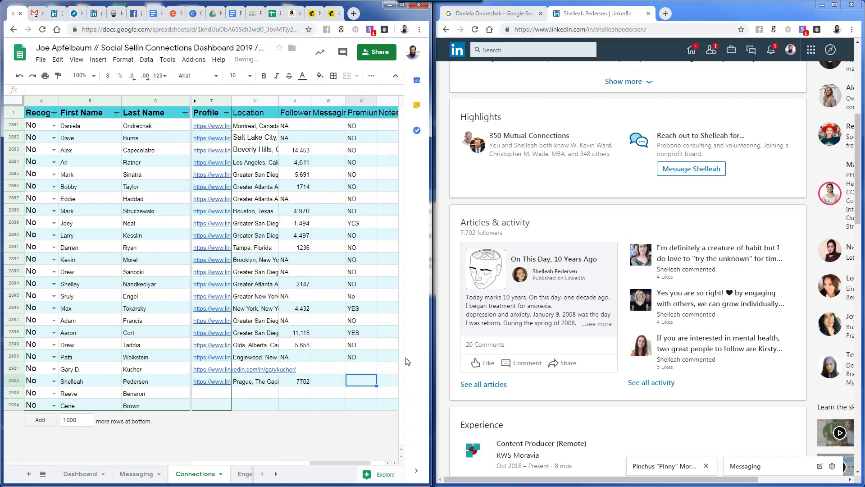
# Set the Premium status in row 2901 to NO and open the LinkedIn profile from that row's link
pyautogui.press('Up')
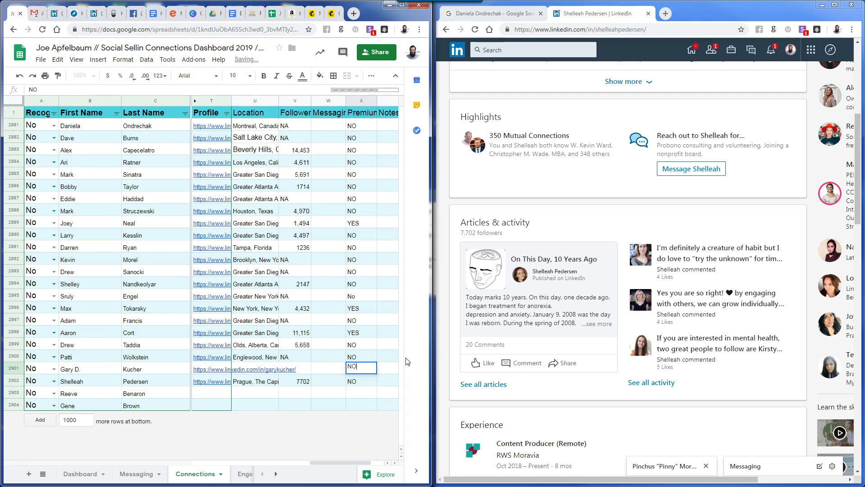
pyautogui.press('Left')
pyautogui.press('Left')
pyautogui.press('Left')
pyautogui.press('Left')
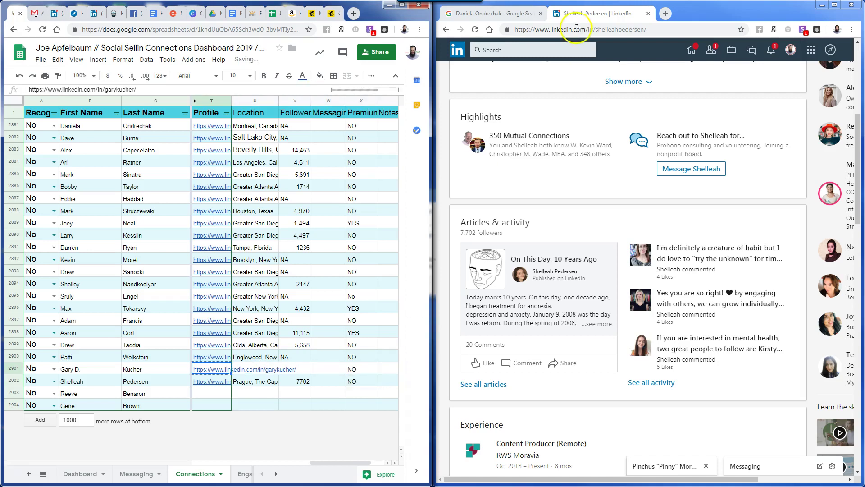
pyautogui.scroll(6, 666, 114)
pyautogui.click(629, 33)
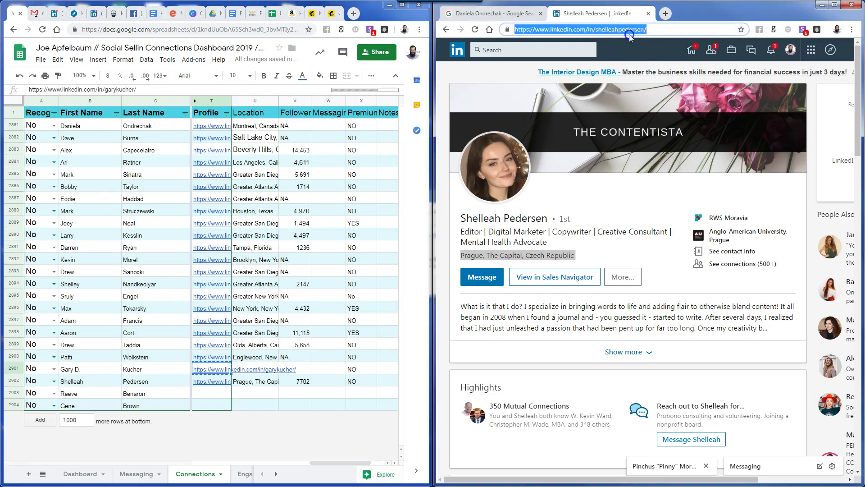
pyautogui.hotkey('ctrl', 'v')
pyautogui.press('Return')
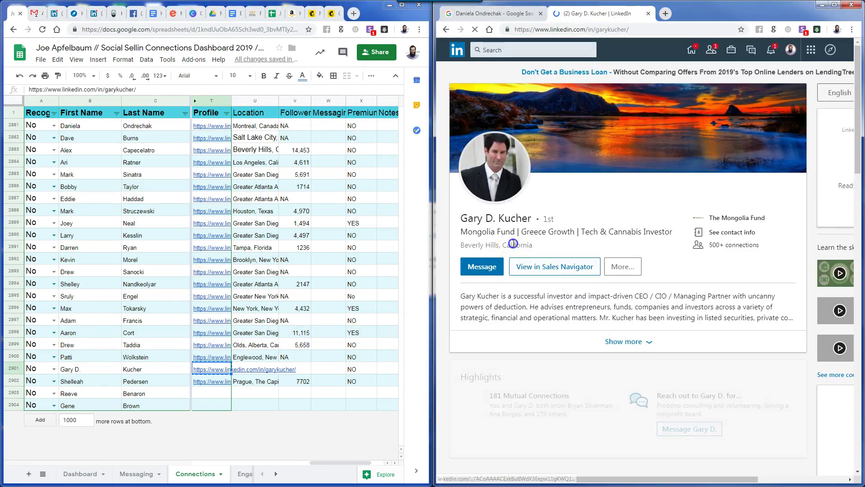
# Copy the location Beverly Hills, California from the profile into the Location cell of row 2901
pyautogui.tripleClick(514, 244)
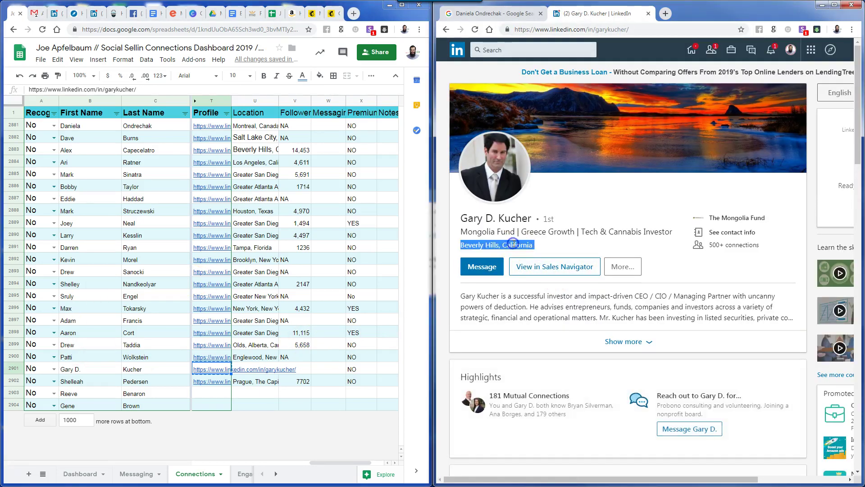
pyautogui.click(254, 149)
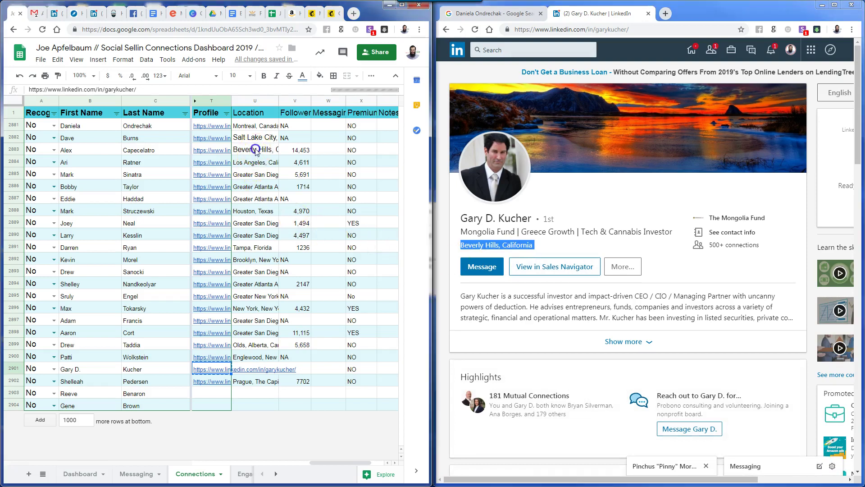
pyautogui.click(239, 370)
pyautogui.hotkey('ctrl', 'v')
# Look up the follower count on the profile and enter 12895 in the Followers cell of row 2901
pyautogui.click(298, 370)
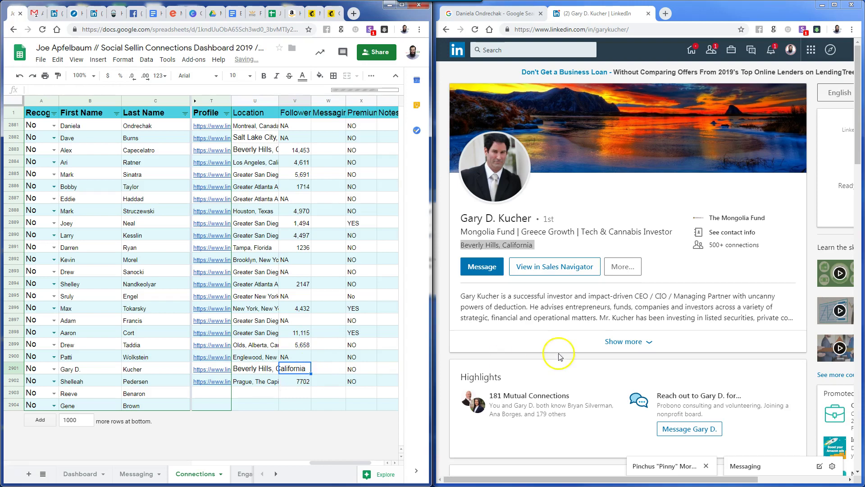
pyautogui.scroll(-5, 559, 356)
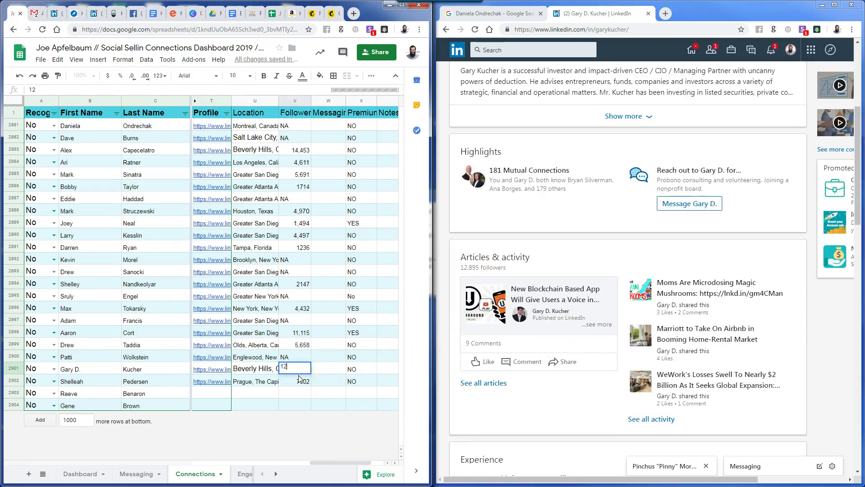
pyautogui.write('12895')
pyautogui.press('Return')
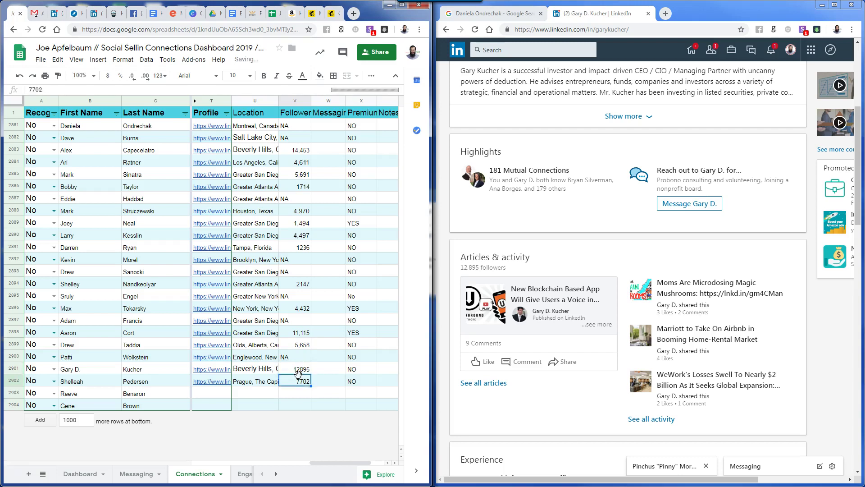
# Add thousands separators to the follower counts in rows 2901, 2902, 2894, 2891 and 2886
pyautogui.press('Up')
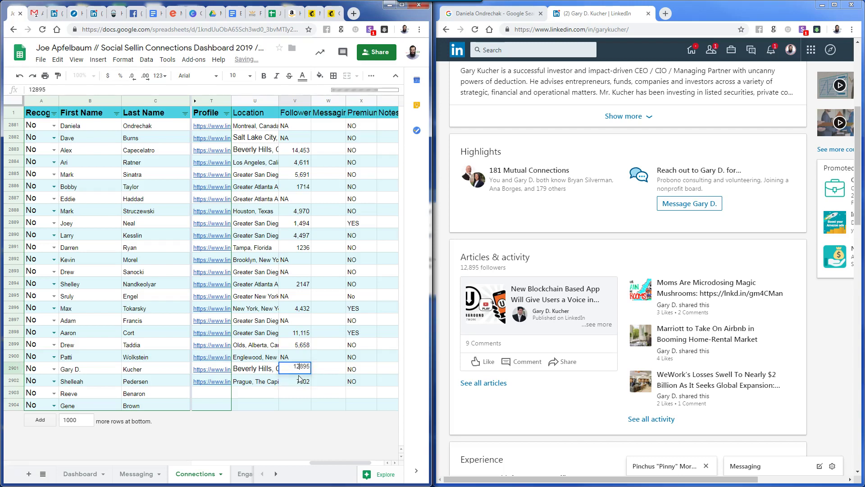
pyautogui.click(300, 380)
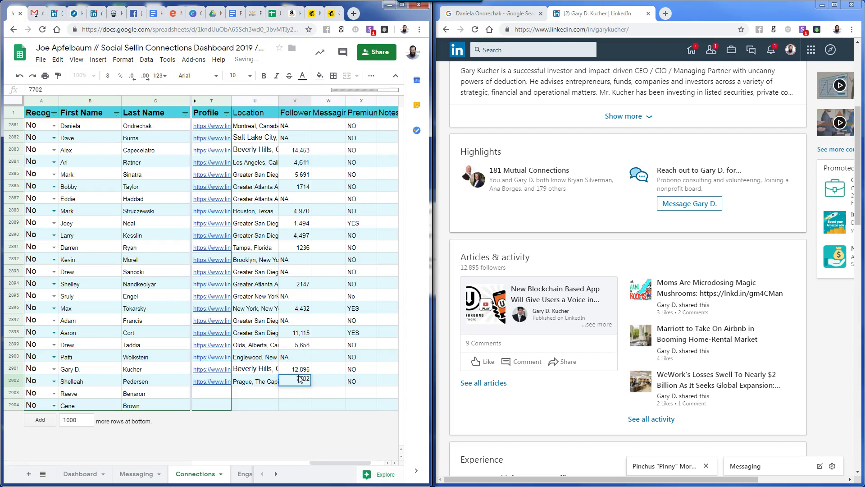
pyautogui.press('Return')
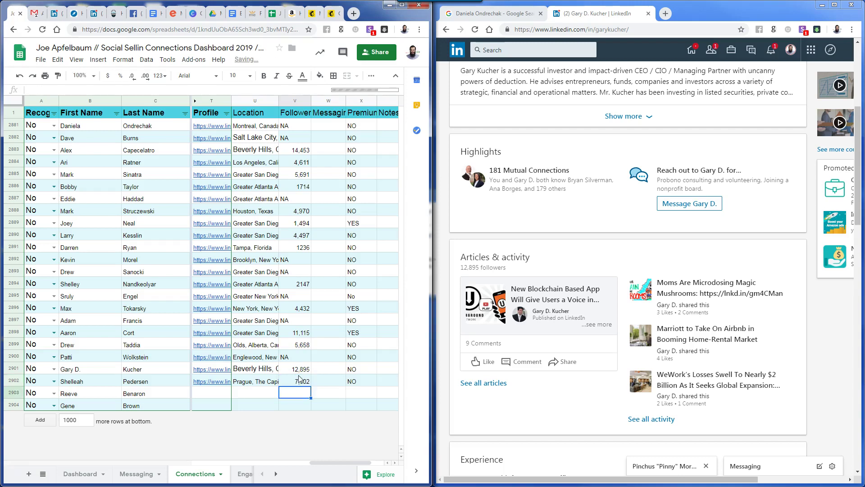
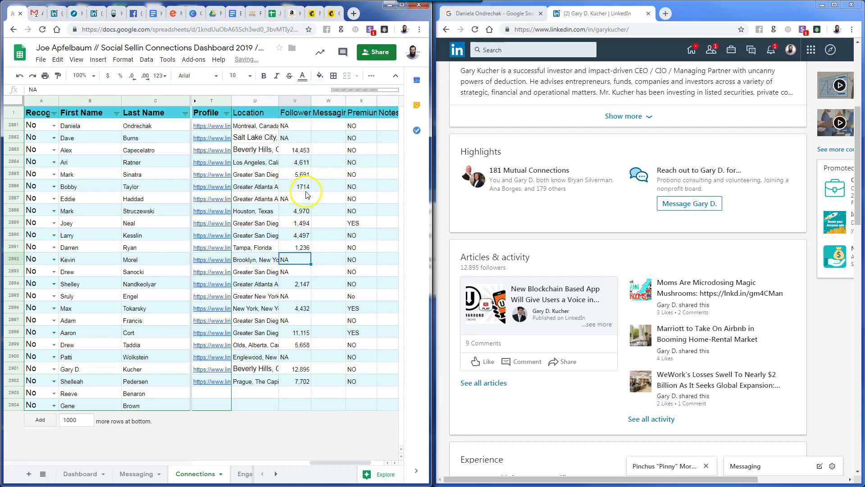
pyautogui.click(298, 186)
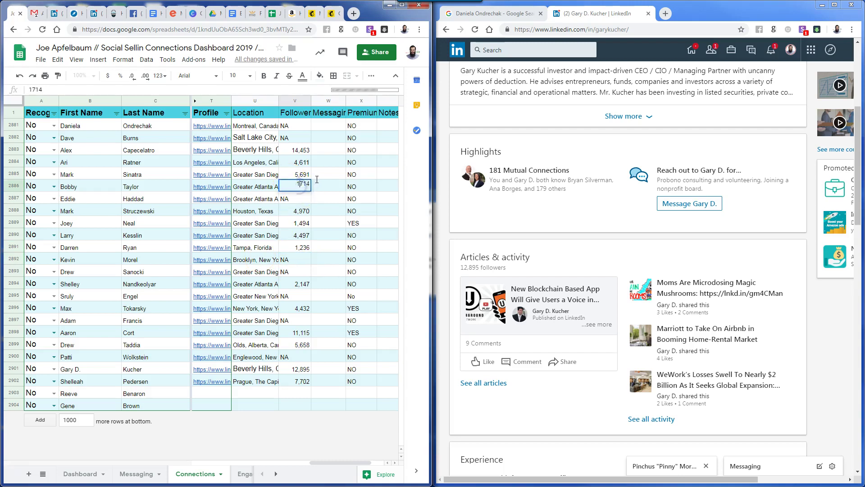
pyautogui.press('Return')
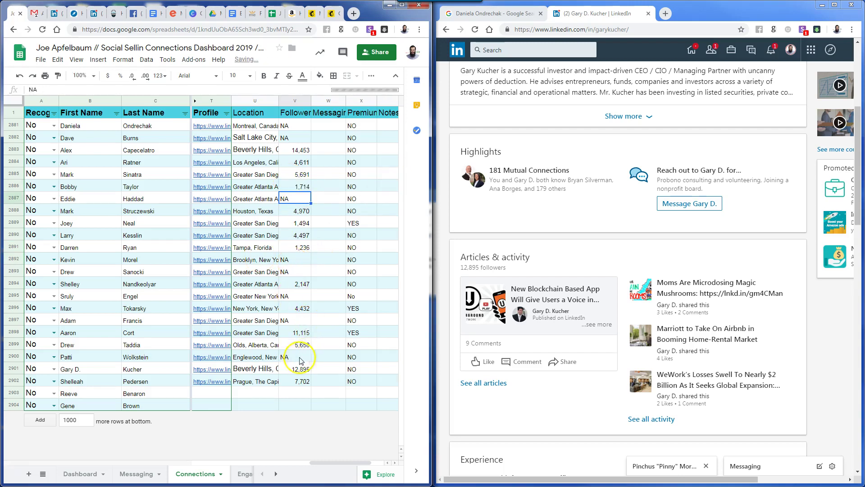
# Copy the contact's first and last name from row 2903 and open the matching LinkedIn profile through the site search
pyautogui.moveTo(90, 393); pyautogui.dragTo(156, 394)
pyautogui.hotkey('ctrl', 'c')
pyautogui.click(507, 50)
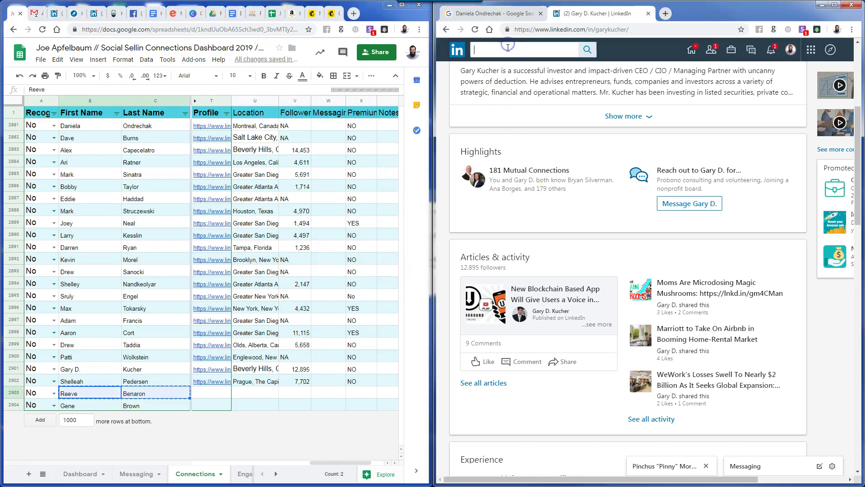
pyautogui.hotkey('ctrl', 'v')
pyautogui.click(507, 70)
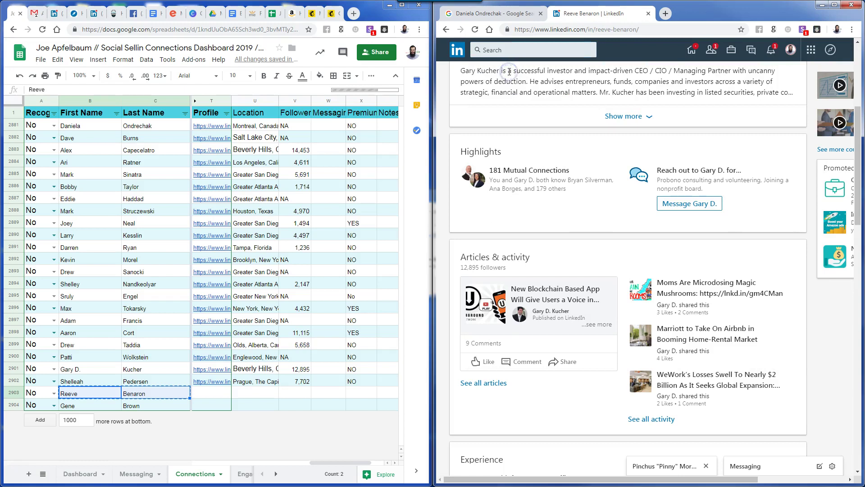
# Copy the open profile's link into the Profile cell of row 2903
pyautogui.click(576, 30)
pyautogui.hotkey('ctrl', 'c')
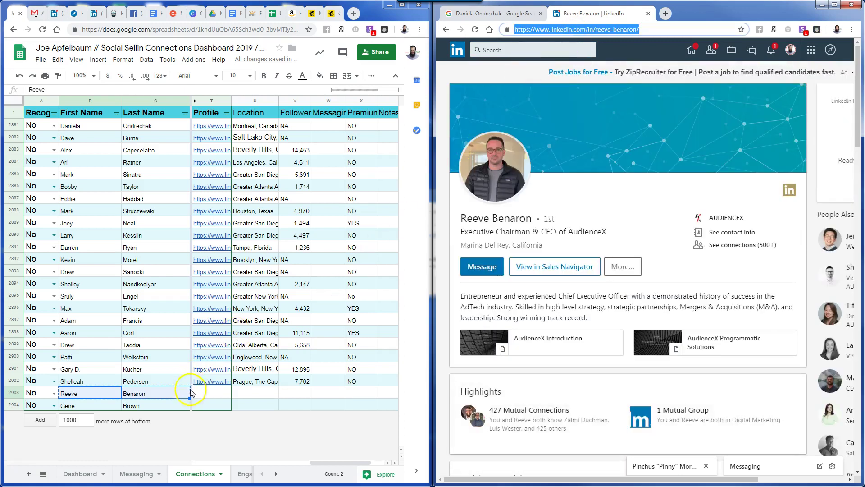
pyautogui.click(208, 392)
pyautogui.hotkey('ctrl', 'v')
# Copy the contact's first and last name from row 2904 and open the matching first-degree LinkedIn profile through the site search
pyautogui.moveTo(107, 406); pyautogui.dragTo(137, 408)
pyautogui.hotkey('ctrl', 'c')
pyautogui.click(516, 51)
pyautogui.hotkey('ctrl', 'v')
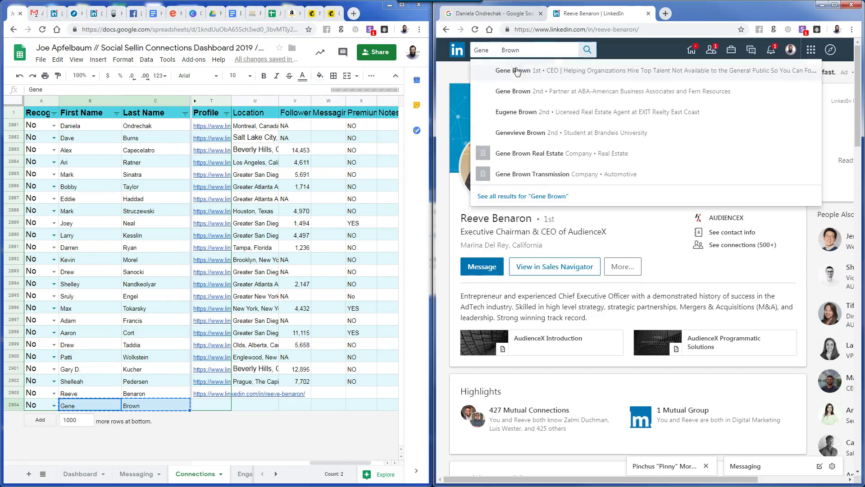
pyautogui.click(518, 71)
# Copy the open profile's link into the Profile cell of row 2904
pyautogui.click(564, 30)
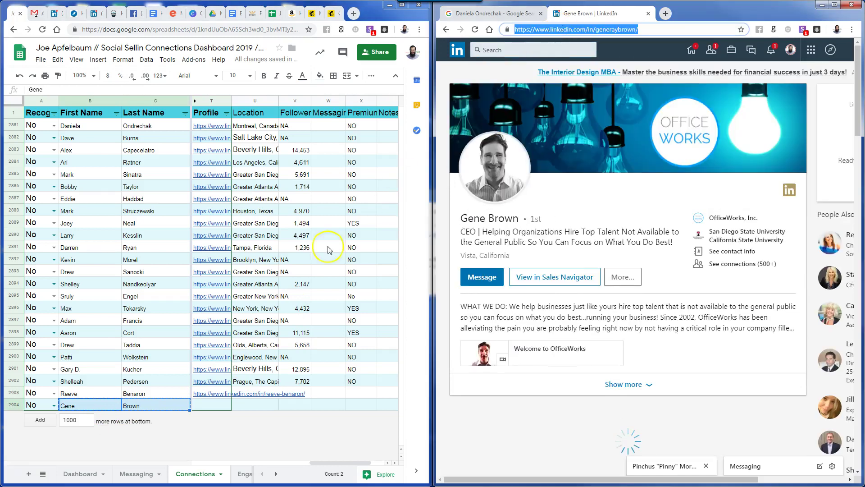
pyautogui.hotkey('ctrl', 'c')
pyautogui.click(211, 405)
pyautogui.hotkey('ctrl', 'v')
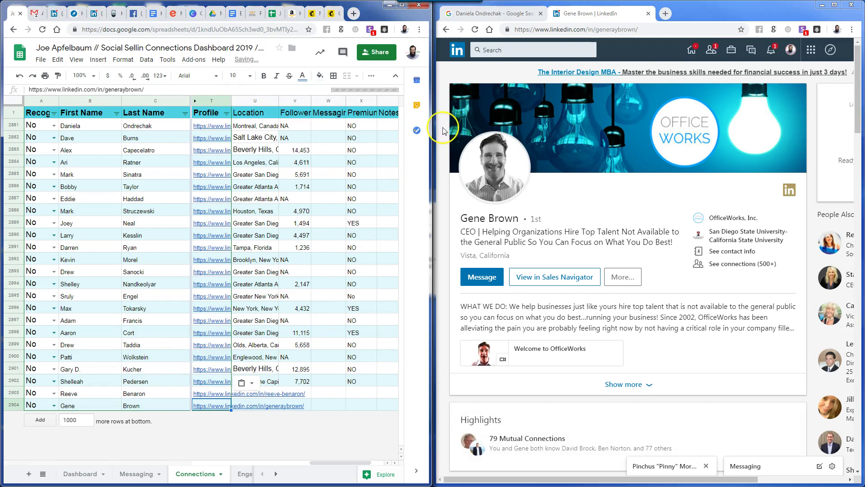
# Copy the location Vista, California and the follower count 8,632 from the profile into the Location and Followers cells of row 2904
pyautogui.tripleClick(486, 260)
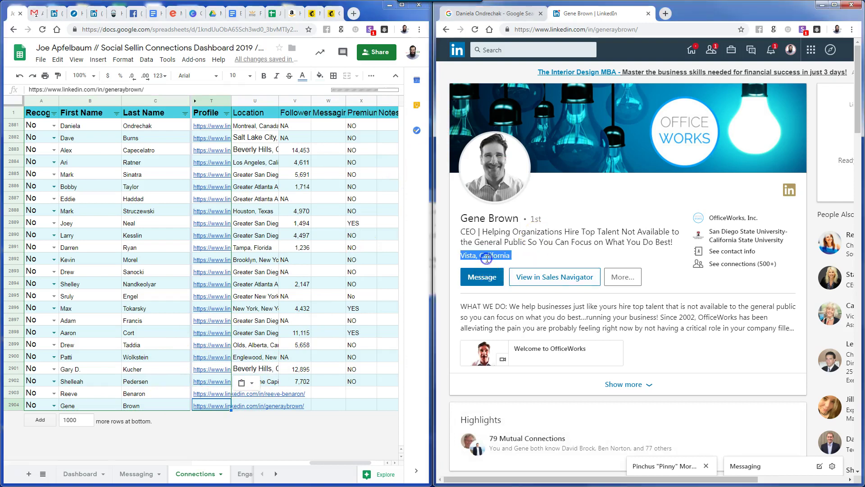
pyautogui.click(321, 403)
pyautogui.click(299, 405)
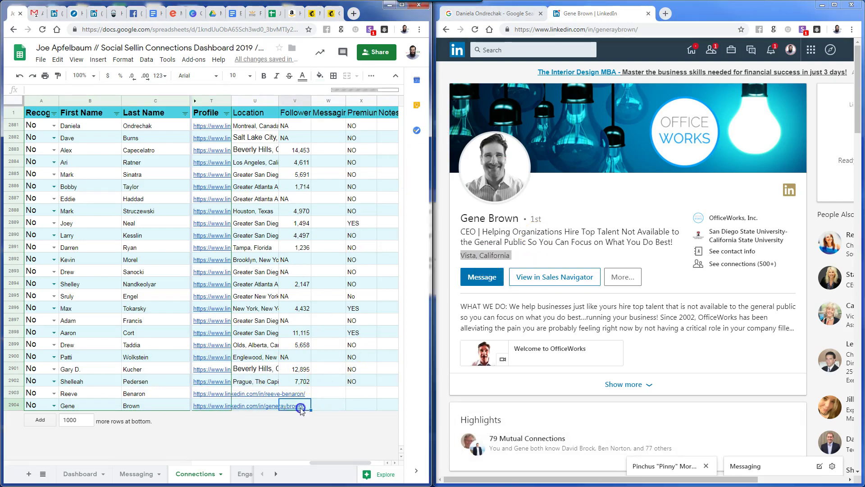
pyautogui.click(265, 409)
pyautogui.scroll(-3, 570, 349)
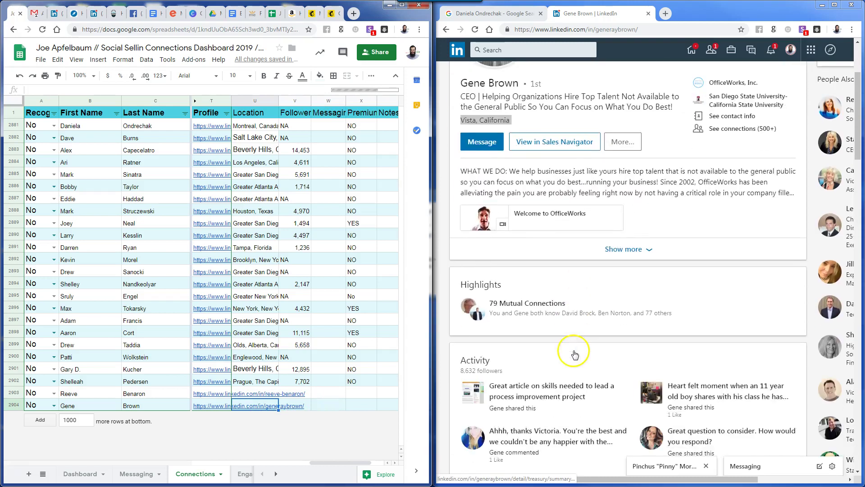
pyautogui.click(478, 371)
pyautogui.doubleClick(466, 370)
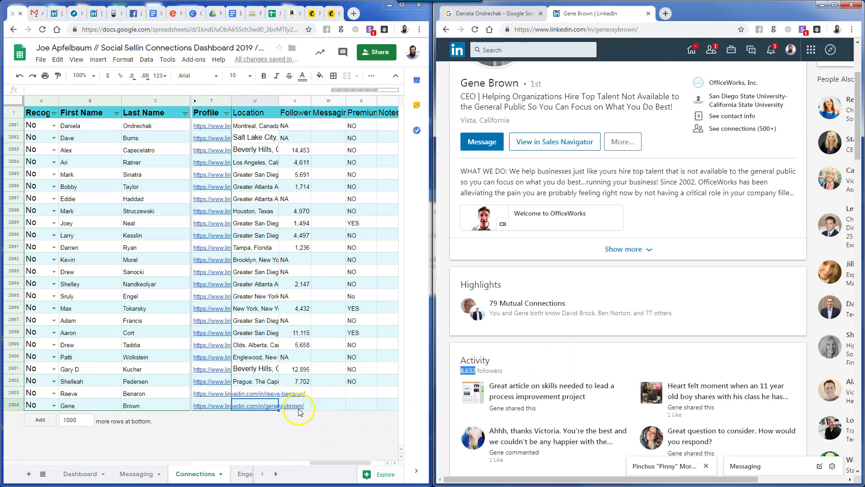
pyautogui.scroll(3, 648, 312)
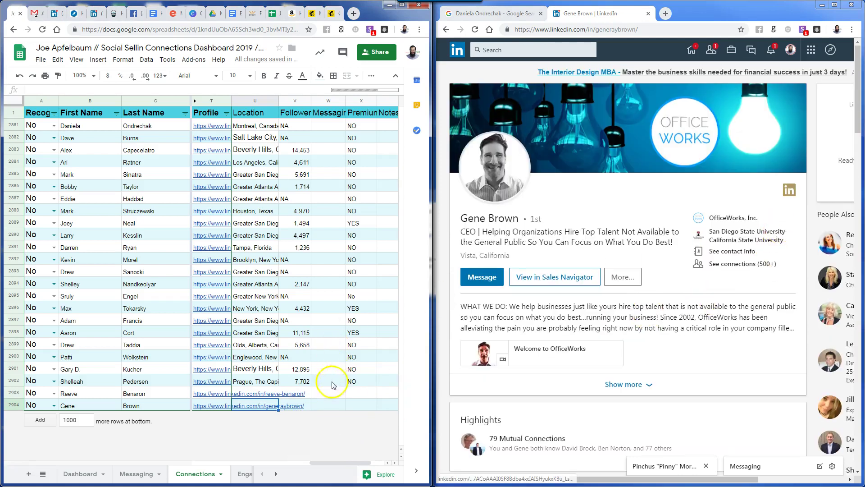
pyautogui.click(353, 405)
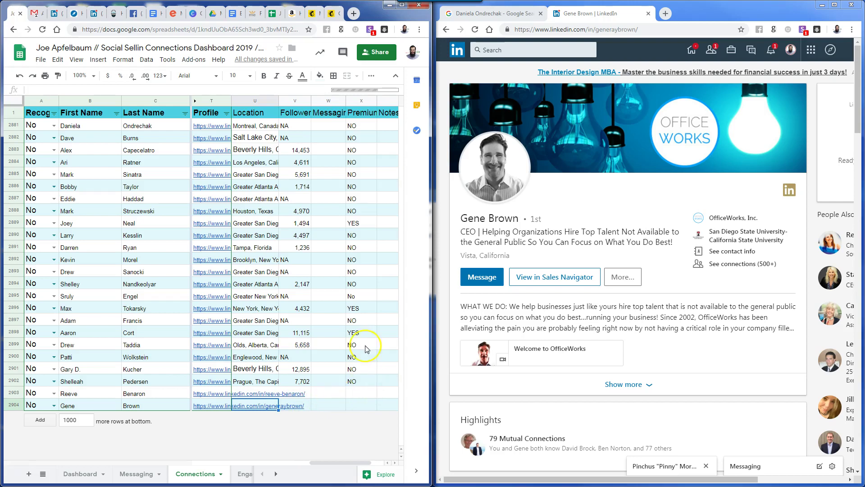
pyautogui.hotkey('ctrl', 'v')
# Set the Premium status in row 2904 to YES
pyautogui.click(362, 406)
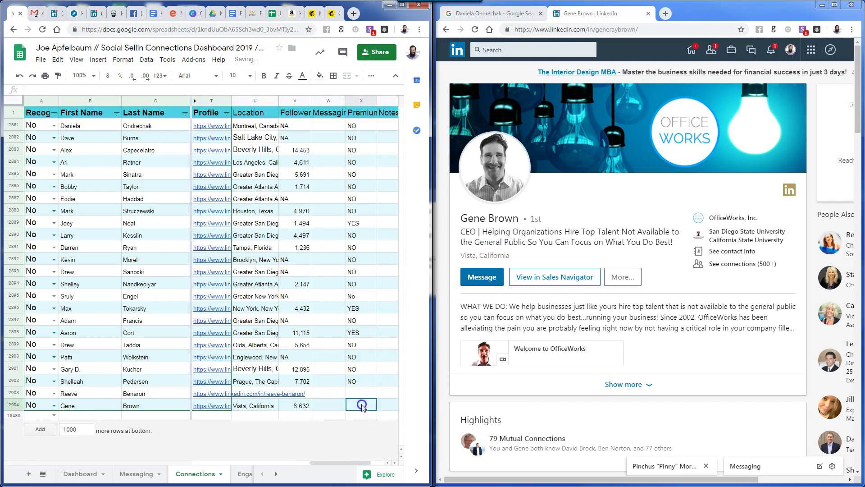
pyautogui.write('YES')
pyautogui.press('Return')
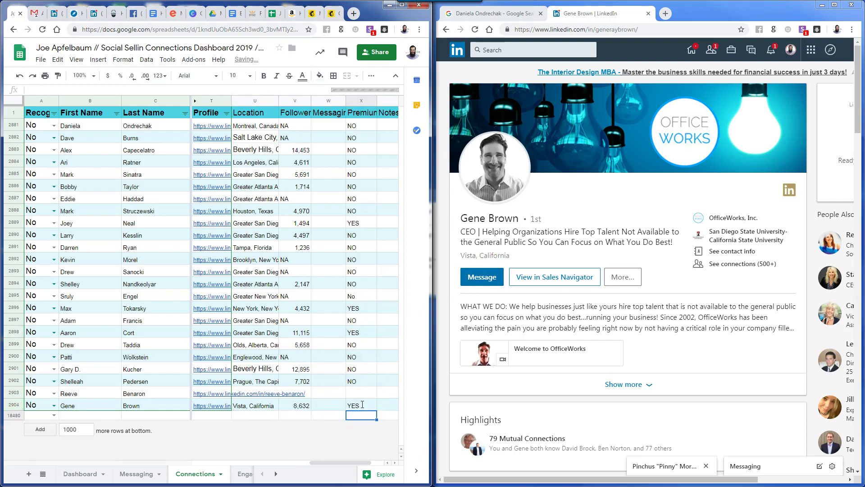
# Copy the e-mail from the open profile's contact info and return to row 2904 of the spreadsheet
pyautogui.click(734, 252)
pyautogui.moveTo(628, 287); pyautogui.dragTo(551, 290)
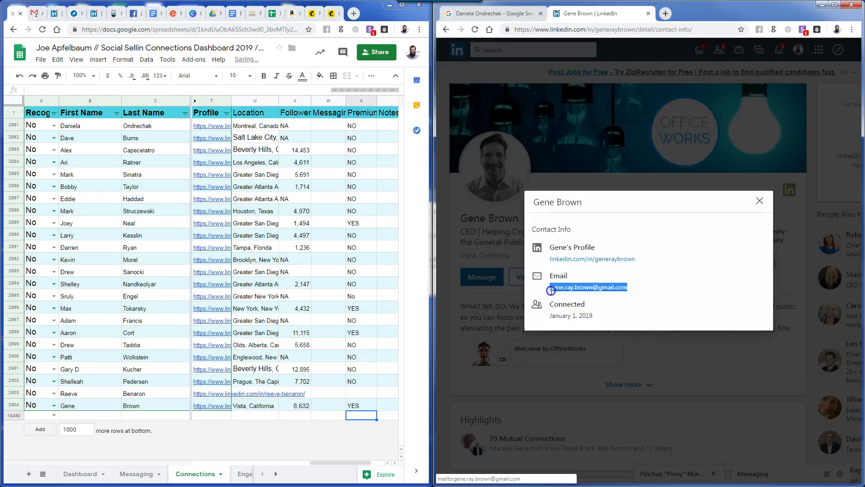
pyautogui.click(256, 415)
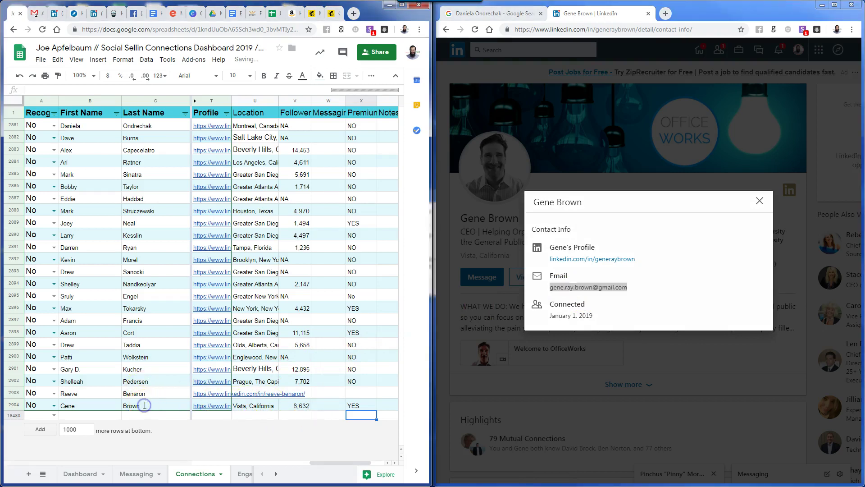
# Close the contact info and go back to the LinkedIn profile of the contact in row 2903
pyautogui.click(759, 201)
pyautogui.click(461, 30)
pyautogui.click(447, 30)
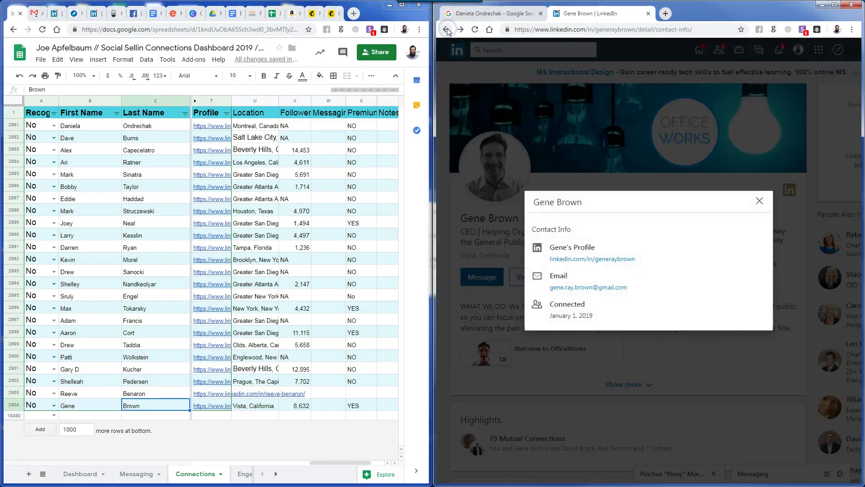
pyautogui.click(447, 29)
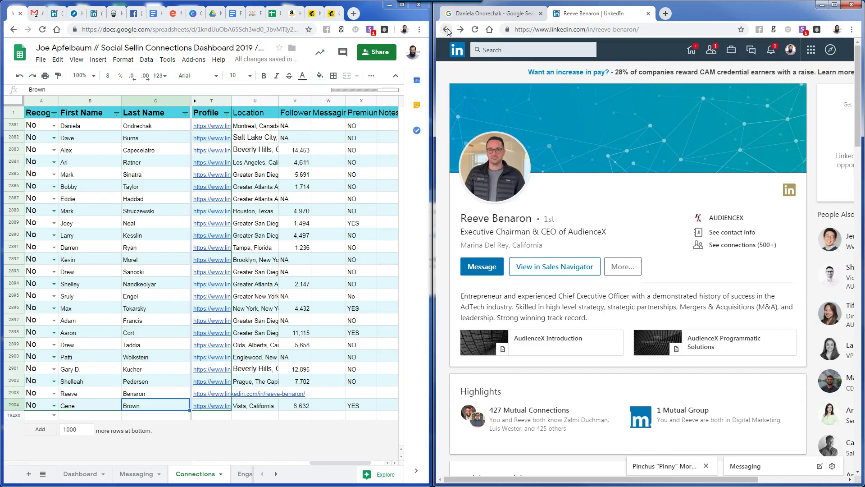
# Paste the copied e-mail into the Email Address cell of row 2904 and select the one in row 2903
pyautogui.click(151, 407)
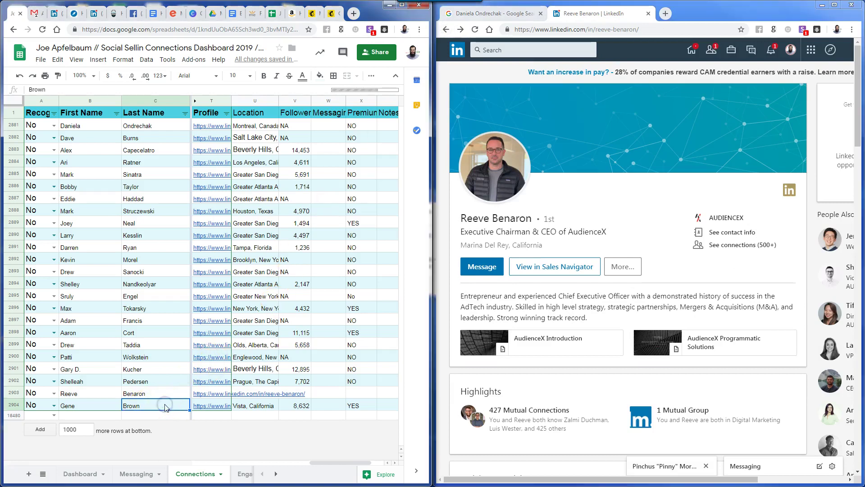
pyautogui.press('Right')
pyautogui.press('Up')
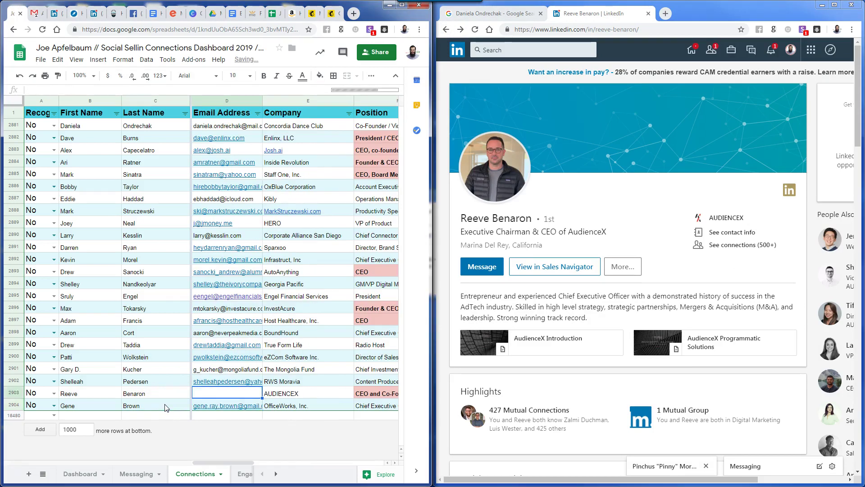
# Copy the e-mail from the open profile's contact info into the Email Address cell of row 2903
pyautogui.click(739, 232)
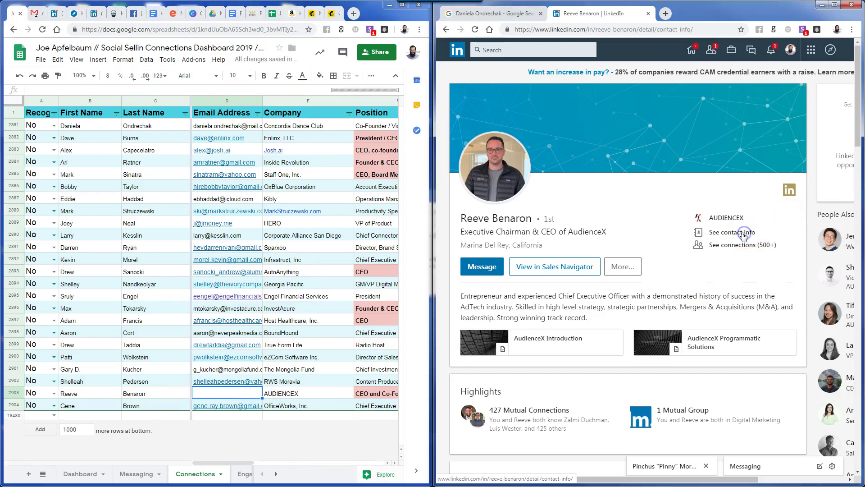
pyautogui.moveTo(614, 302); pyautogui.dragTo(547, 303)
pyautogui.hotkey('ctrl', 'c')
pyautogui.click(760, 158)
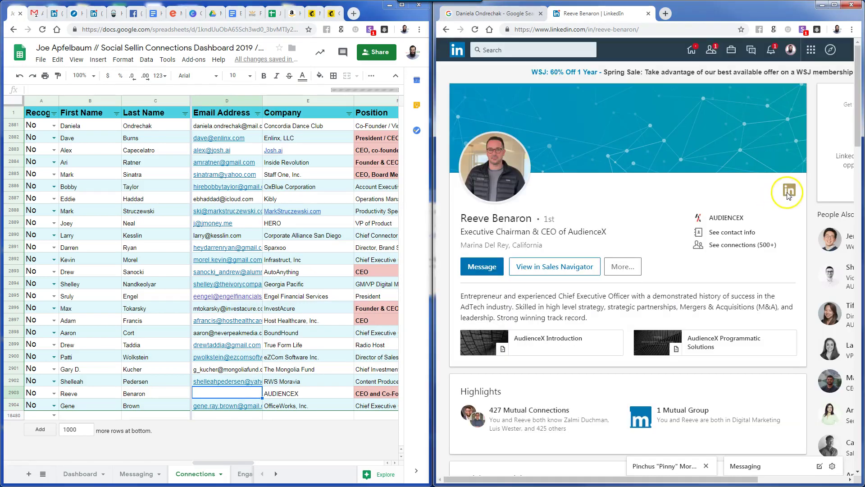
pyautogui.click(246, 392)
pyautogui.hotkey('ctrl', 'v')
# Try to copy the profile's location, Marina Del Rey, California, into the Location cell of row 2903
pyautogui.click(364, 395)
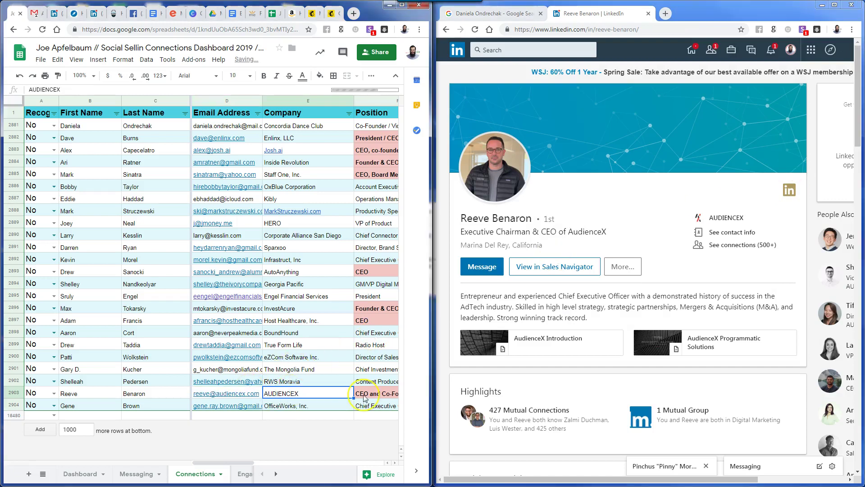
pyautogui.press('Right')
pyautogui.press('Right')
pyautogui.press('Right')
pyautogui.press('Right')
pyautogui.press('Right')
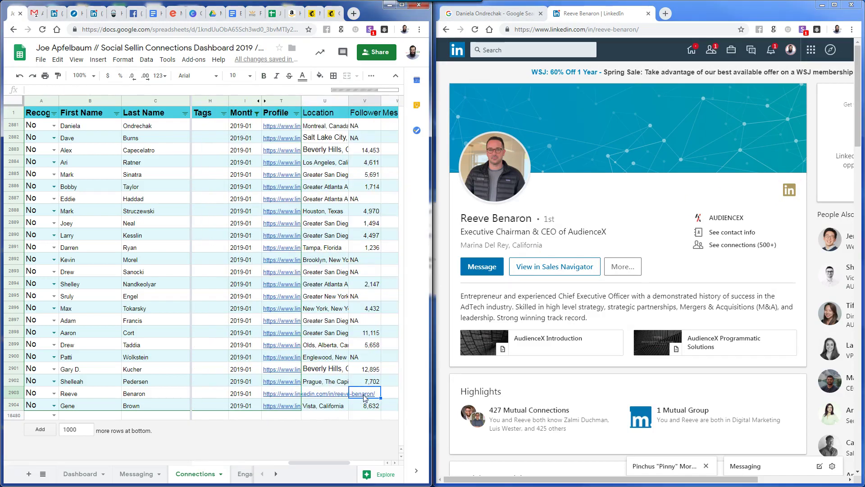
pyautogui.tripleClick(502, 244)
pyautogui.hotkey('ctrl', 'c')
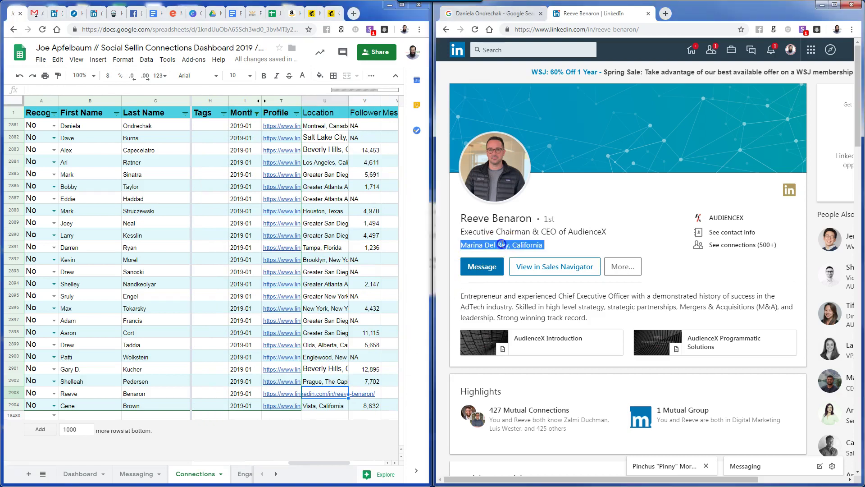
pyautogui.click(369, 391)
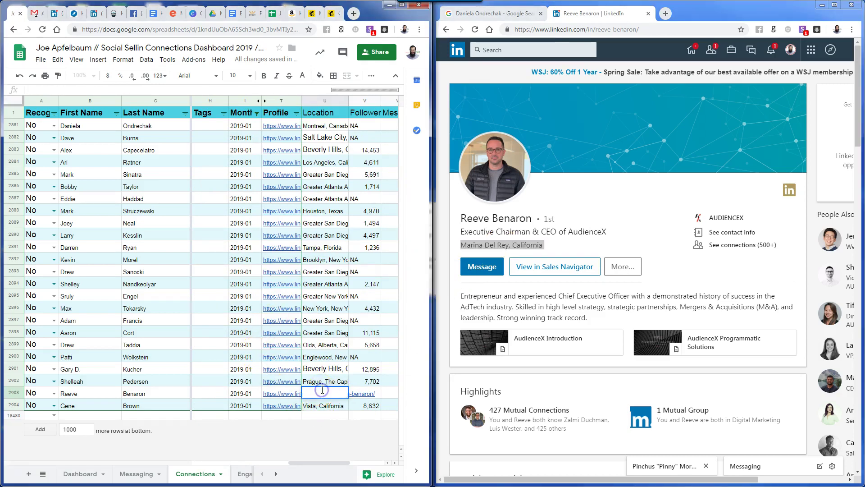
pyautogui.hotkey('ctrl', 'v')
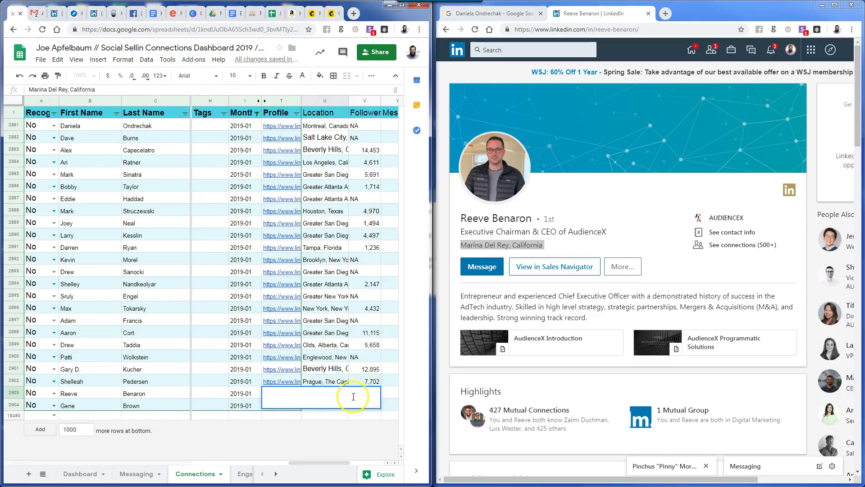
pyautogui.press('Down')
pyautogui.click(335, 397)
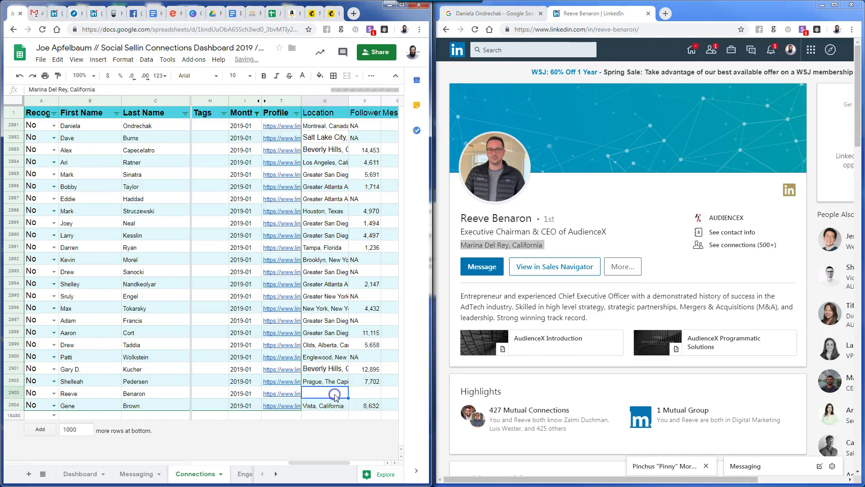
# Copy the location from the profile again, try pasting it inside the Location cell of row 2903, and discard the edit
pyautogui.tripleClick(502, 244)
pyautogui.hotkey('ctrl', 'c')
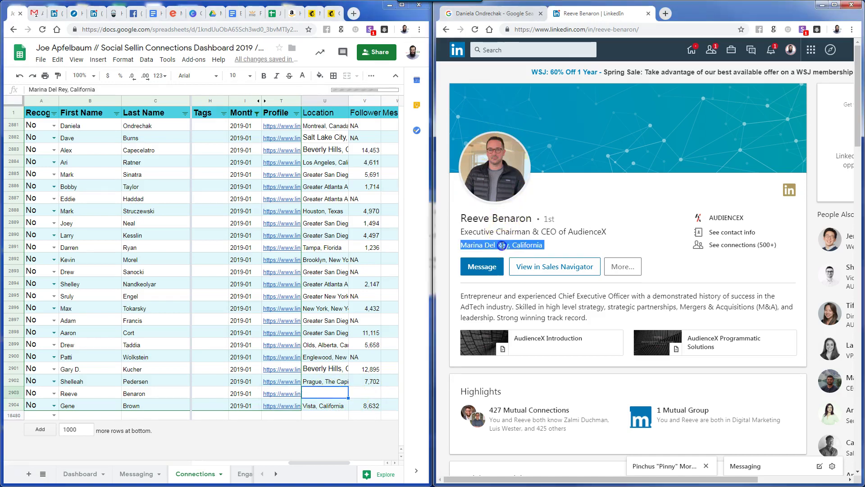
pyautogui.click(332, 393)
pyautogui.hotkey('ctrl', 'v')
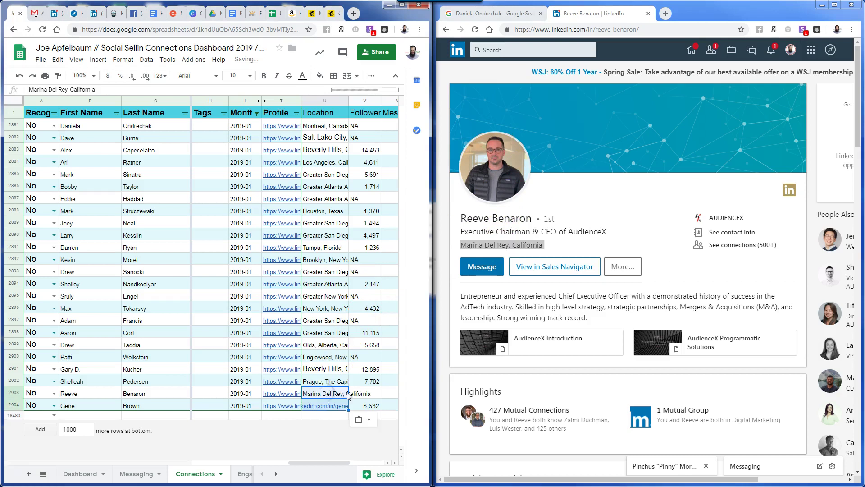
pyautogui.doubleClick(343, 393)
pyautogui.hotkey('ctrl', 'v')
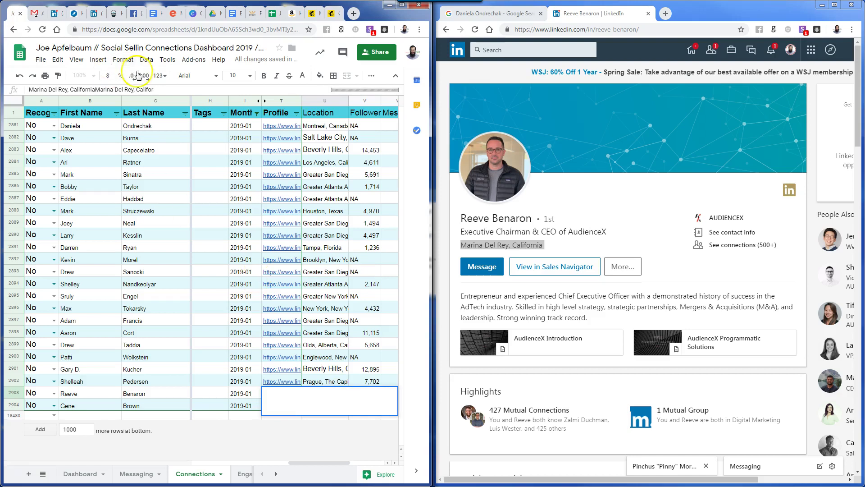
pyautogui.click(163, 88)
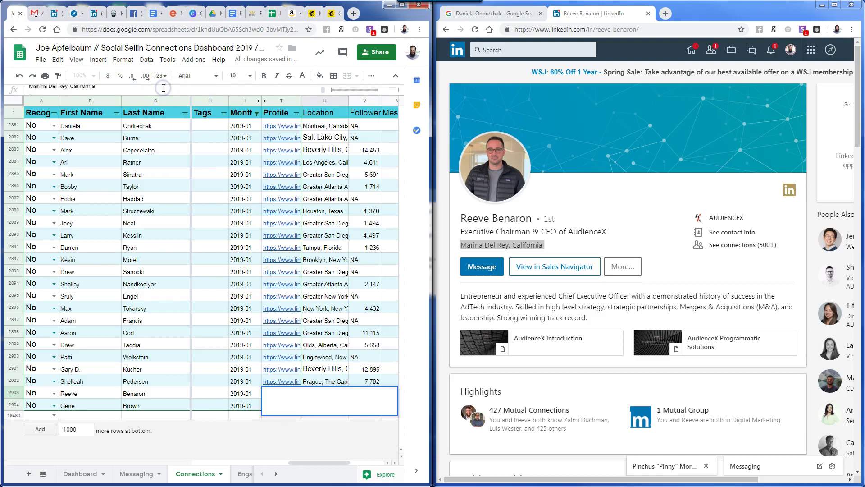
pyautogui.press('Escape')
pyautogui.press('Down')
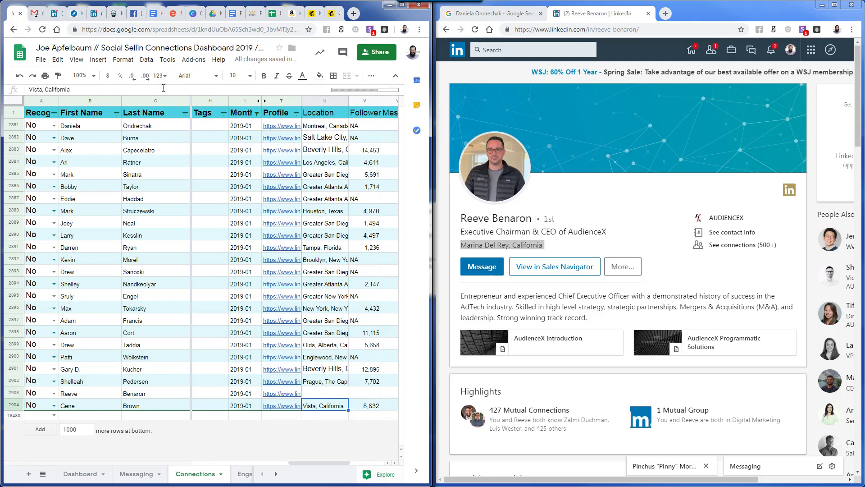
# Examine the contents of the Location and Followers cells in row 2903
pyautogui.click(340, 383)
pyautogui.click(335, 394)
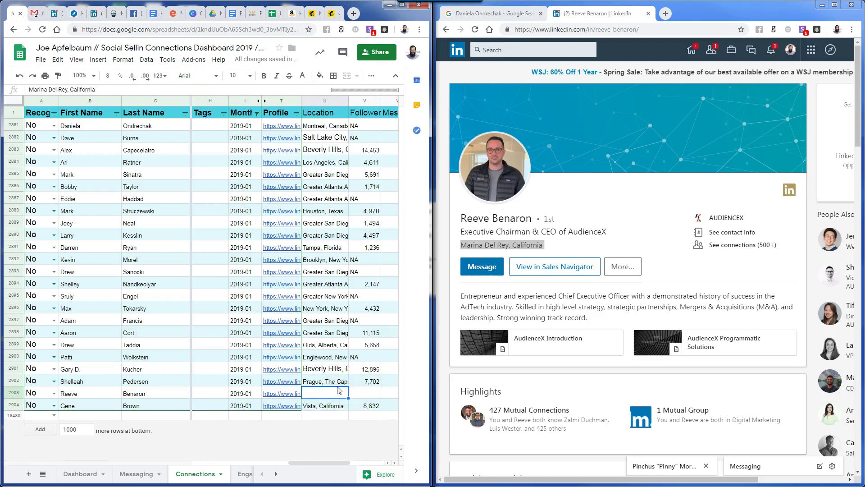
pyautogui.click(29, 89)
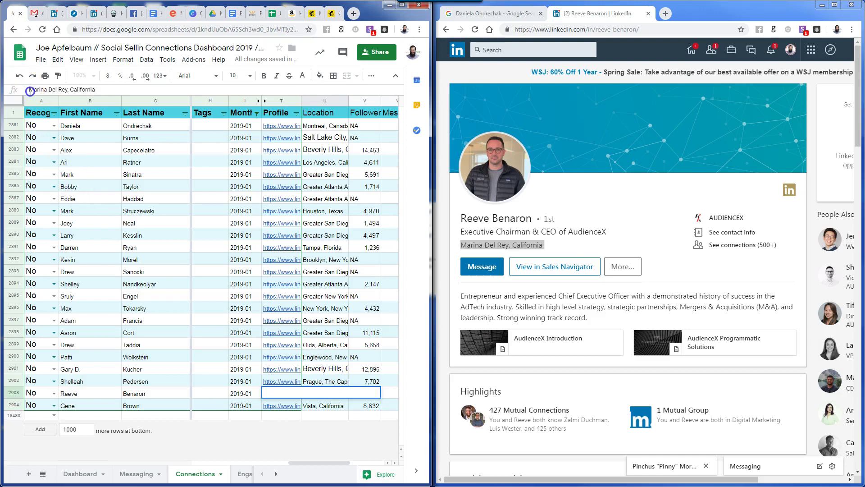
pyautogui.press('Return')
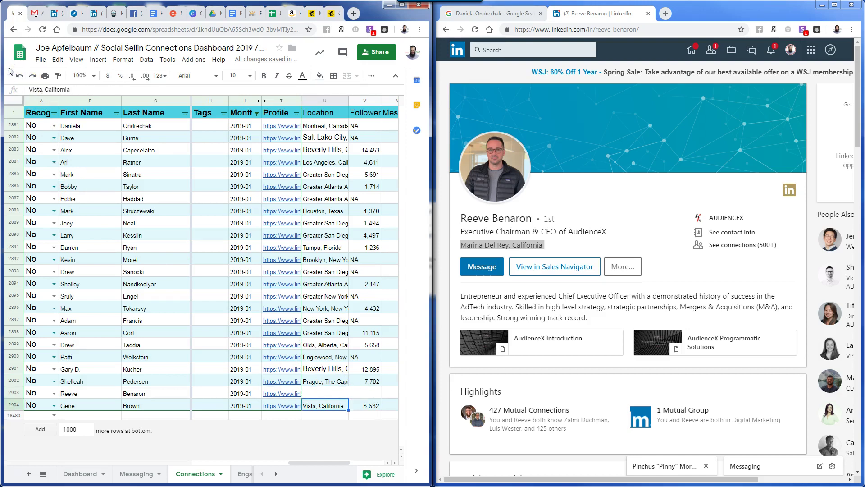
pyautogui.click(365, 393)
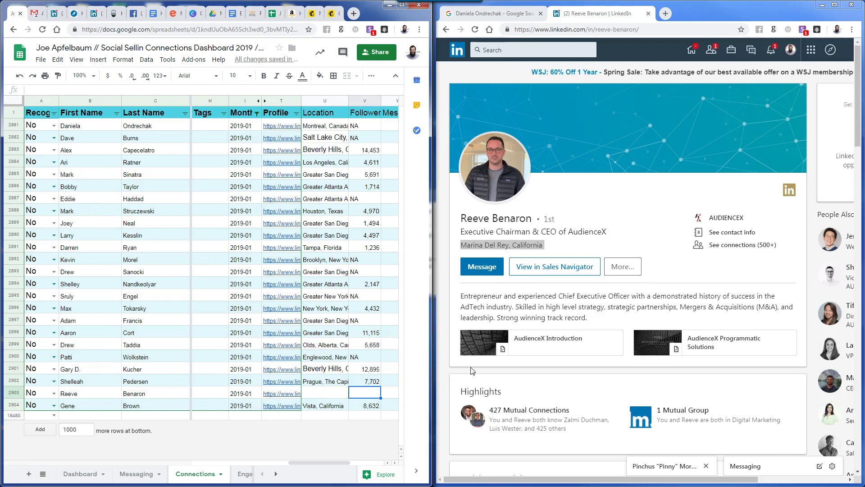
pyautogui.click(339, 394)
pyautogui.click(366, 392)
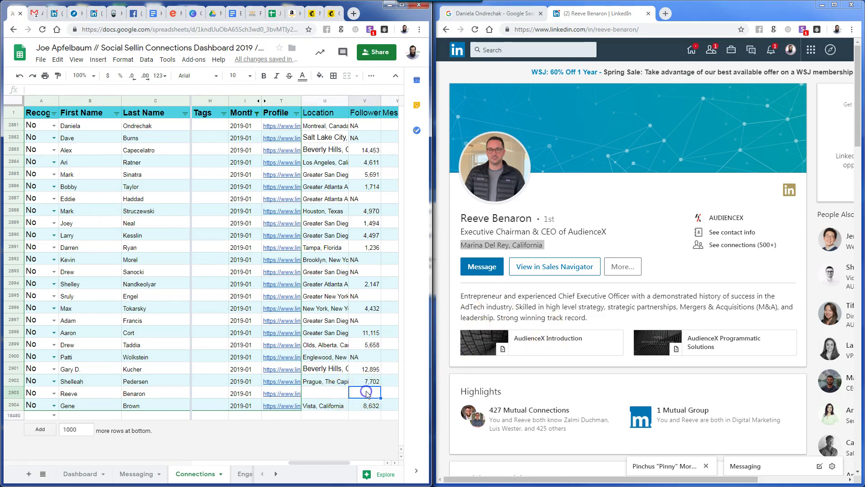
pyautogui.click(334, 396)
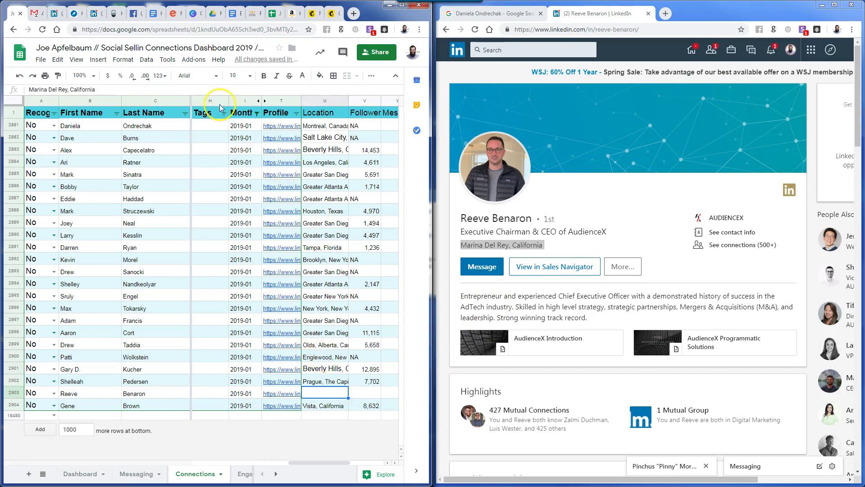
# Reset the fill color of the Location cell in row 2903
pyautogui.click(319, 77)
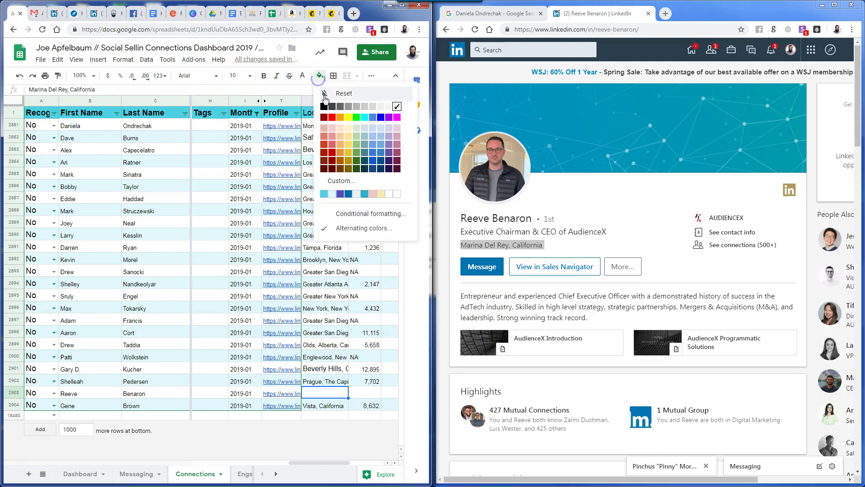
pyautogui.click(333, 94)
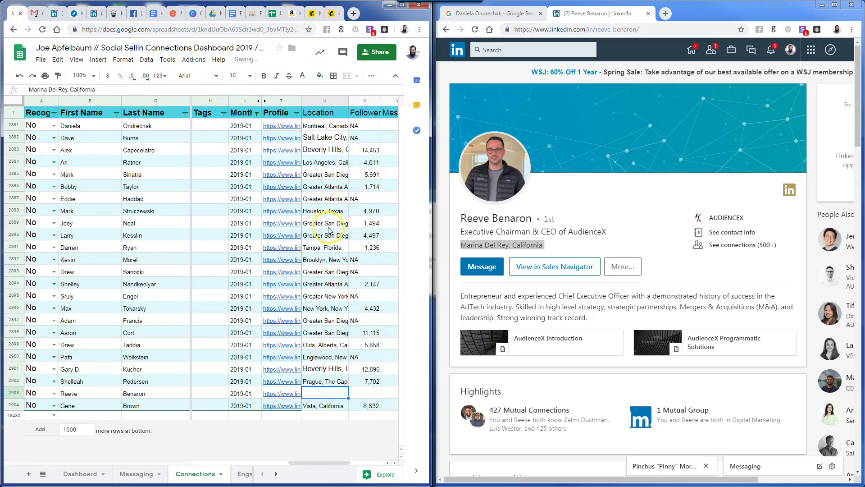
pyautogui.rightClick(334, 392)
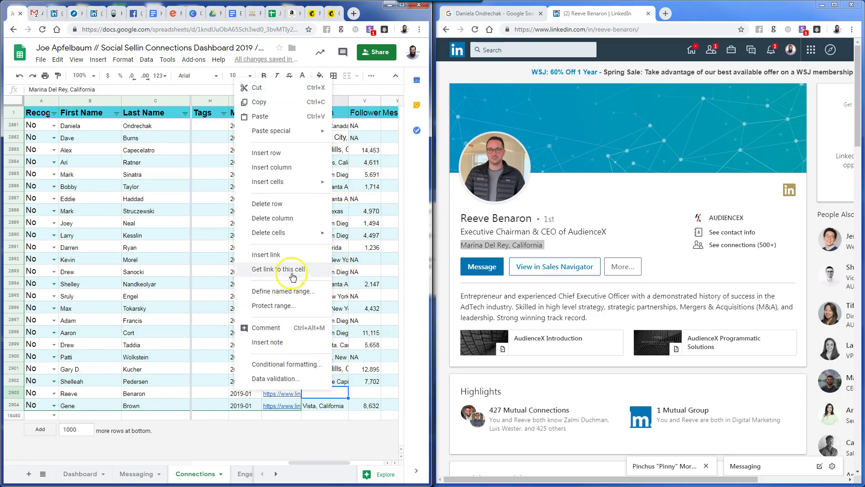
pyautogui.click(369, 393)
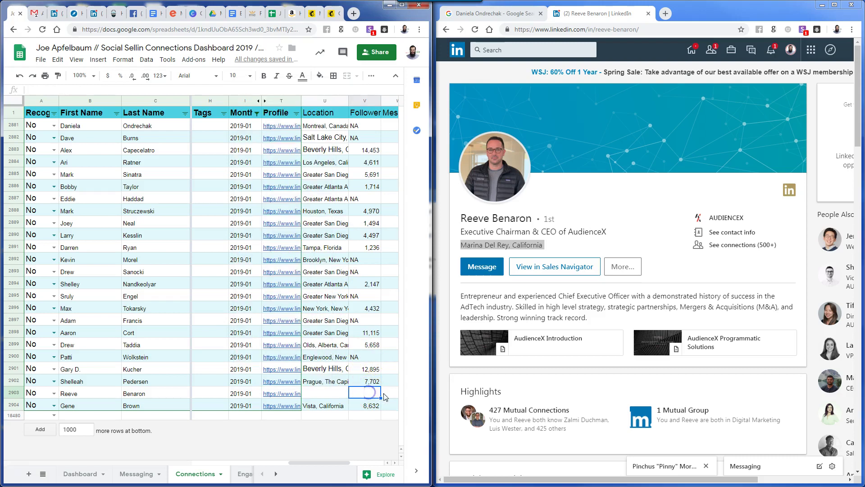
# Fill the Location cell of row 2902 down into row 2903 and replace the copied text with Marina Del Rey, California
pyautogui.click(327, 381)
pyautogui.moveTo(348, 394); pyautogui.dragTo(348, 394)
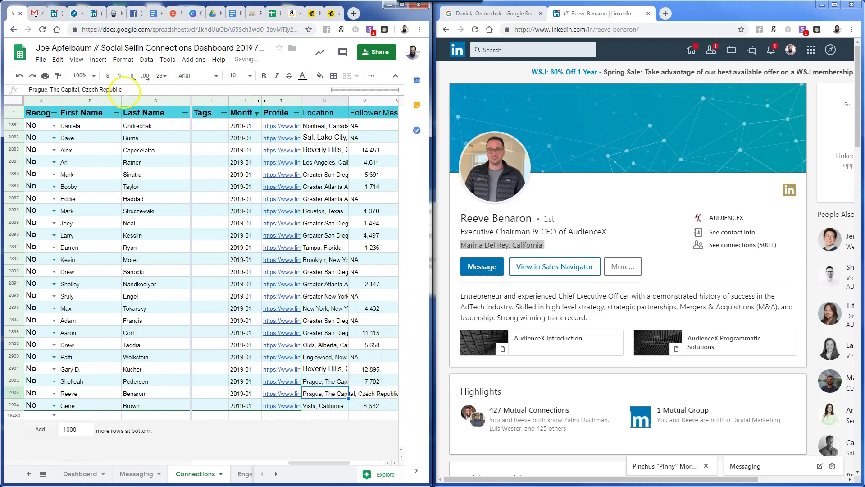
pyautogui.moveTo(125, 92); pyautogui.dragTo(10, 89)
pyautogui.write('Marina Del Rey, California')
pyautogui.press('Return')
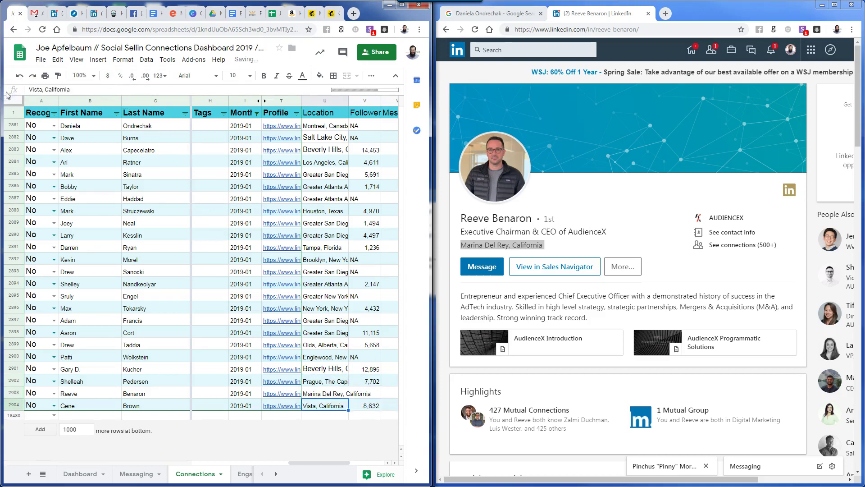
pyautogui.click(326, 382)
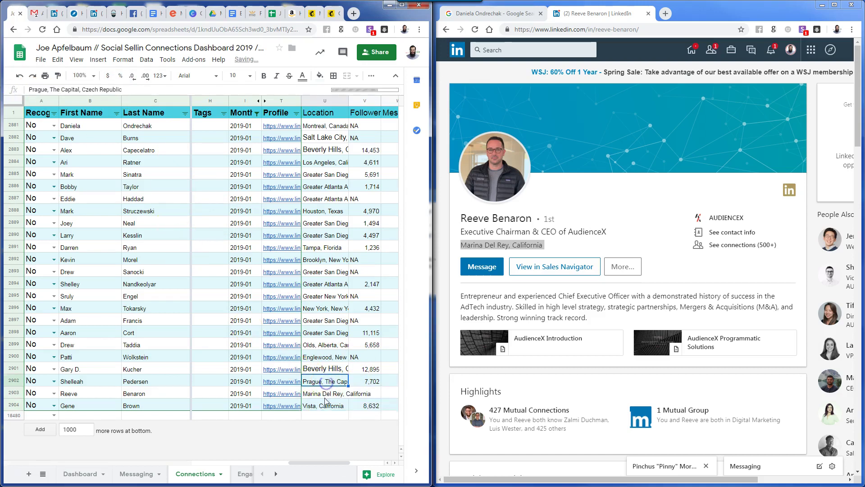
# Copy the follower count 10,740 from the profile into the Followers cell of row 2903
pyautogui.click(360, 393)
pyautogui.scroll(-4, 519, 304)
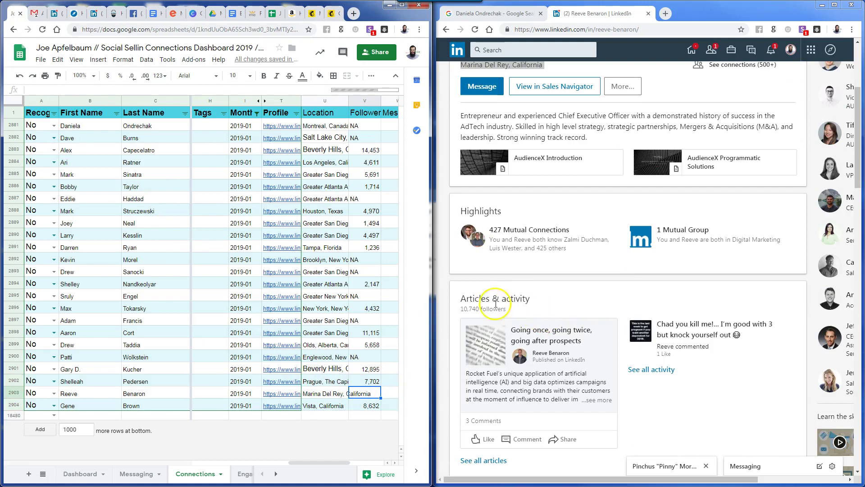
pyautogui.moveTo(480, 309); pyautogui.dragTo(473, 309)
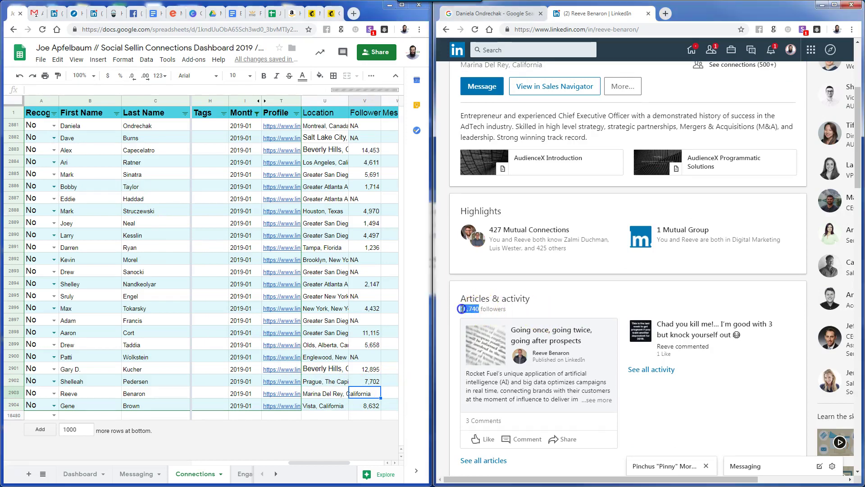
pyautogui.click(374, 394)
pyautogui.write('10,740')
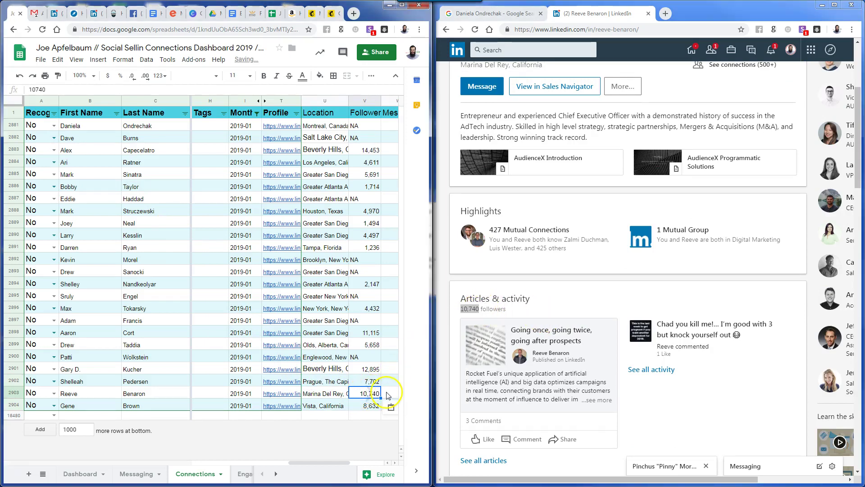
# Set the Premium status in row 2903 to YES
pyautogui.click(392, 393)
pyautogui.press('Right')
pyautogui.press('Right')
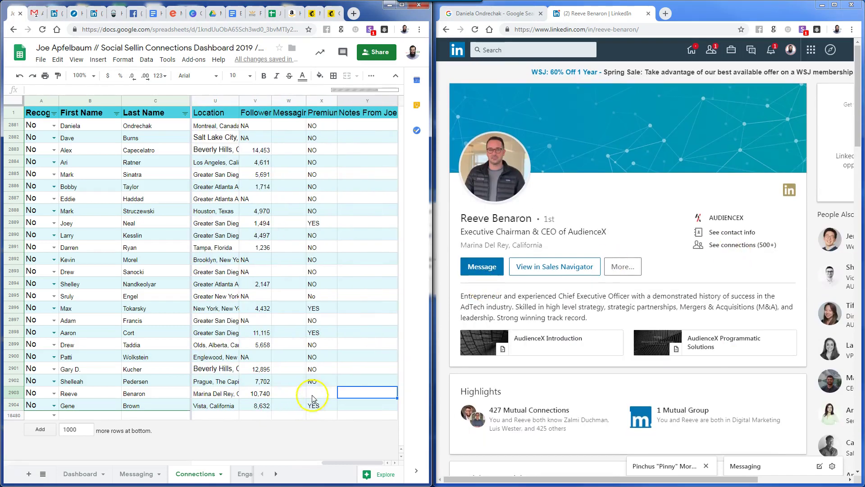
pyautogui.click(311, 395)
pyautogui.write('NO')
pyautogui.press('Left')
# Return to the start of the row and select the Last Name cells of rows 2881 to 2904 to count the contacts
pyautogui.press('Left')
pyautogui.press('Left')
pyautogui.press('Left')
pyautogui.press('Left')
pyautogui.press('Left')
pyautogui.press('Left')
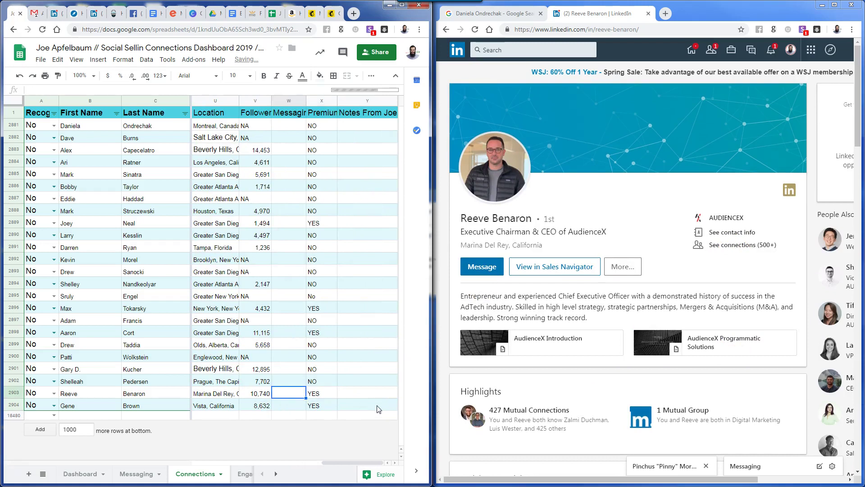
pyautogui.press('Left')
pyautogui.press('Left')
pyautogui.press('Left')
pyautogui.press('Left')
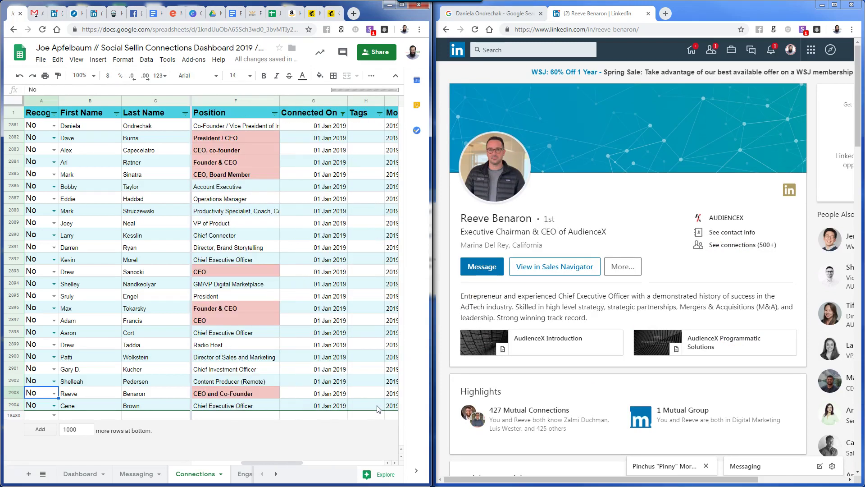
pyautogui.click(140, 405)
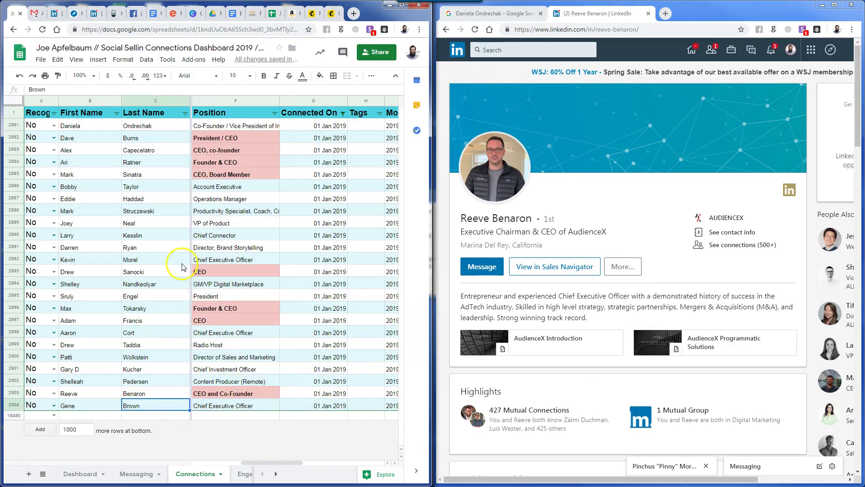
pyautogui.keyDown('shift'); pyautogui.click(185, 131); pyautogui.keyUp('shift')
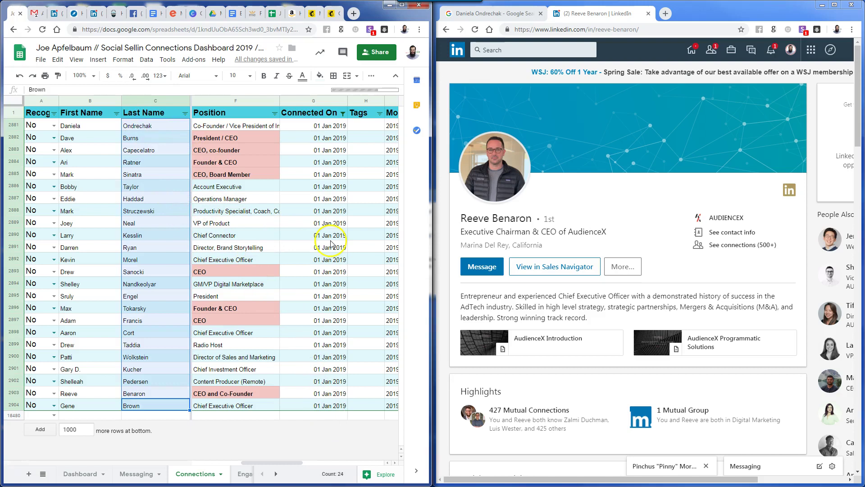
pyautogui.click(338, 199)
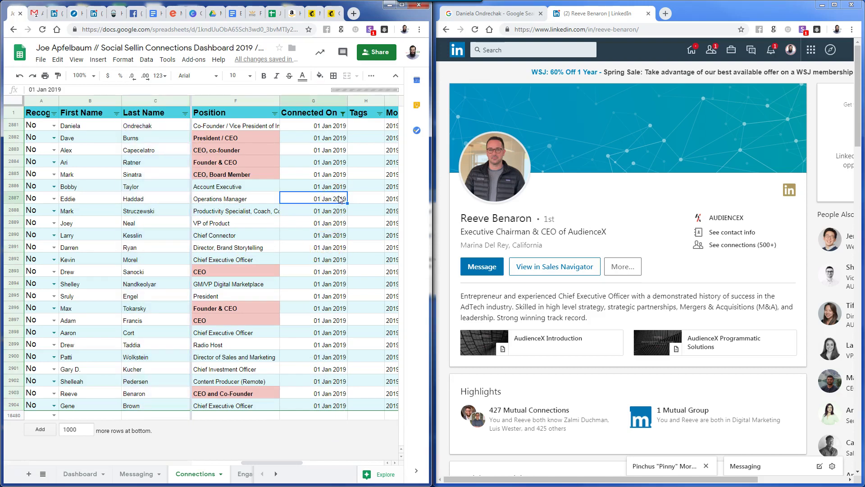